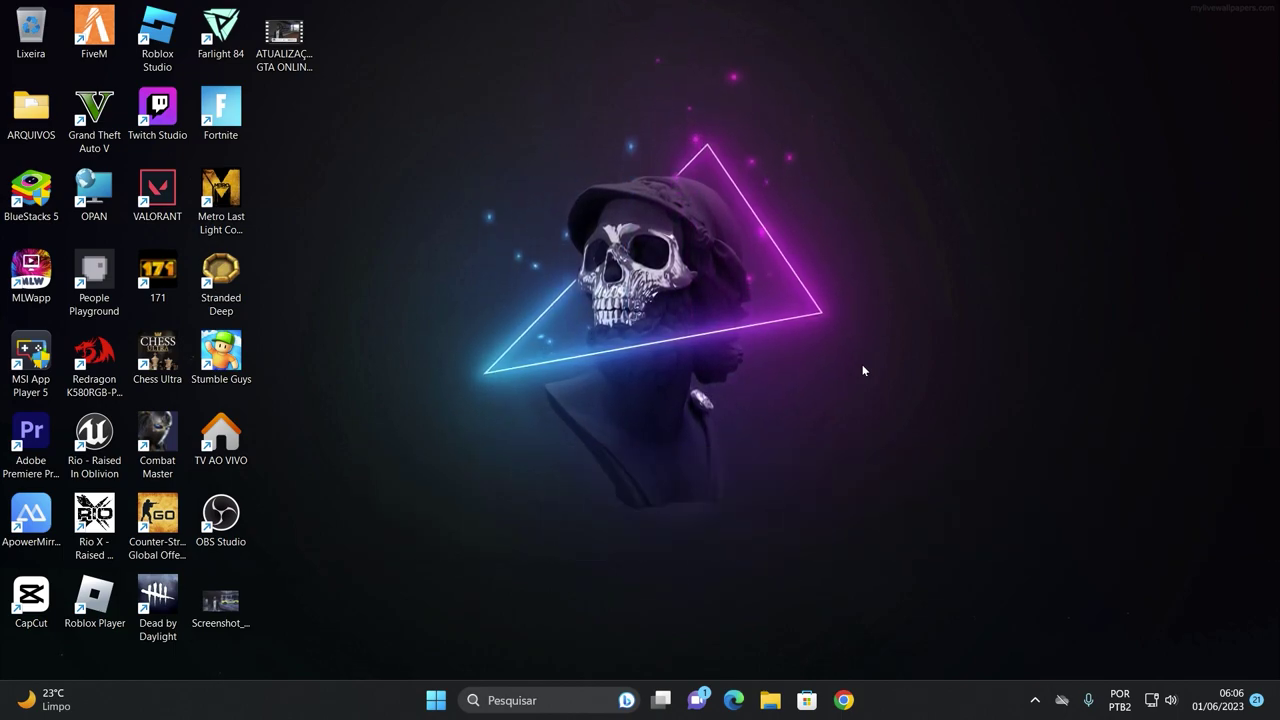
- Launch Google Chrome and load photopea.com from the address bar
left_click(857, 704)
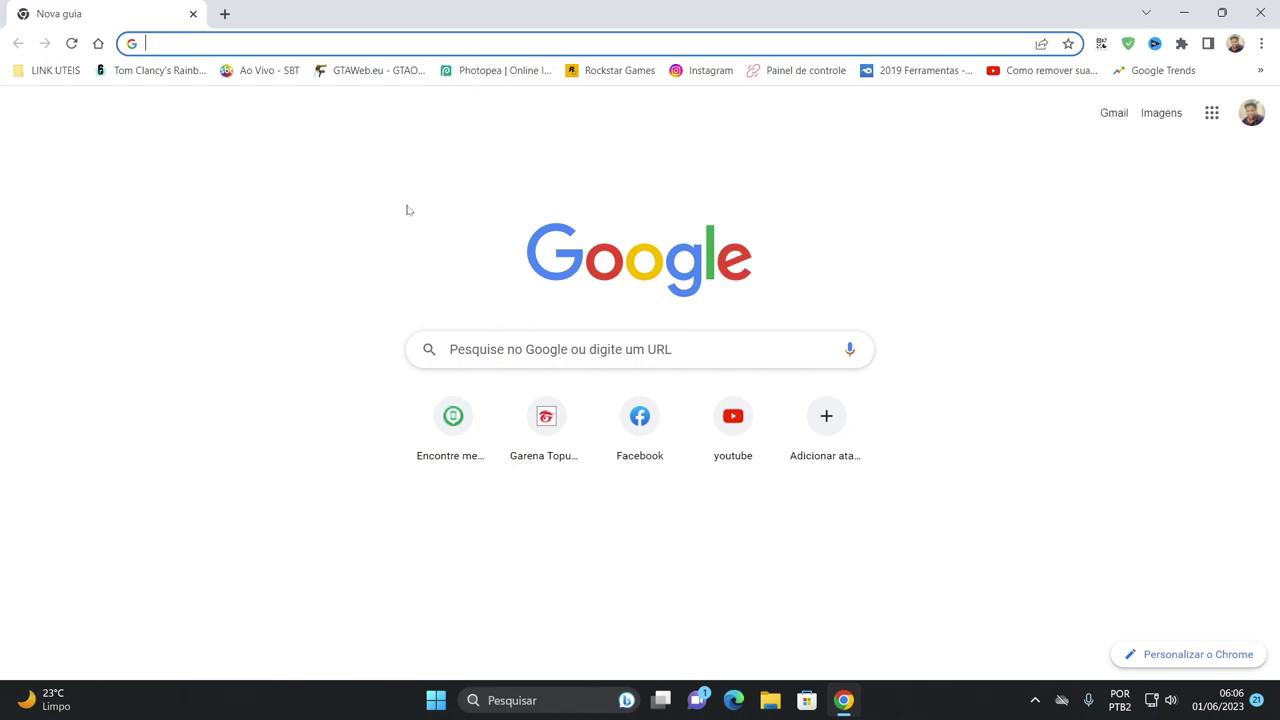
type("photopea")
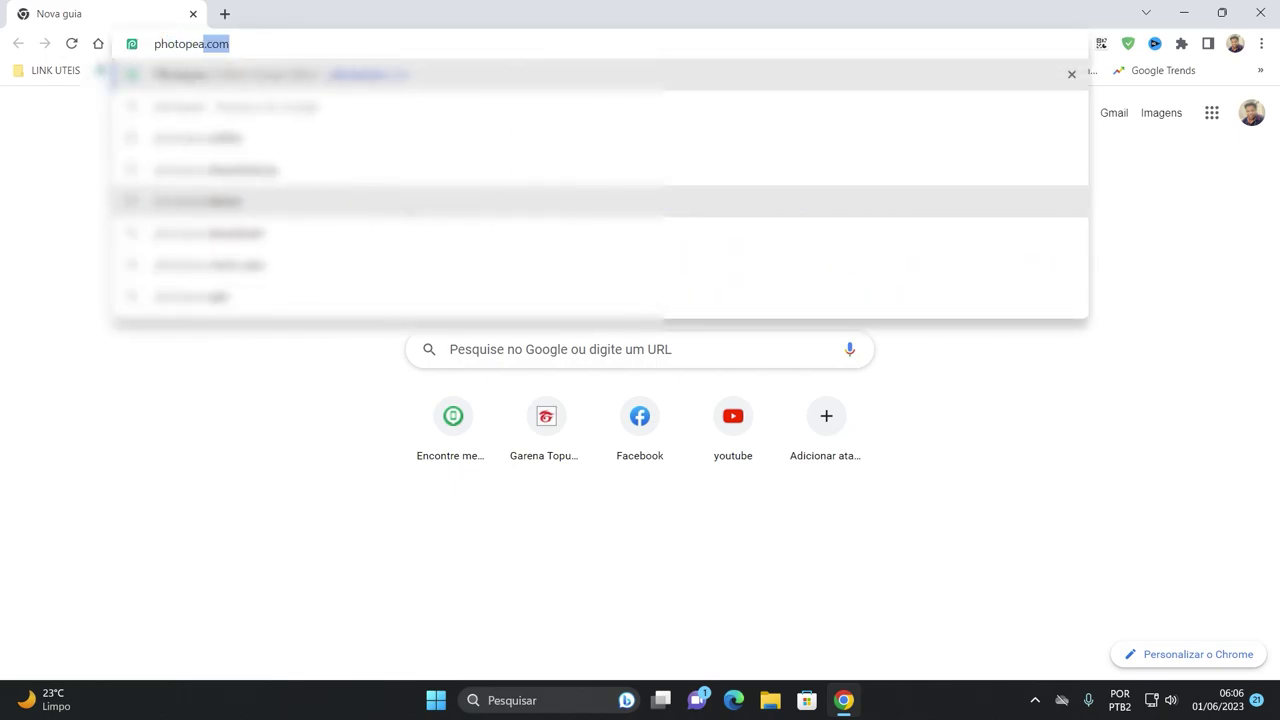
key("Return")
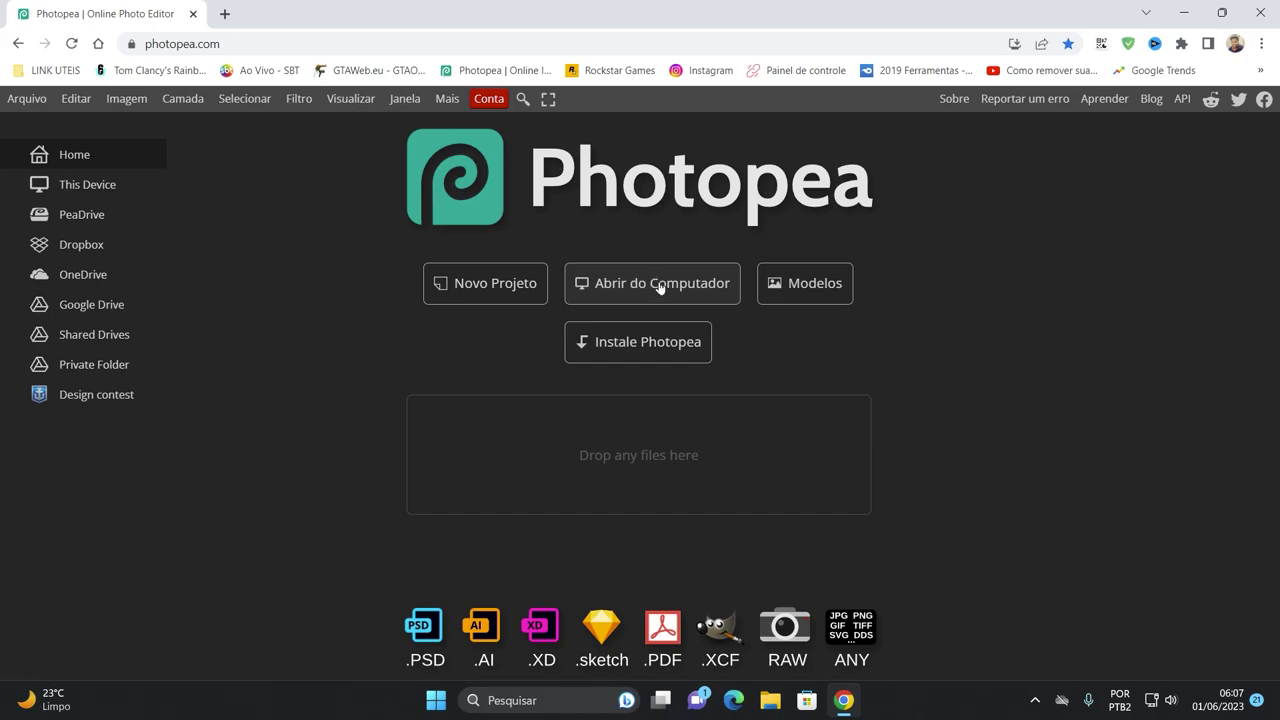
left_click(808, 285)
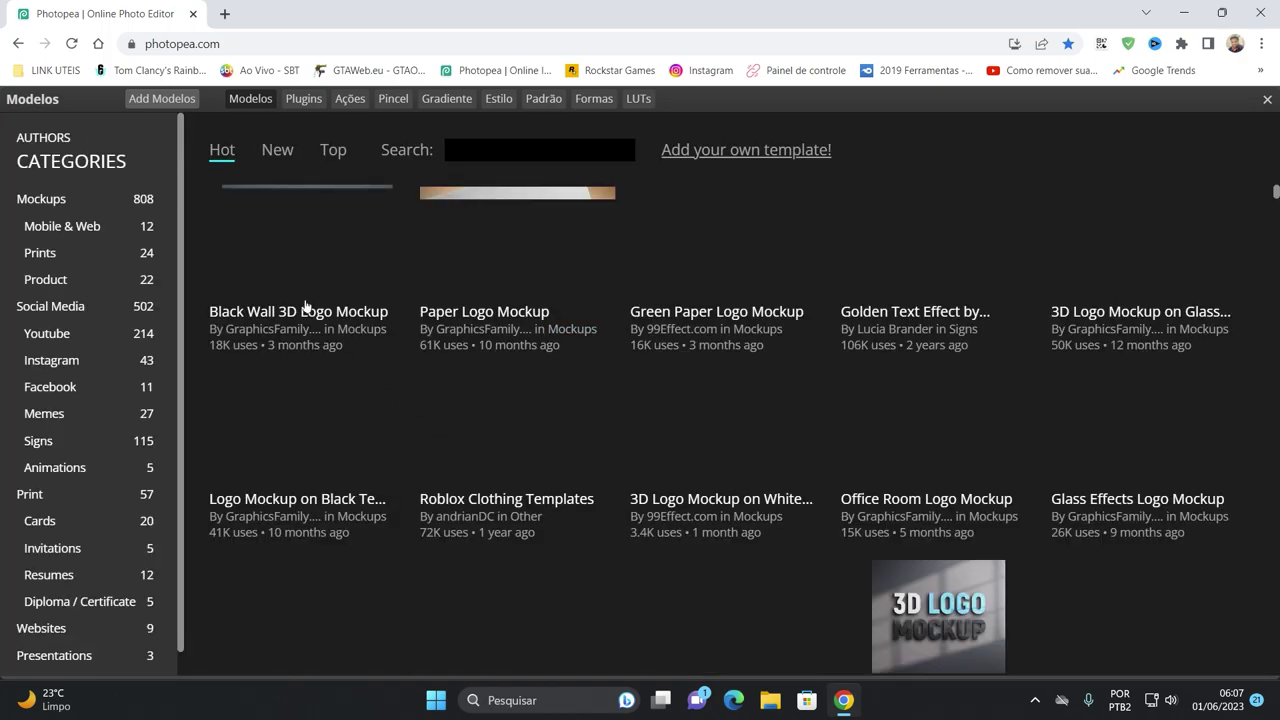
scroll(940, 450, "down", 2)
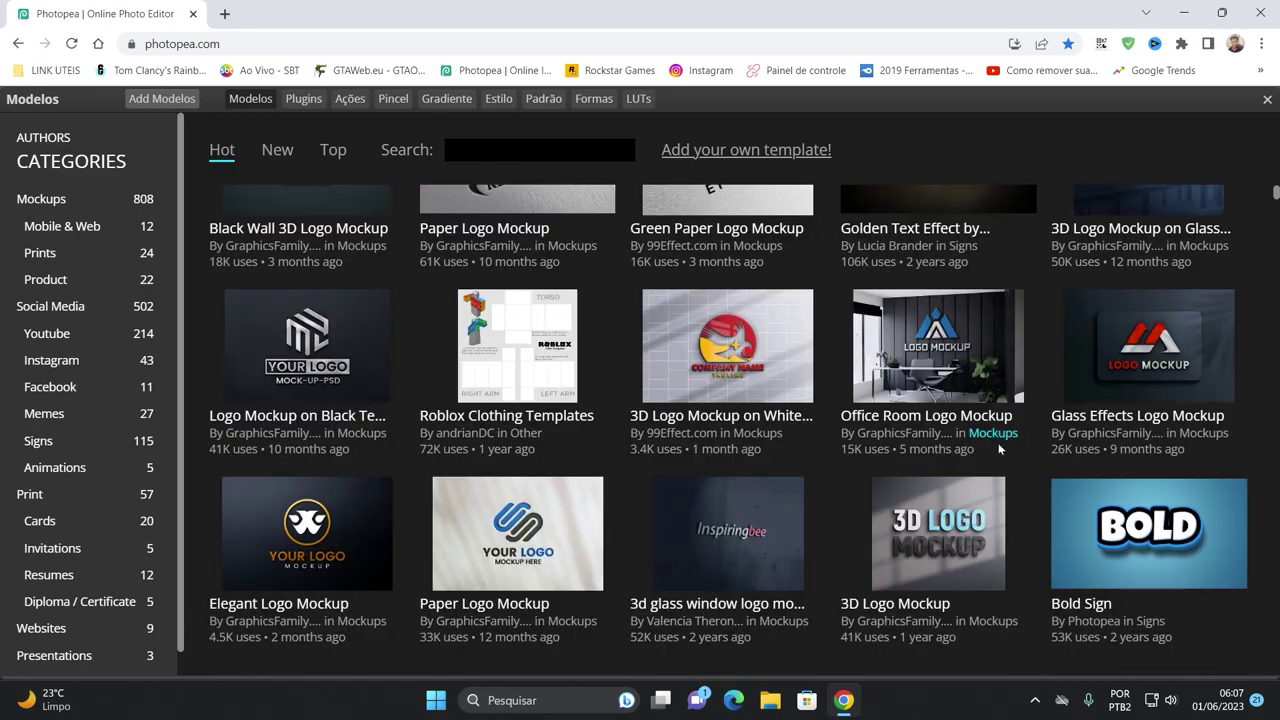
scroll(1000, 490, "down", 2)
scroll(1020, 515, "down", 1)
scroll(900, 500, "down", 2)
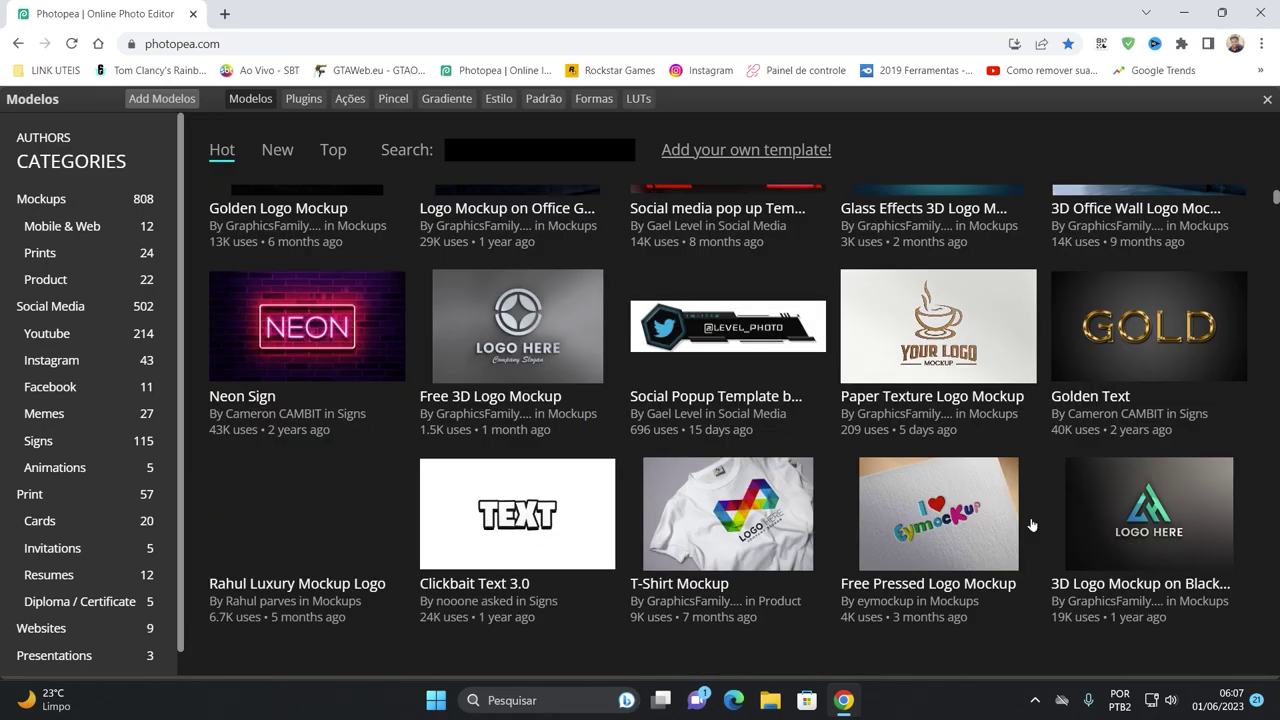
scroll(798, 493, "up", 2)
scroll(798, 493, "up", 2)
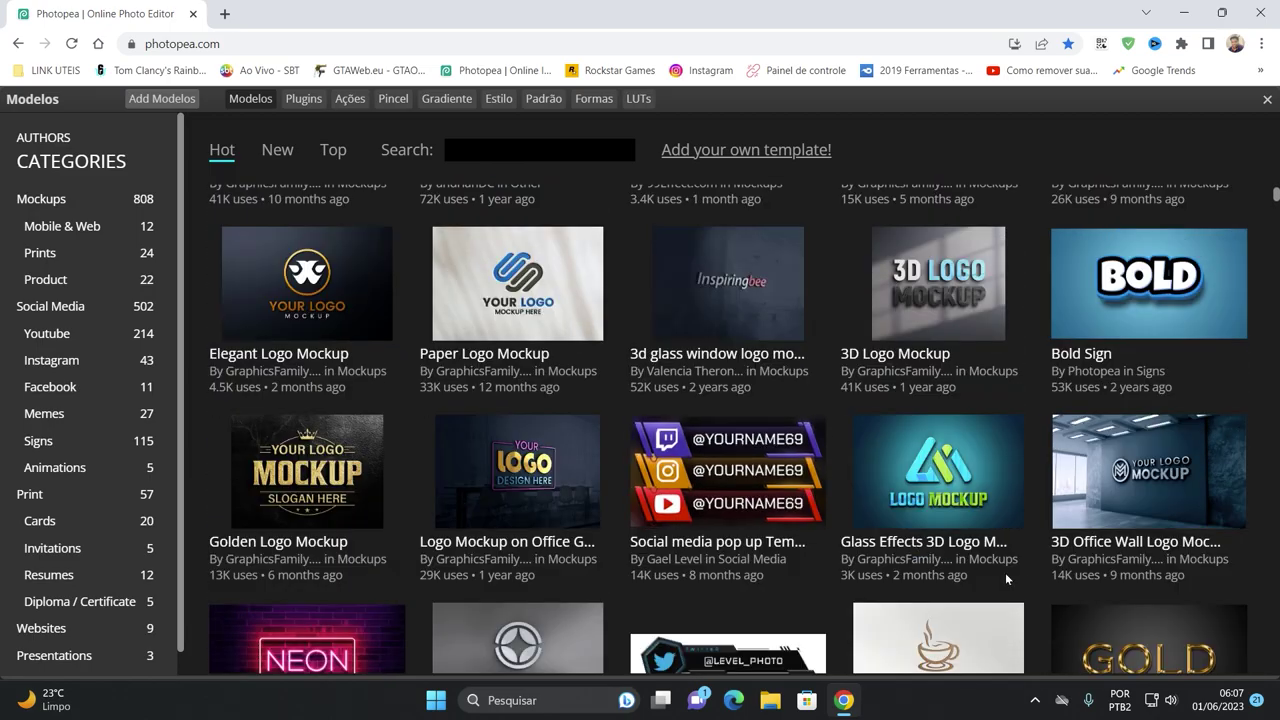
scroll(960, 360, "down", 3)
scroll(960, 360, "up", 5)
scroll(960, 360, "up", 3)
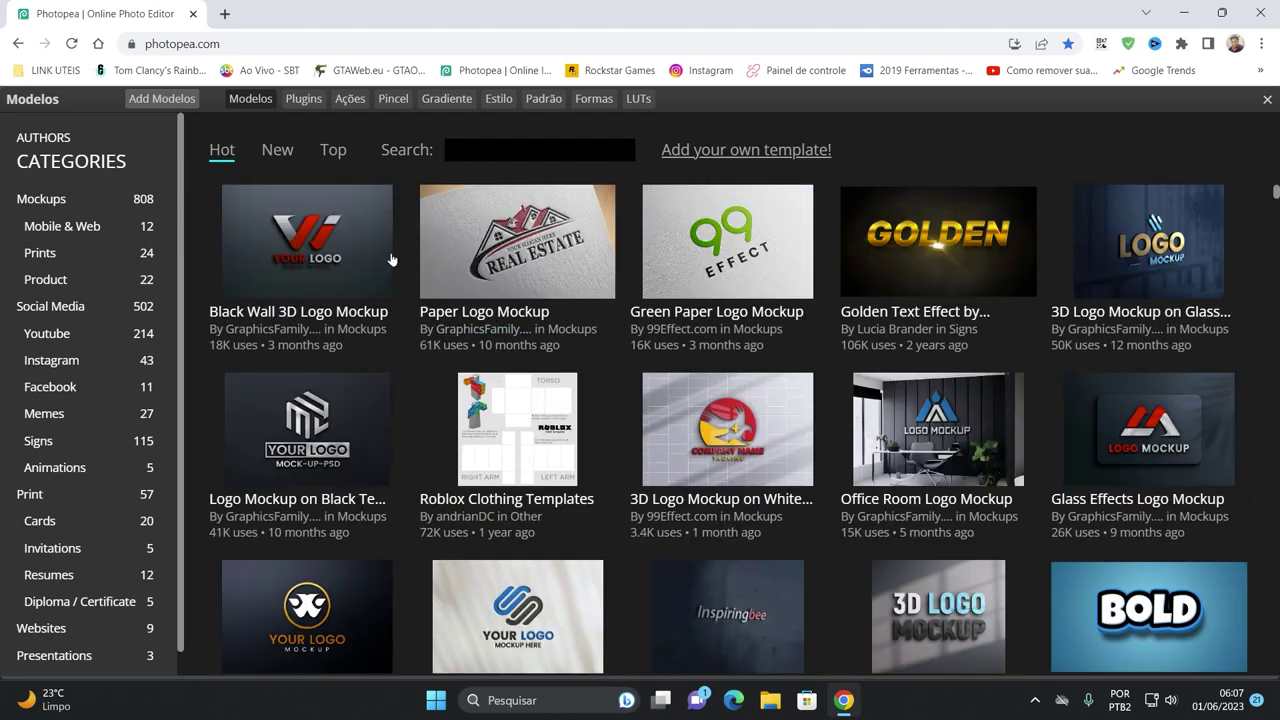
left_click(18, 43)
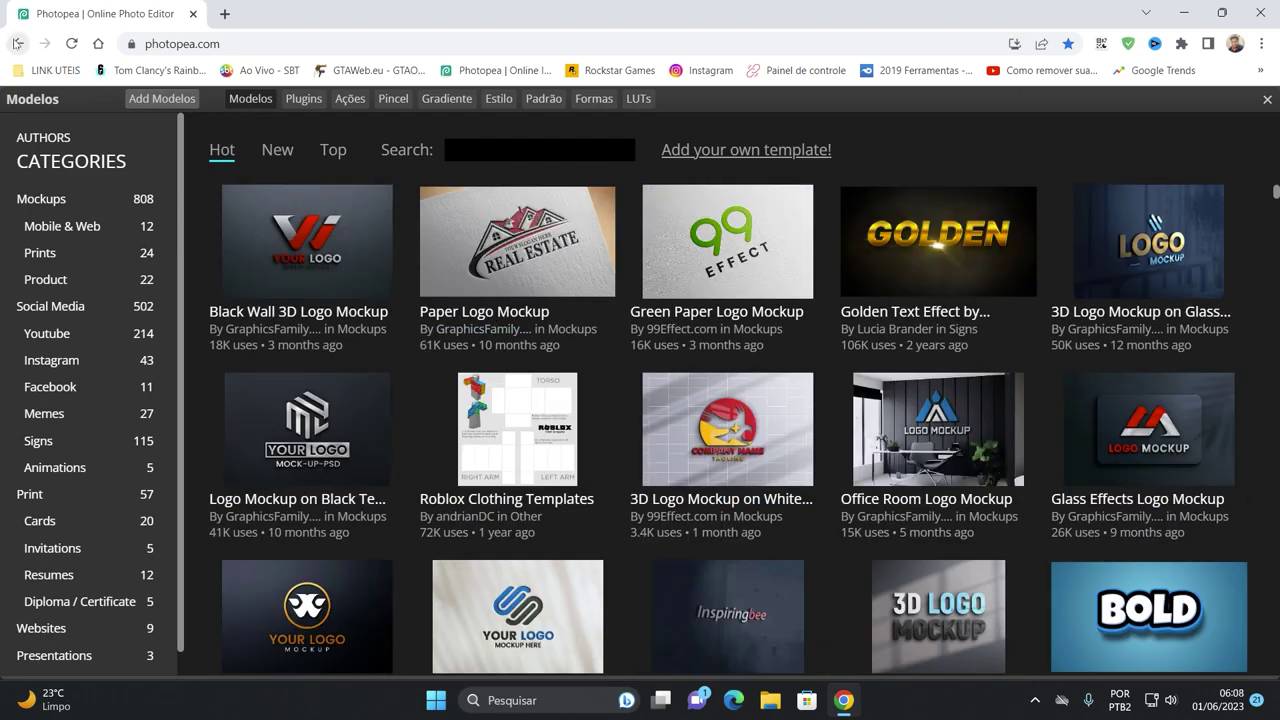
left_click(495, 70)
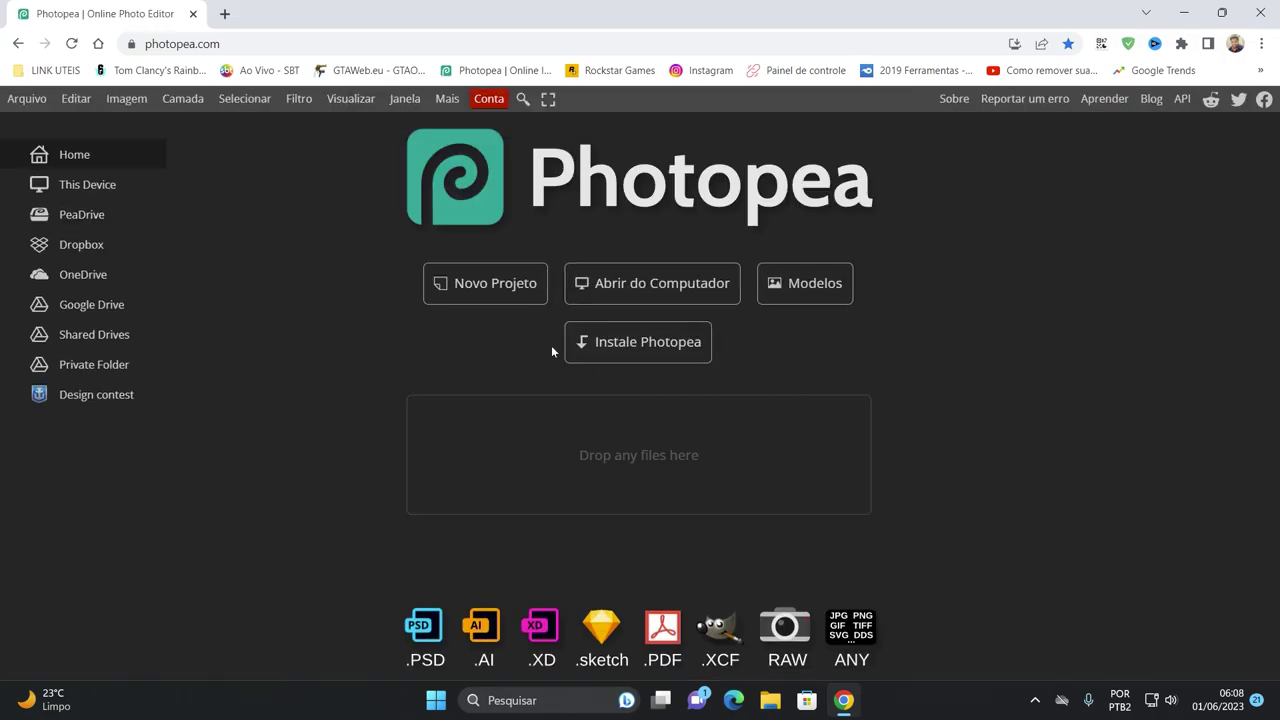
- Start a new project and settle on the 1280x720 Youtube Thumbnail preset after trying other sizes
left_click(490, 288)
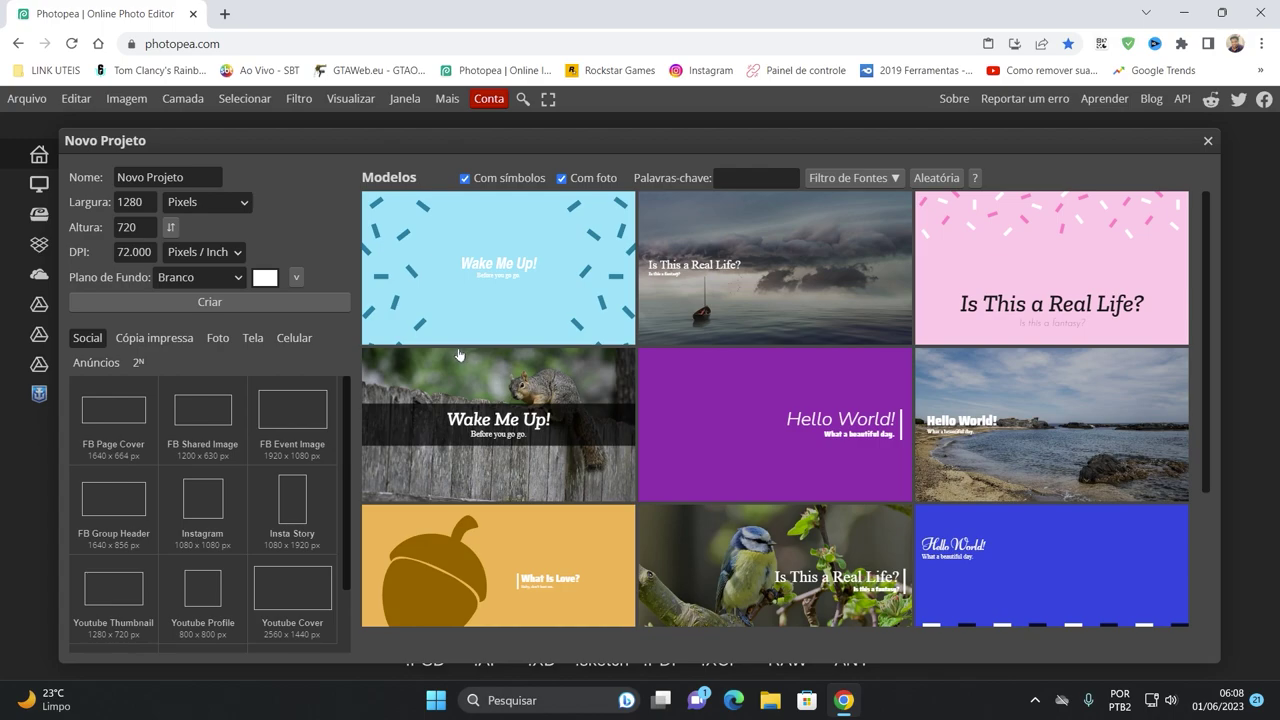
left_click(165, 177)
scroll(448, 407, "down", 3)
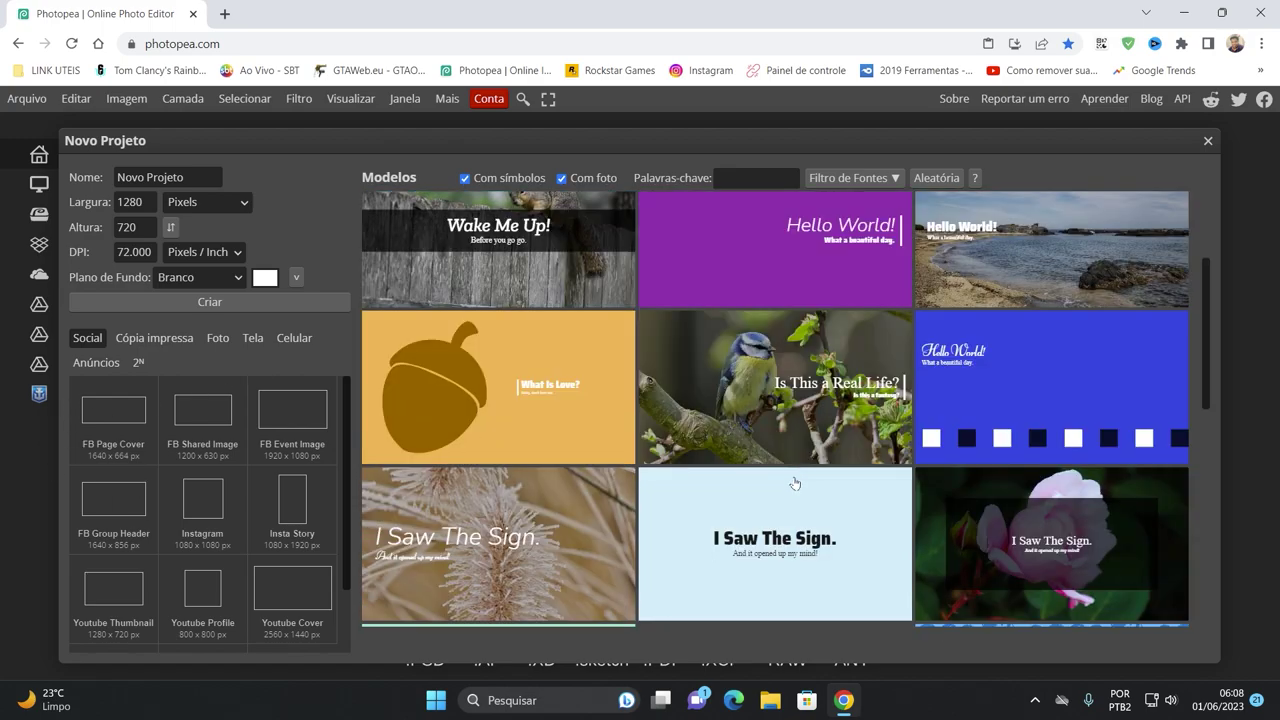
scroll(448, 407, "down", 5)
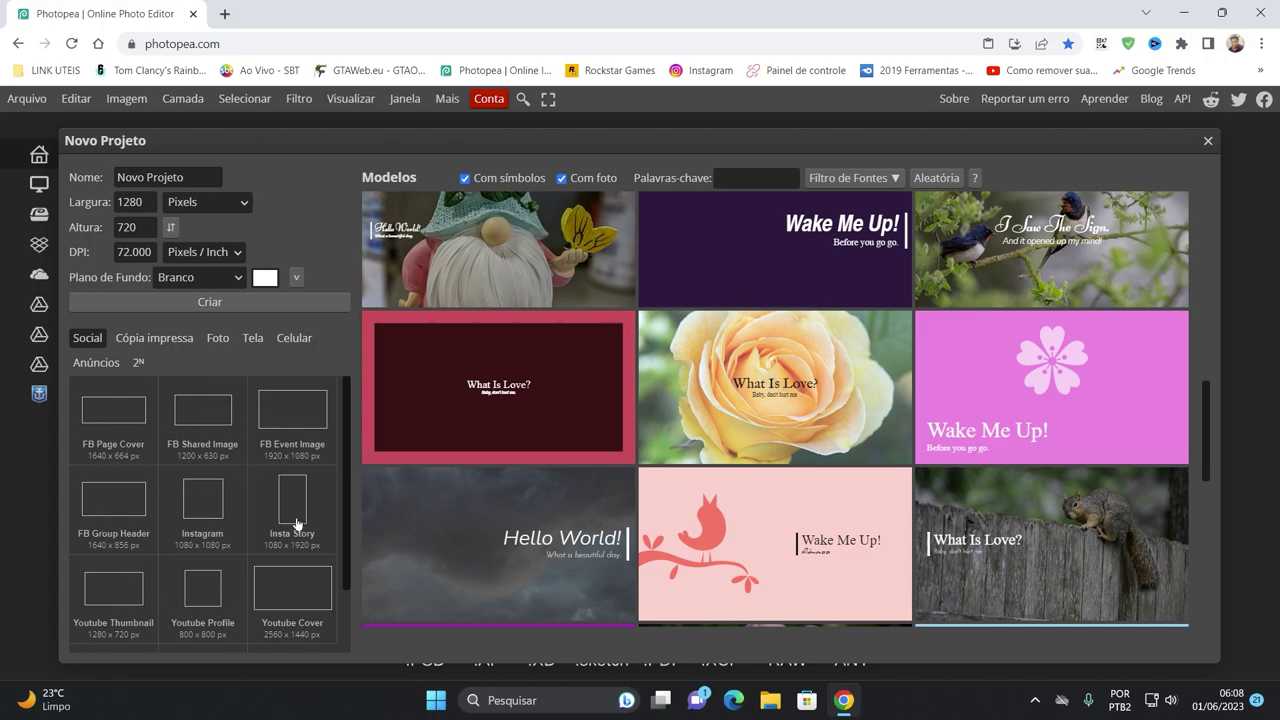
left_click(114, 594)
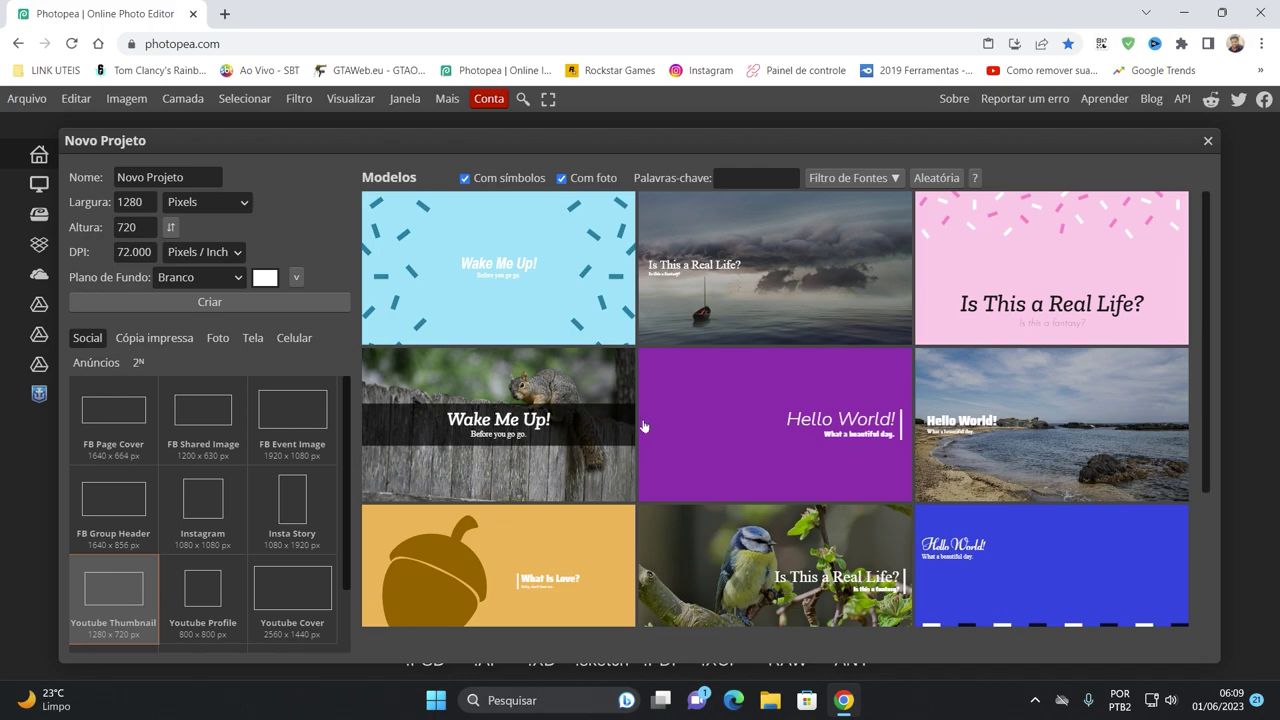
left_click(185, 513)
left_click(288, 594)
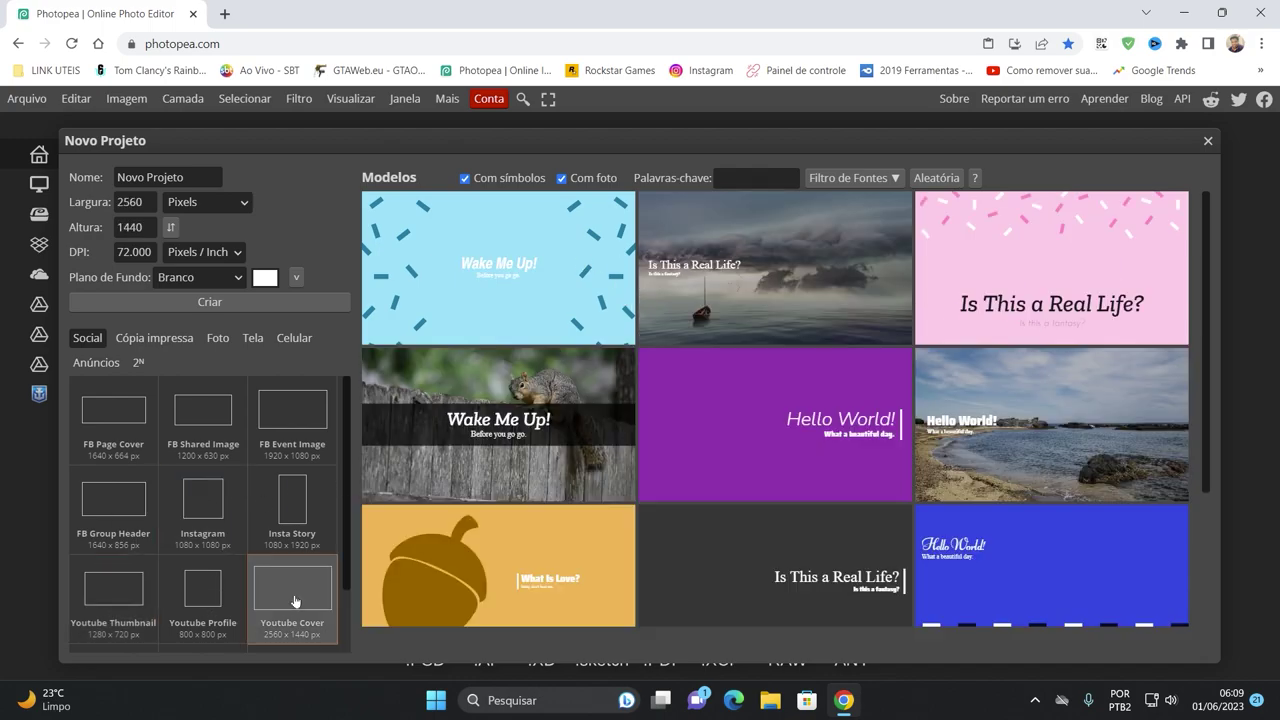
left_click(123, 598)
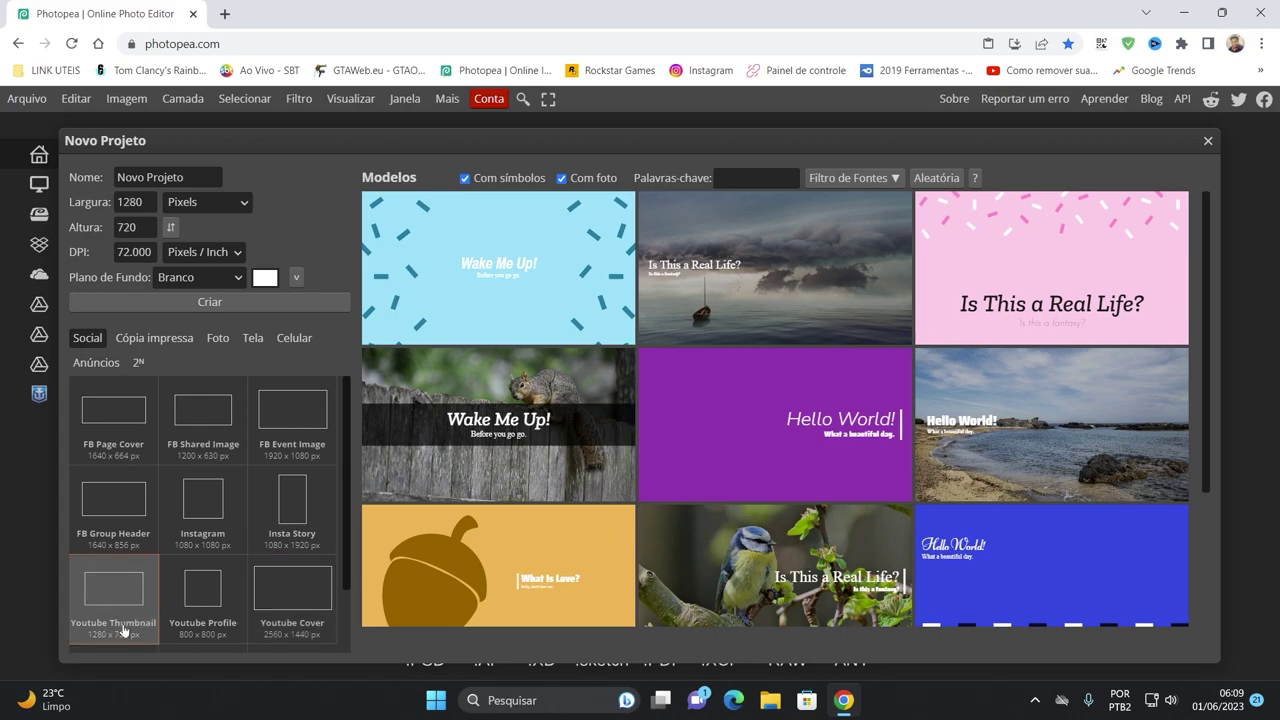
- Set Plano de Fundo to Transparente and create the document
left_click(128, 227)
key("Tab")
key("Tab")
left_click(215, 283)
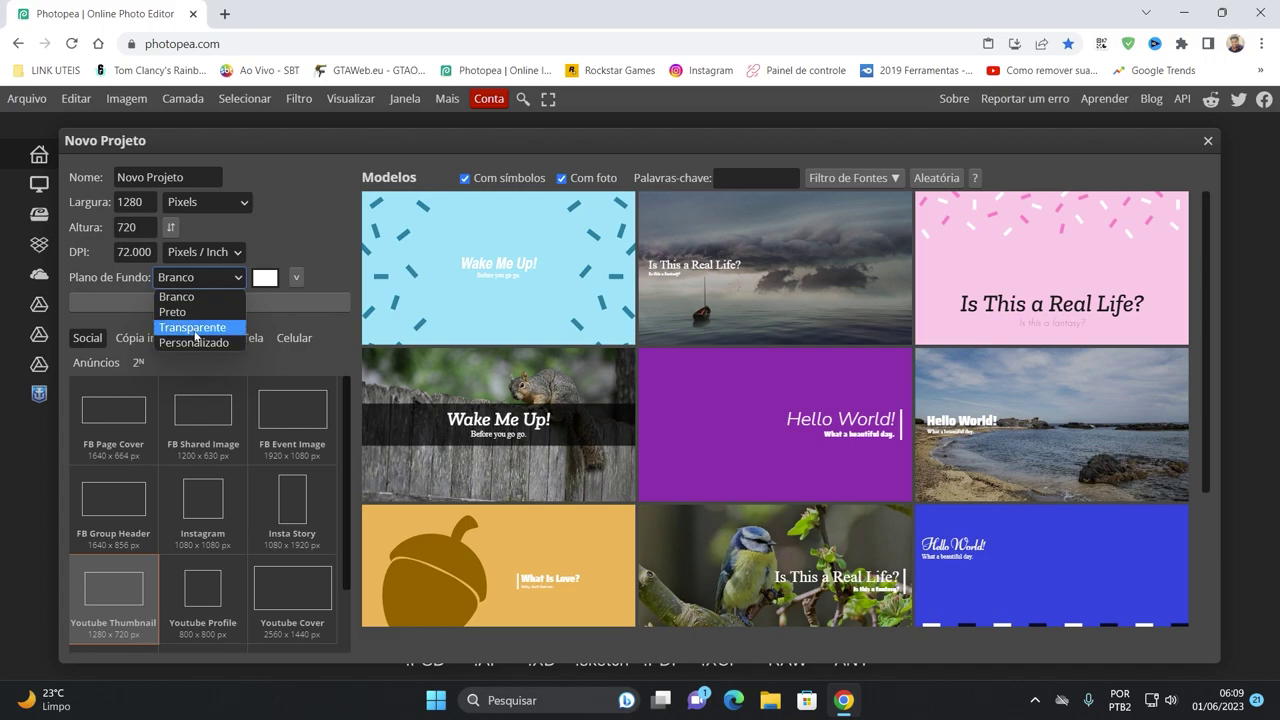
left_click(195, 330)
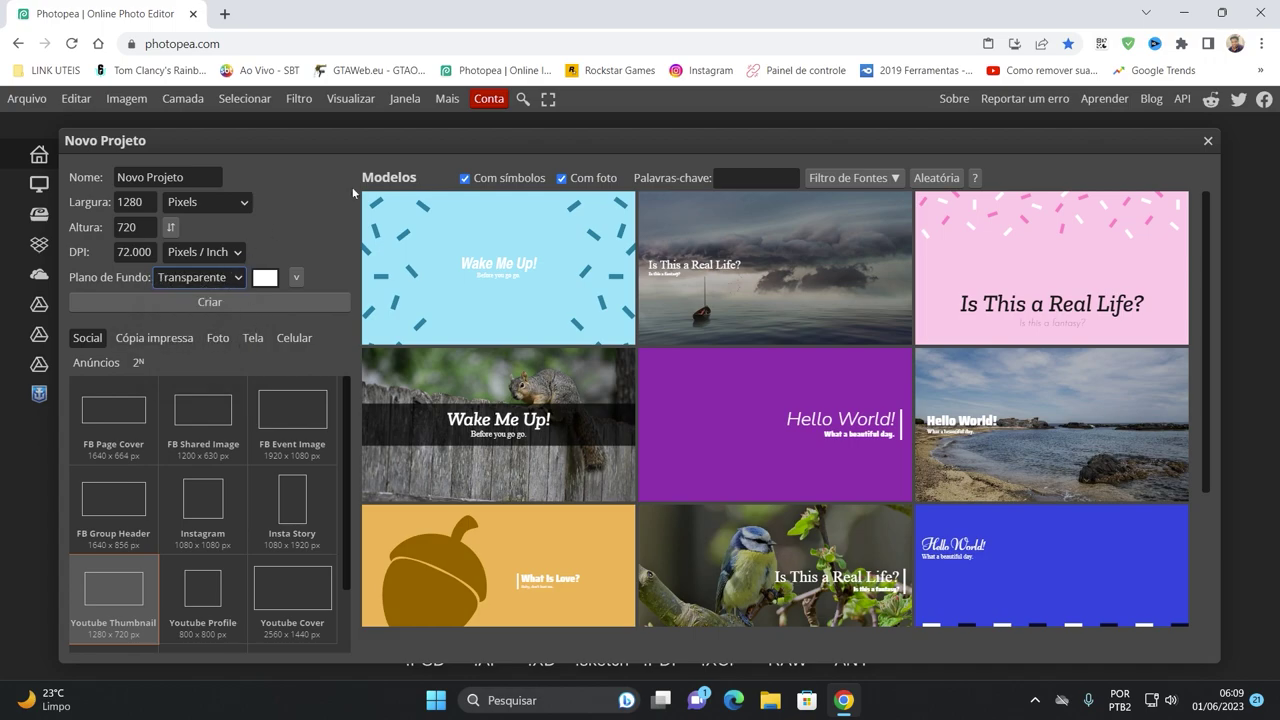
left_click(220, 302)
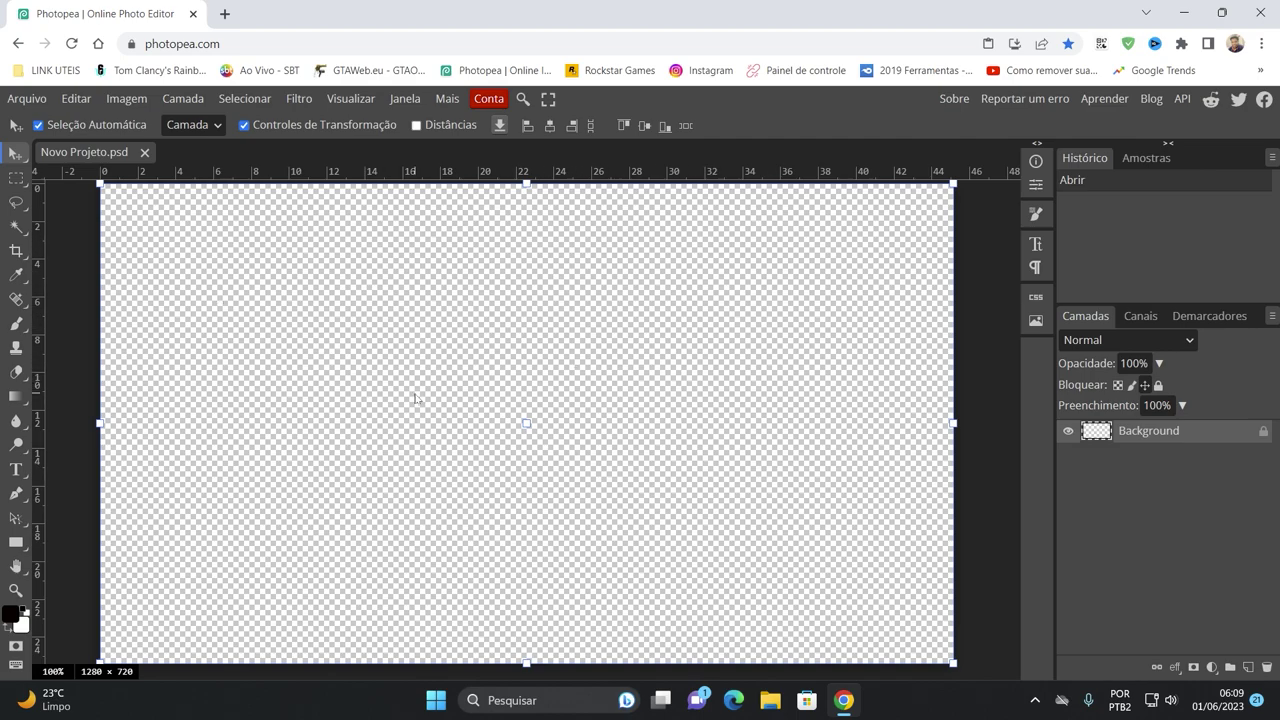
- Pan and zoom around the blank canvas, then select the Rectangle tool
scroll(530, 380, "right", 2)
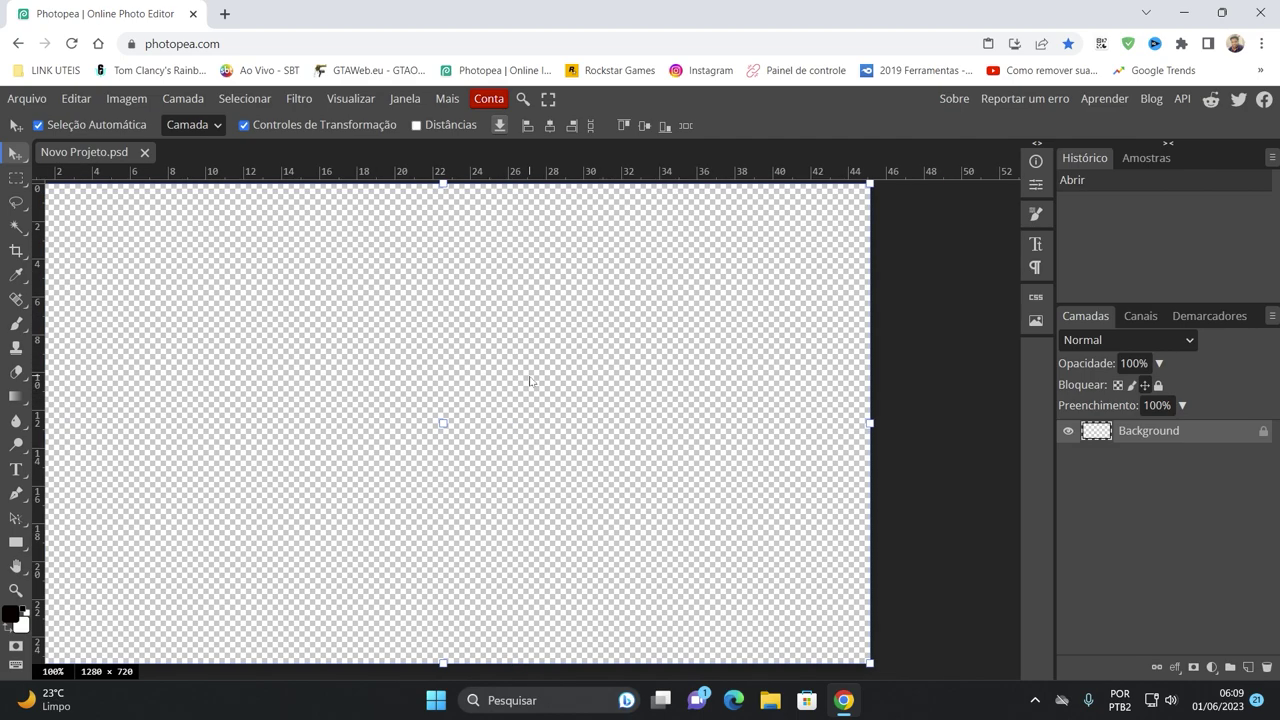
scroll(530, 380, "left", 1)
scroll(530, 380, "left", 2)
scroll(530, 380, "right", 3)
scroll(530, 380, "left", 3)
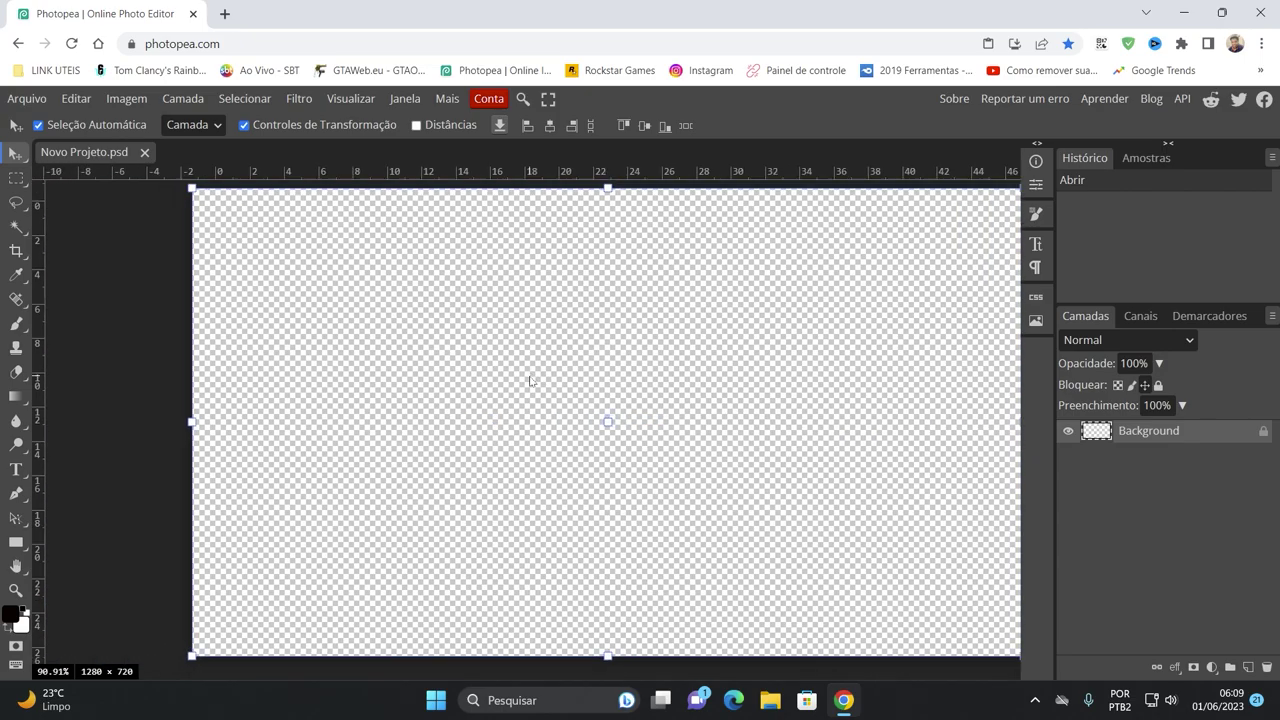
scroll(530, 380, "down", 2)
scroll(659, 406, "up", 3)
scroll(659, 406, "down", 1)
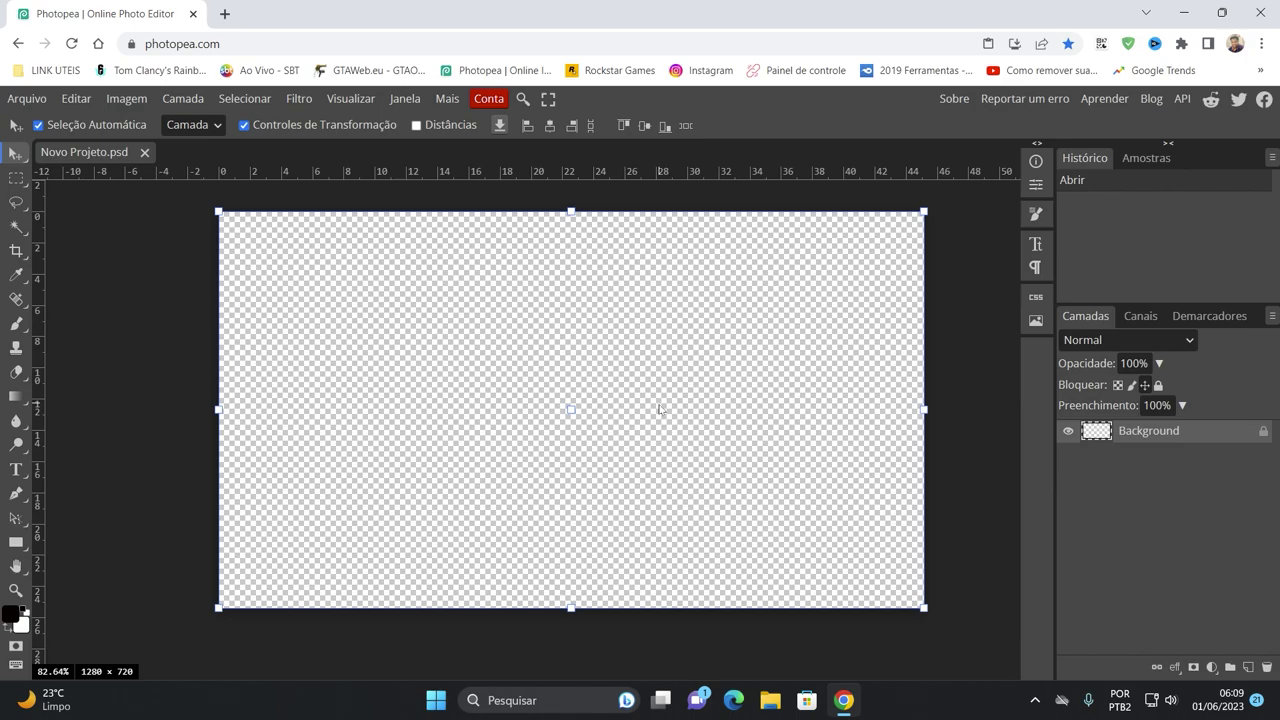
scroll(592, 386, "up", 1)
scroll(591, 386, "up", 2)
scroll(591, 387, "down", 4)
scroll(591, 387, "up", 3)
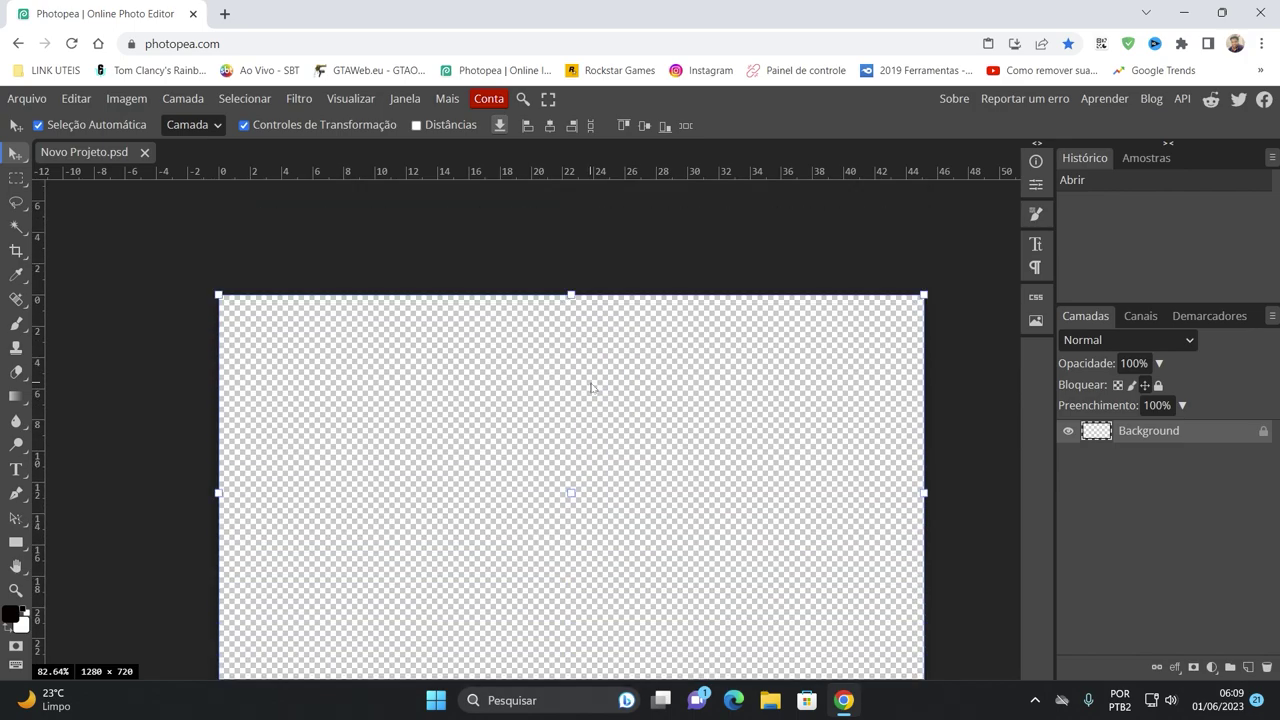
scroll(591, 387, "down", 2)
scroll(591, 387, "up", 1)
scroll(591, 388, "up", 1)
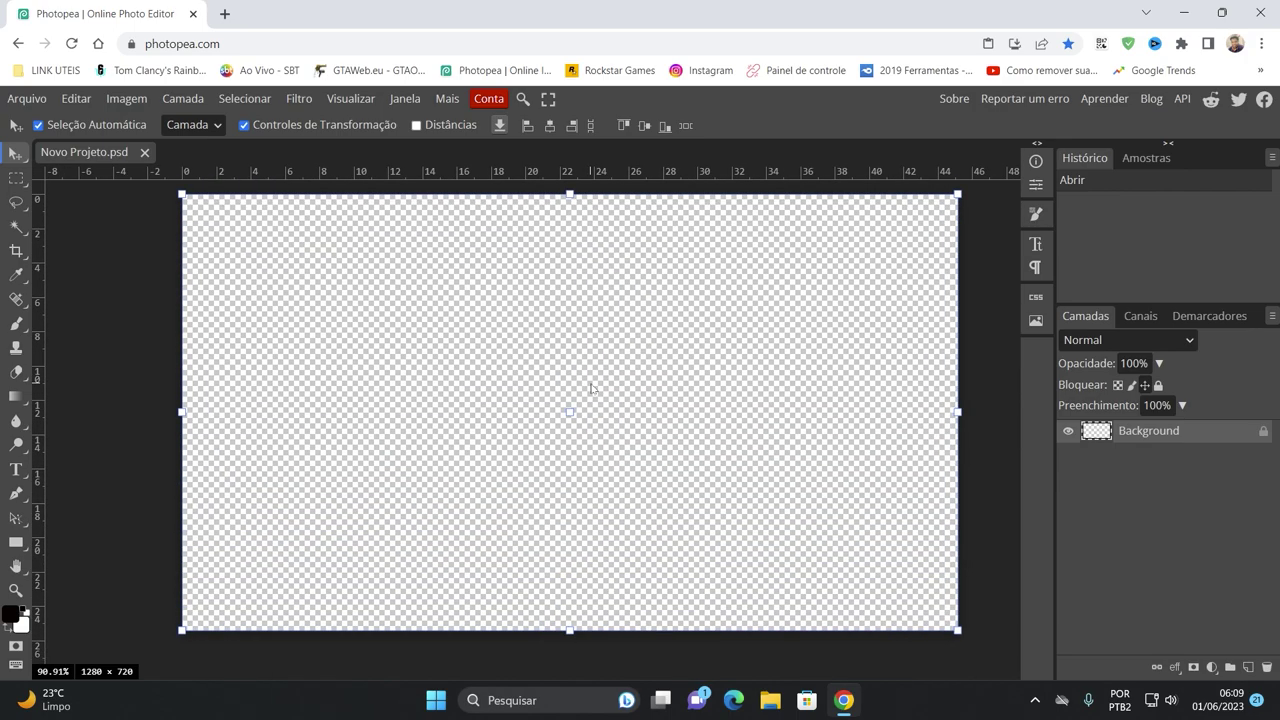
left_click(16, 543)
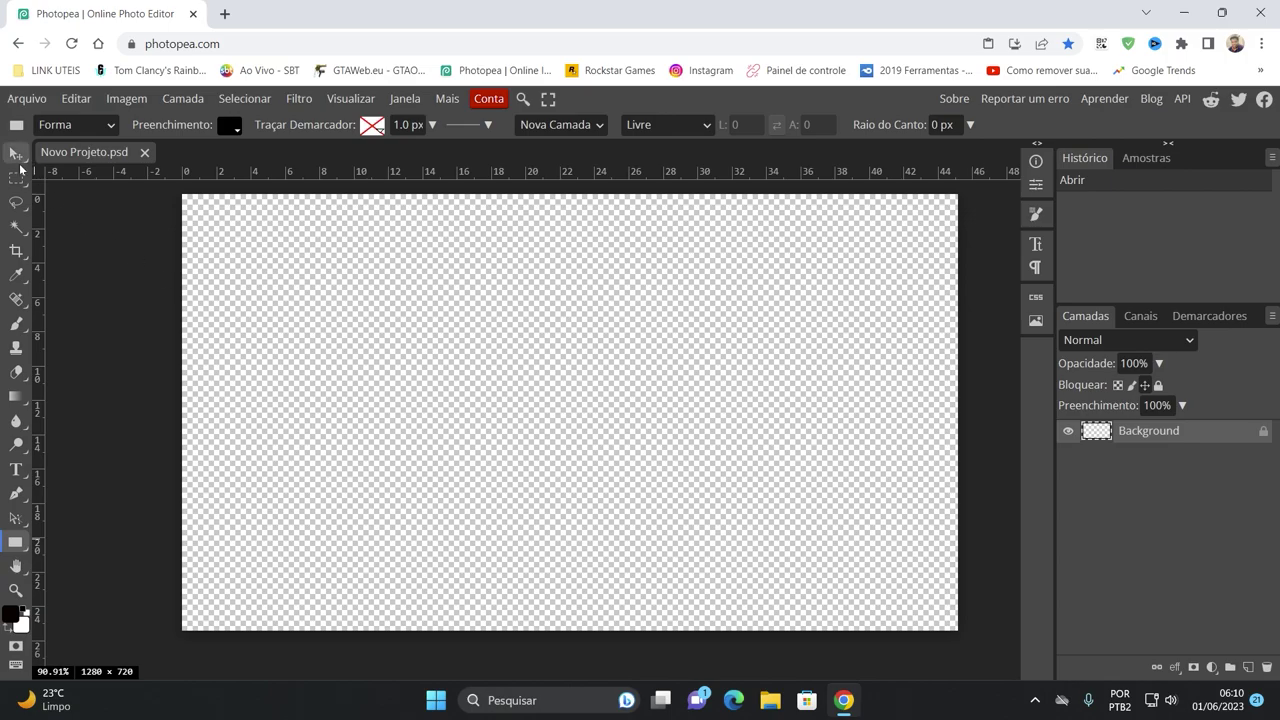
- Dismiss the Arquivo > Novo dialog and reload the Photopea start page from the bookmark
left_click(33, 98)
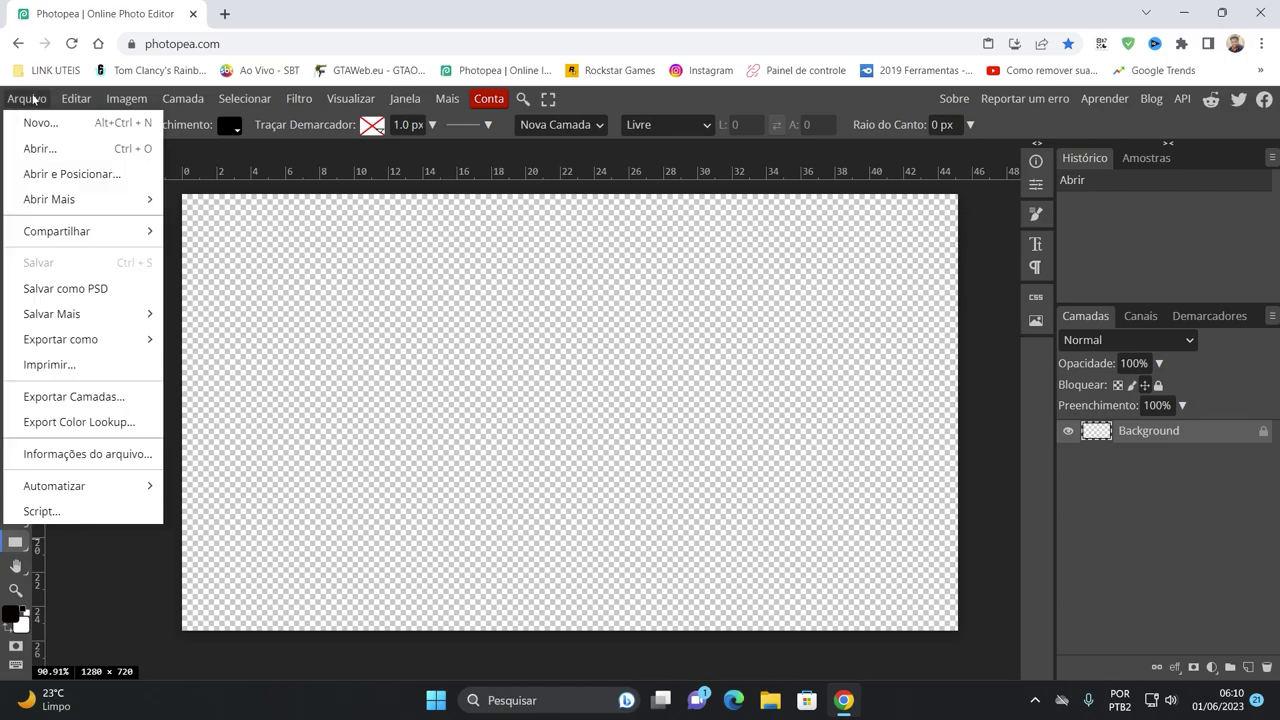
left_click(37, 123)
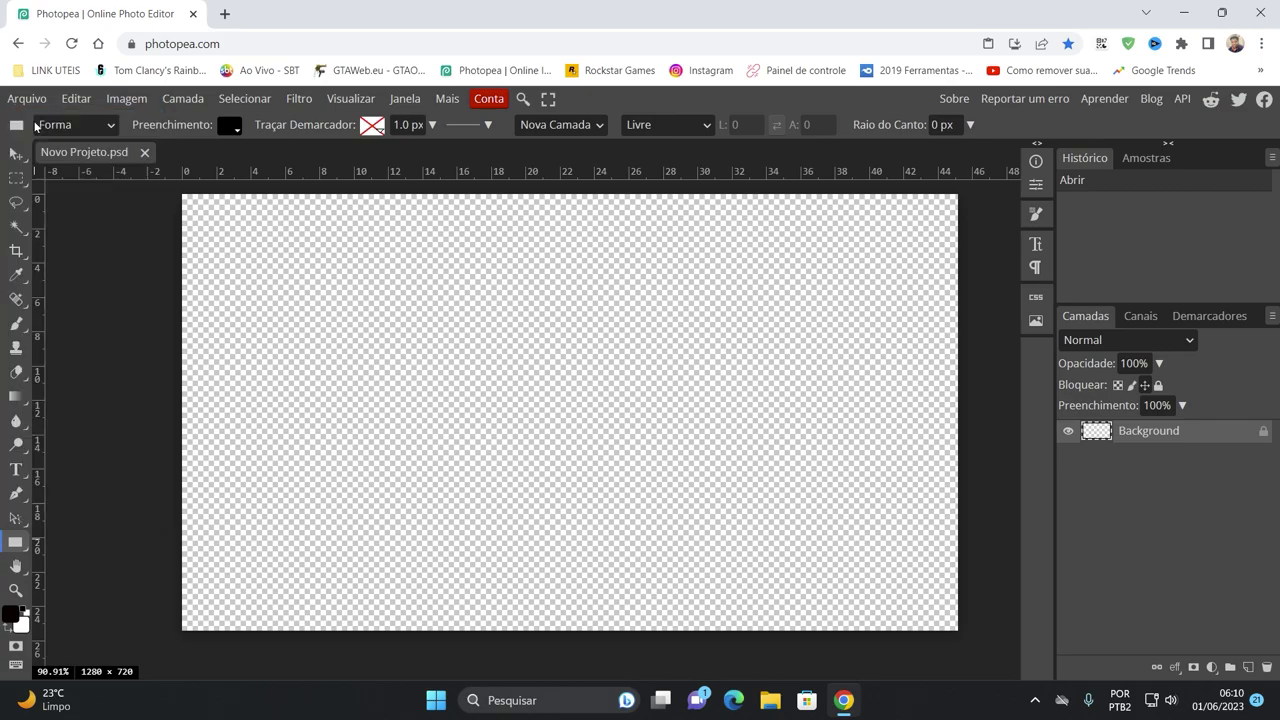
left_click(1207, 141)
left_click(497, 70)
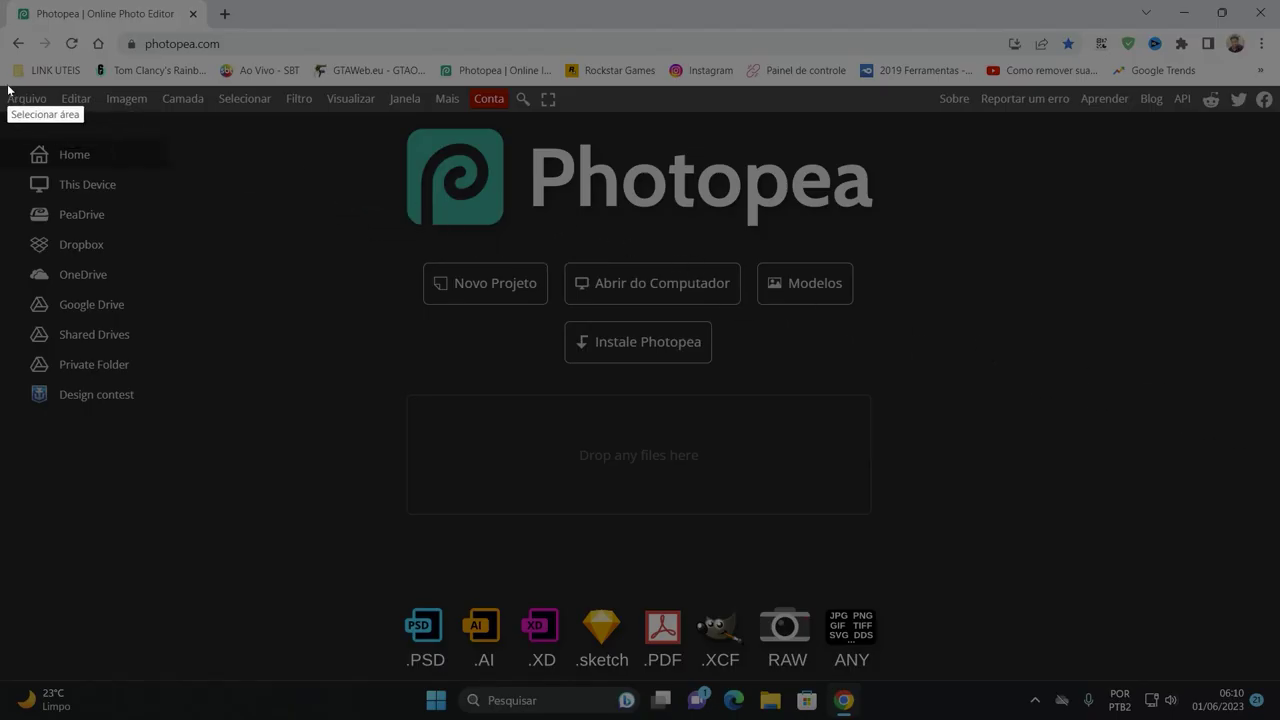
- Capture the whole browser page and save it as Screenshot_2.png
mouse_move(7, 89)
left_mouse_down()
mouse_move(1264, 664)
mouse_move(1272, 680)
left_mouse_up()
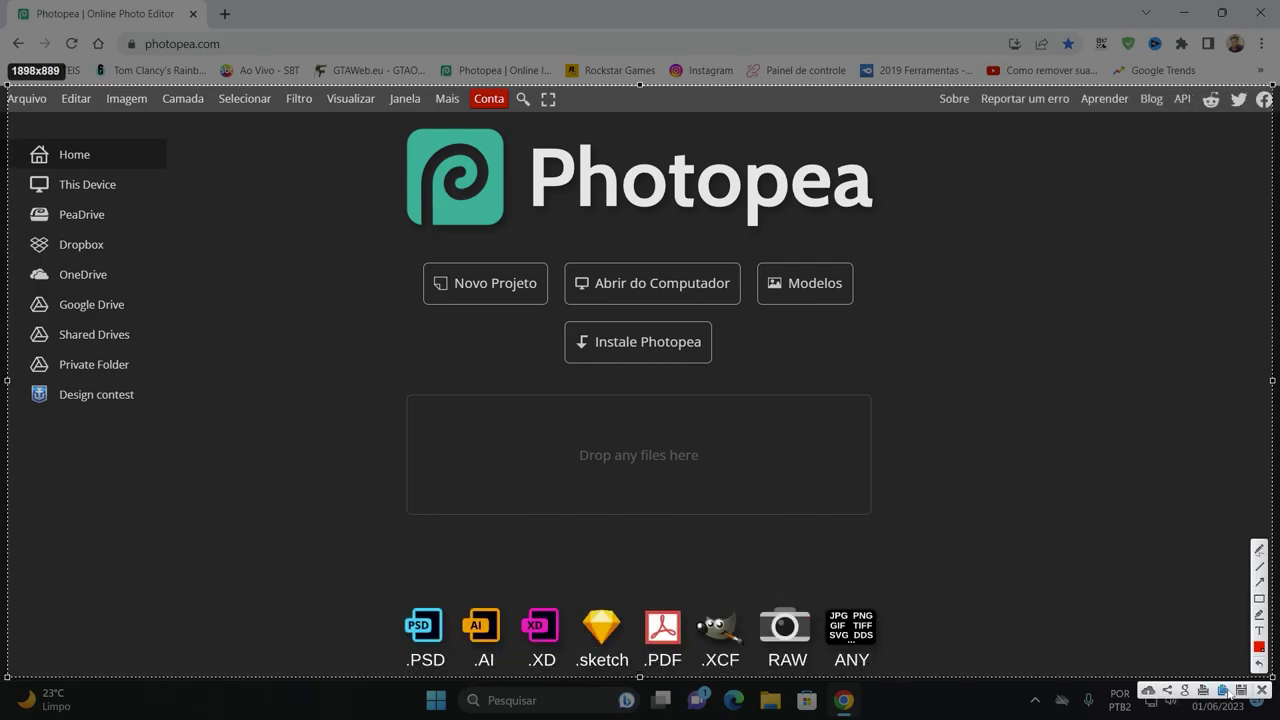
left_click(1223, 690)
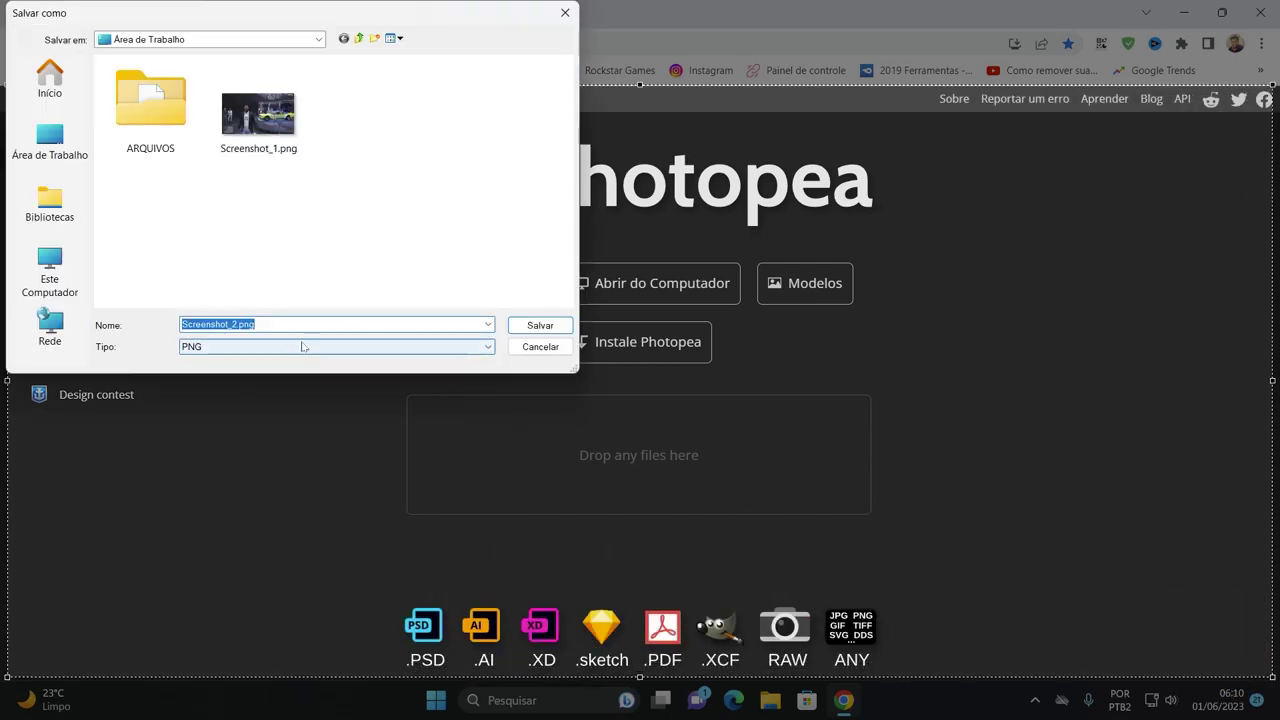
left_click(520, 328)
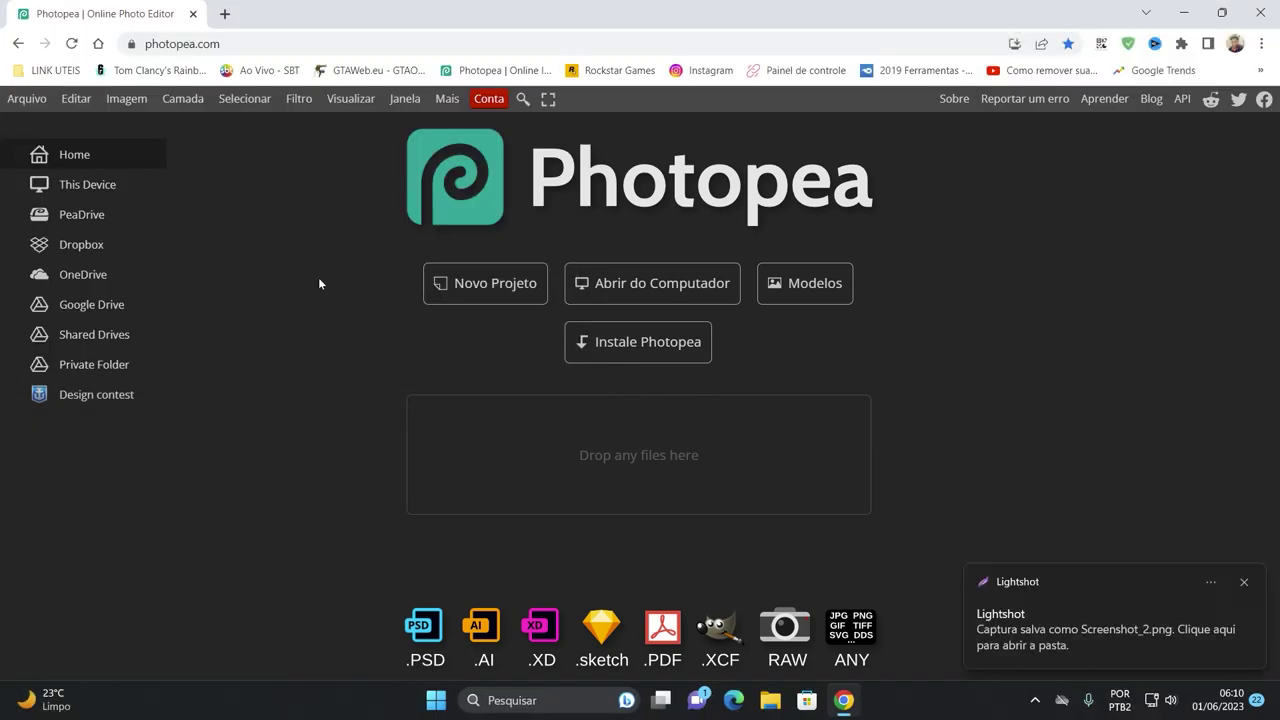
- Create a new 1280×720 project with a Transparente background
left_click(487, 291)
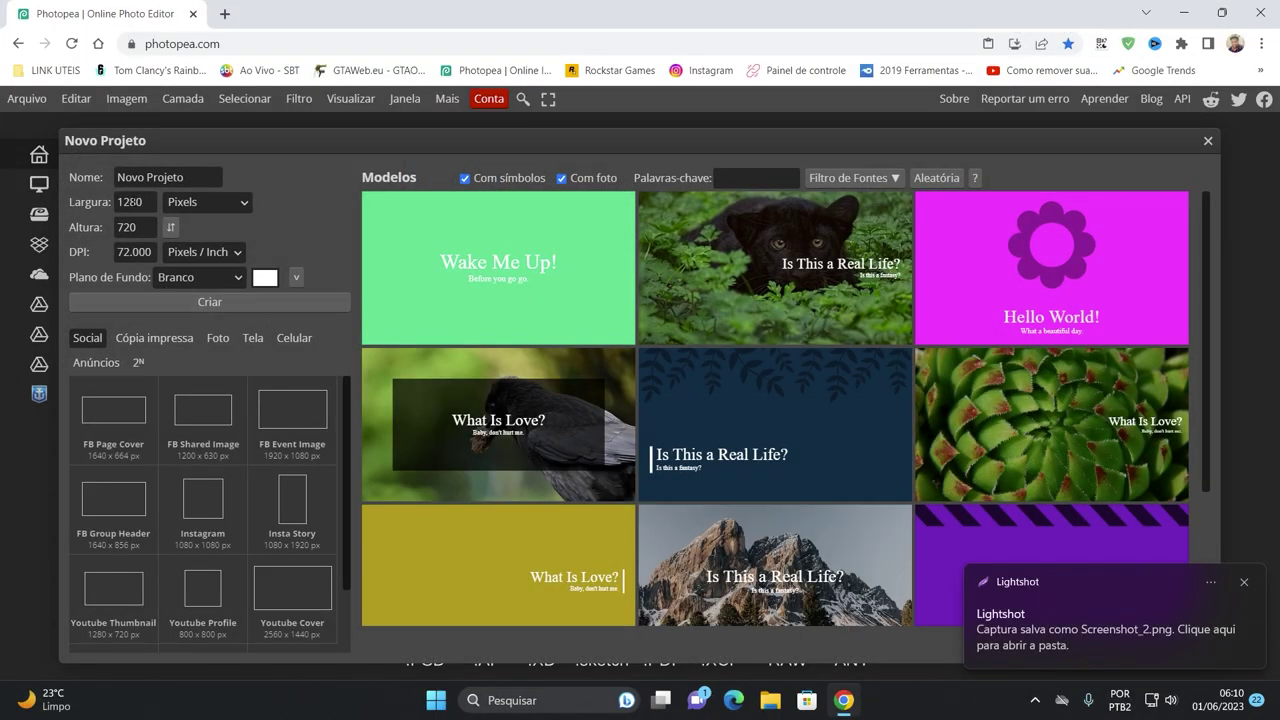
left_click(200, 278)
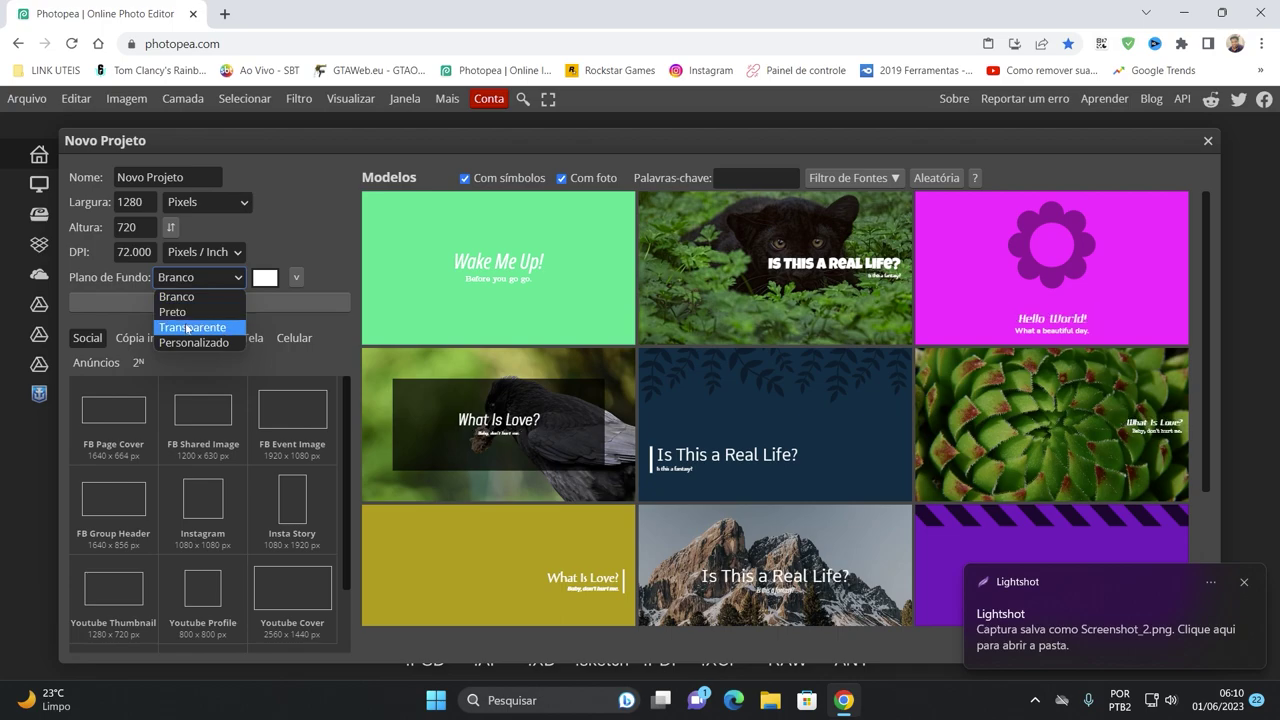
left_click(200, 323)
left_click(222, 304)
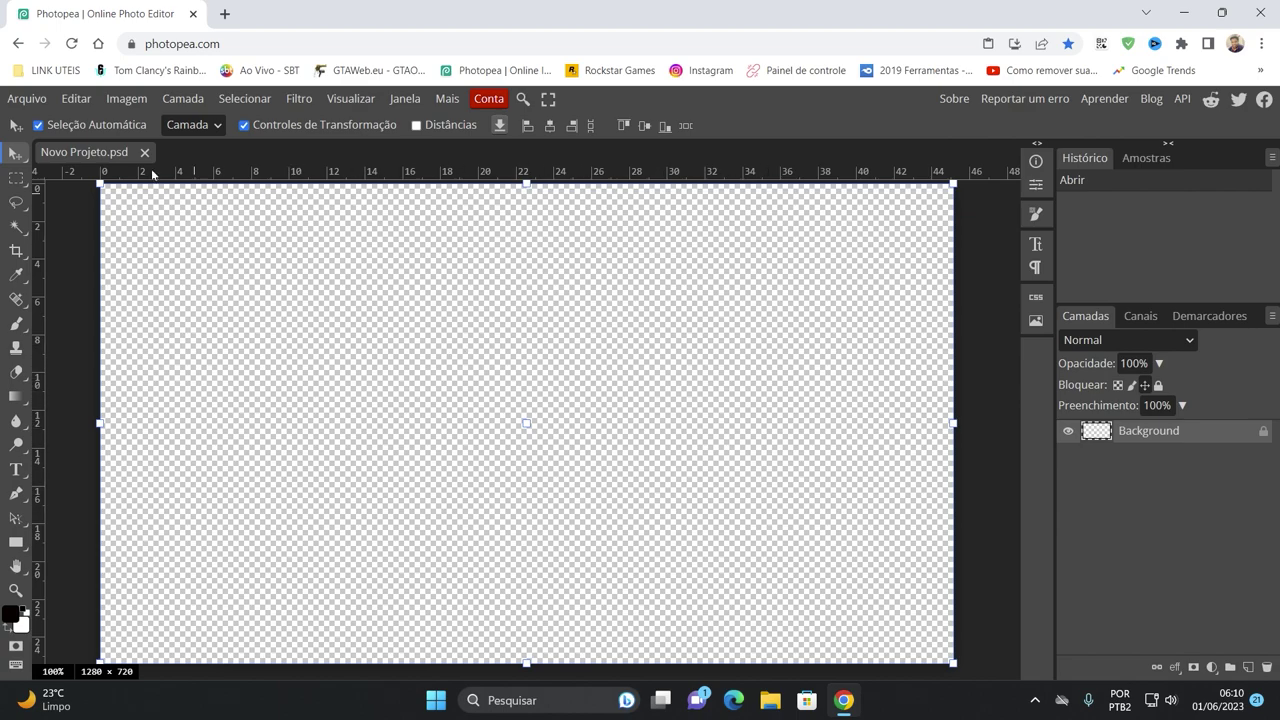
left_click(24, 100)
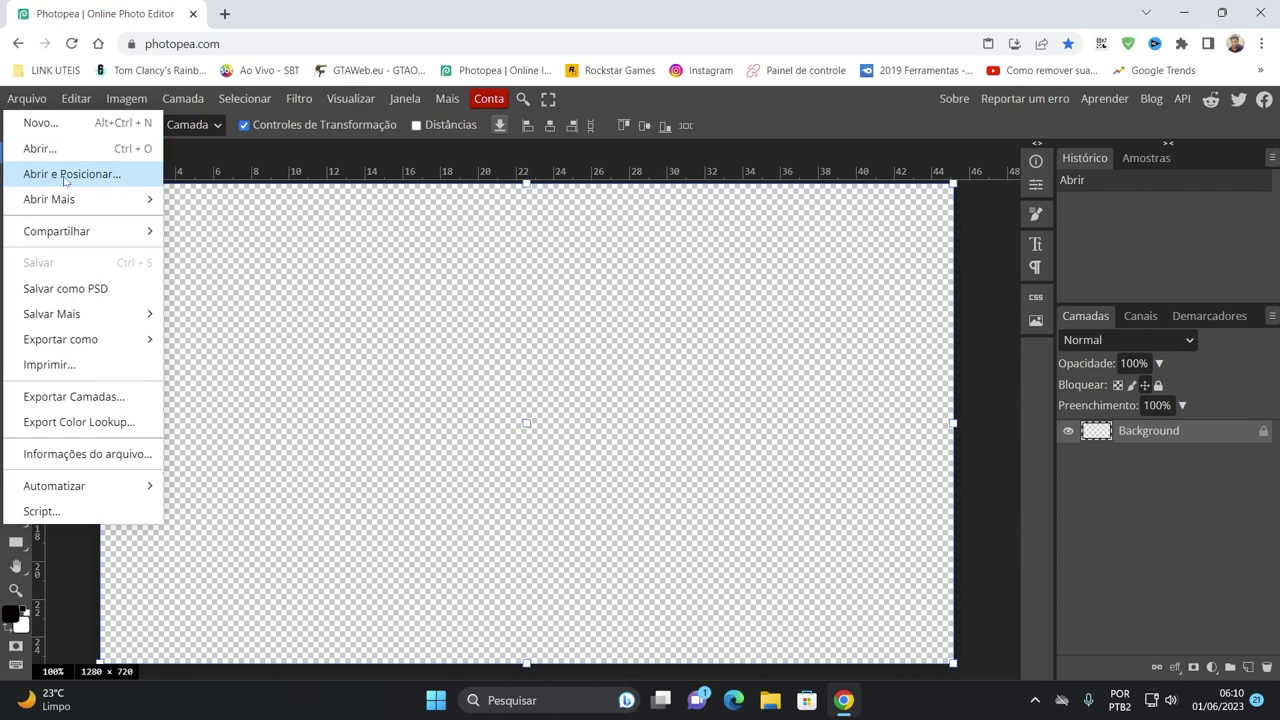
- Place Screenshot_2 from the Desktop via Abrir e Posicionar, then delete it to start over
left_click(66, 176)
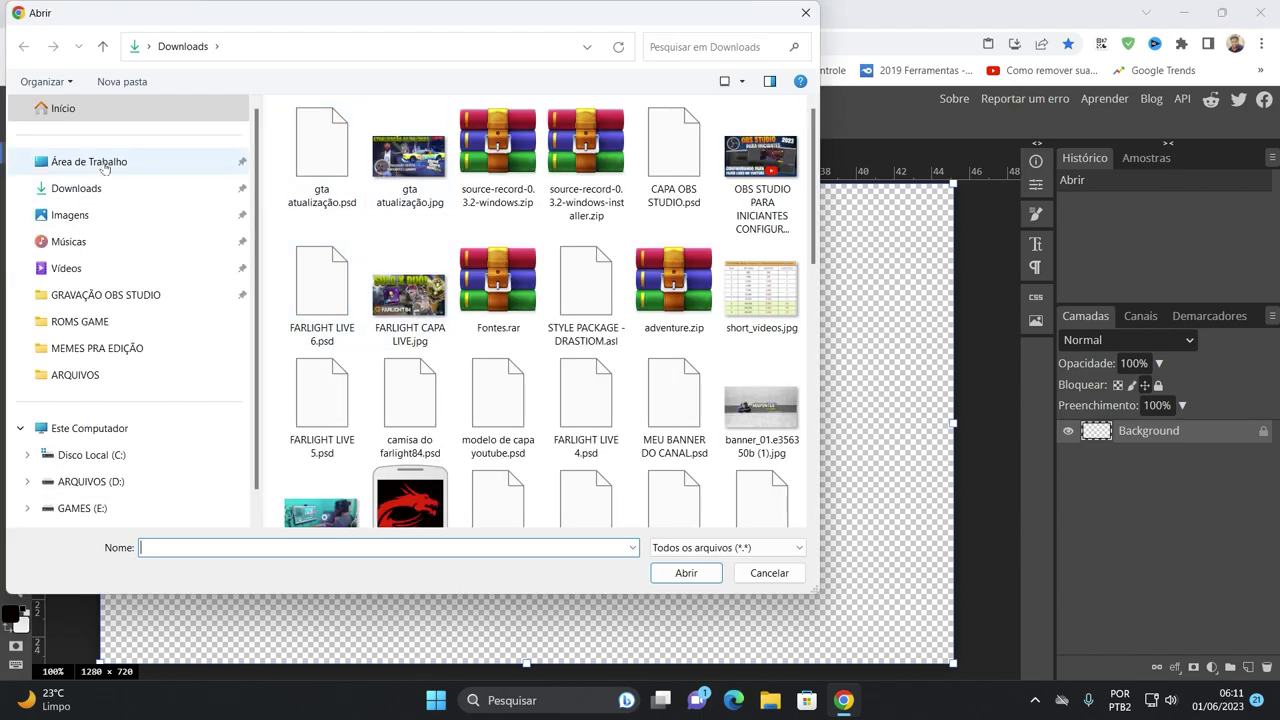
left_click(105, 165)
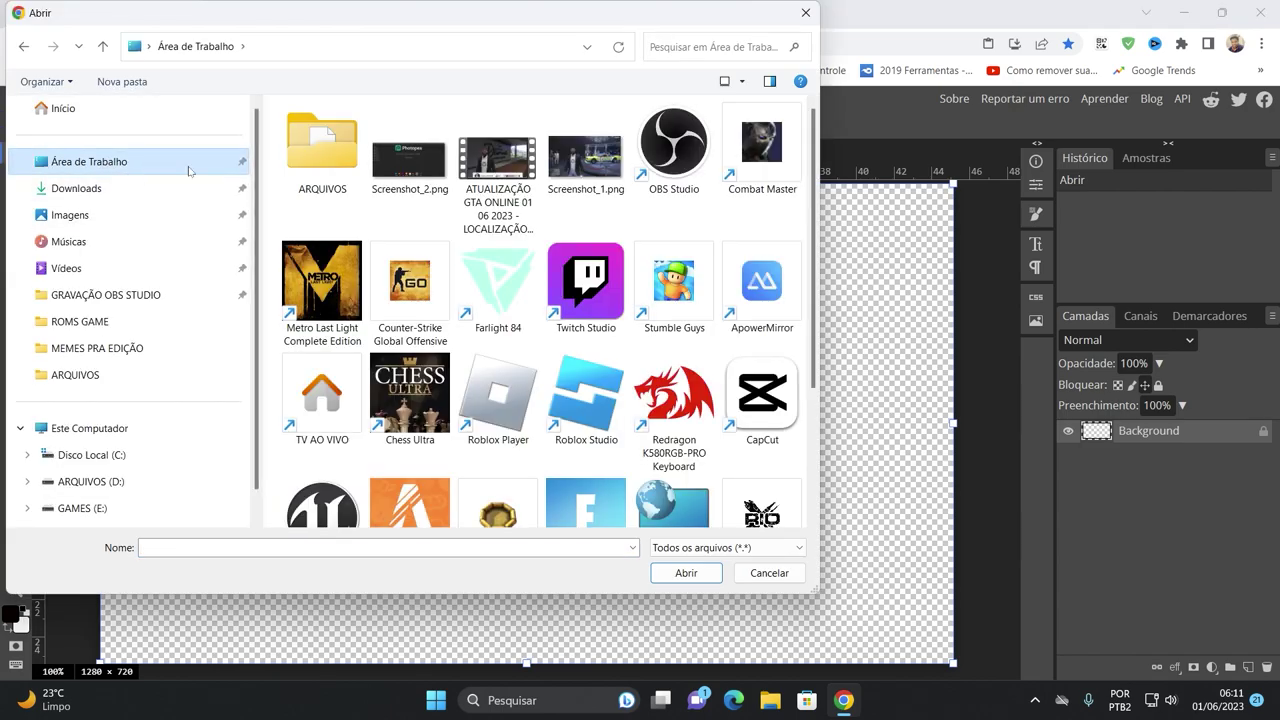
double_click(410, 178)
mouse_move(663, 396)
left_mouse_down()
mouse_move(521, 366)
mouse_move(538, 373)
left_mouse_up()
left_click_drag(878, 244, 837, 267)
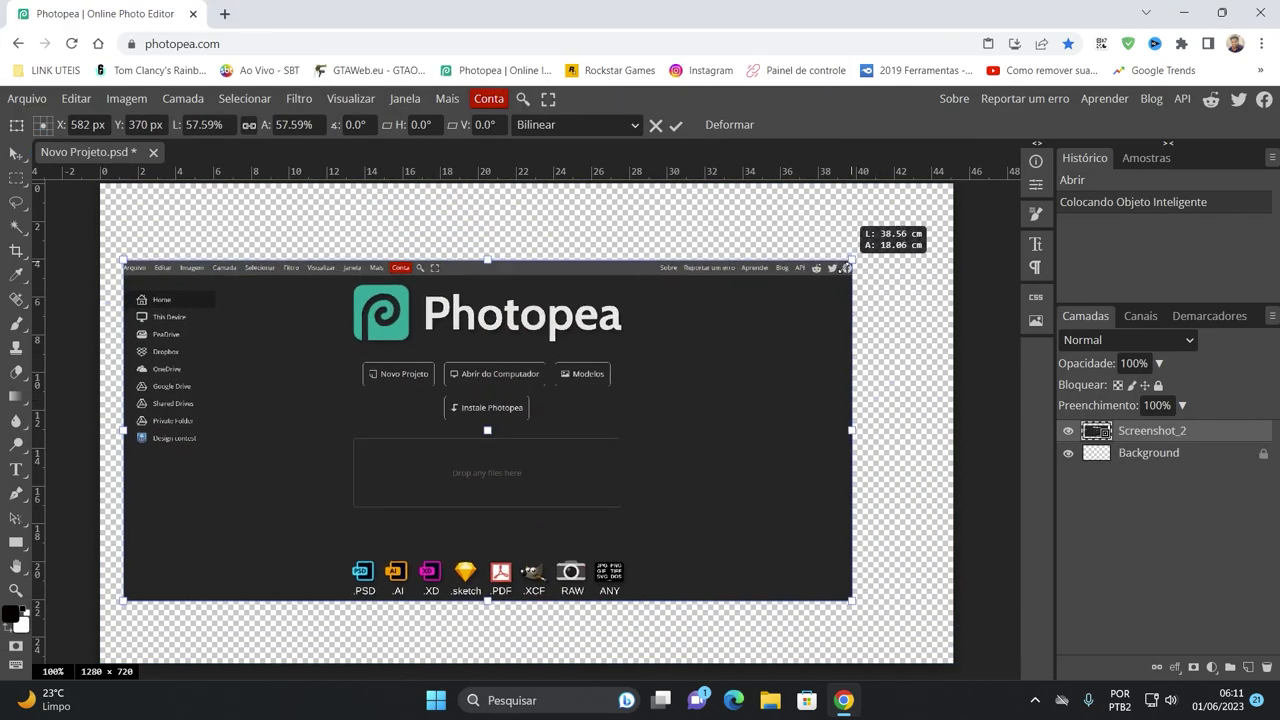
key("Delete")
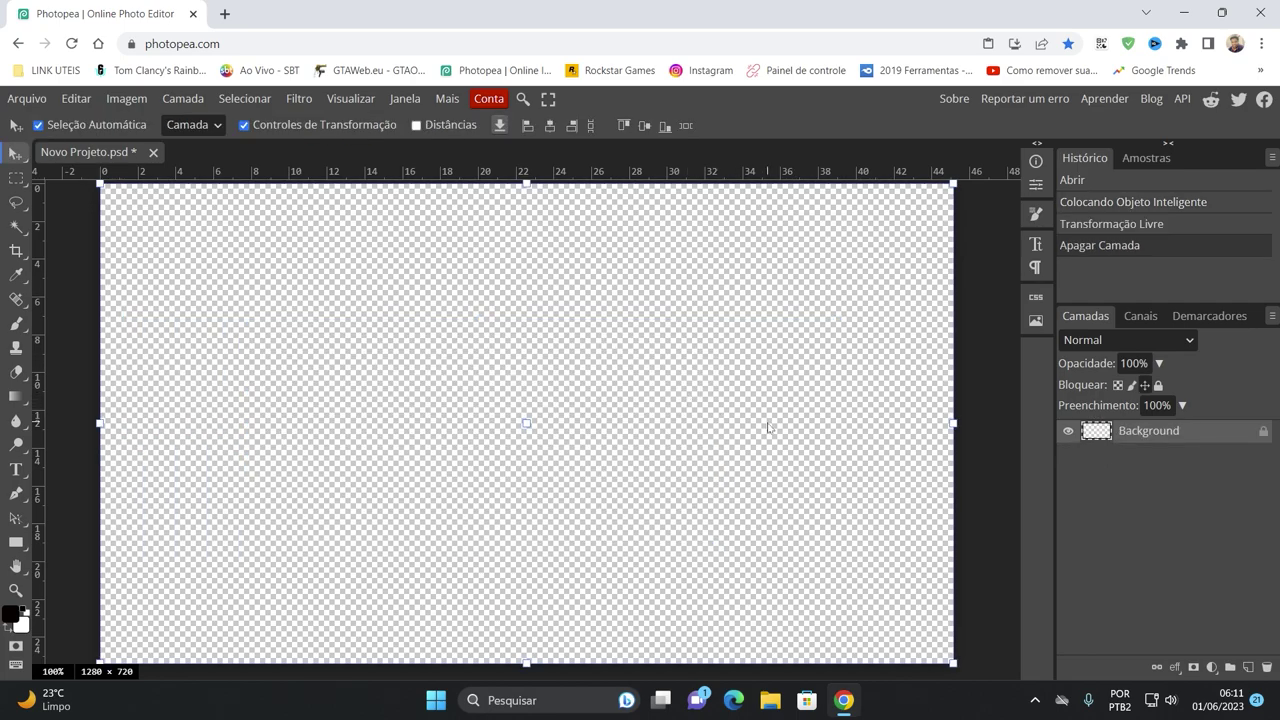
- Drag Screenshot_2 from the desktop onto the canvas, scaled to about 50% and tilted -6.7°
key("super+d")
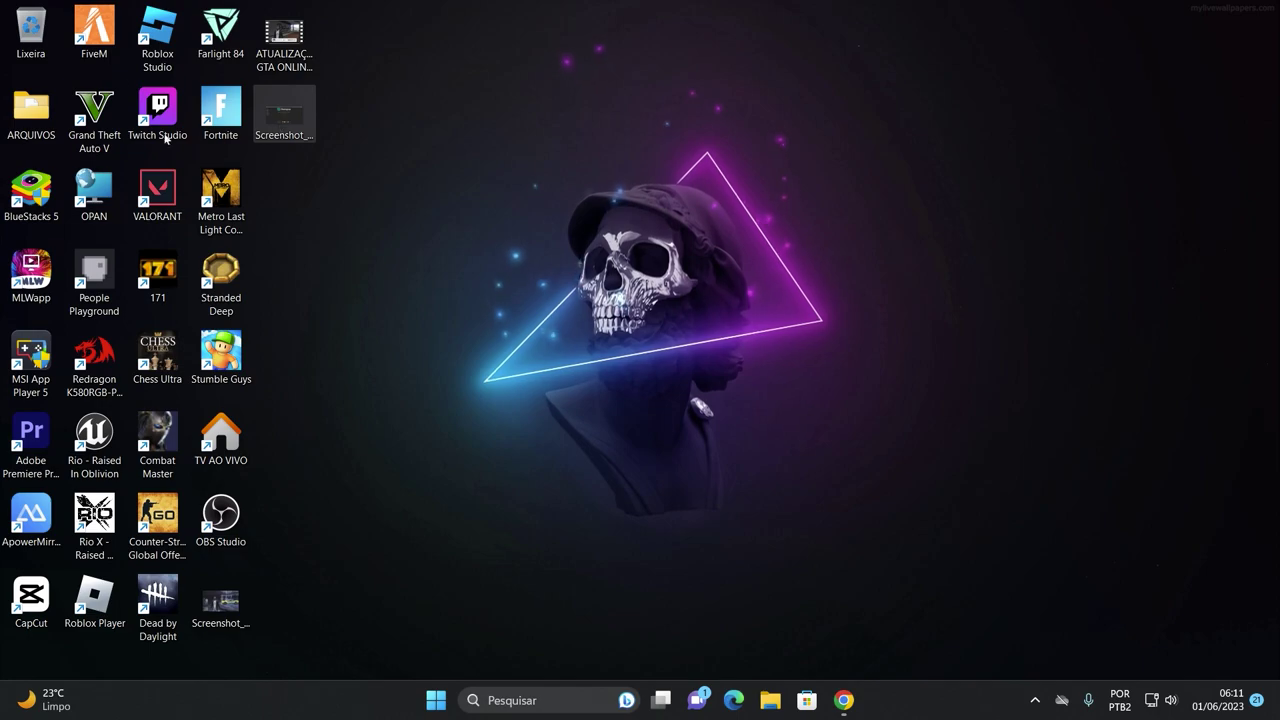
left_click_drag(284, 118, 770, 275)
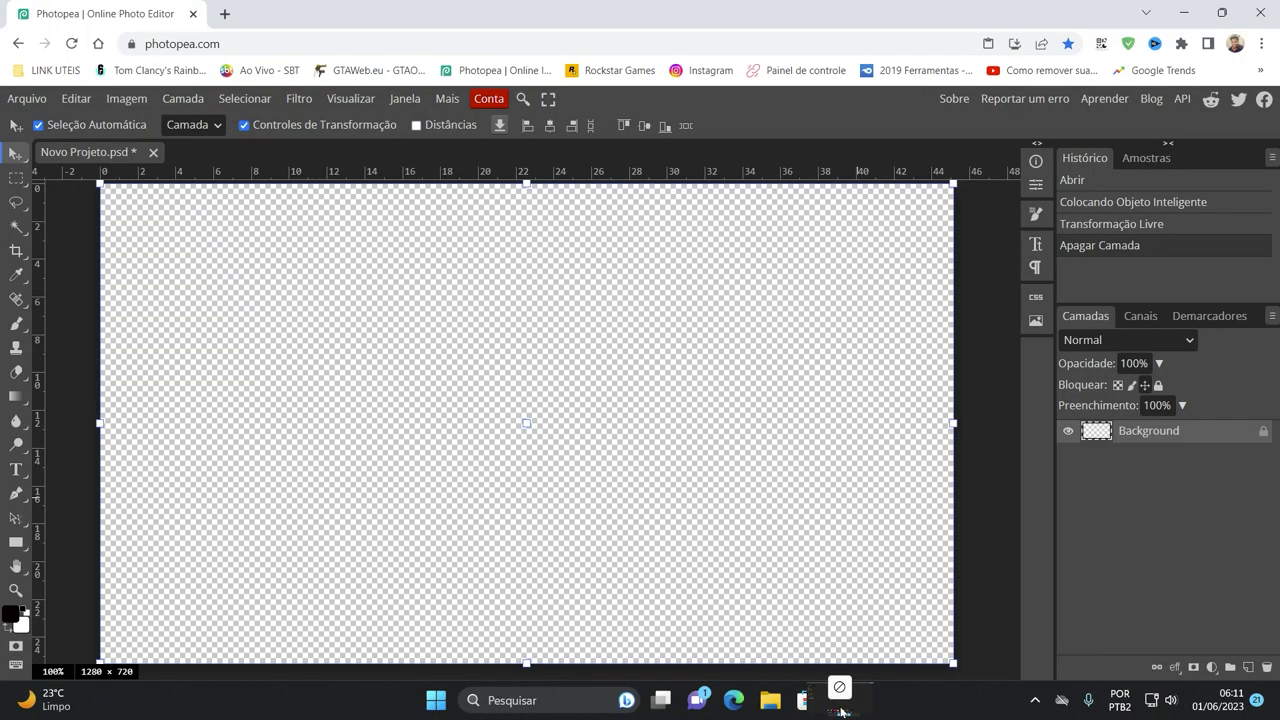
left_click_drag(770, 275, 415, 430)
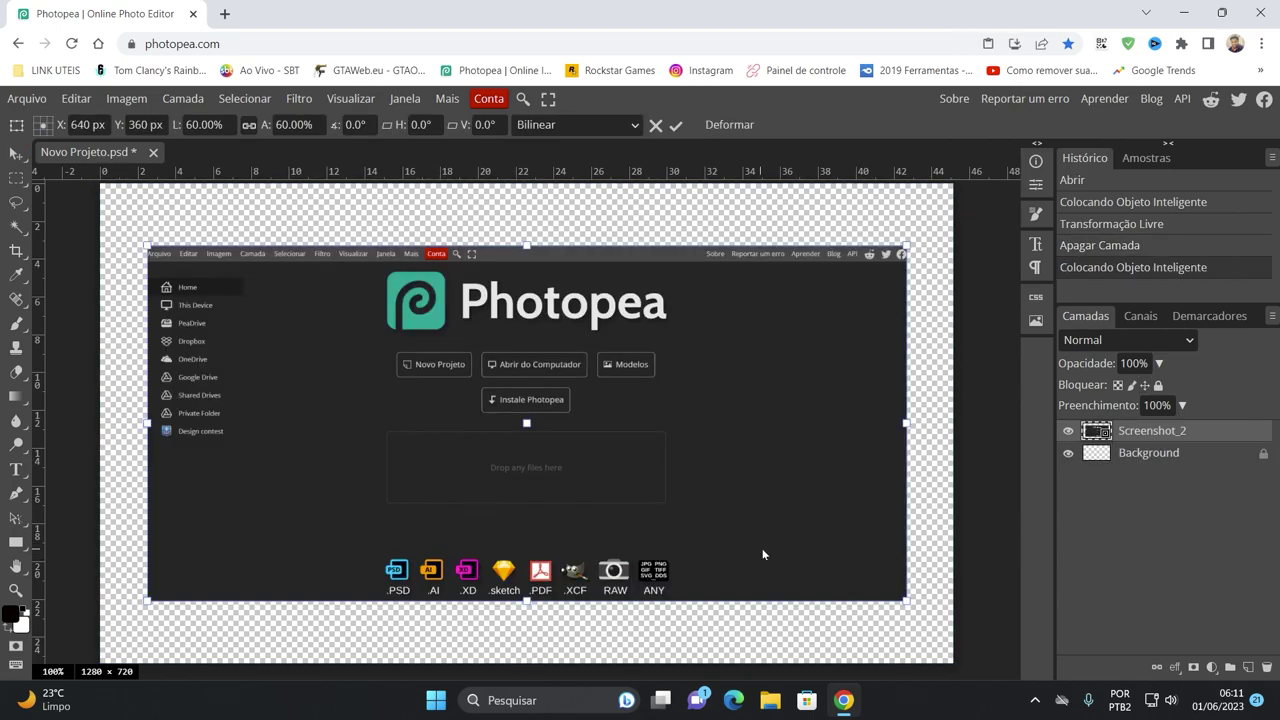
mouse_move(902, 252)
left_mouse_down()
mouse_move(768, 306)
mouse_move(737, 283)
mouse_move(768, 246)
left_mouse_up()
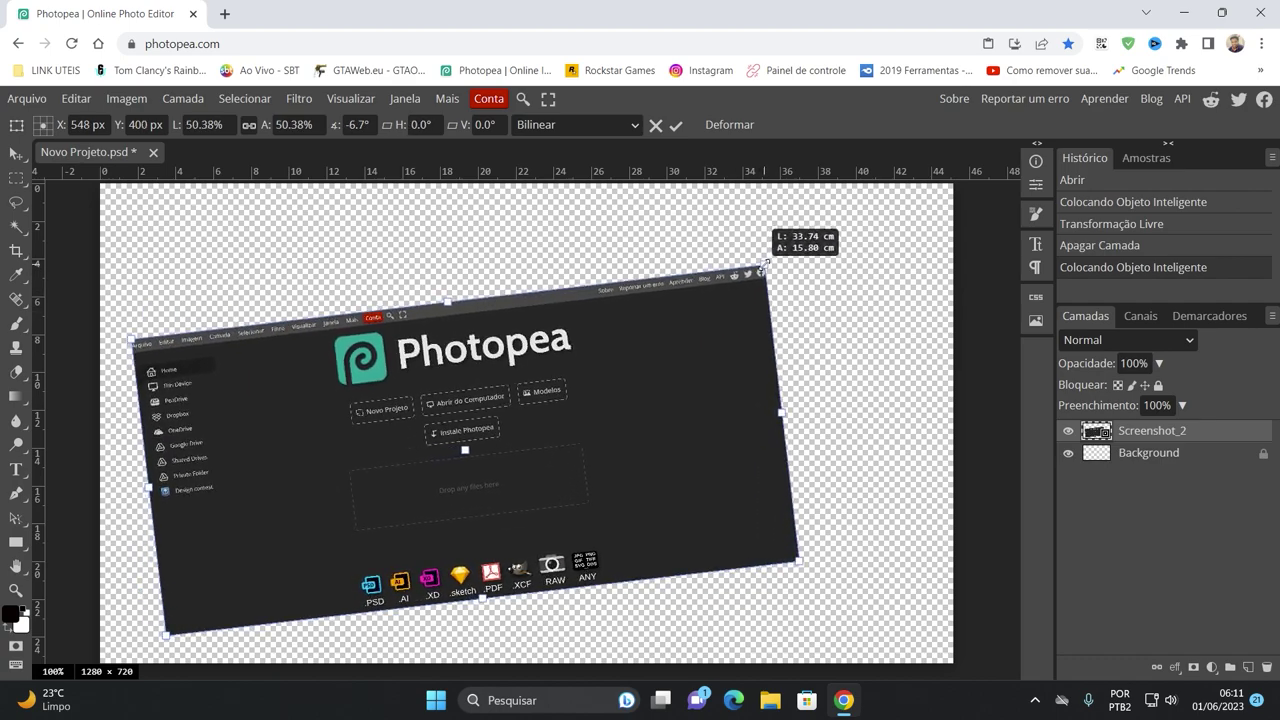
mouse_move(578, 384)
left_mouse_down()
mouse_move(576, 364)
mouse_move(560, 383)
left_mouse_up()
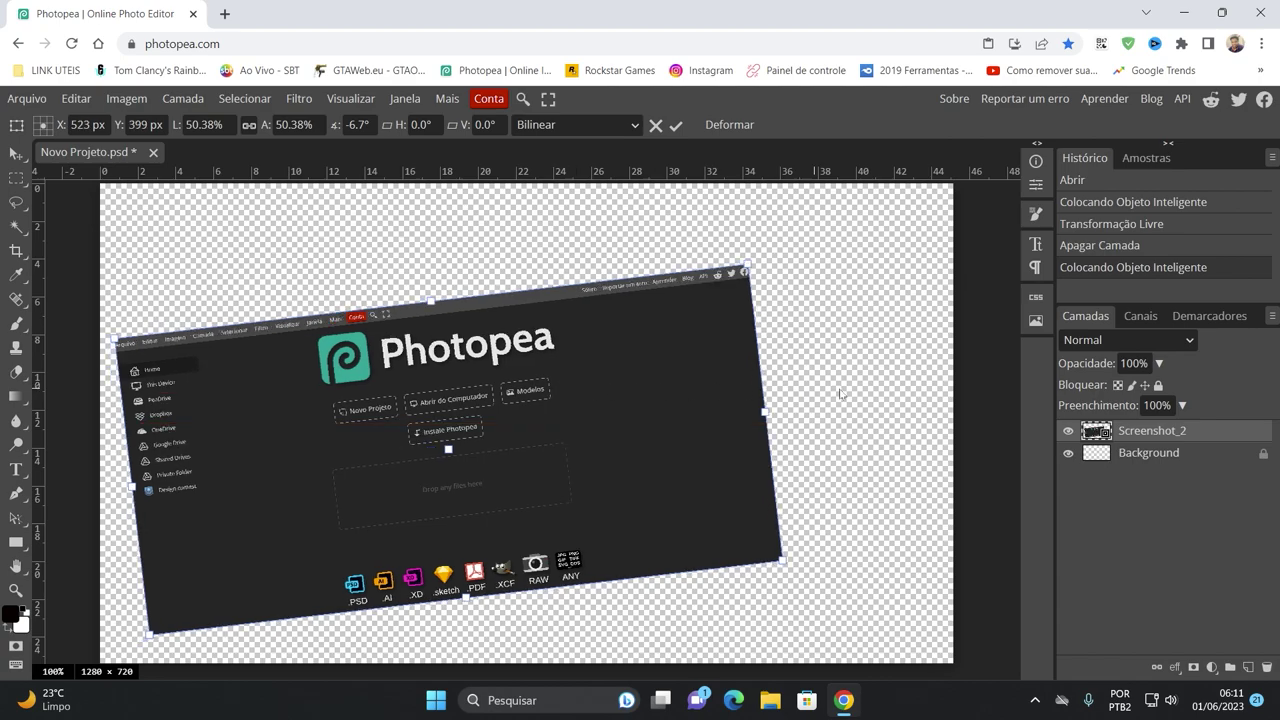
key("Return")
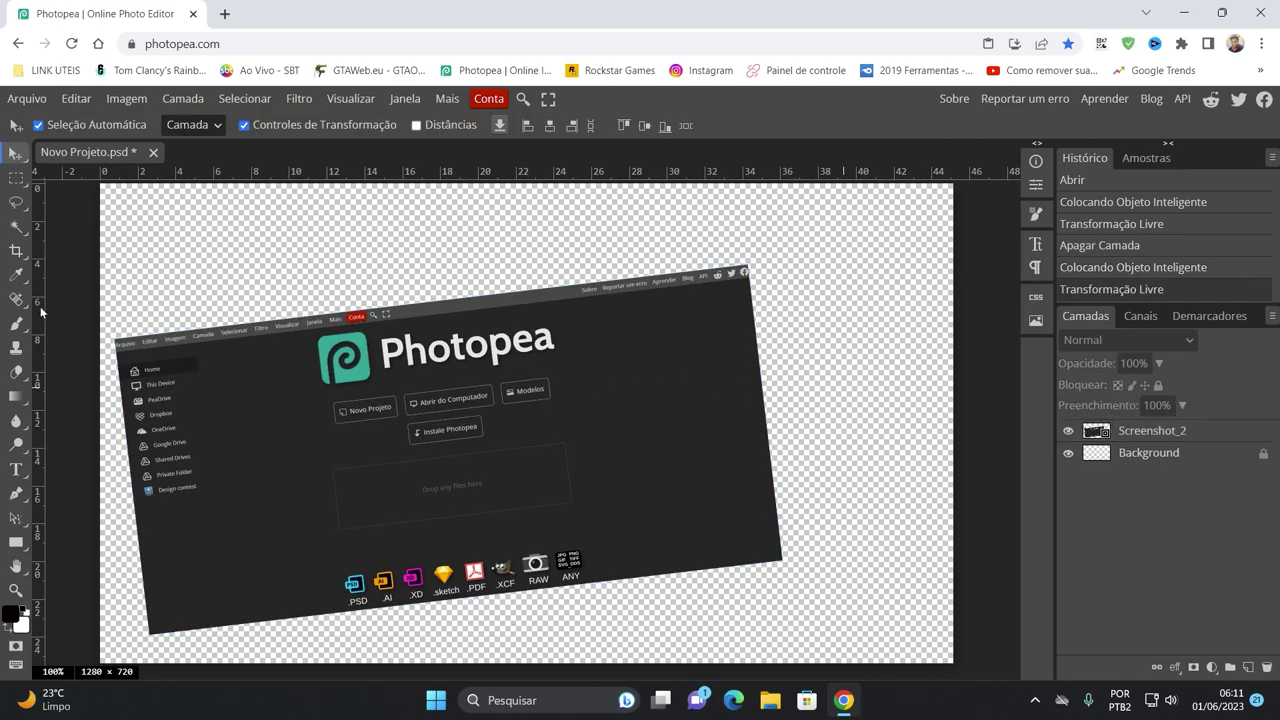
- Add the text lines 'COMO USAR O PHOTOSHOP' and 'TOTALMENTE ONLINE' near the top-left
left_click(15, 469)
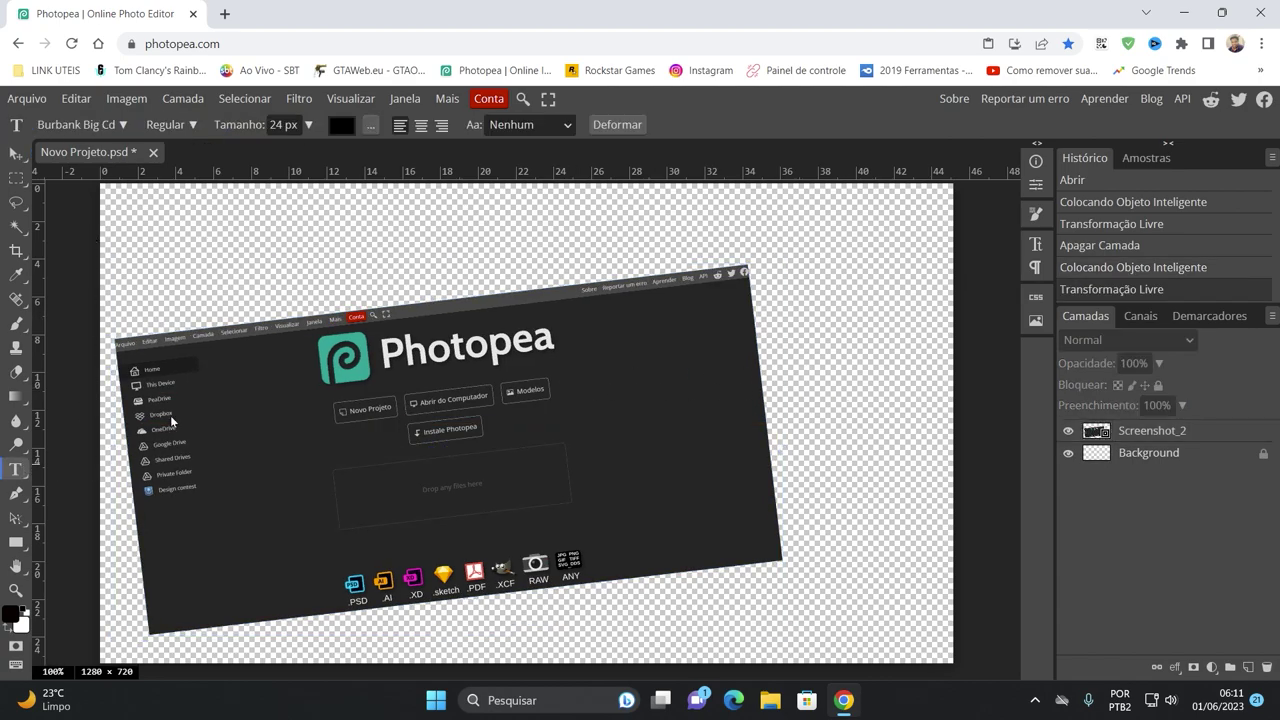
left_click(155, 241)
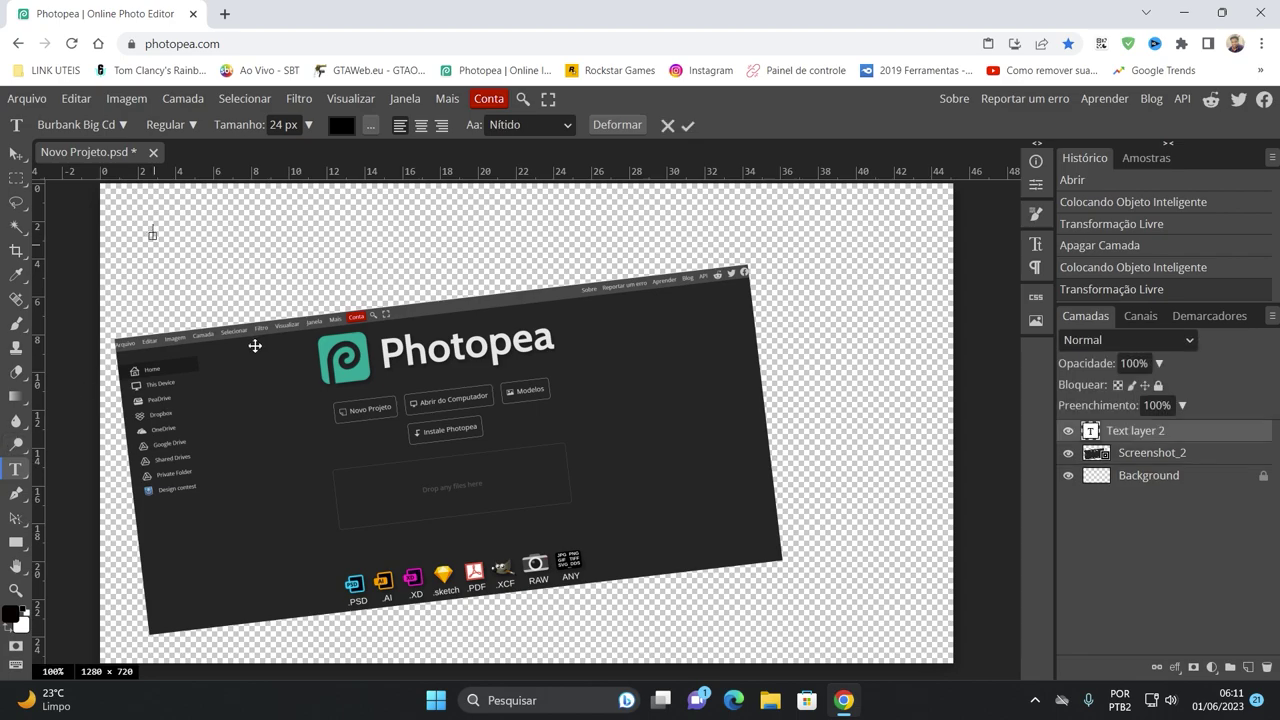
type("COMO USAR O P")
type("HOTOSHOP")
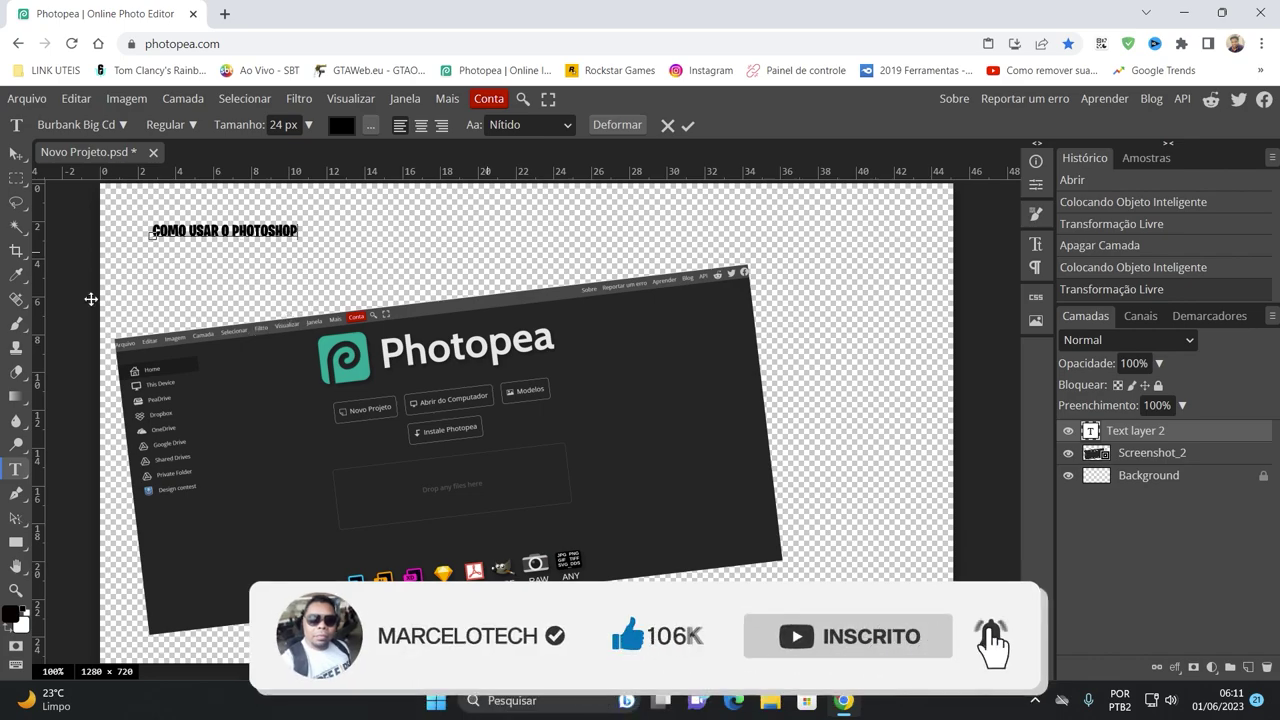
left_click(16, 467)
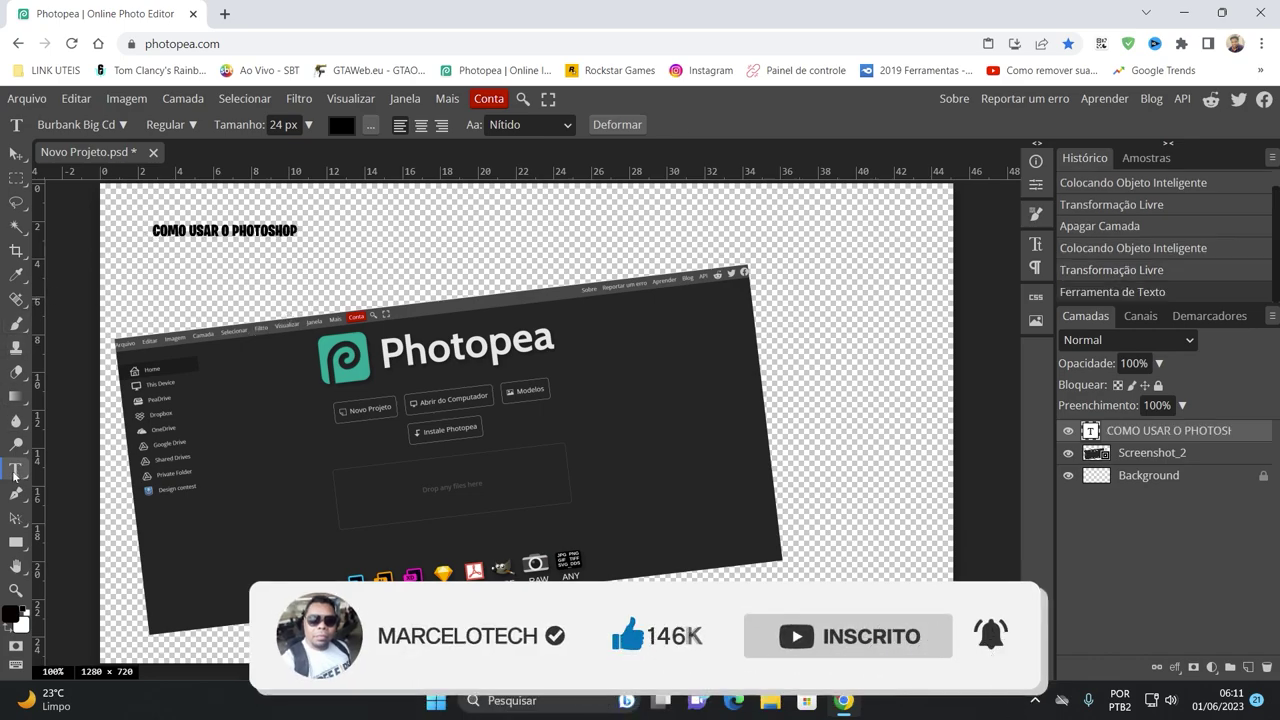
left_click(270, 285)
type("TOTALM")
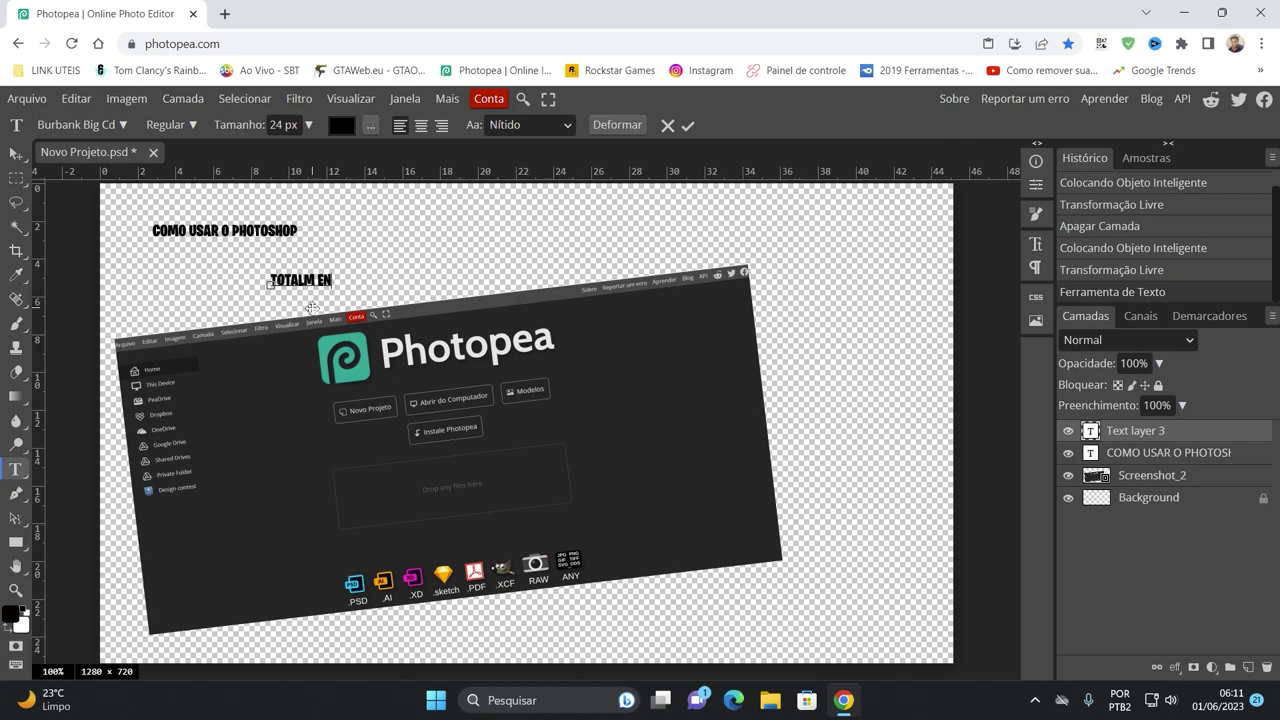
type("ENTE ONLINE")
left_click(16, 153)
left_click(207, 232)
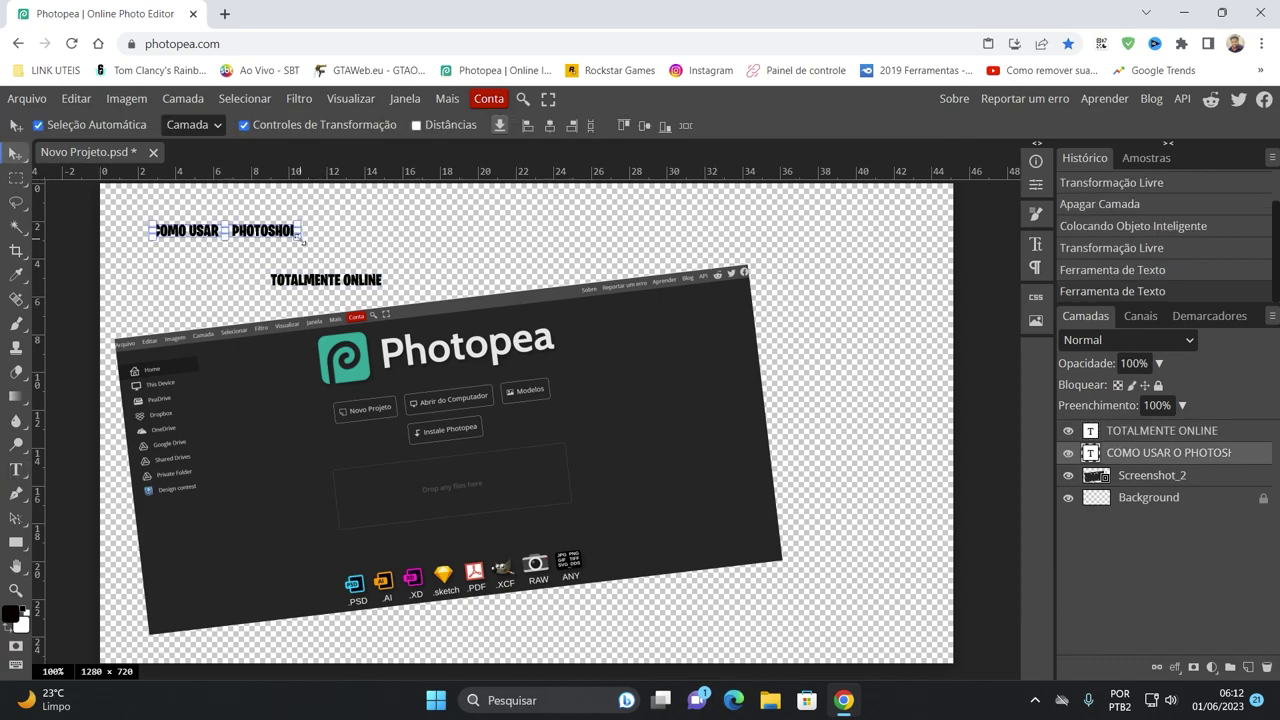
left_click(56, 209)
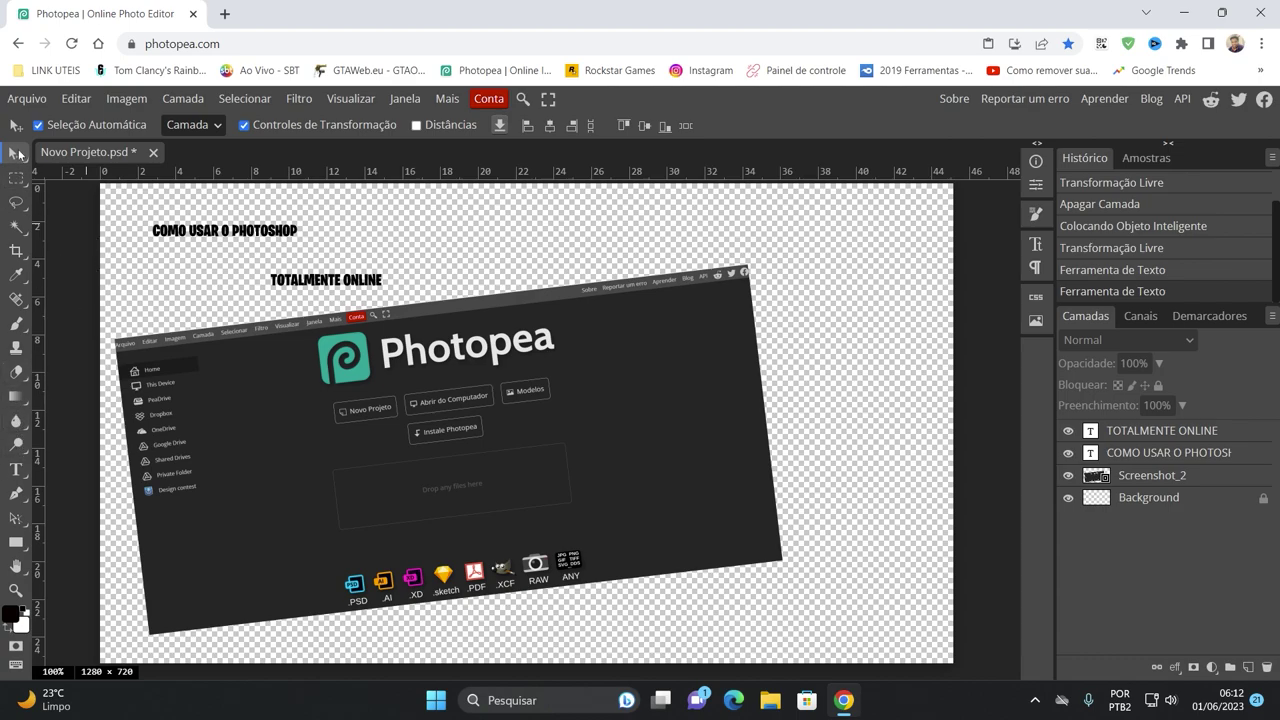
- Enlarge both title lines by about 128%, moving the top title up and left
left_click(166, 238)
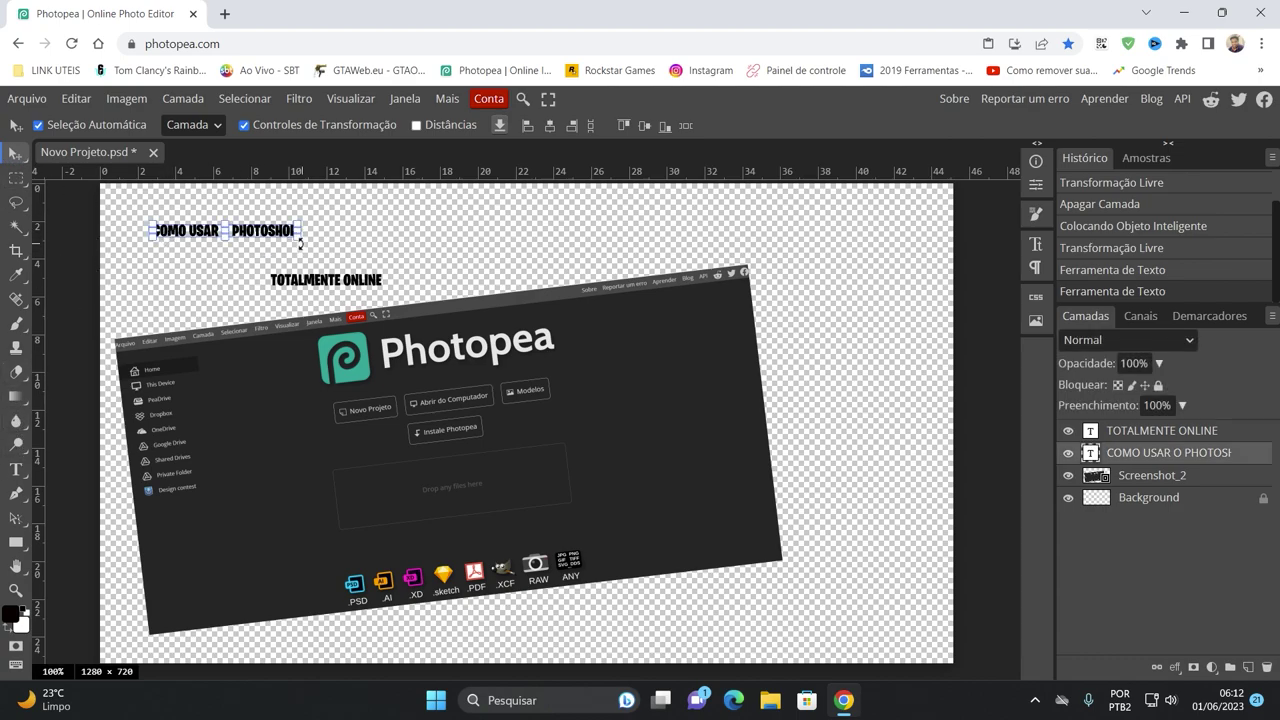
mouse_move(300, 240)
left_mouse_down()
mouse_move(357, 277)
mouse_move(627, 355)
left_mouse_up()
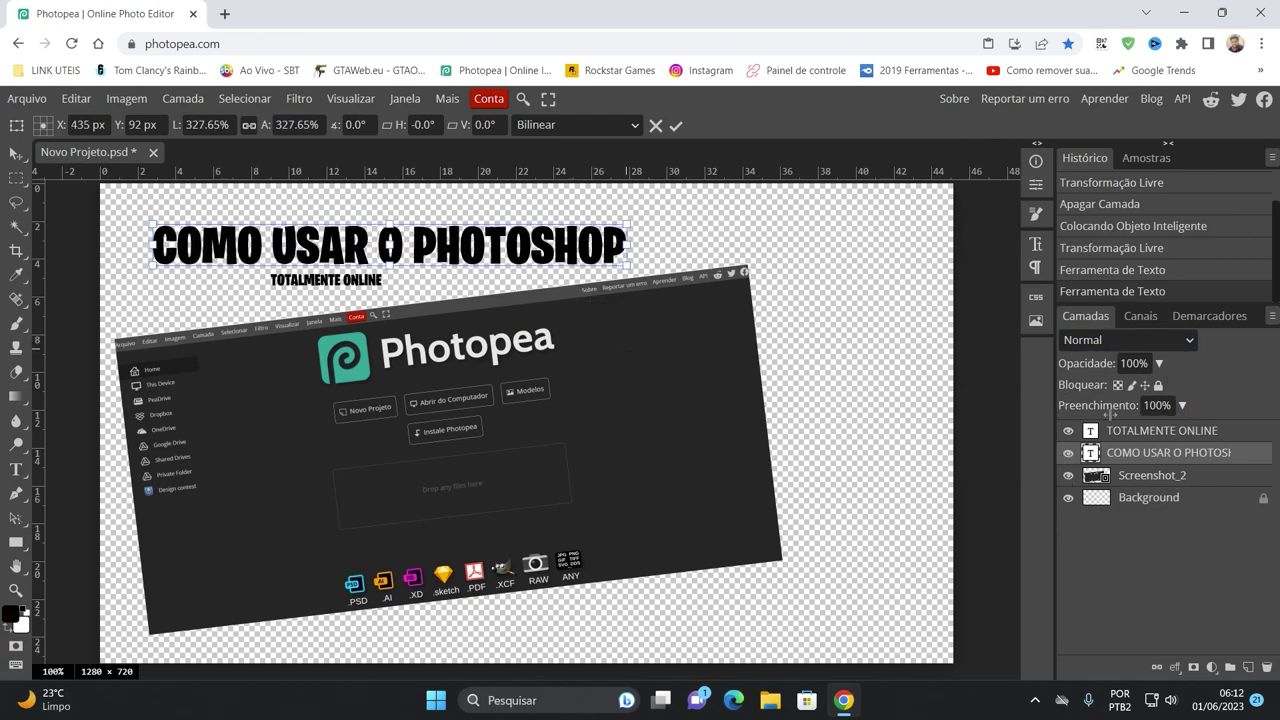
left_click(1133, 505)
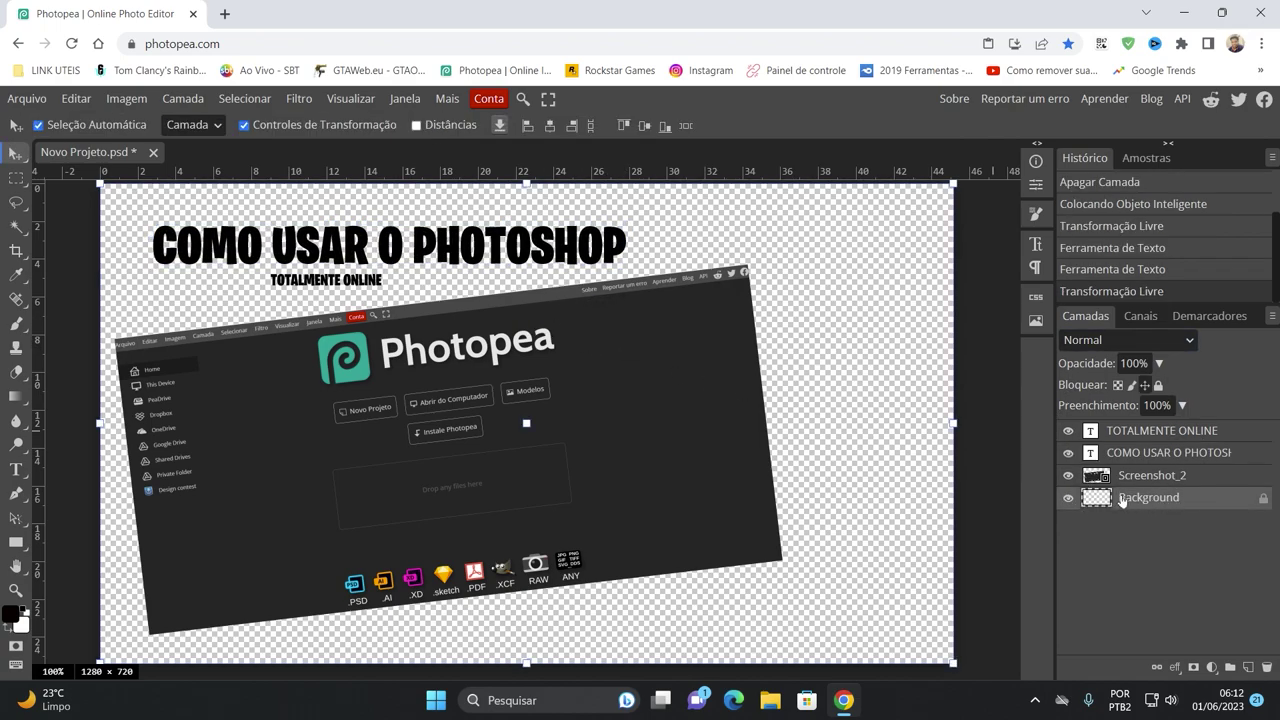
left_click(1150, 478)
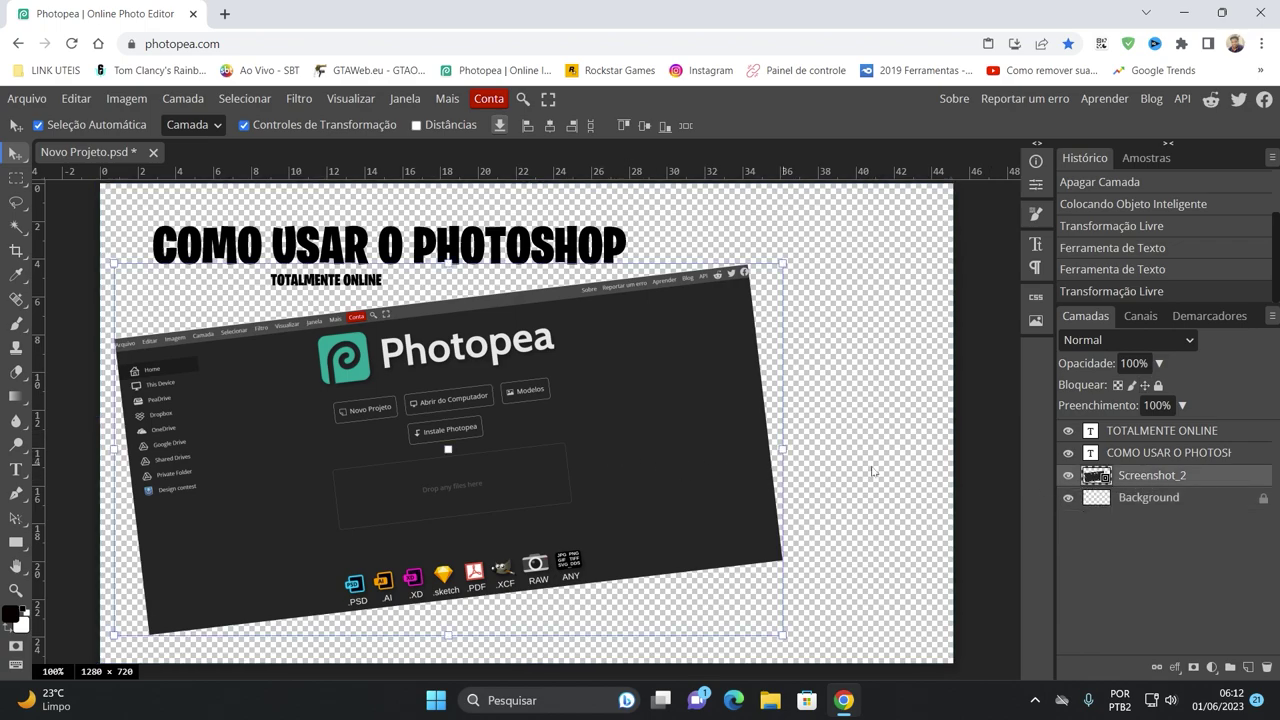
left_click(1139, 453)
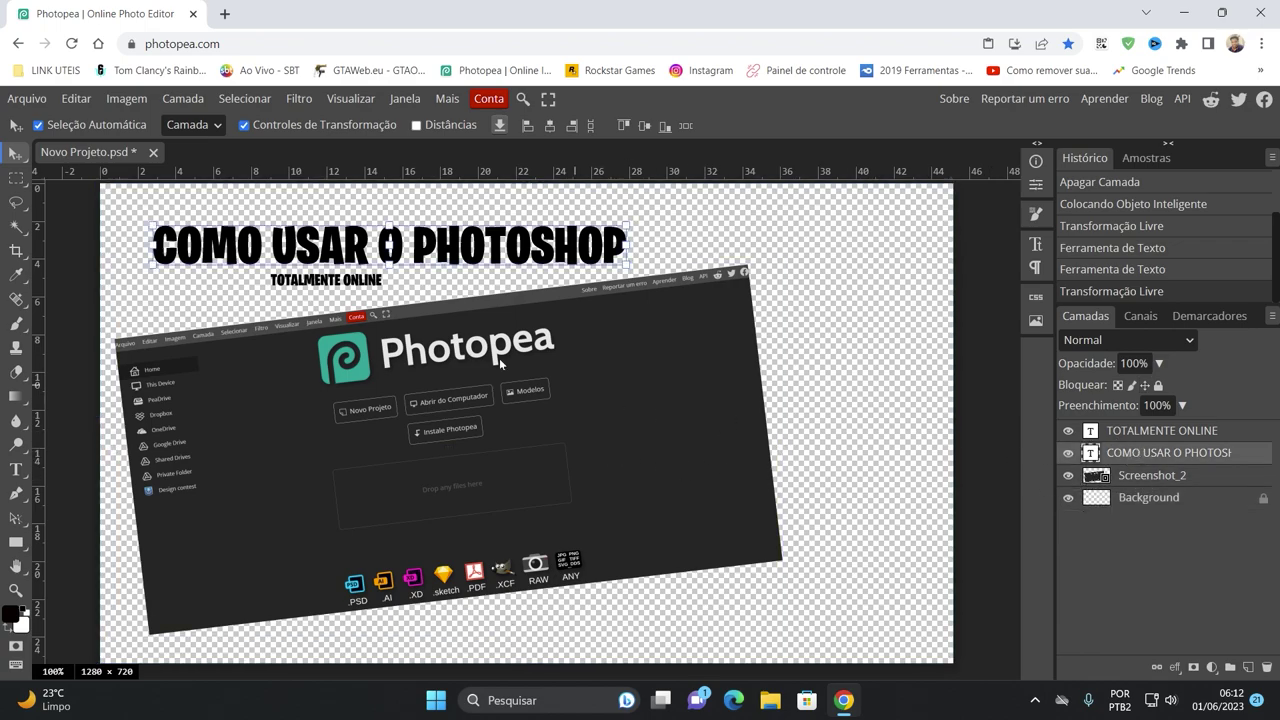
left_click(1140, 438)
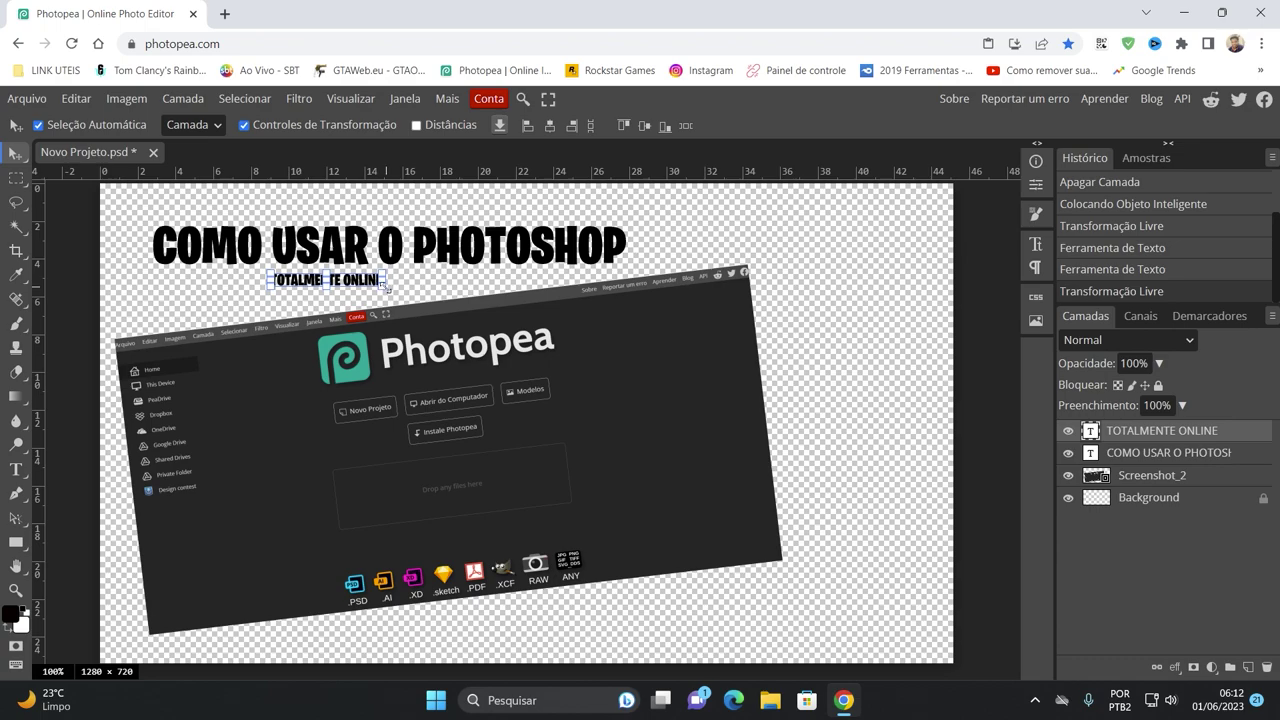
mouse_move(378, 287)
left_mouse_down()
mouse_move(632, 370)
mouse_move(785, 380)
left_mouse_up()
left_click_drag(659, 290, 603, 310)
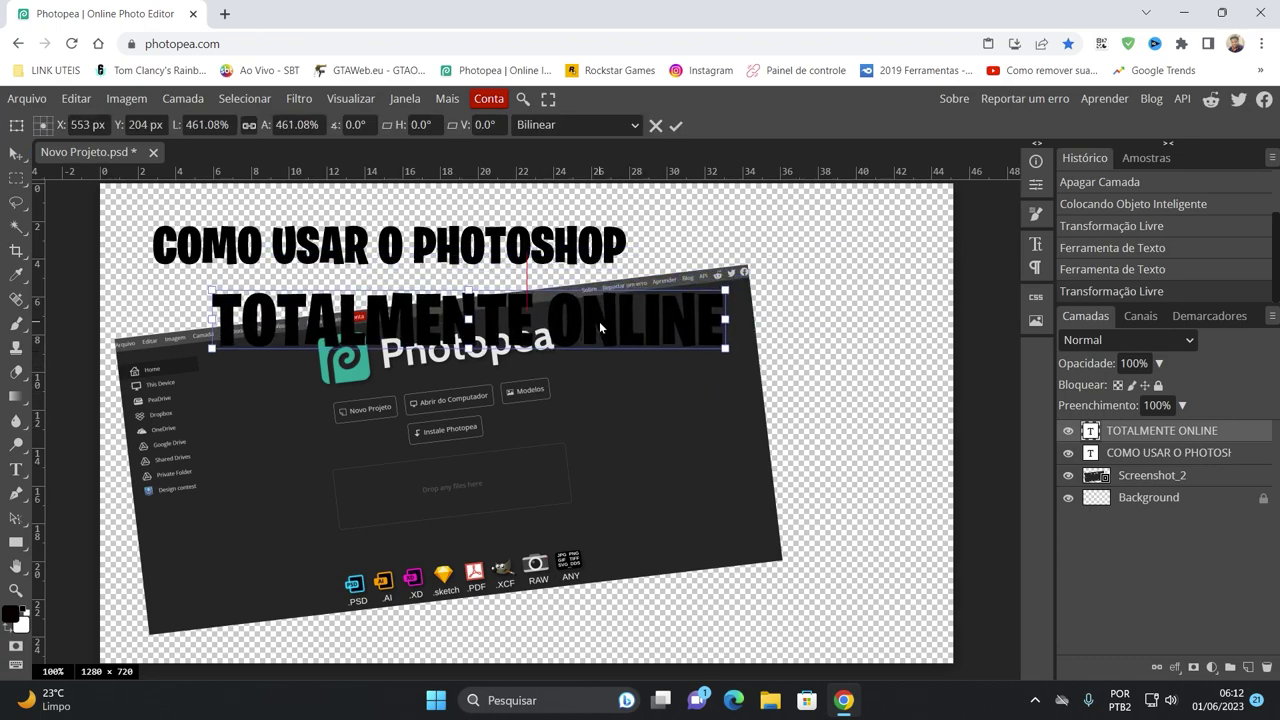
left_click(1158, 452)
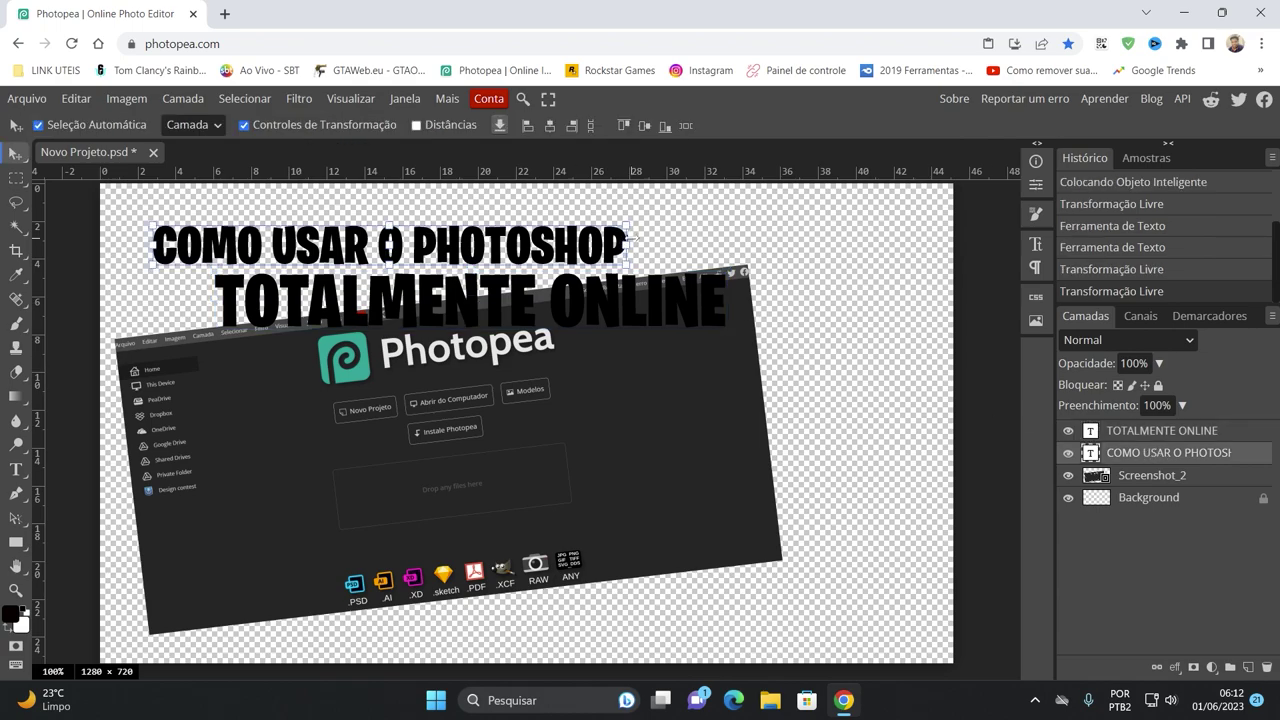
left_click_drag(627, 238, 757, 240)
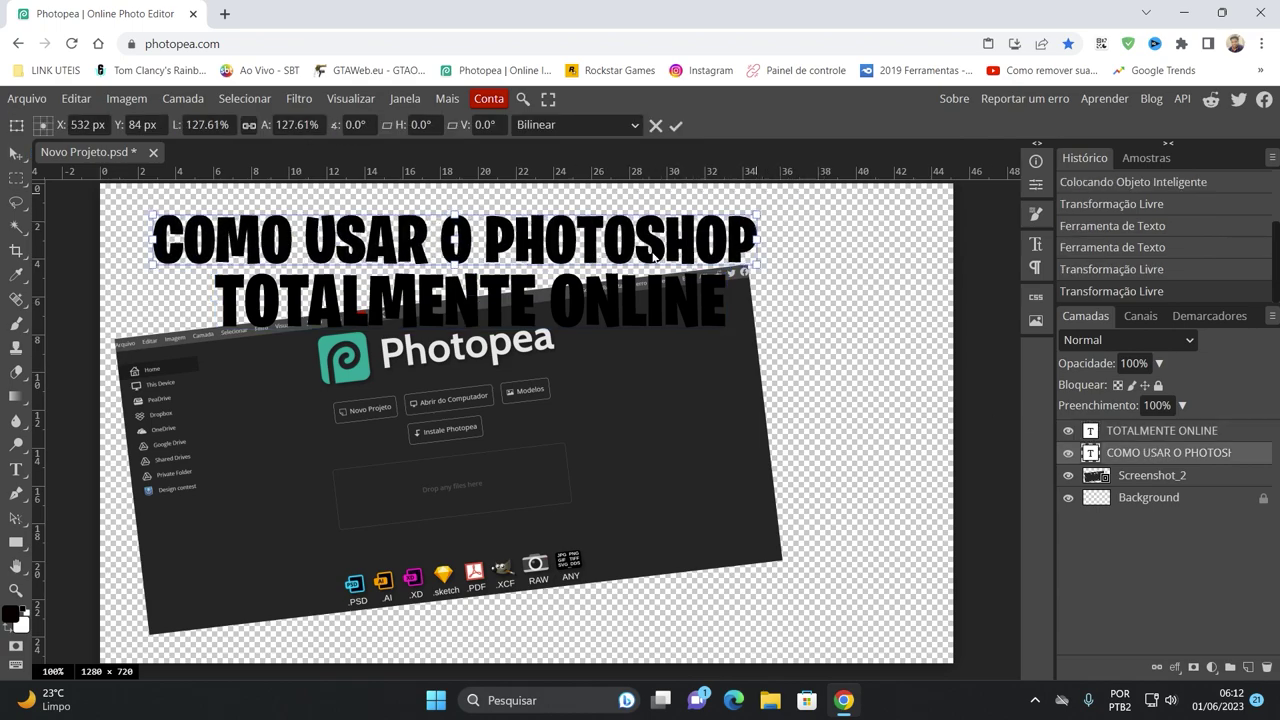
left_click_drag(655, 257, 616, 243)
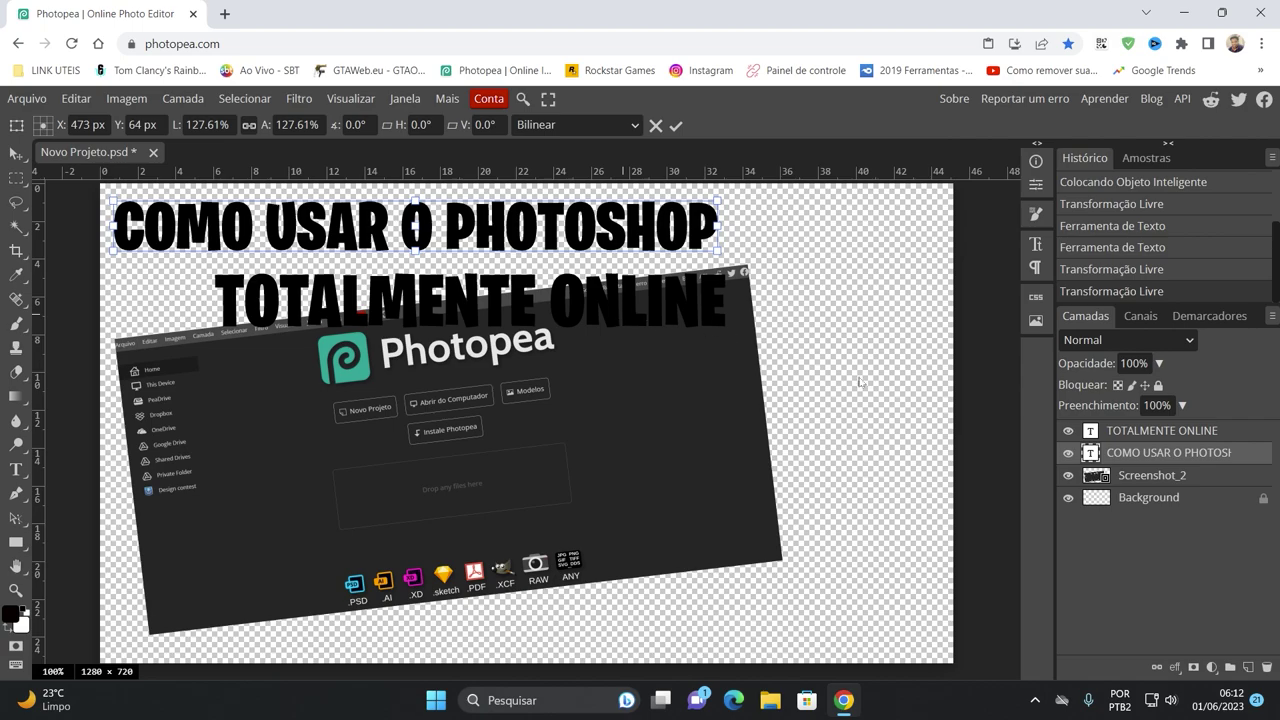
key("Return")
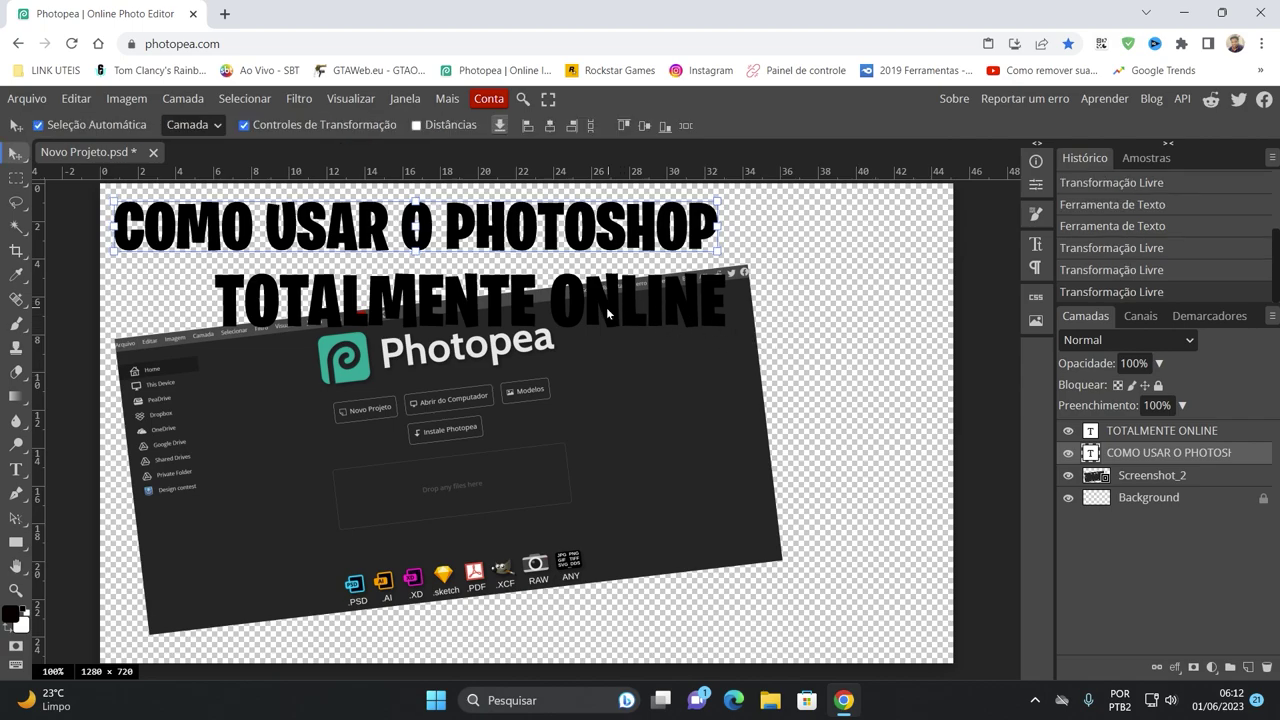
- Nudge the tilted screenshot down and left-align TOTALMENTE ONLINE under the top line
mouse_move(605, 307)
left_mouse_down()
mouse_move(622, 289)
mouse_move(588, 289)
mouse_move(607, 296)
left_mouse_up()
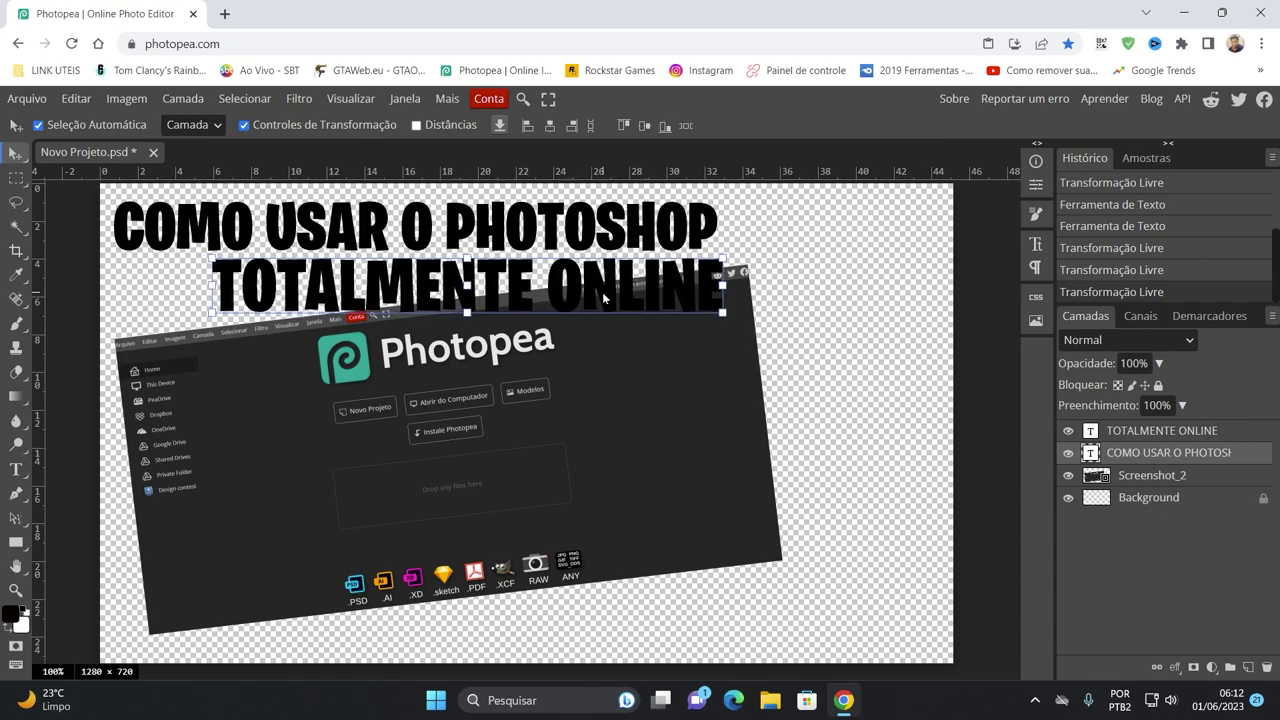
left_click_drag(551, 433, 548, 452)
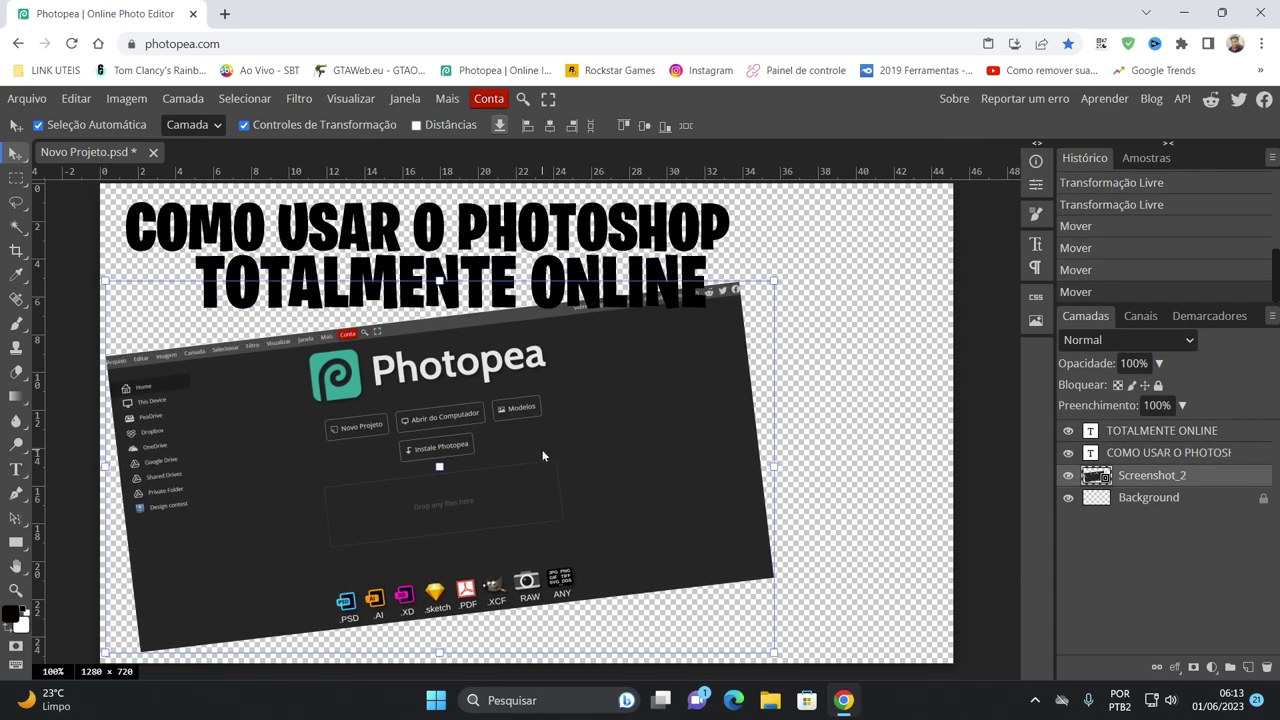
left_click(876, 418)
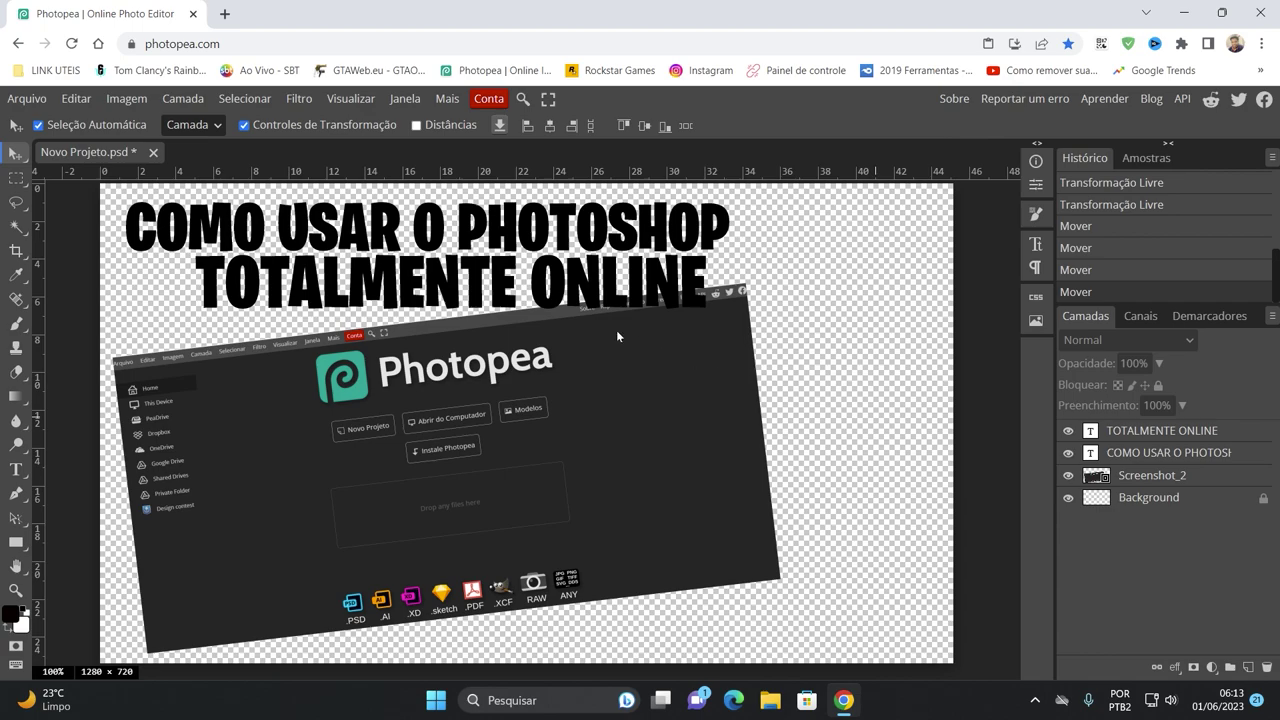
left_click_drag(537, 296, 464, 300)
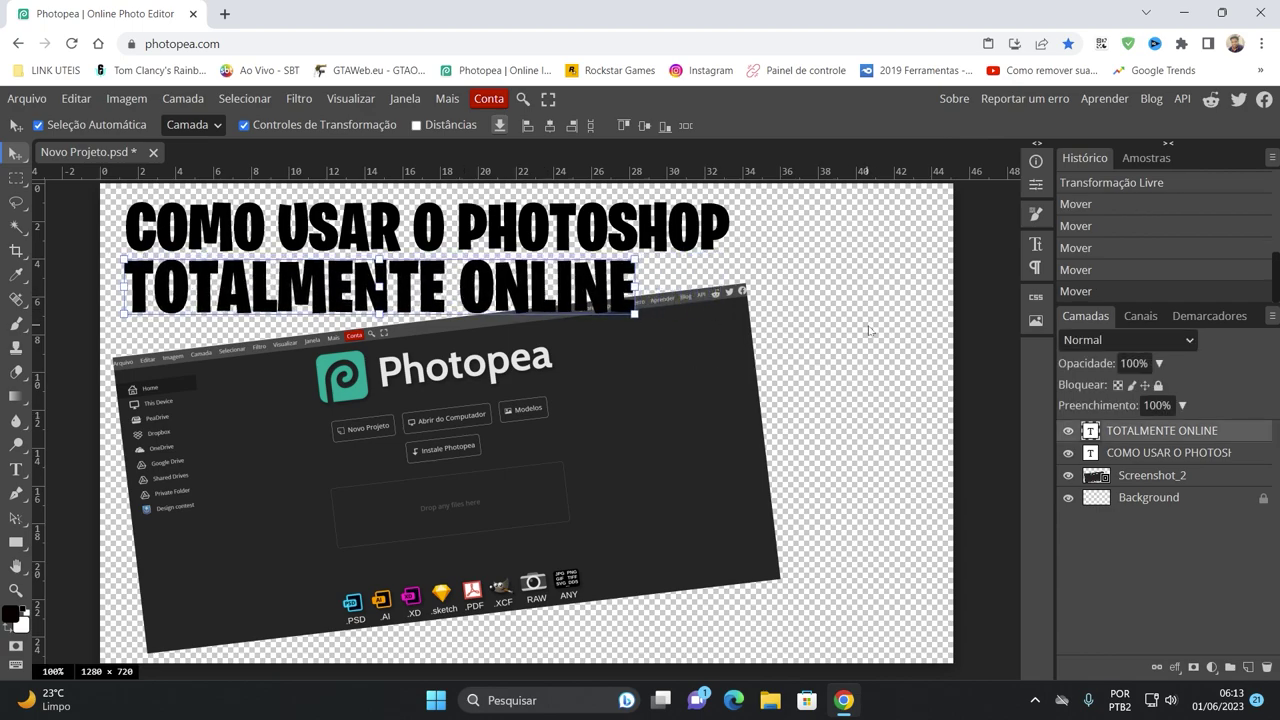
- Zoom out to 75% and select the COMO USAR O PHOTOSHOP text layer
scroll(768, 333, "down", 1)
scroll(768, 333, "down", 2)
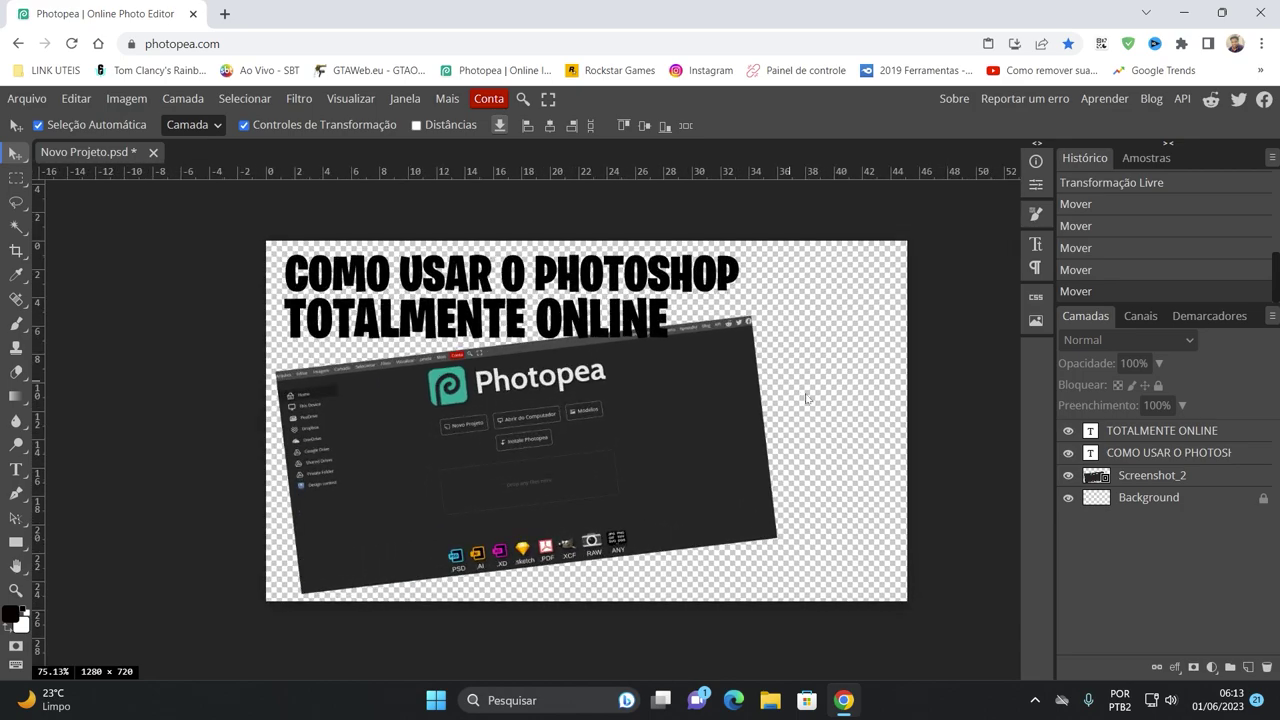
left_click(472, 286)
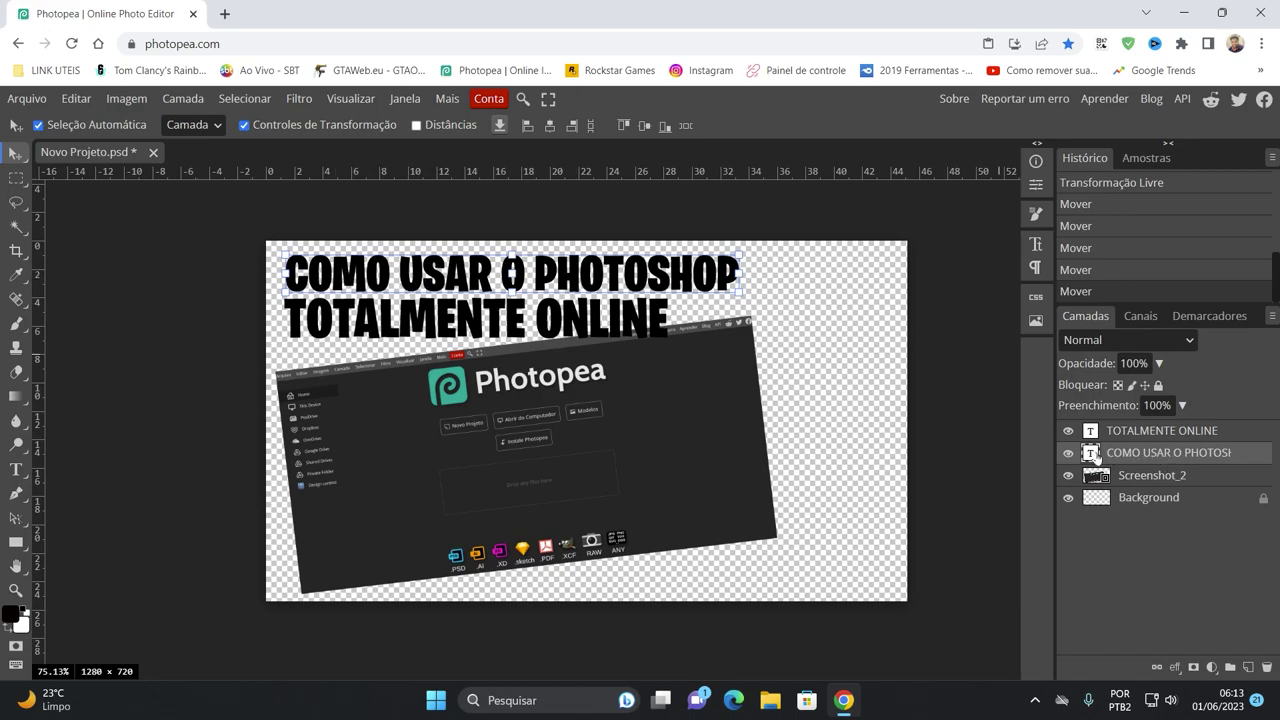
- Enable Sobreposição em Gradiente in the title's Opções de Mistura and open its black-to-white gradient
right_click(1137, 458)
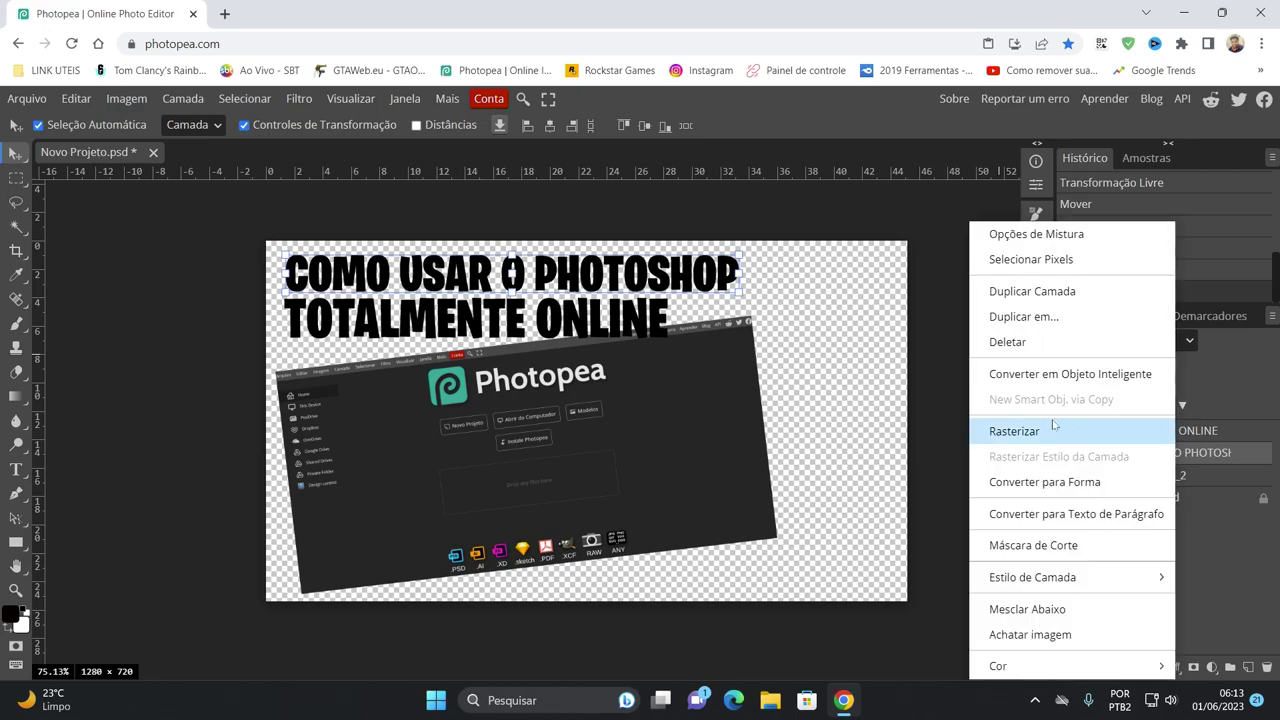
left_click(1012, 234)
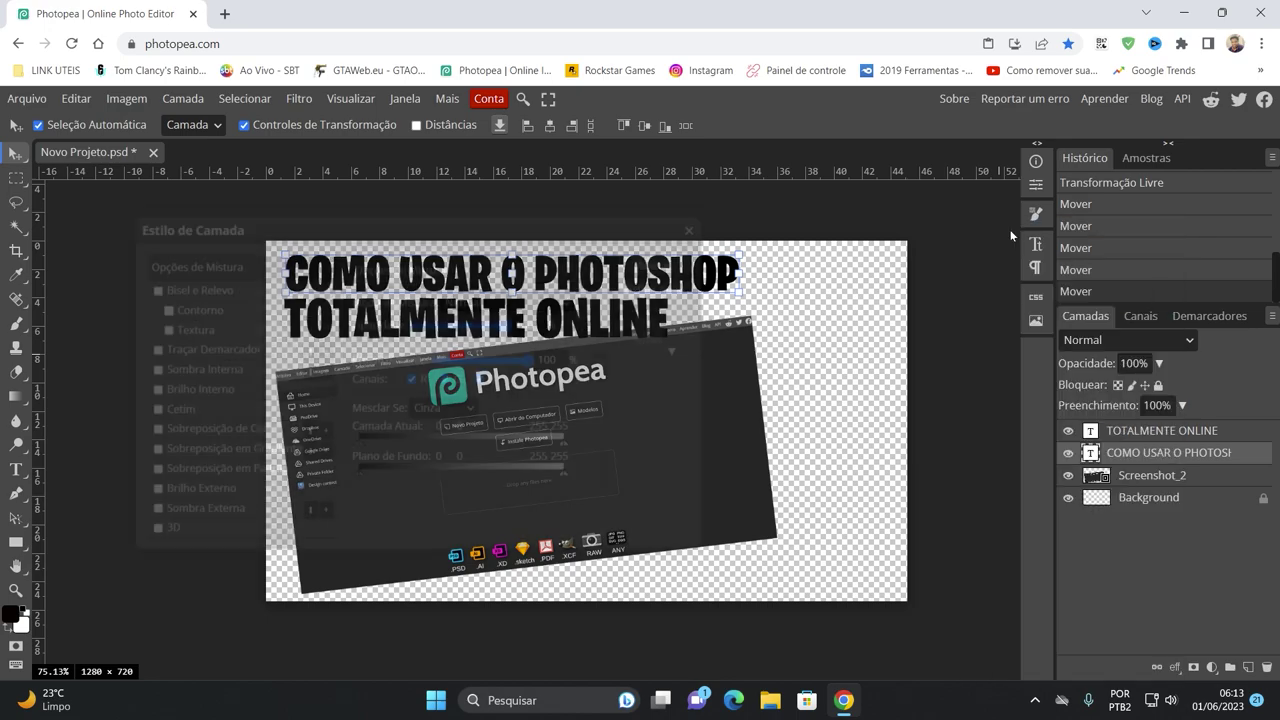
left_click_drag(384, 224, 970, 232)
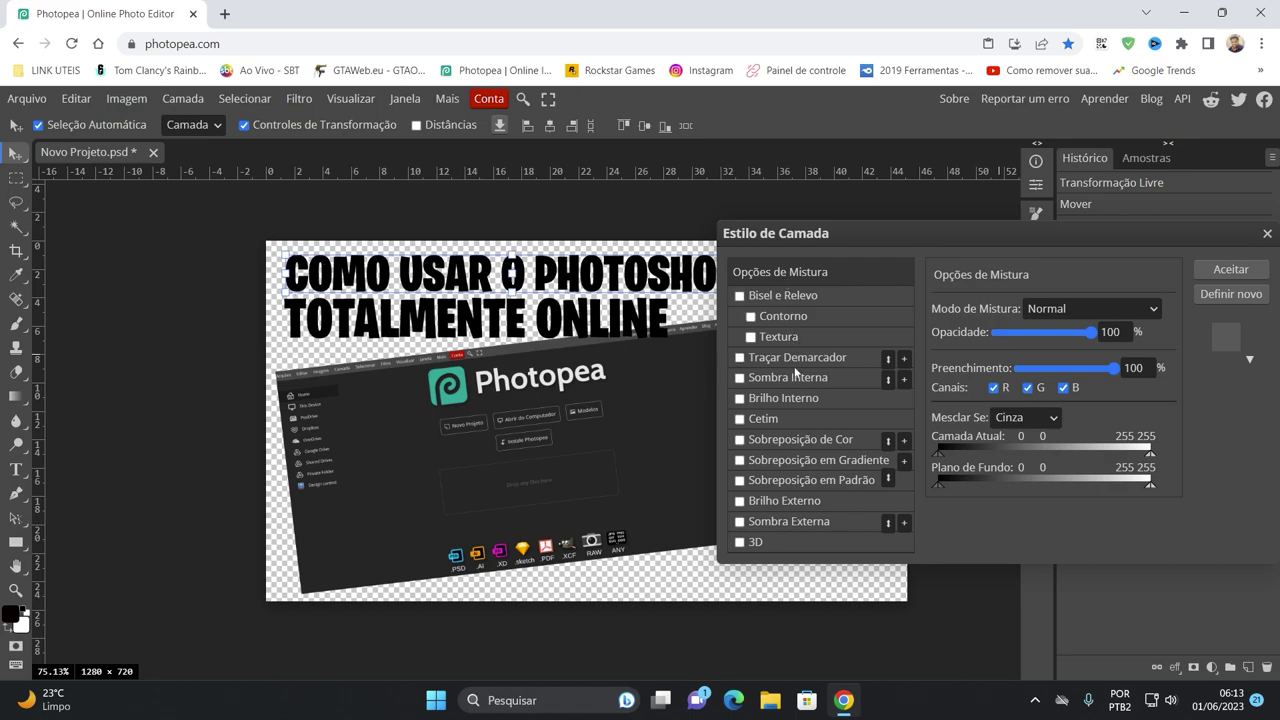
left_click(740, 460)
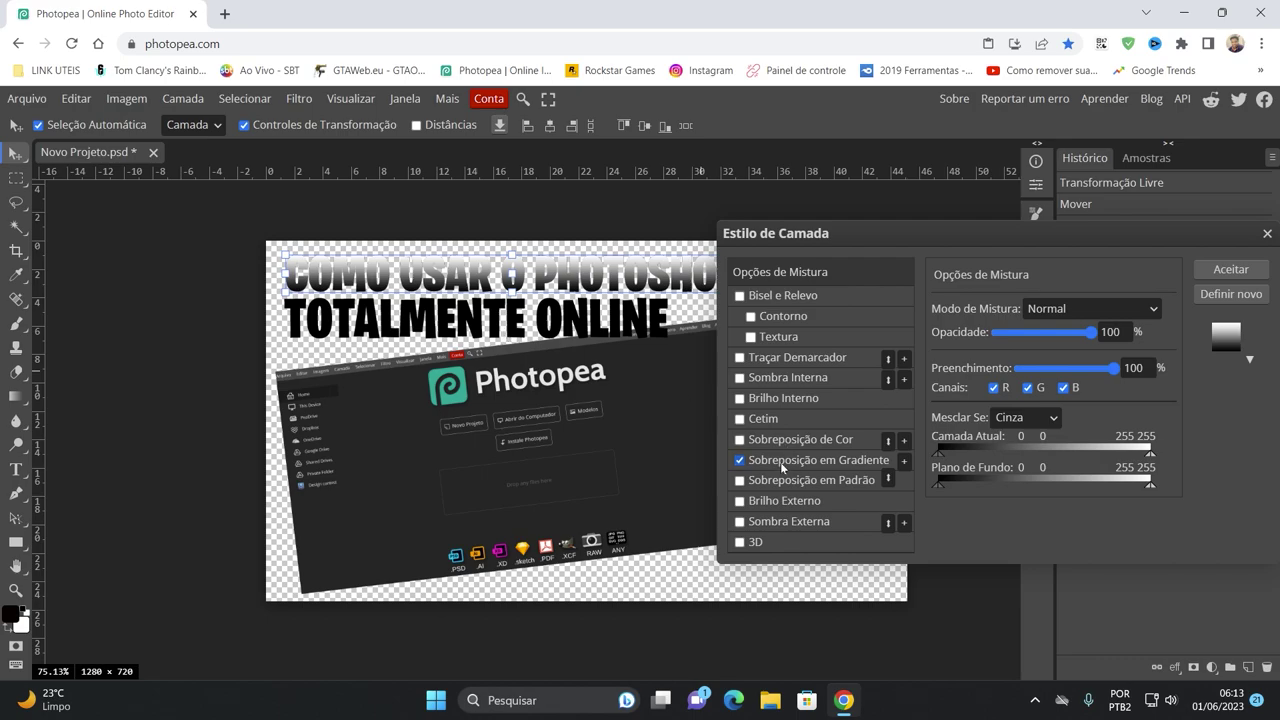
left_click(781, 460)
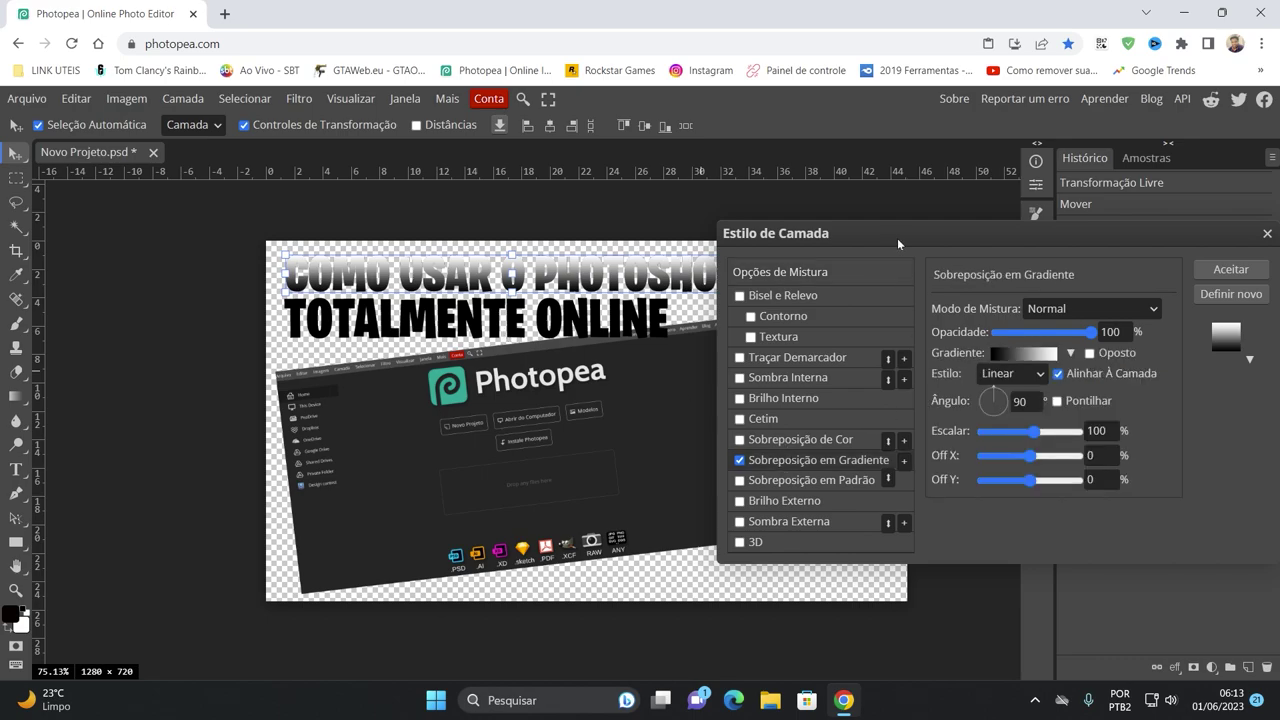
left_click_drag(897, 238, 869, 237)
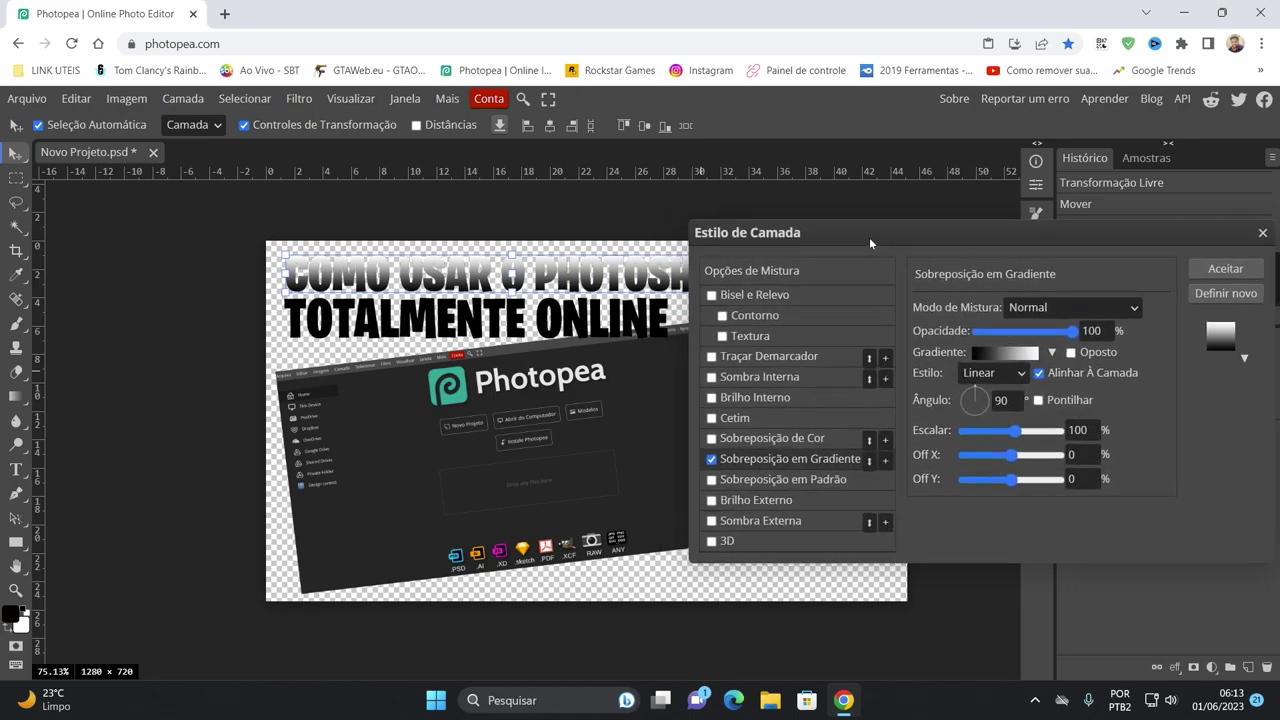
left_click(1024, 355)
- Move the Editor de Gradientes aside and inspect its opacity and colour stops
left_click_drag(425, 348, 872, 239)
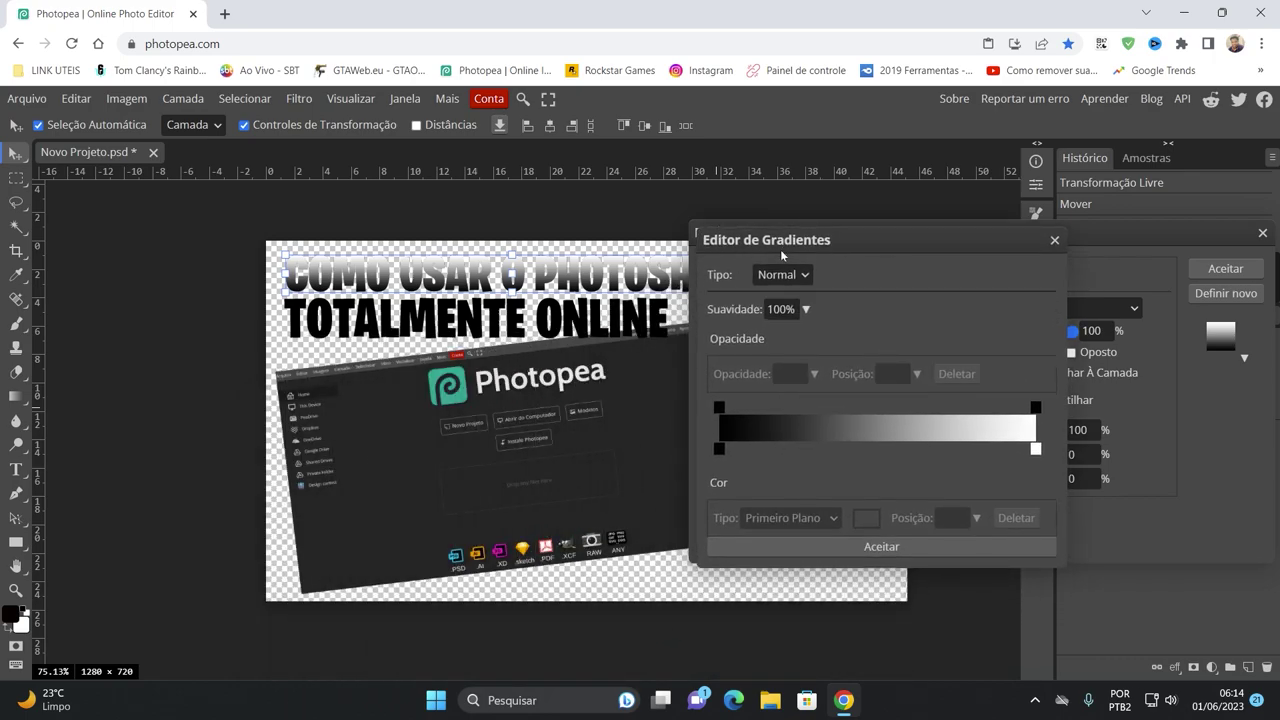
left_click(717, 406)
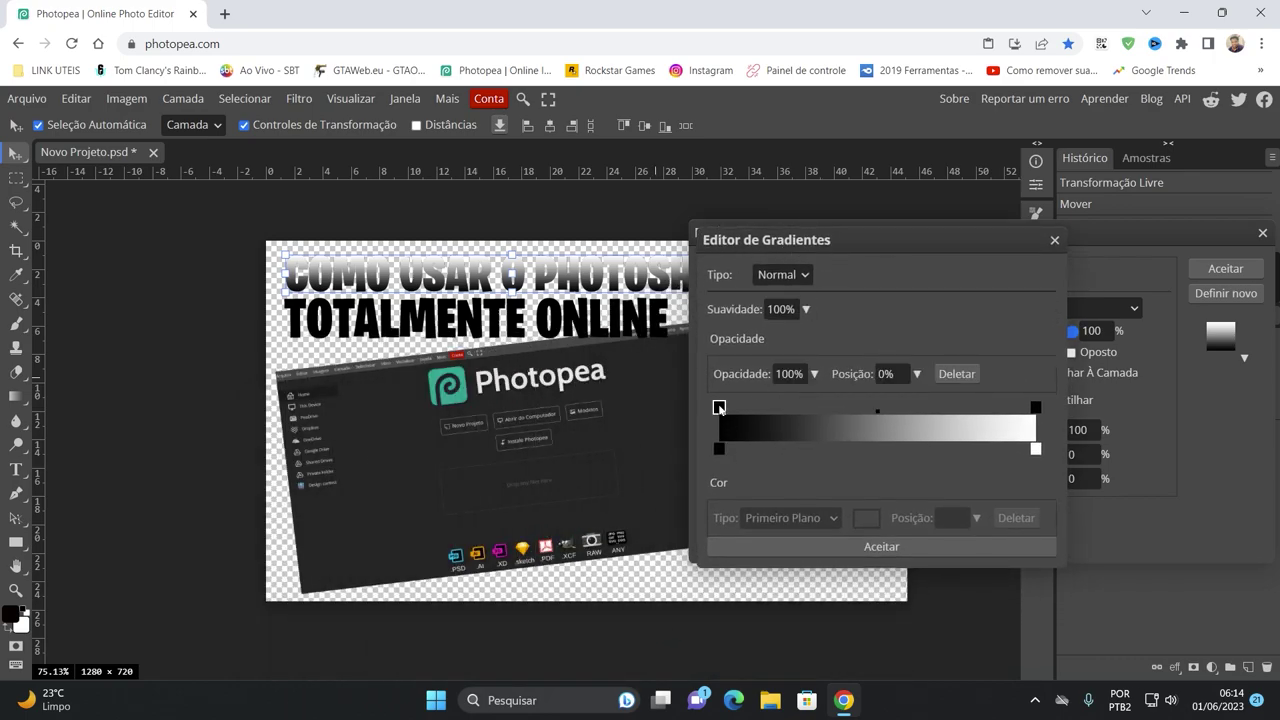
left_click(1036, 407)
left_click(719, 449)
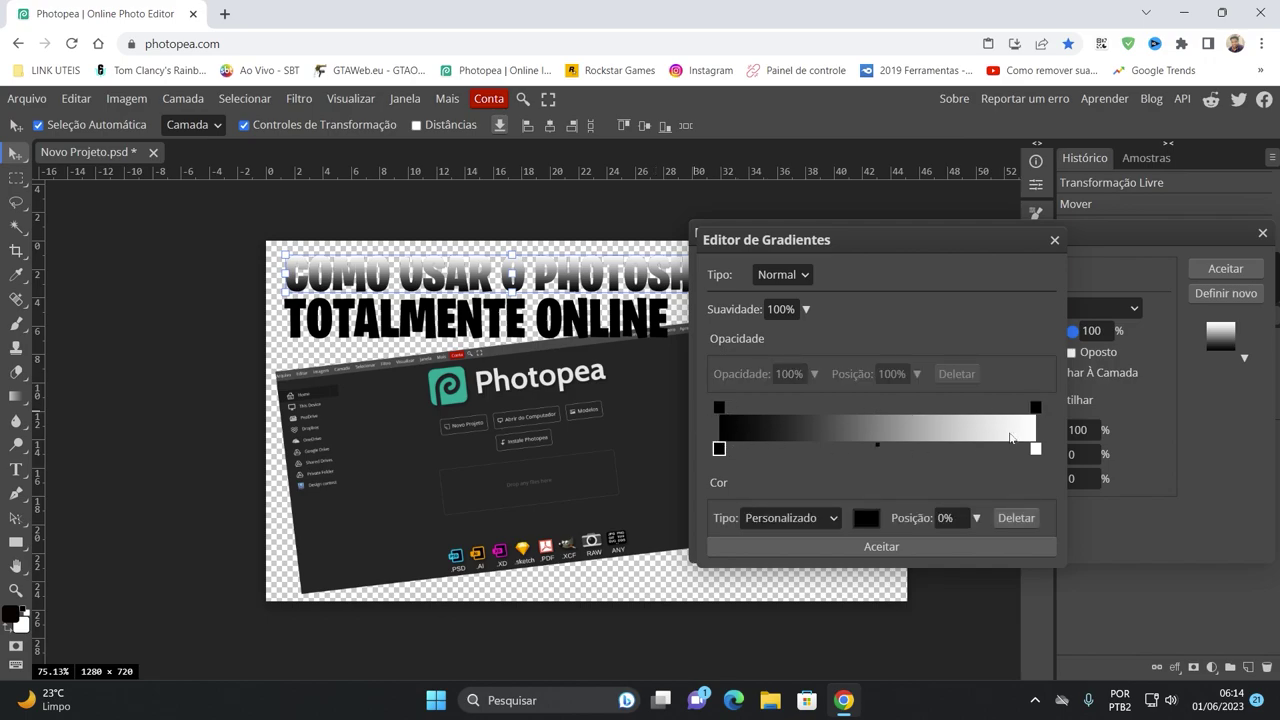
left_click(1036, 449)
left_click(1036, 408)
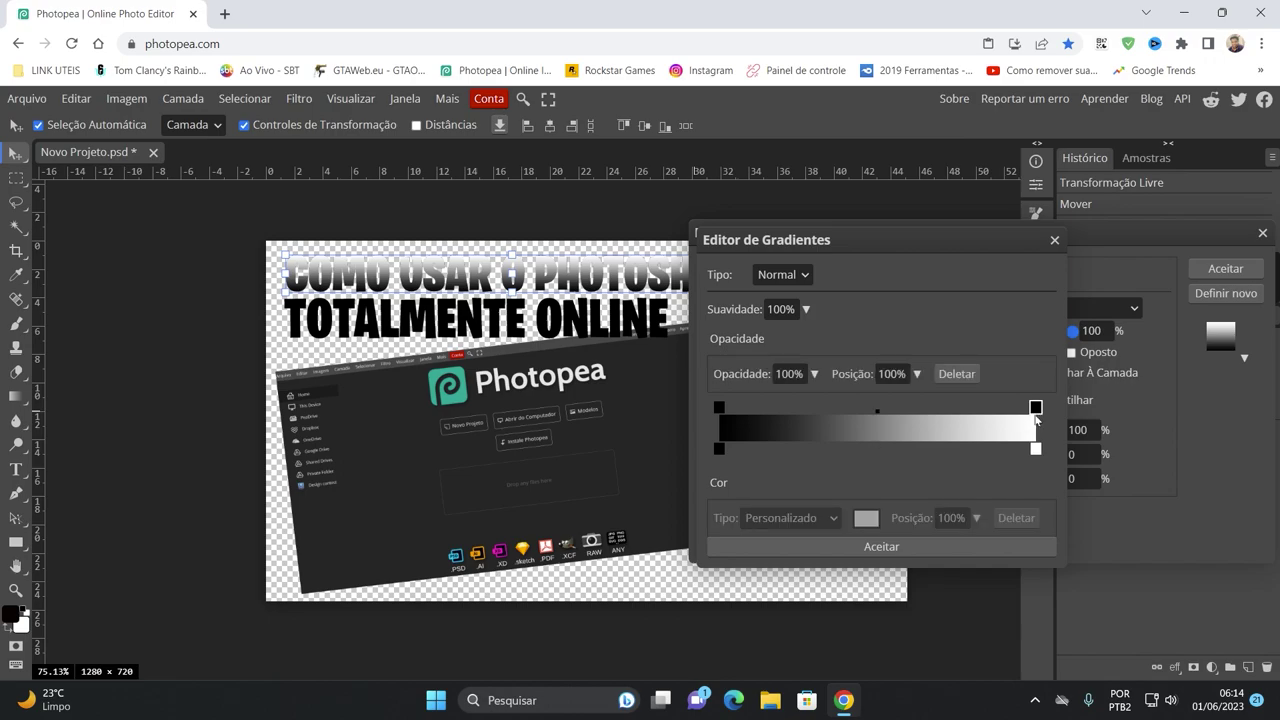
left_click(1036, 449)
left_click(719, 449)
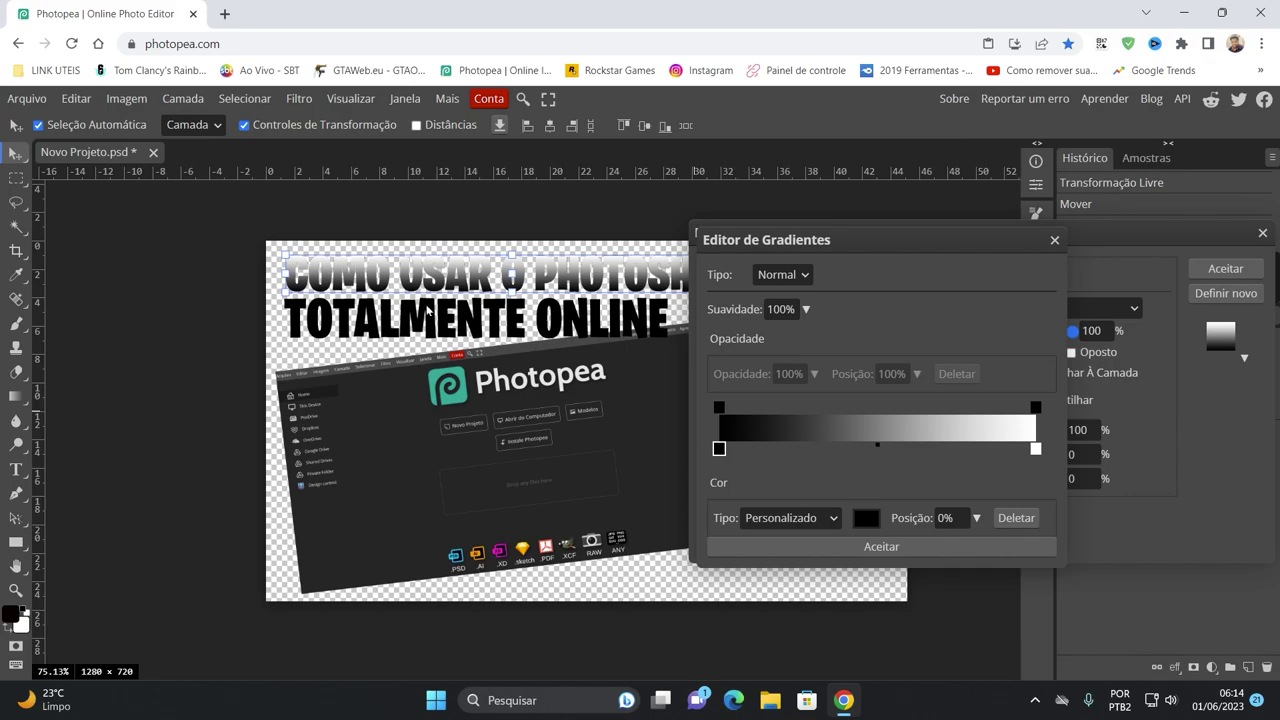
left_click(1034, 449)
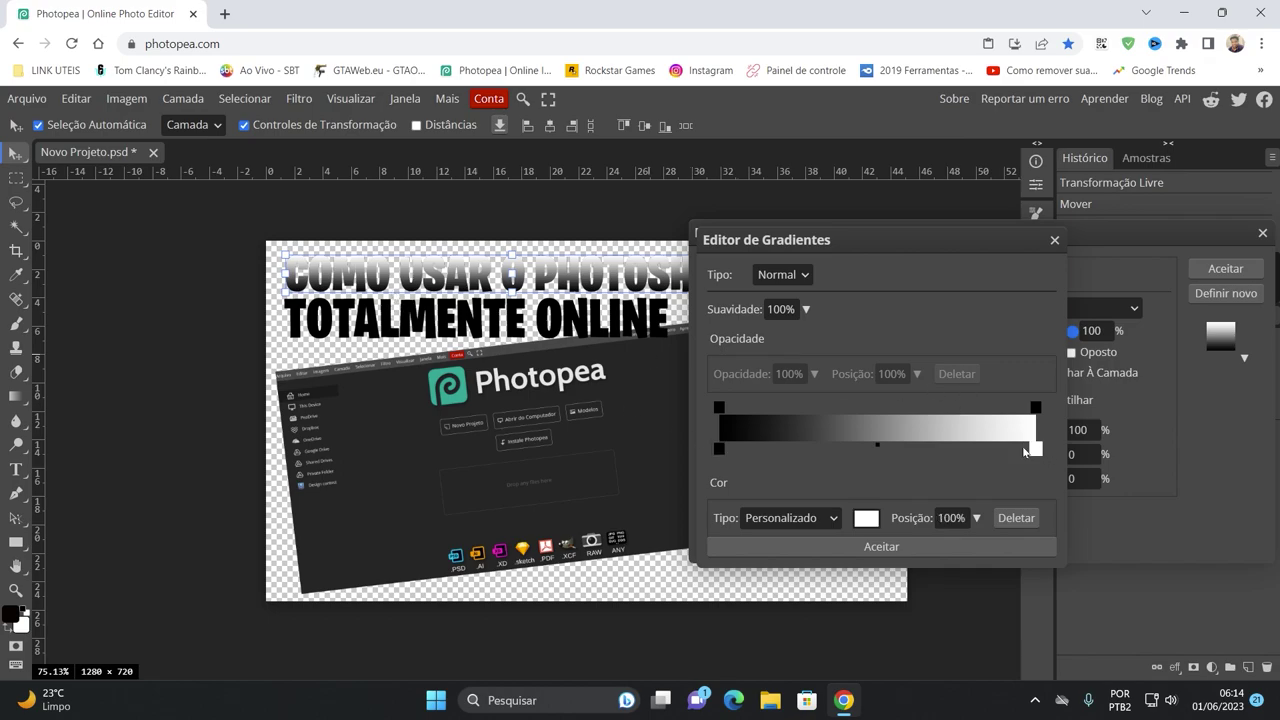
left_click(719, 448)
- Set the black left stop's type back to Personalizado and open its Color Picker
left_click(816, 522)
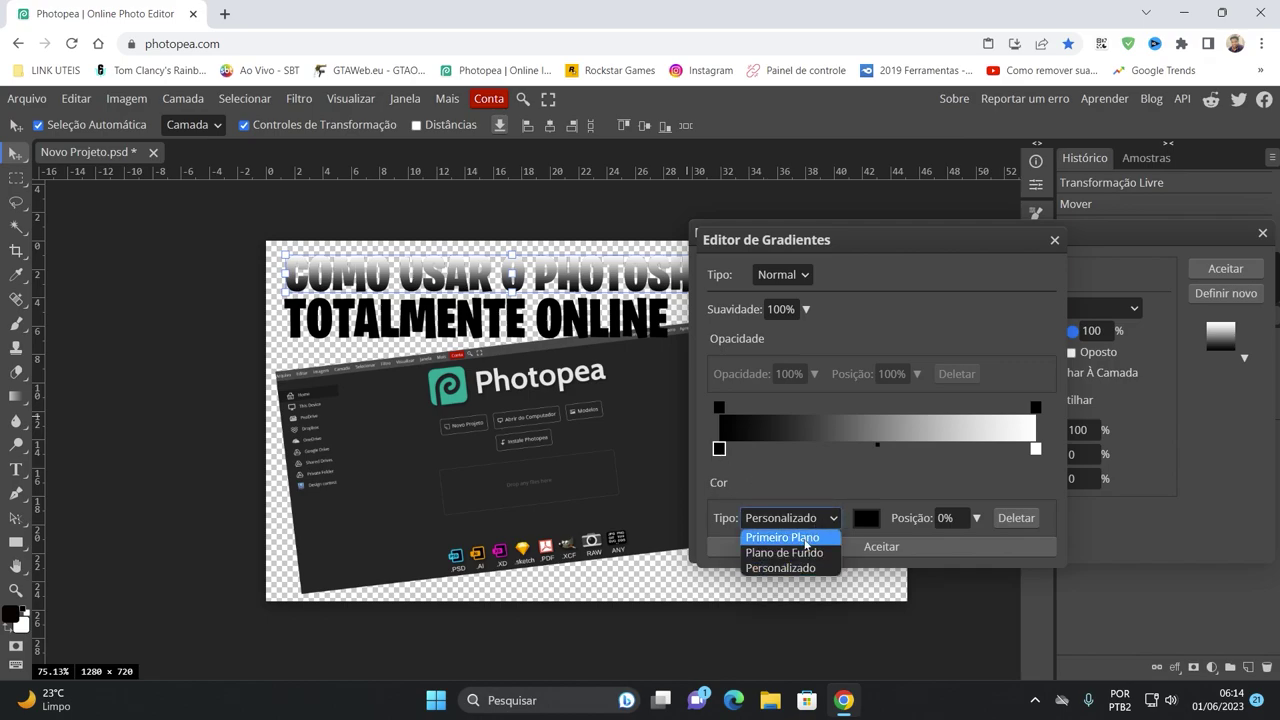
left_click(806, 533)
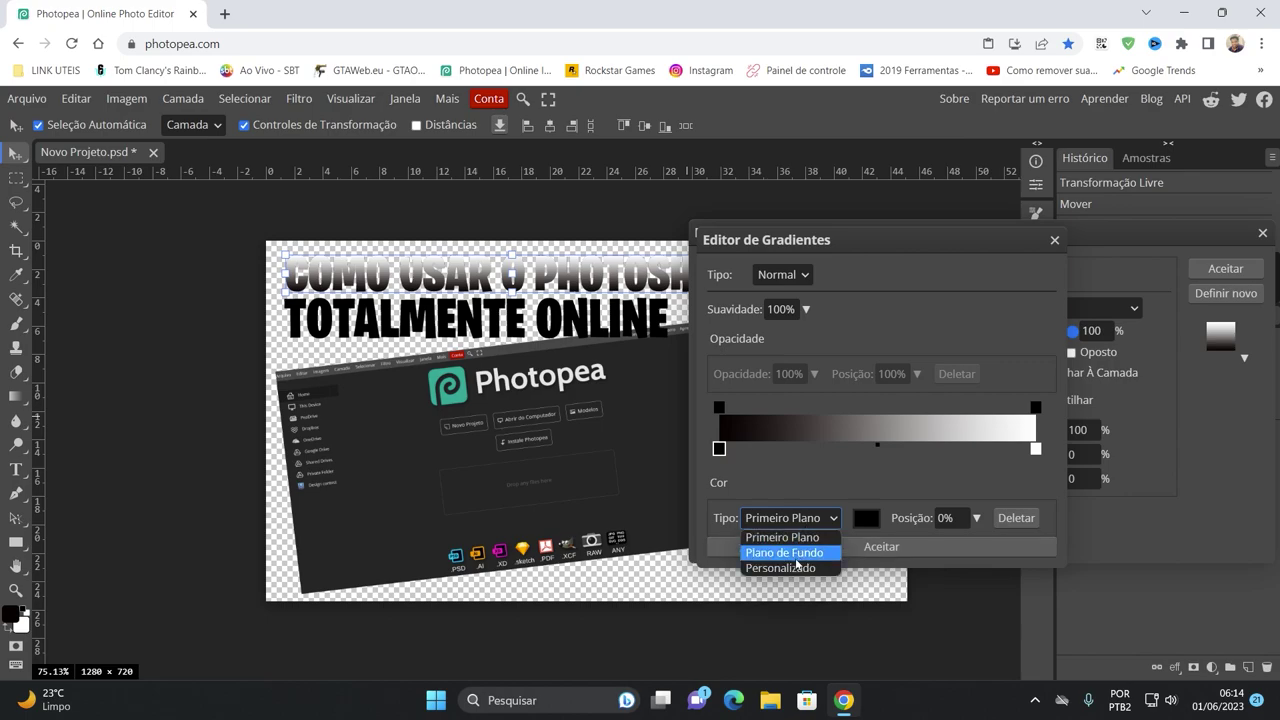
left_click(780, 569)
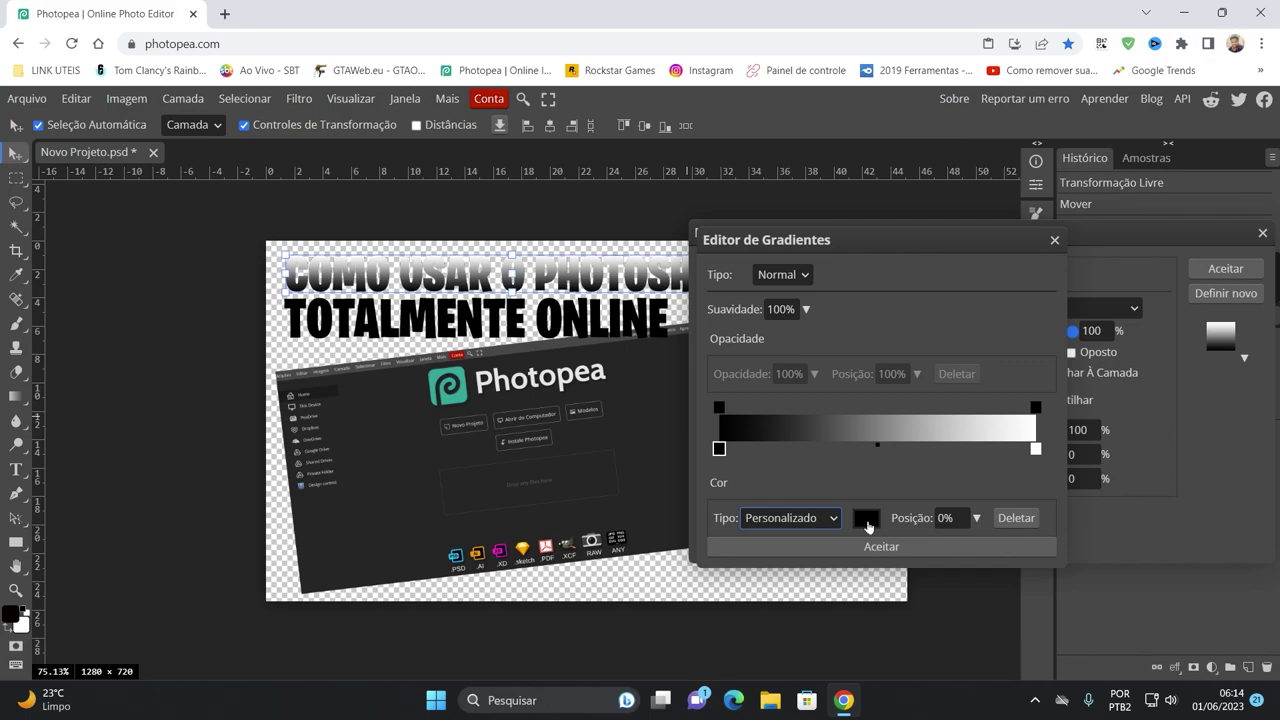
left_click(866, 518)
- Set the gradient's left stop to dark green #084308 and the right stop to pale yellow #ffff56
mouse_move(601, 474)
left_mouse_down()
mouse_move(837, 288)
mouse_move(897, 258)
left_mouse_up()
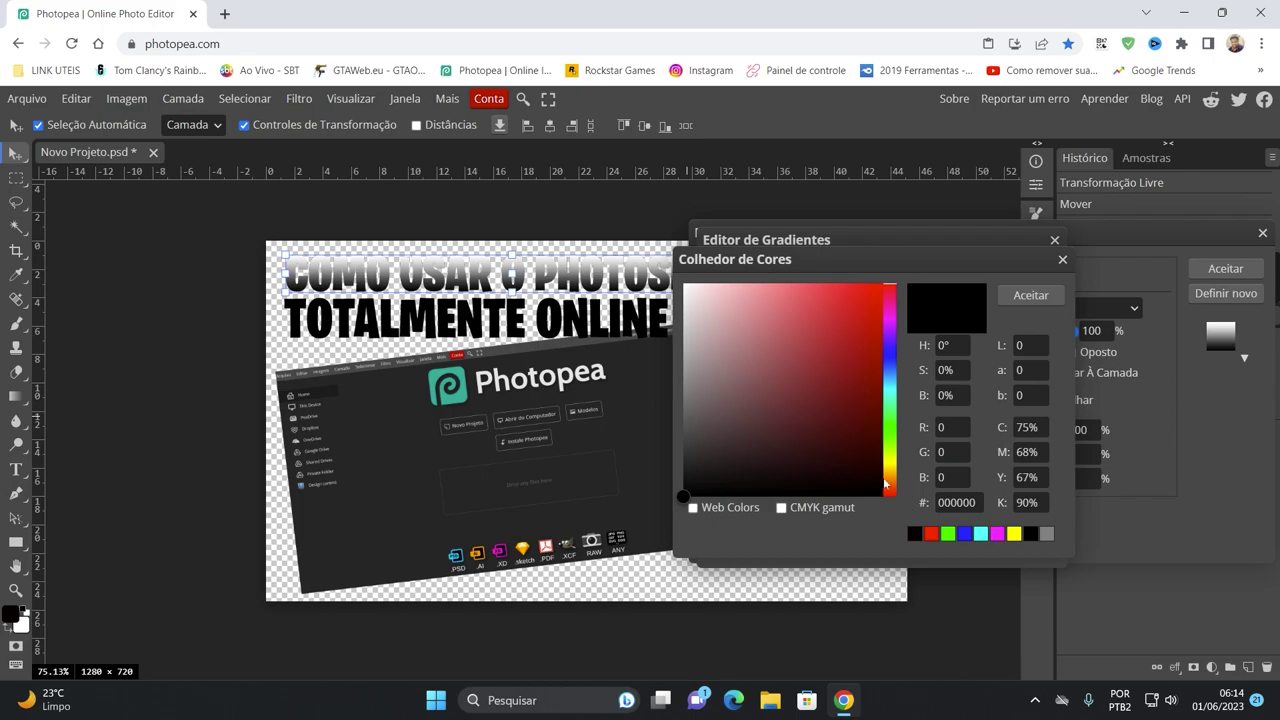
left_click(949, 535)
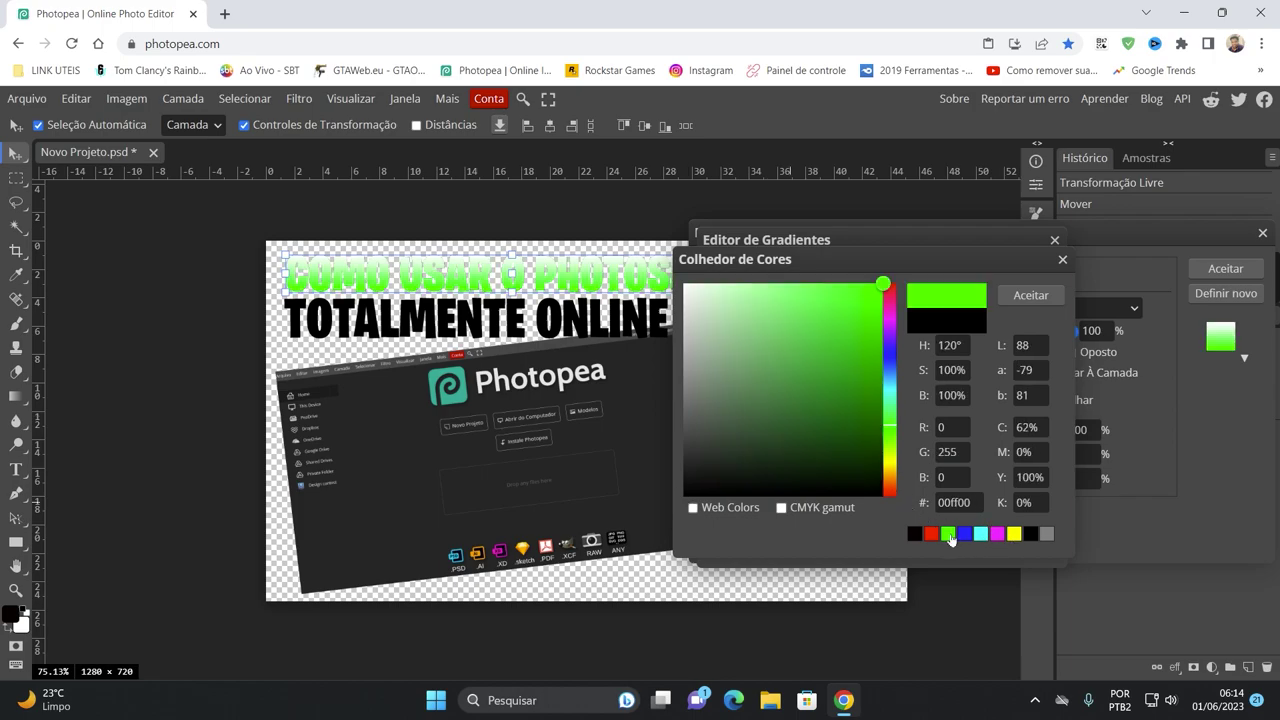
mouse_move(882, 288)
left_mouse_down()
mouse_move(841, 426)
mouse_move(866, 420)
mouse_move(863, 455)
mouse_move(857, 440)
left_mouse_up()
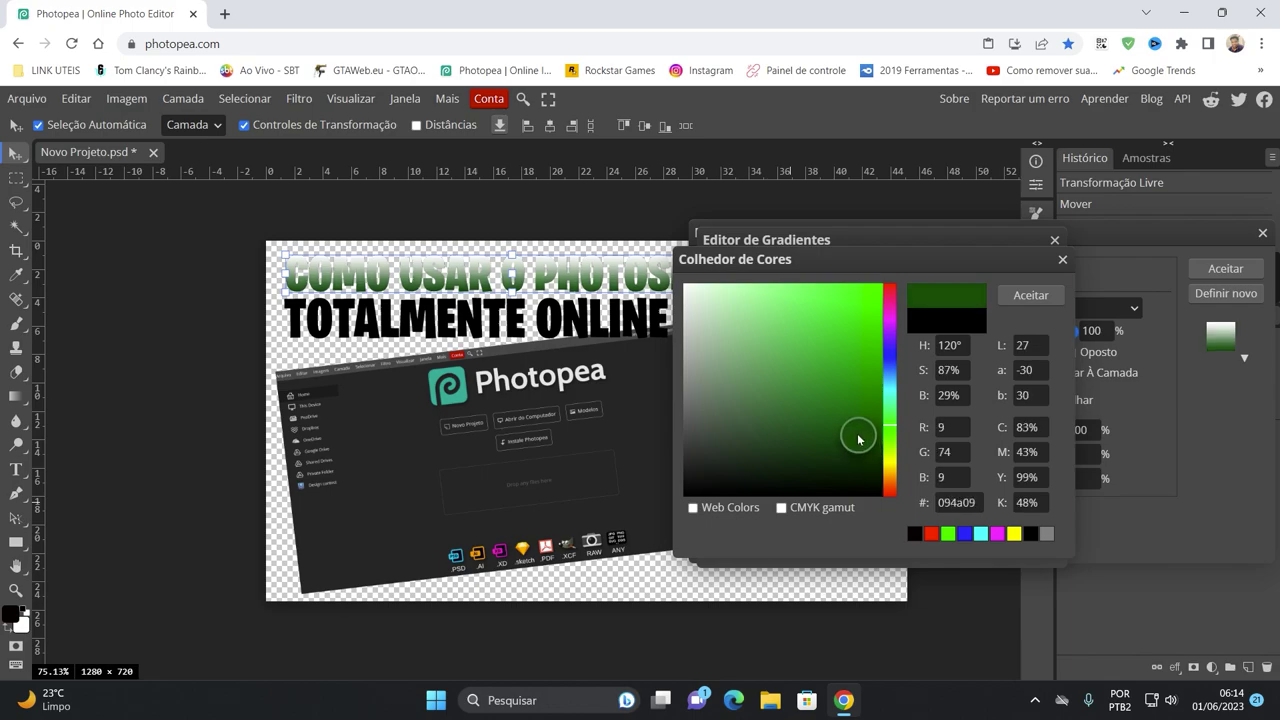
left_click(1028, 296)
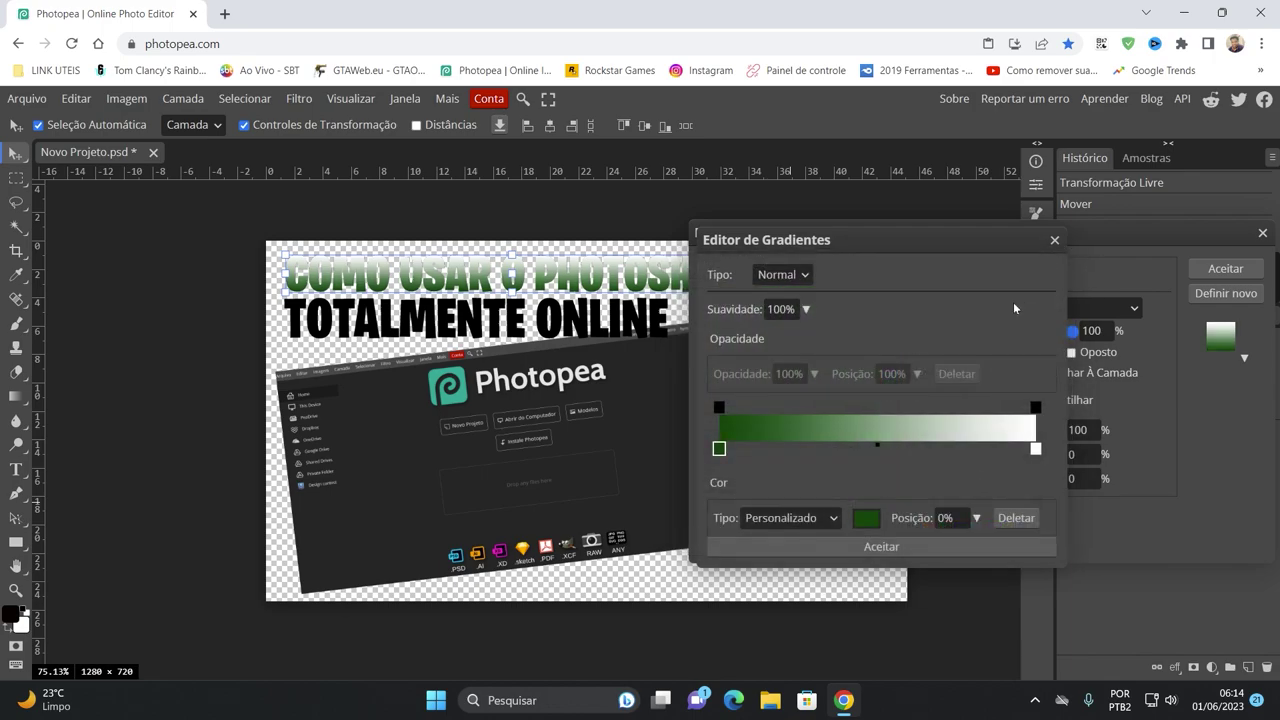
left_click(1037, 448)
left_click(866, 518)
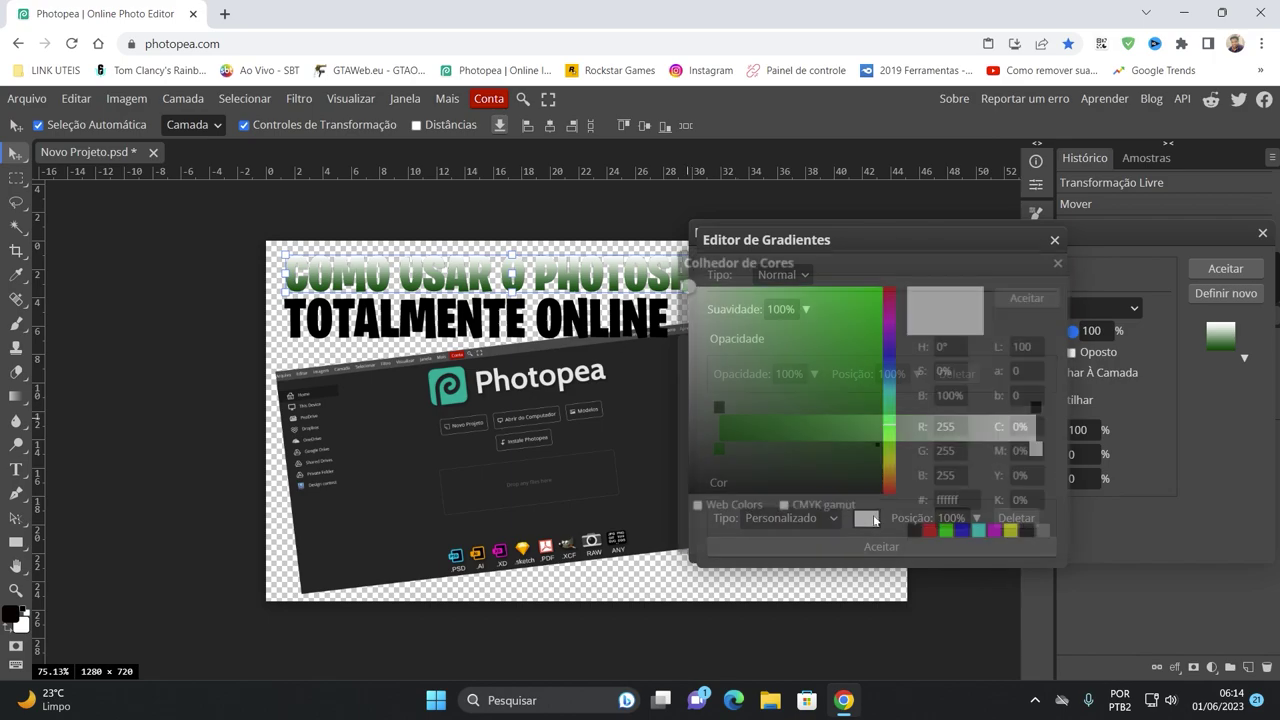
left_click(1010, 534)
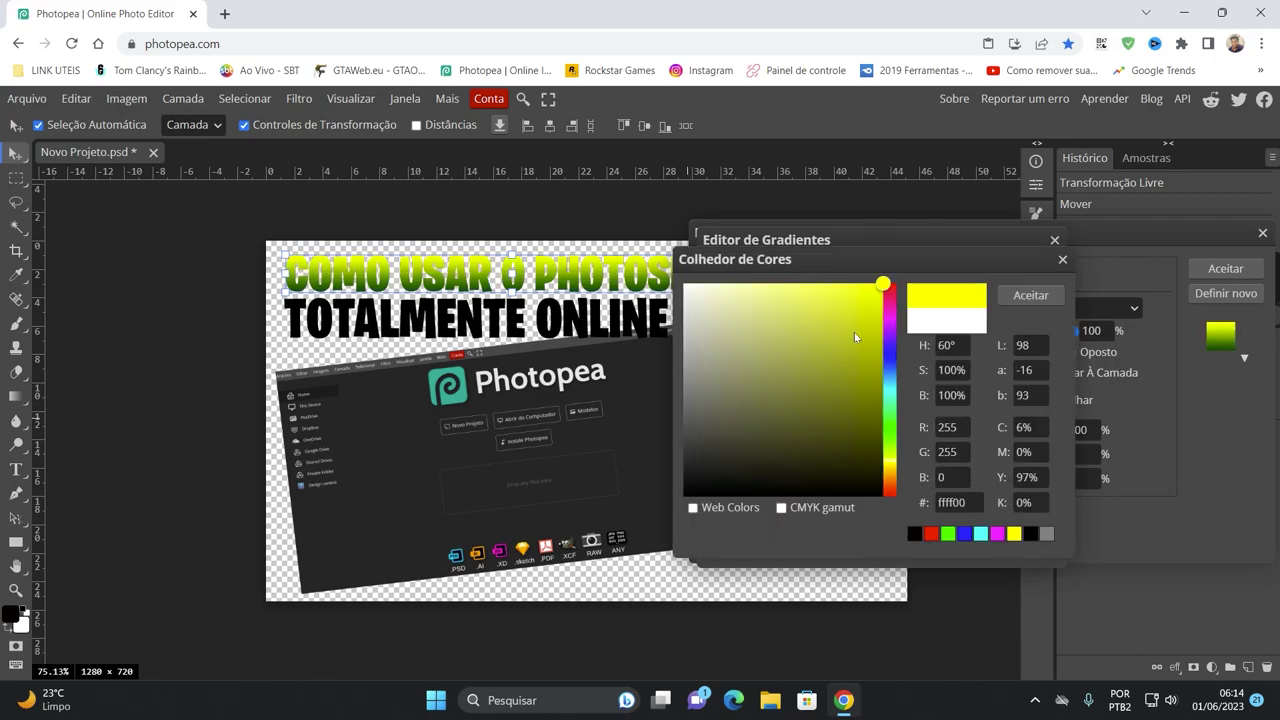
left_click_drag(863, 289, 816, 284)
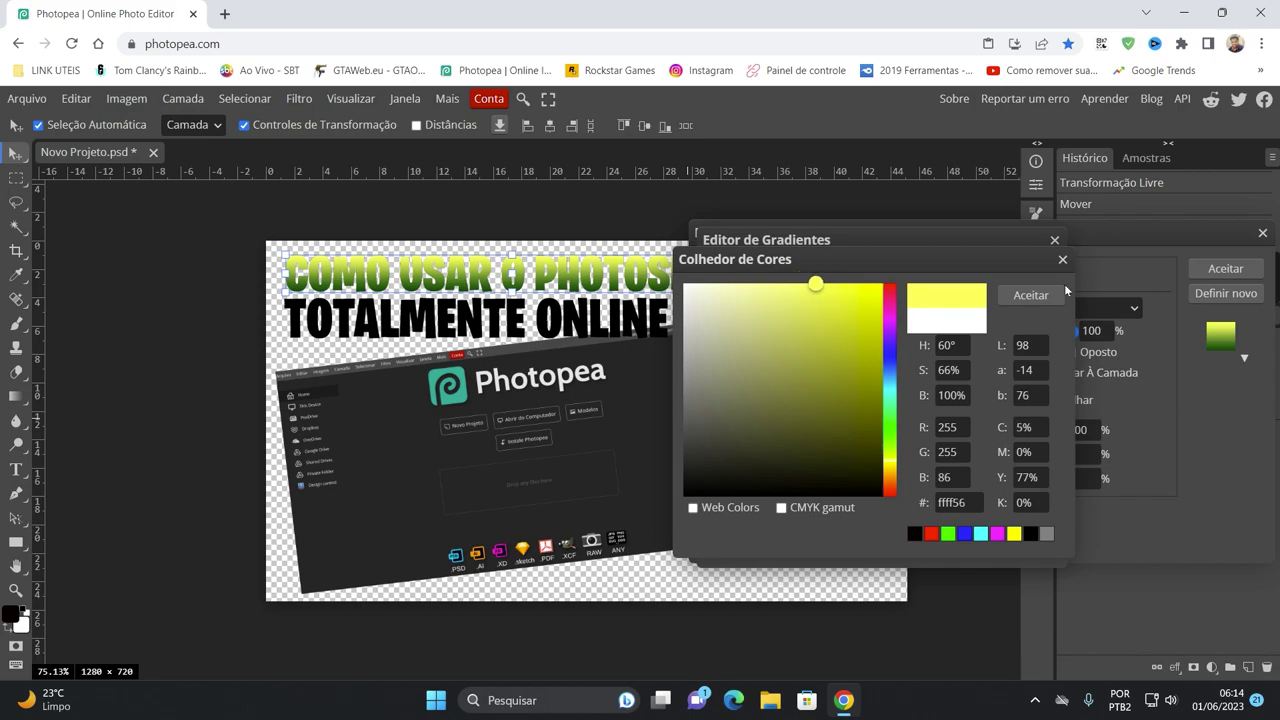
left_click(1035, 296)
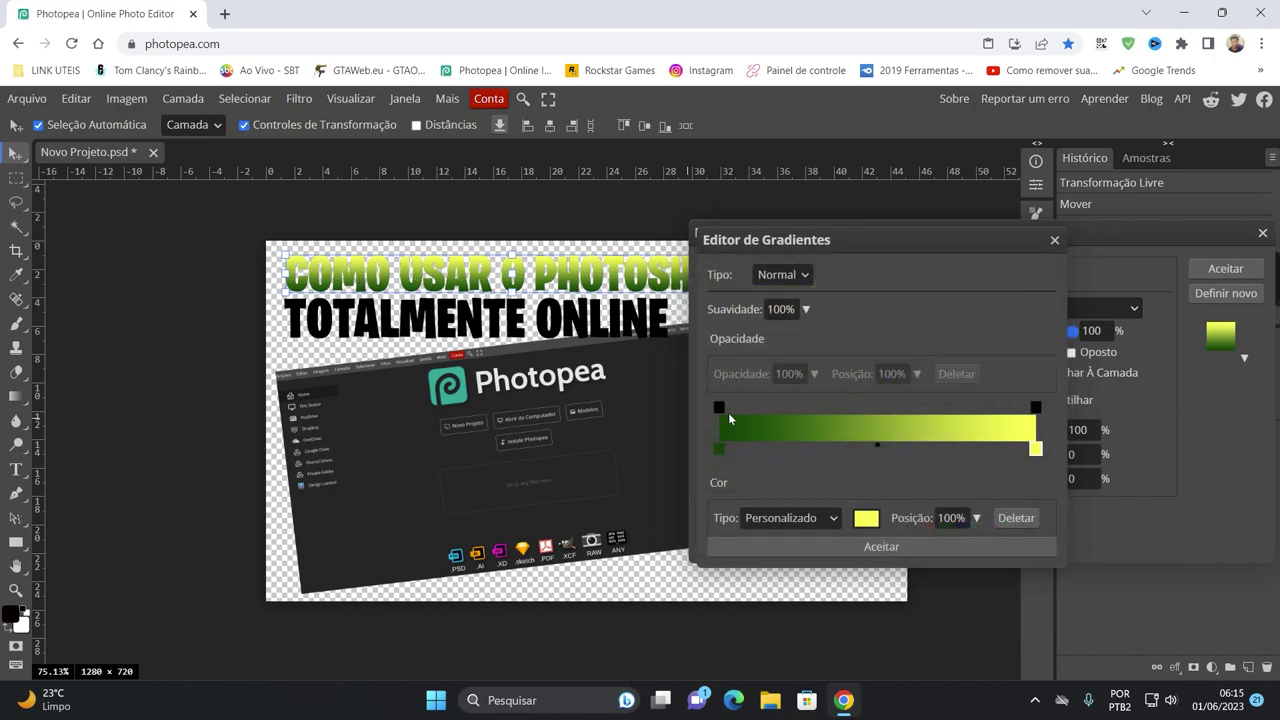
- Set the green-to-yellow midpoint position to 50% and accept the gradient
mouse_move(720, 408)
left_mouse_down()
mouse_move(947, 410)
mouse_move(663, 407)
left_mouse_up()
mouse_move(719, 448)
left_mouse_down()
mouse_move(955, 449)
mouse_move(684, 450)
left_mouse_up()
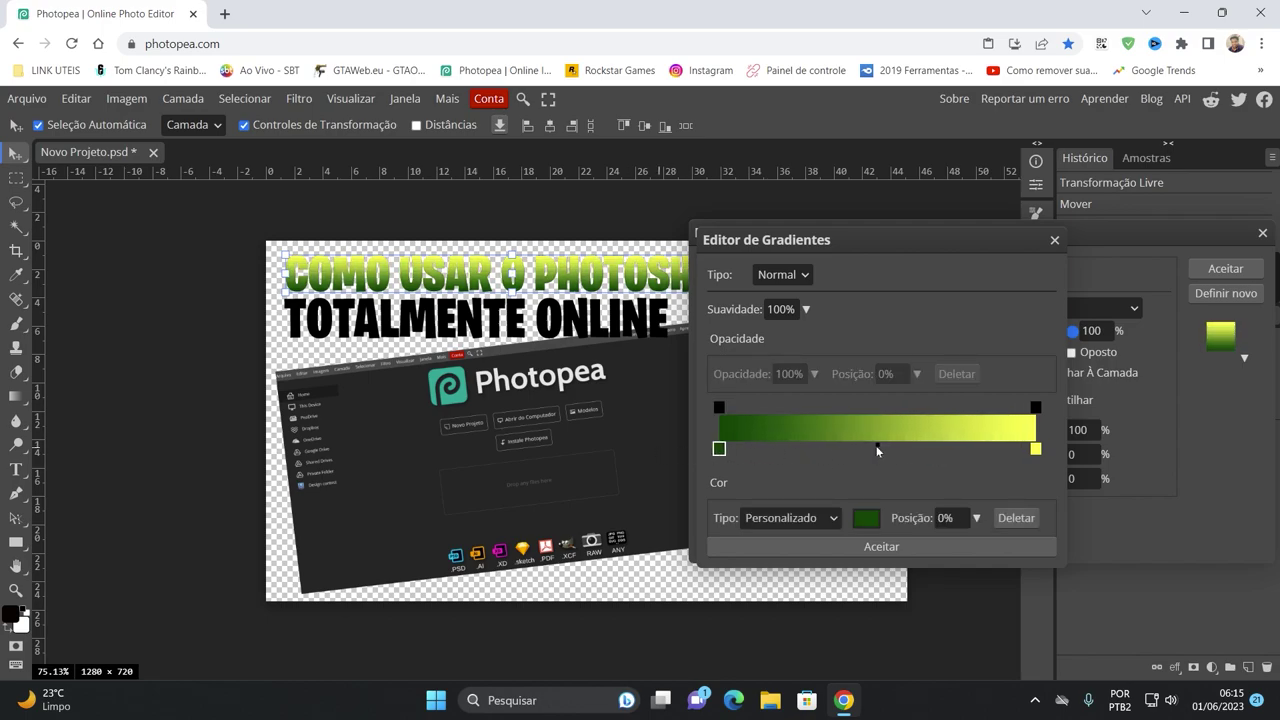
mouse_move(877, 445)
left_mouse_down()
mouse_move(778, 444)
mouse_move(878, 448)
left_mouse_up()
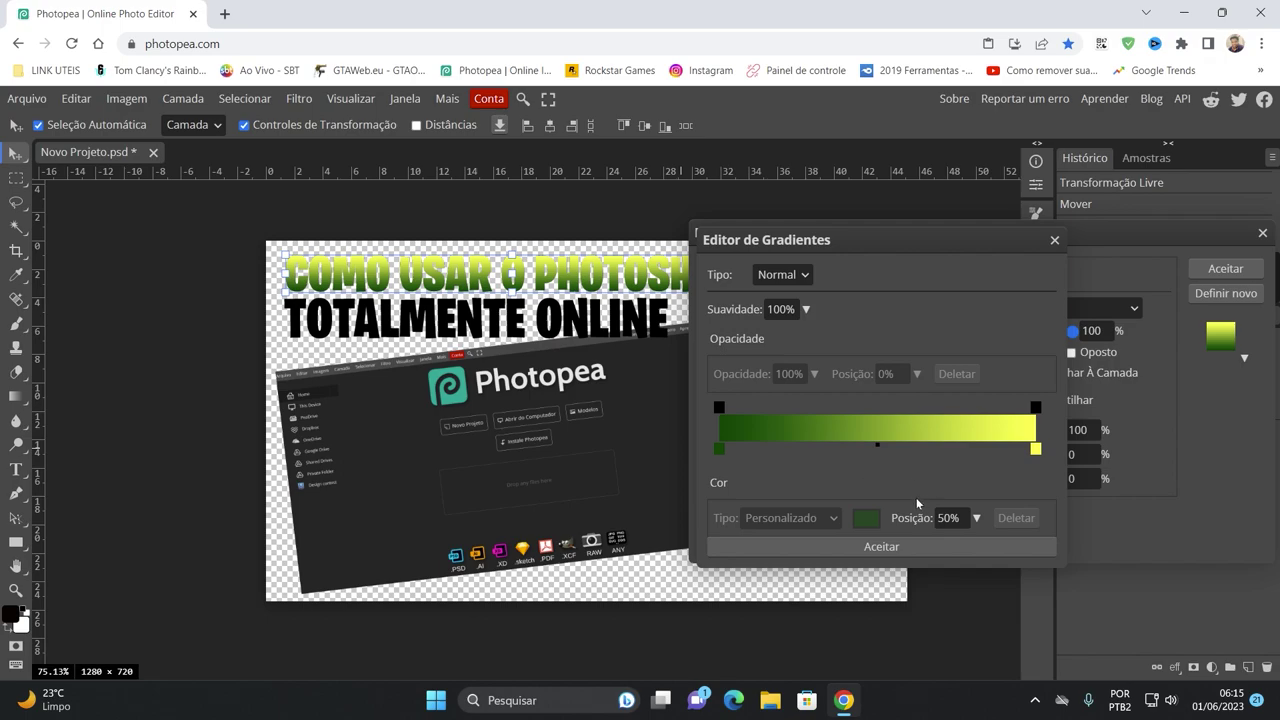
left_click(976, 517)
left_click_drag(935, 545, 938, 546)
left_click(942, 517)
type("50")
left_click(909, 437)
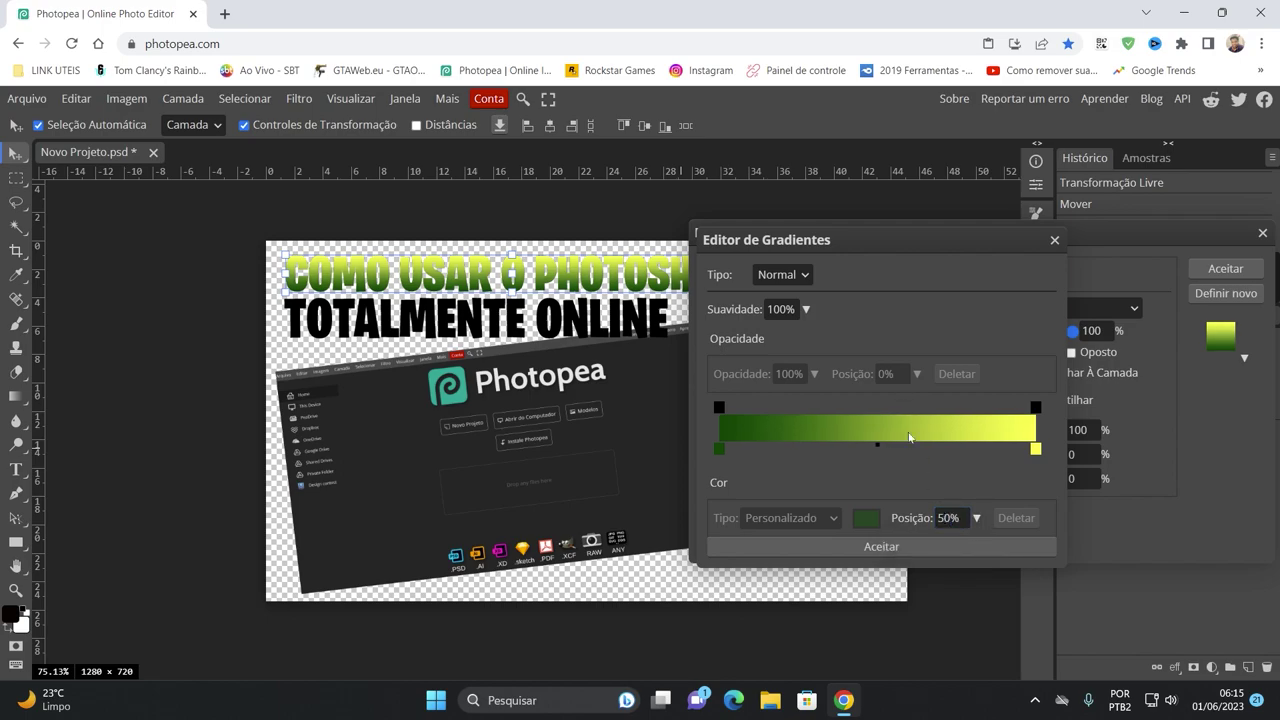
left_click(866, 544)
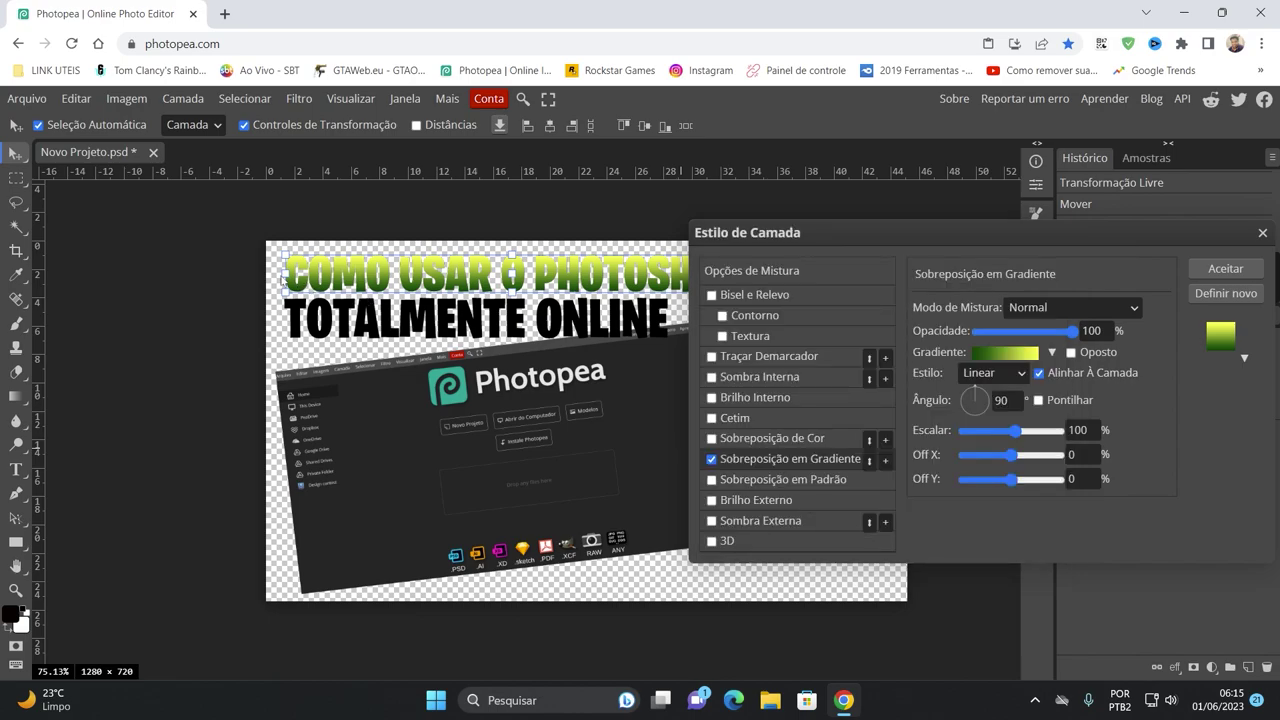
left_click(986, 404)
left_click(987, 400)
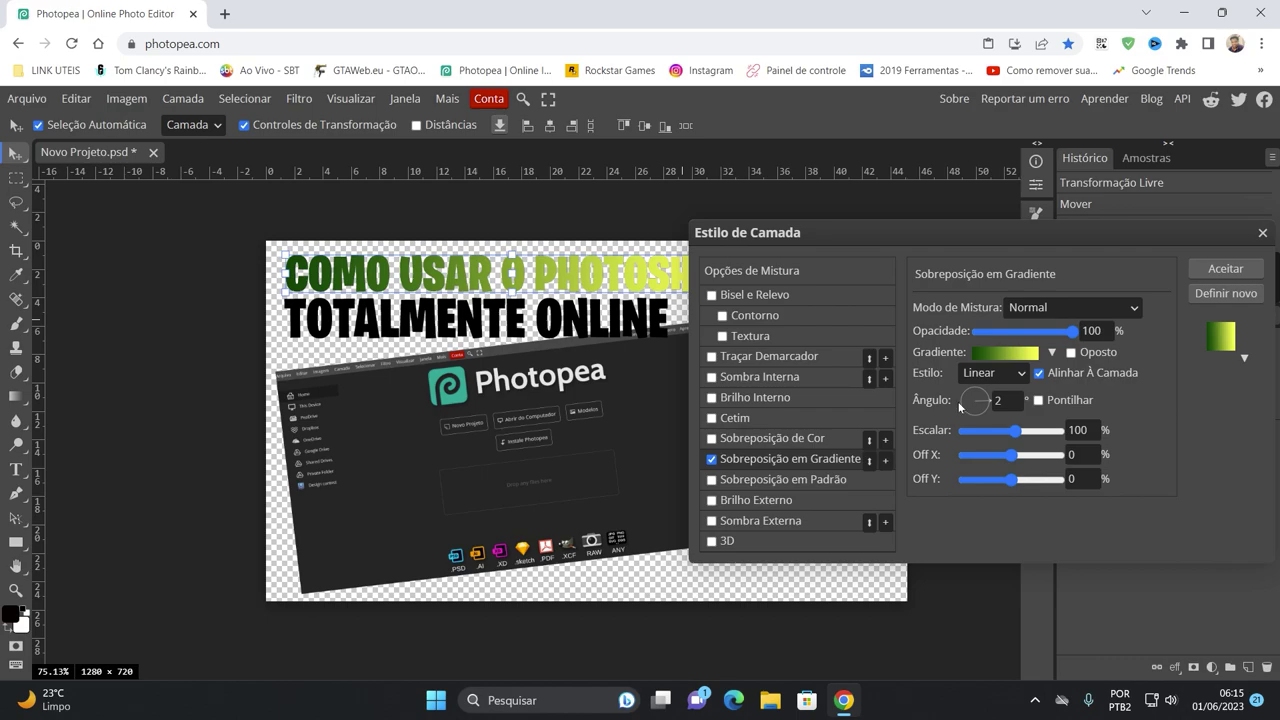
left_click(968, 402)
left_click(975, 414)
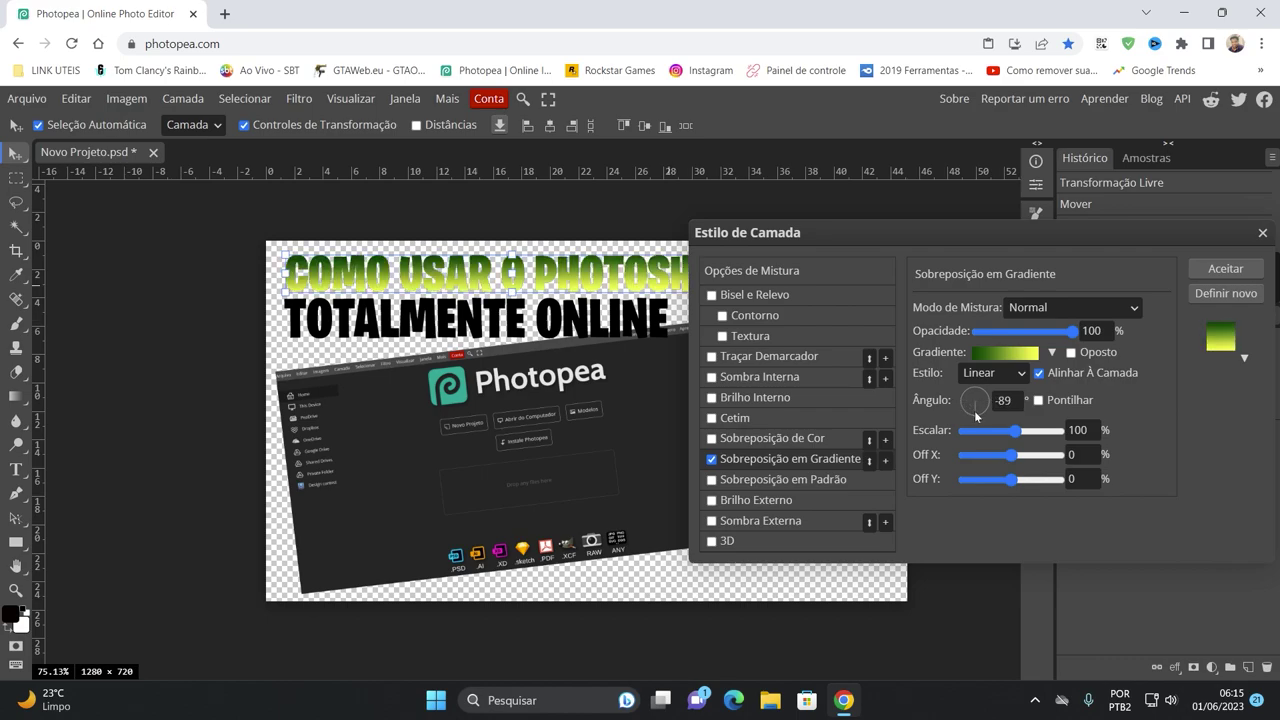
mouse_move(976, 416)
left_mouse_down()
mouse_move(959, 413)
mouse_move(988, 385)
mouse_move(973, 380)
left_mouse_up()
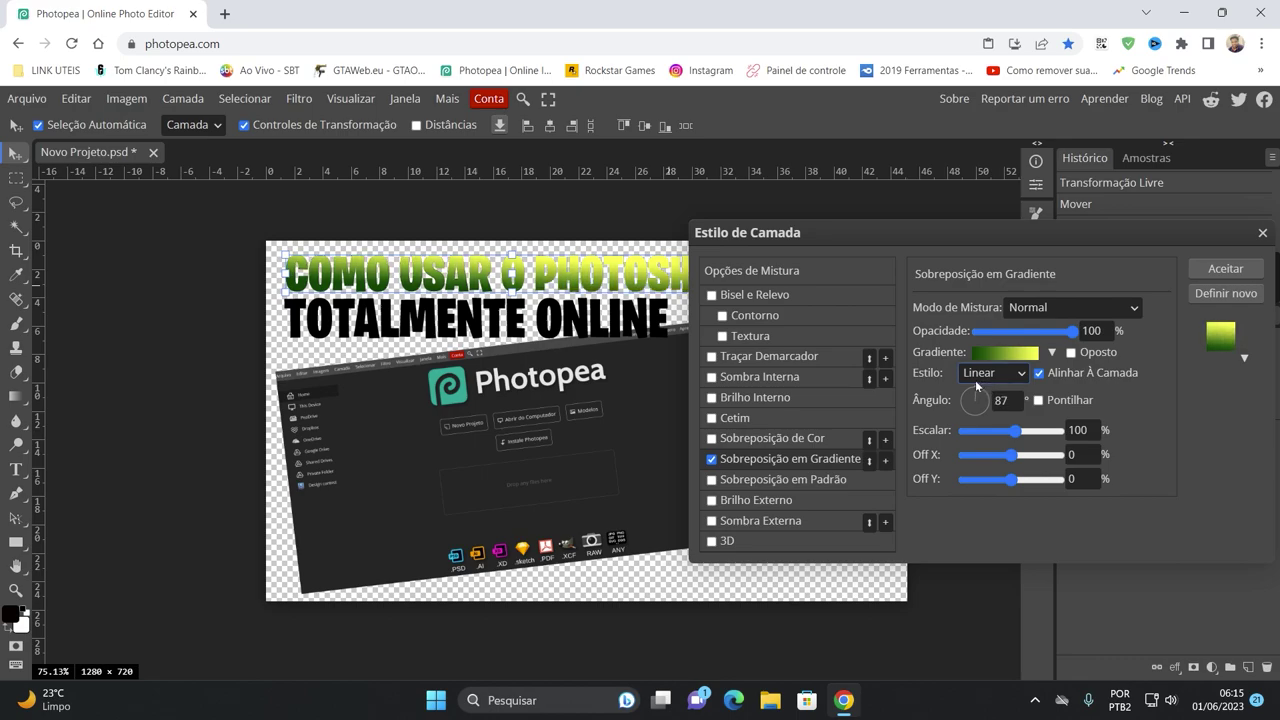
double_click(1000, 400)
type("90")
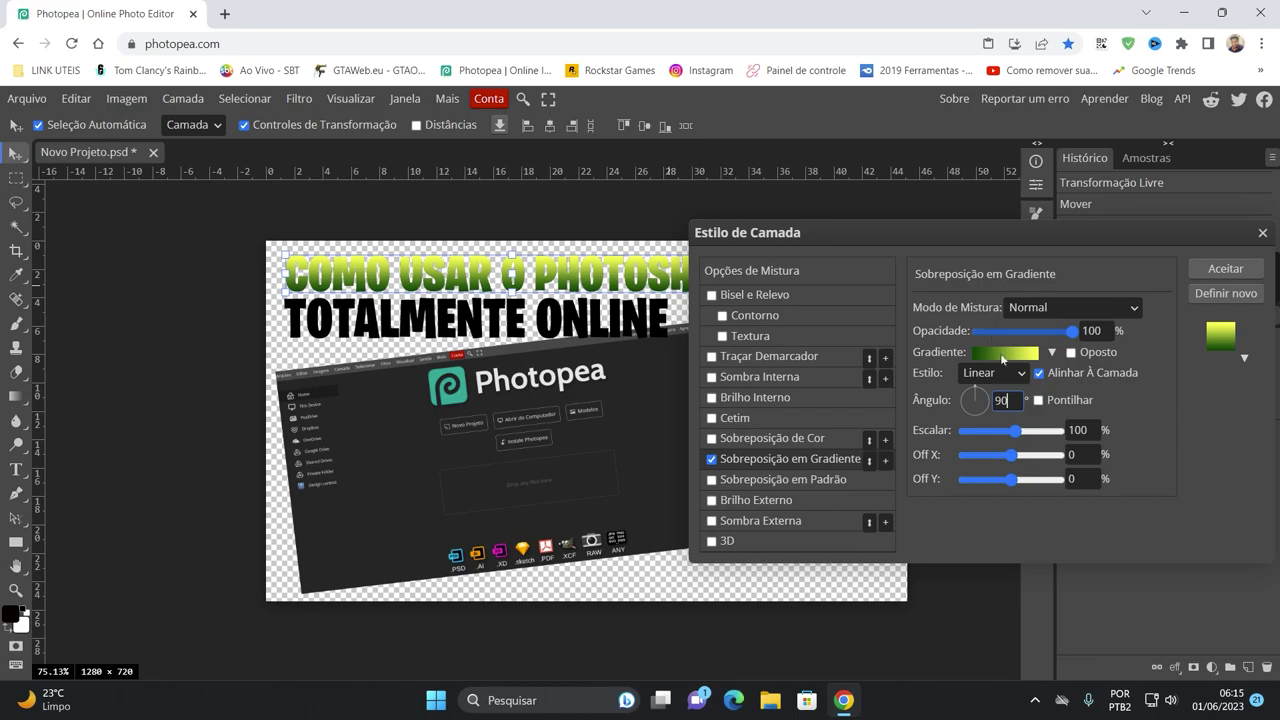
left_click(1009, 371)
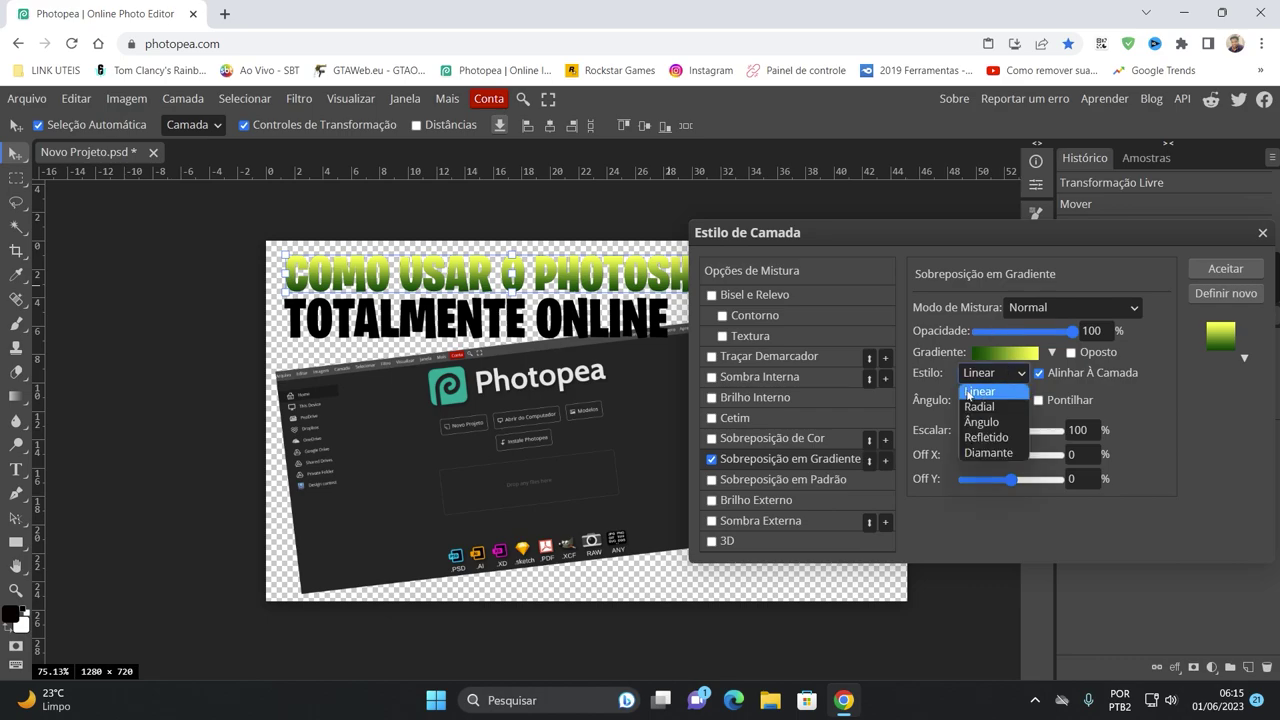
left_click(987, 406)
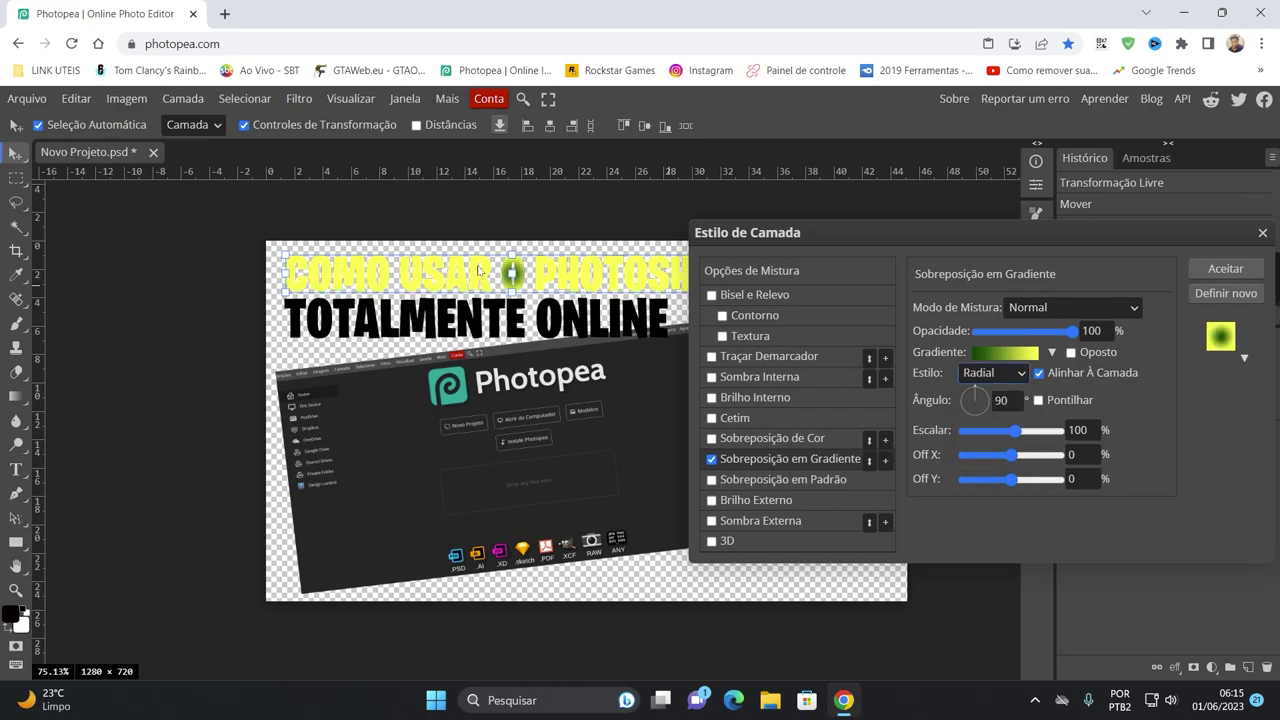
left_click(1016, 380)
left_click(996, 420)
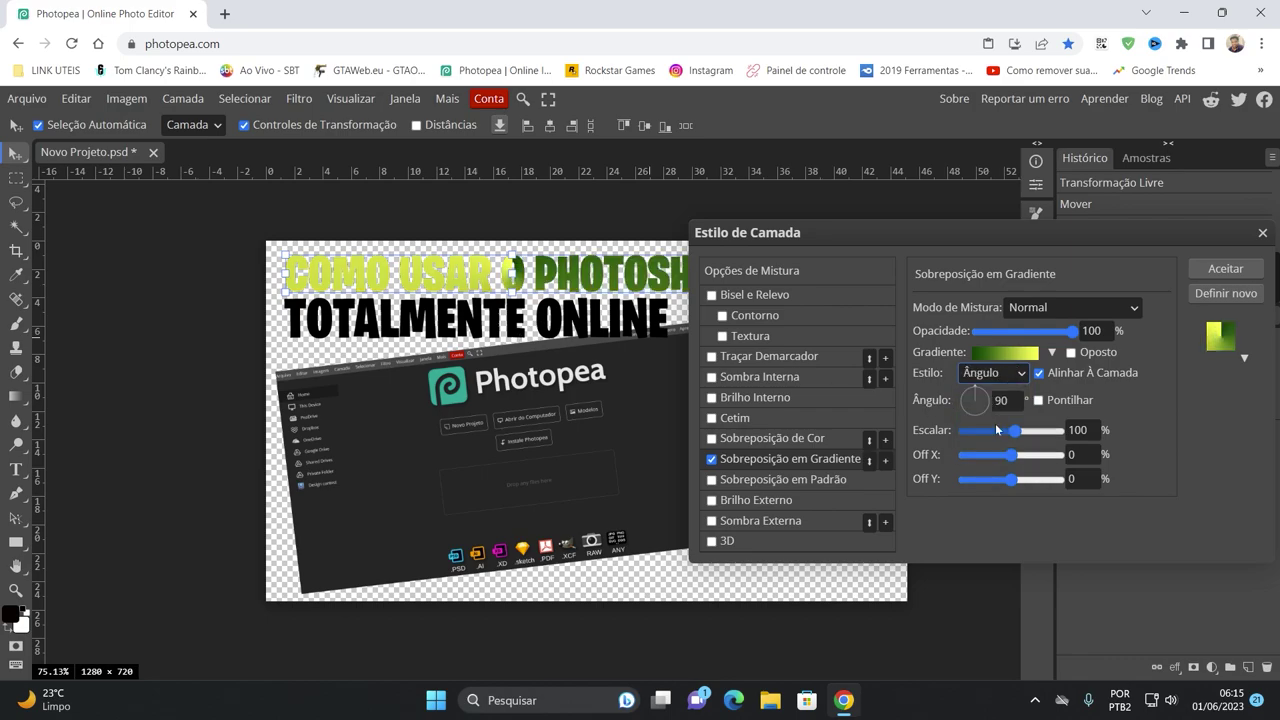
left_click(990, 378)
left_click(993, 436)
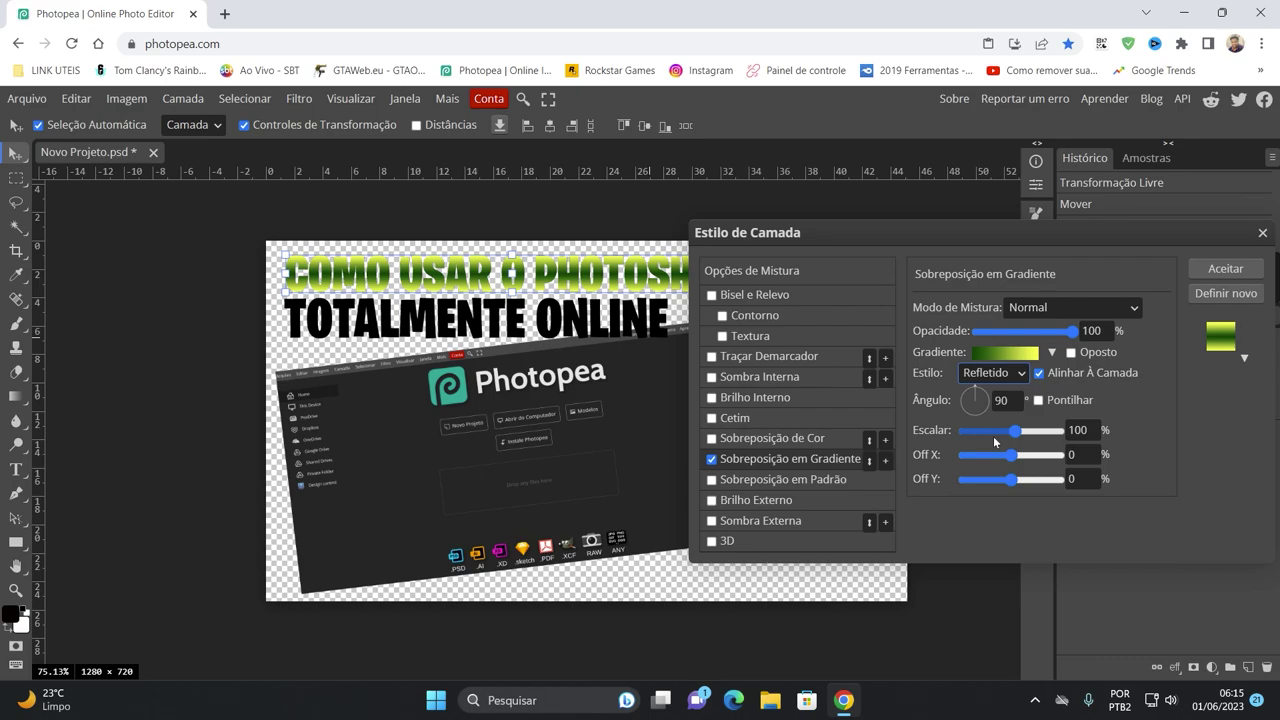
left_click(1071, 353)
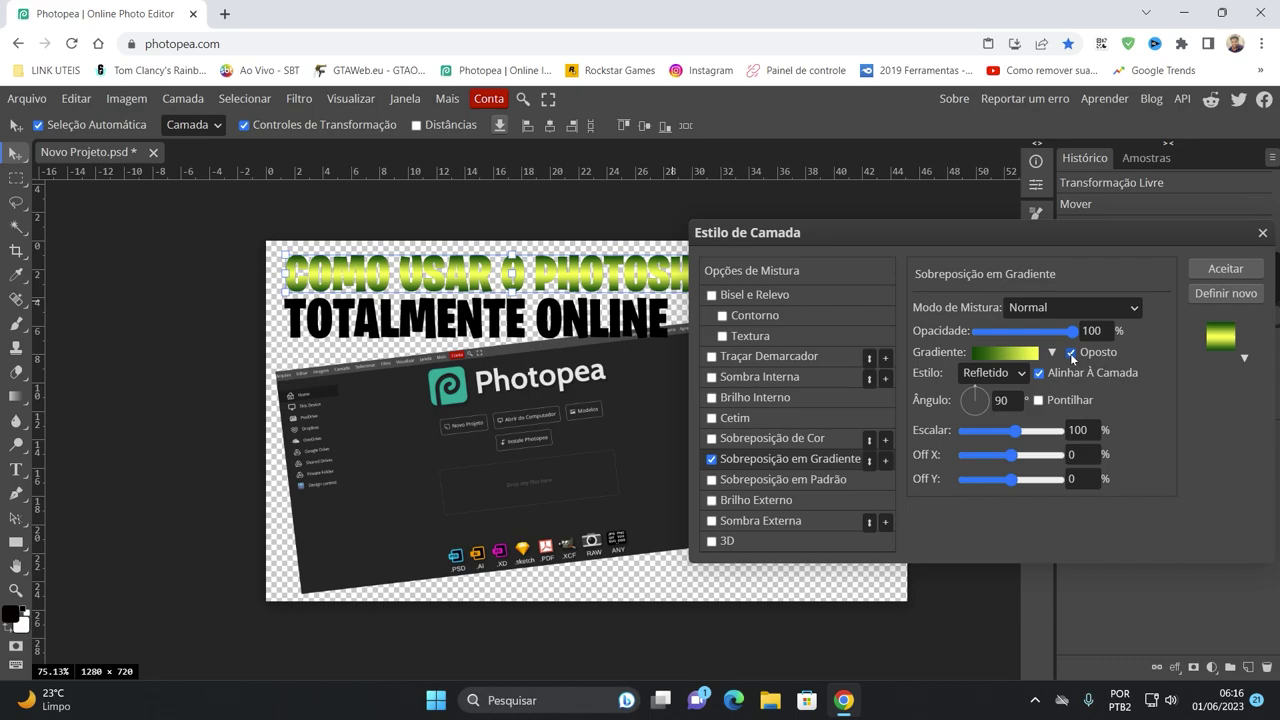
left_click(1070, 353)
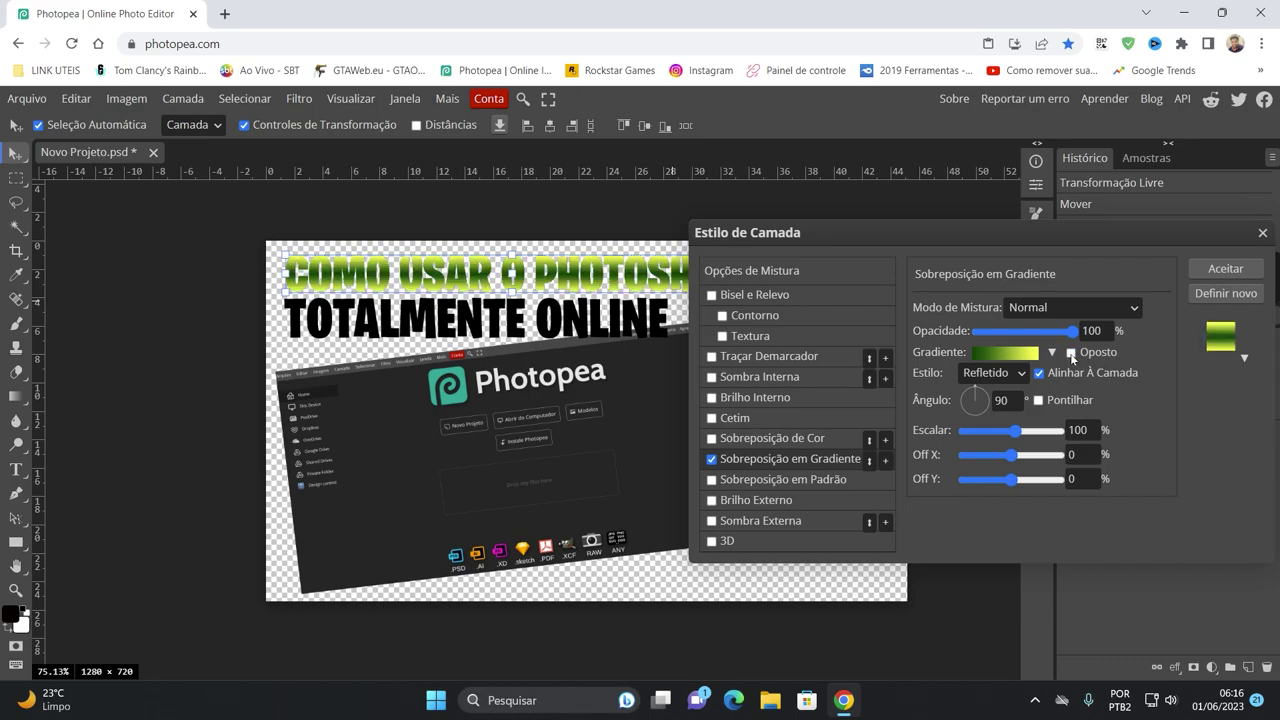
left_click(1070, 353)
left_click(1070, 353)
left_click(1020, 381)
left_click(1003, 457)
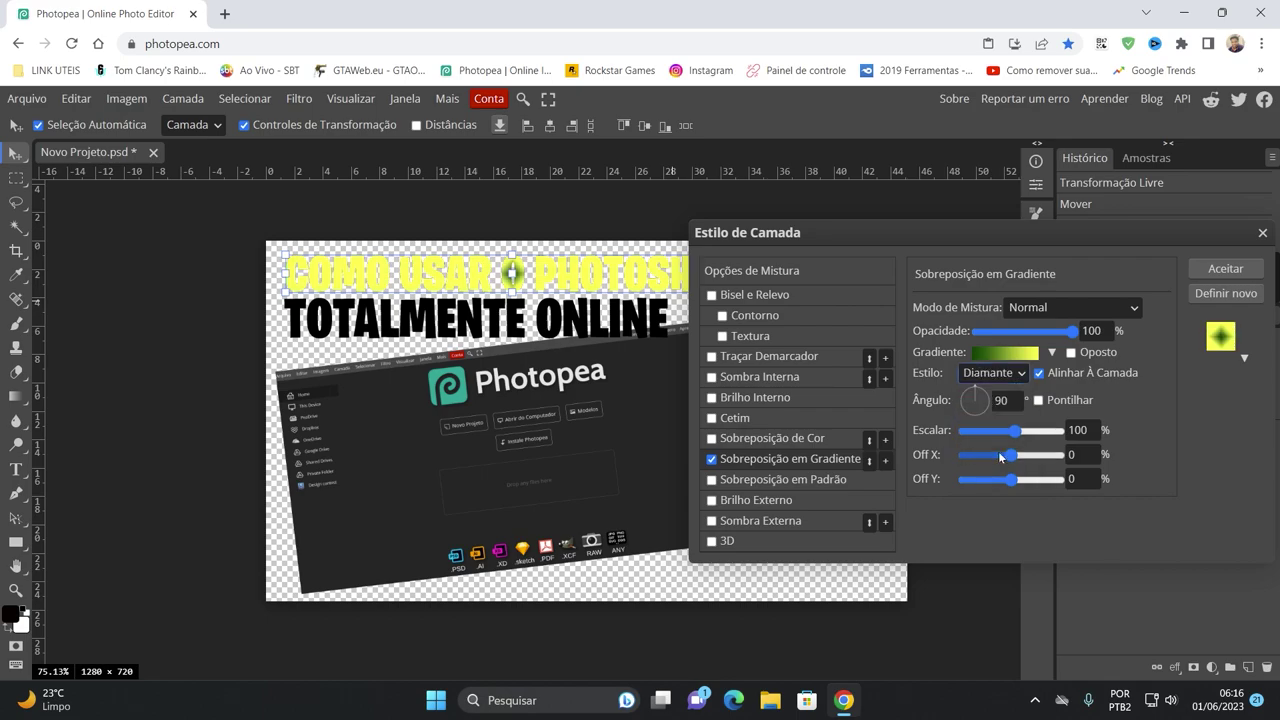
left_click(1006, 352)
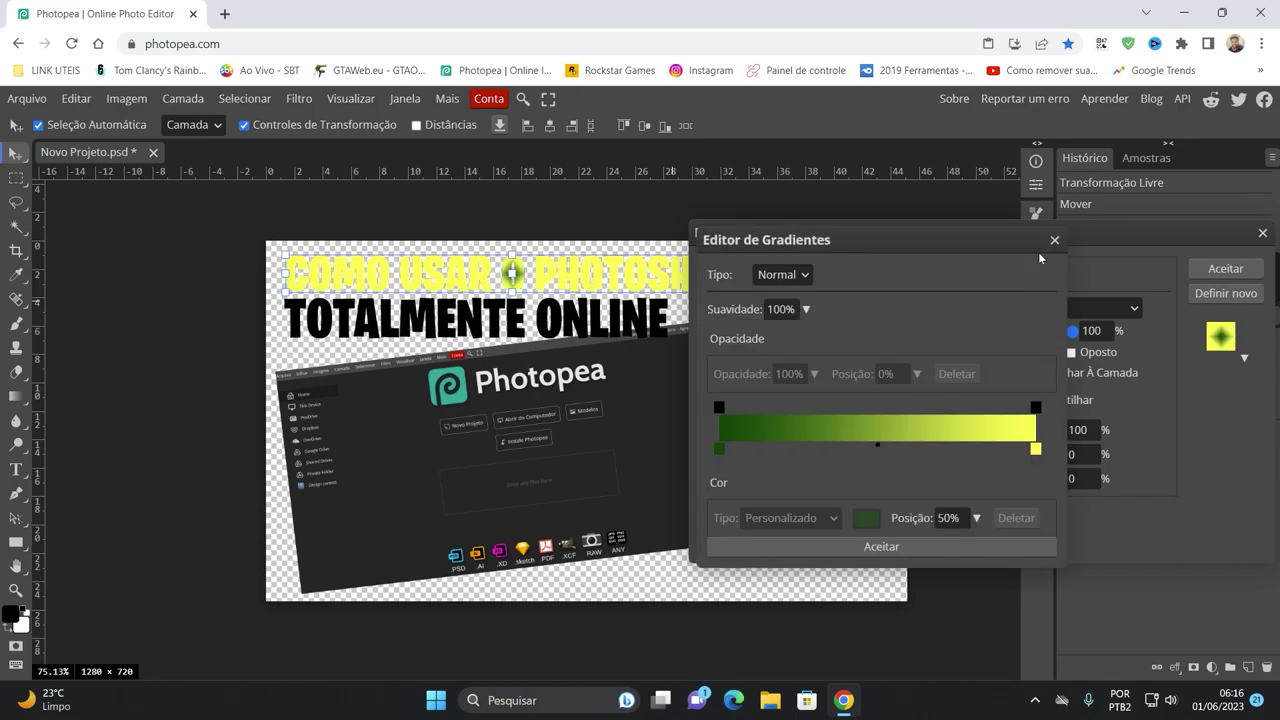
left_click(1054, 240)
left_click(1024, 373)
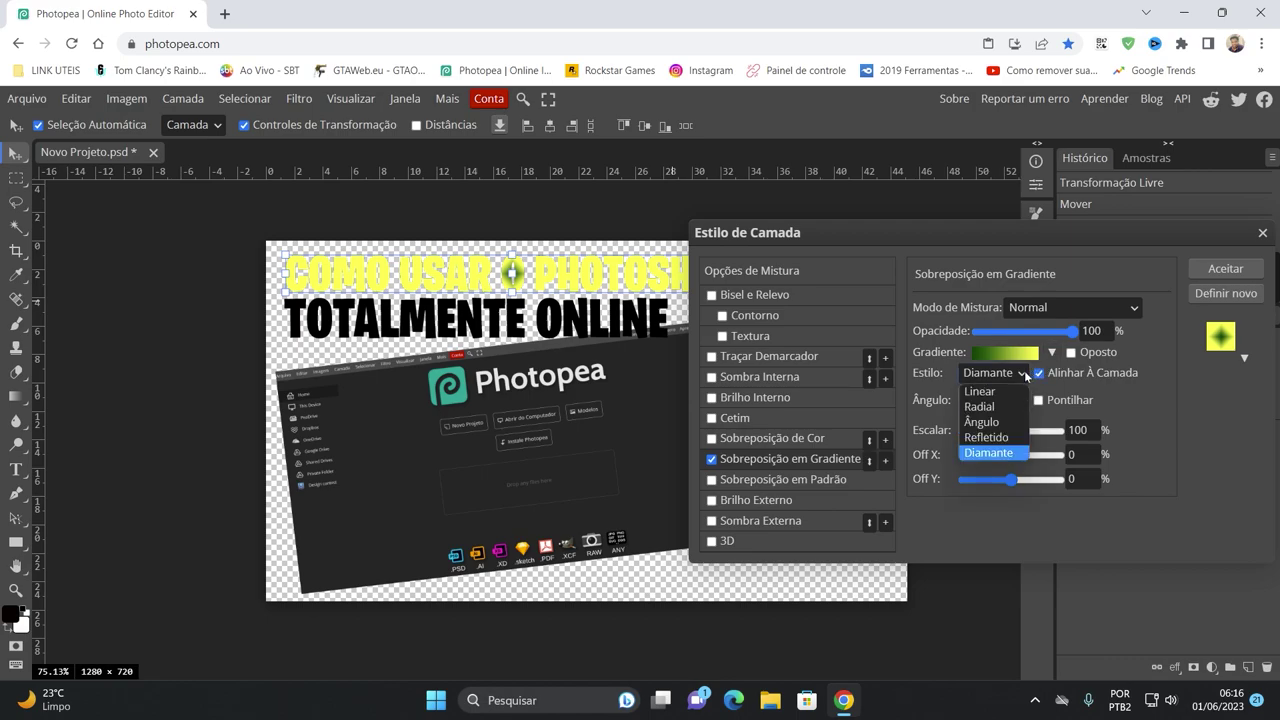
left_click(978, 391)
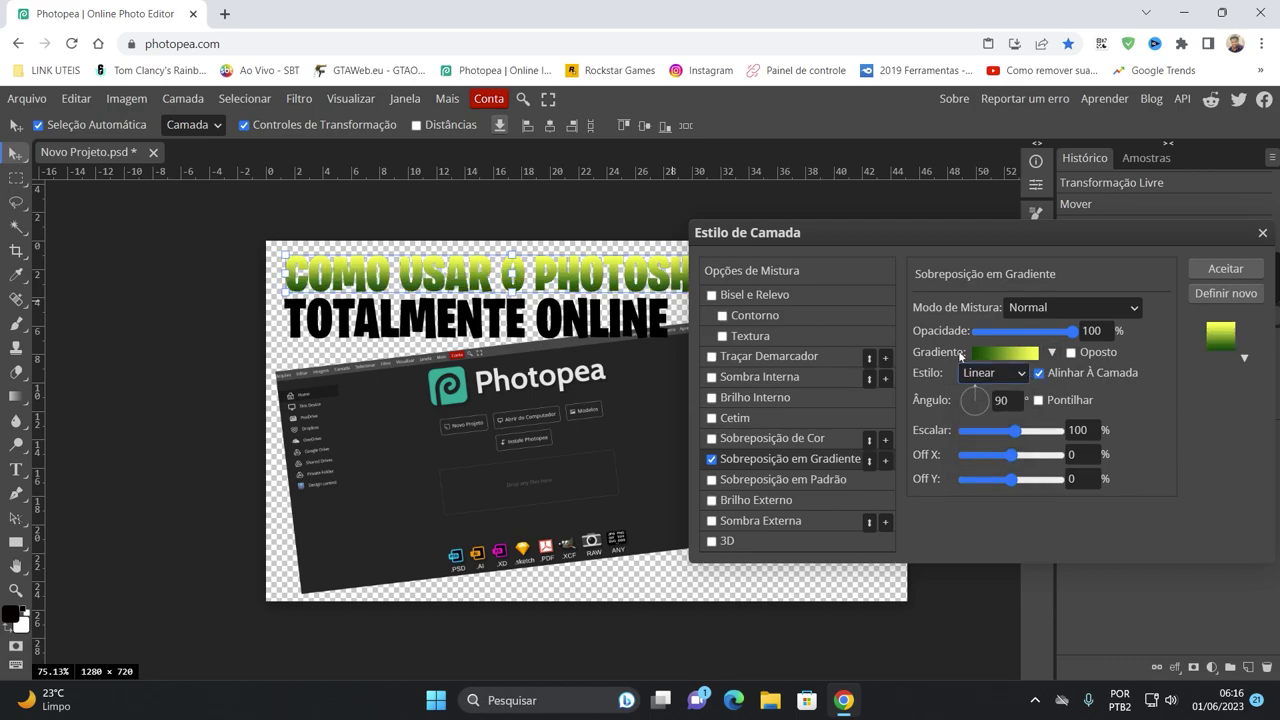
- Set the title gradient's scale (Escalar) to 83%
left_click_drag(1015, 430, 964, 431)
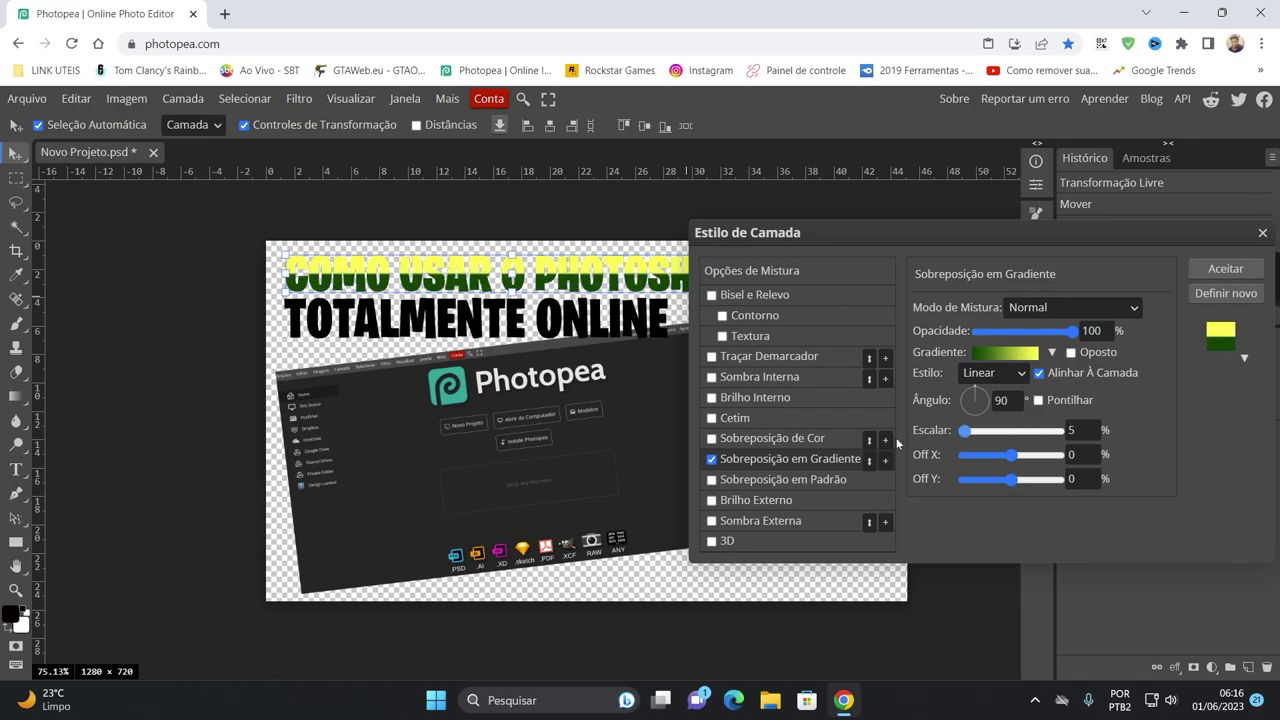
left_click_drag(964, 431, 1004, 451)
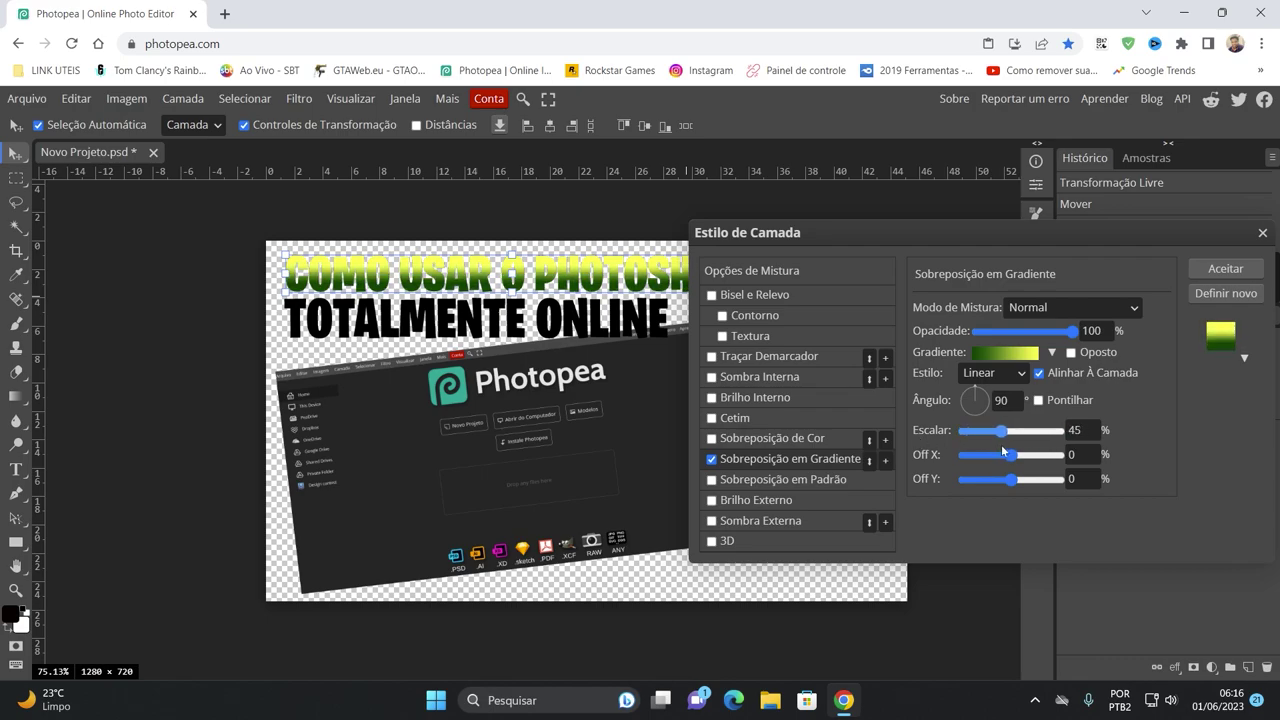
left_click_drag(1004, 451, 1022, 433)
- Change the gradient stops to bright green 00ff00 and olive #848410, then accept
left_click(1005, 352)
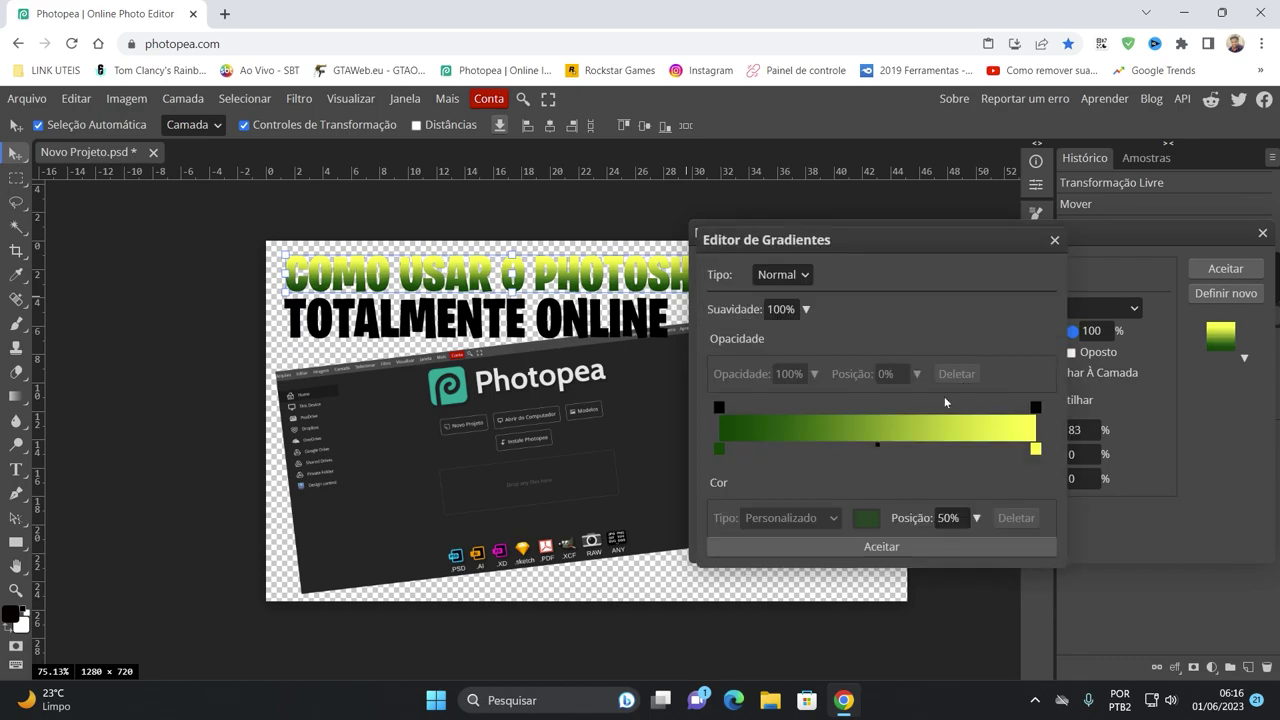
left_click(719, 449)
left_click(866, 518)
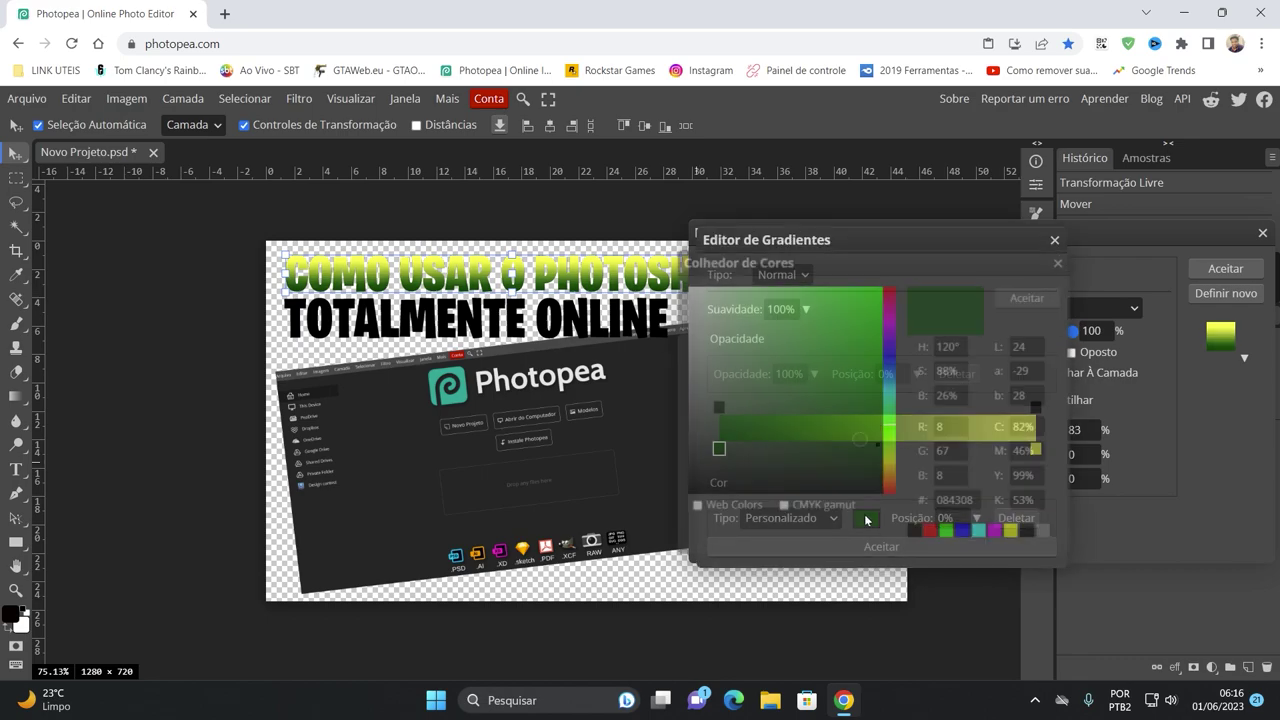
mouse_move(827, 382)
left_mouse_down()
mouse_move(738, 350)
mouse_move(760, 282)
mouse_move(959, 313)
left_mouse_up()
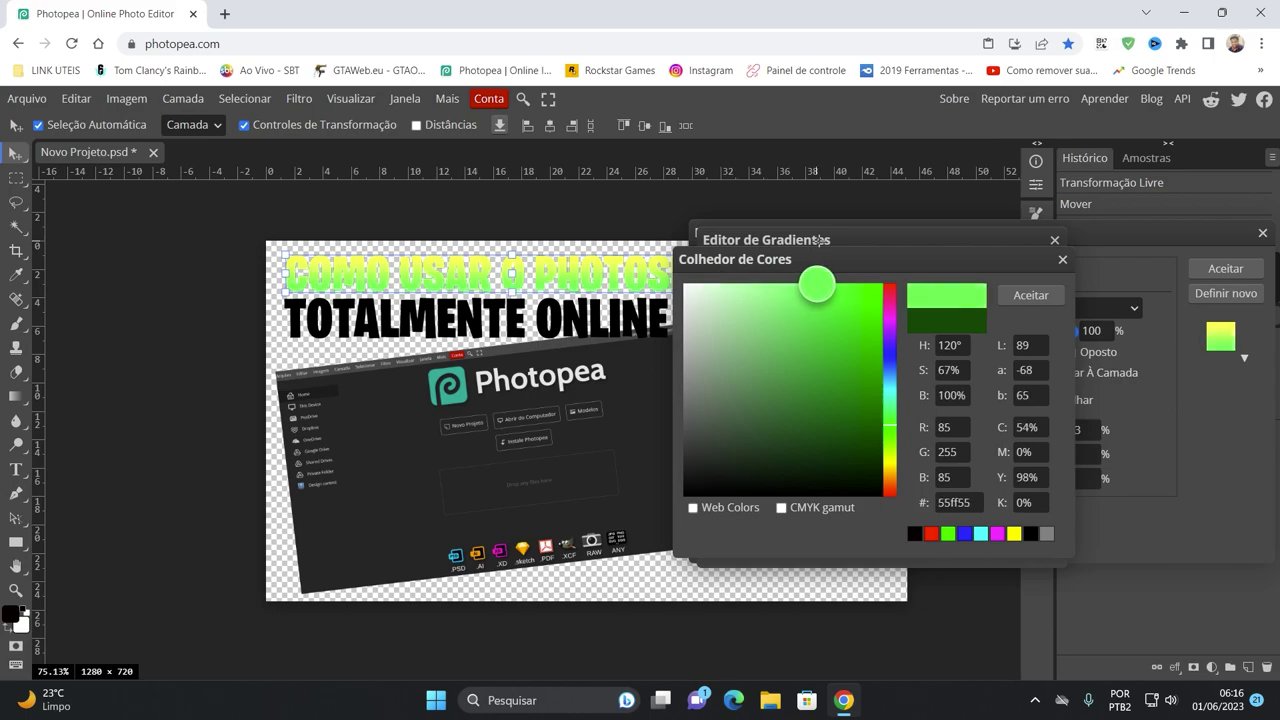
left_click(1025, 298)
left_click(1035, 449)
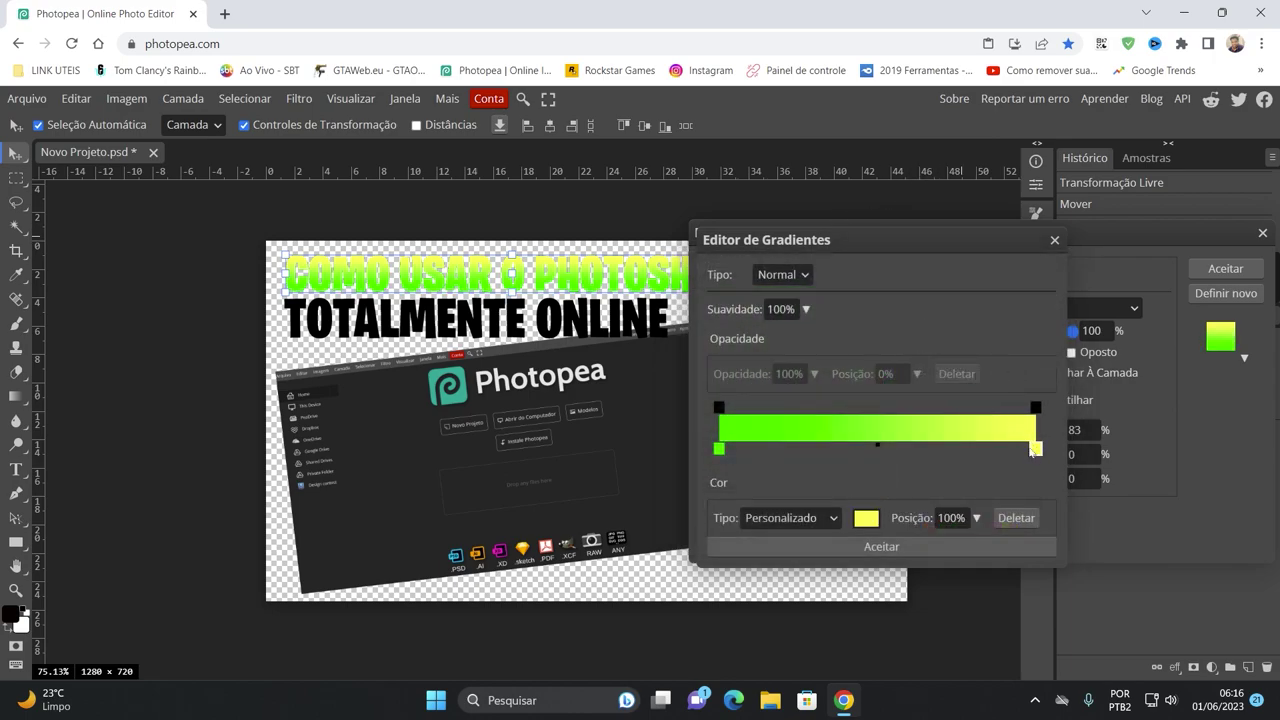
left_click(867, 519)
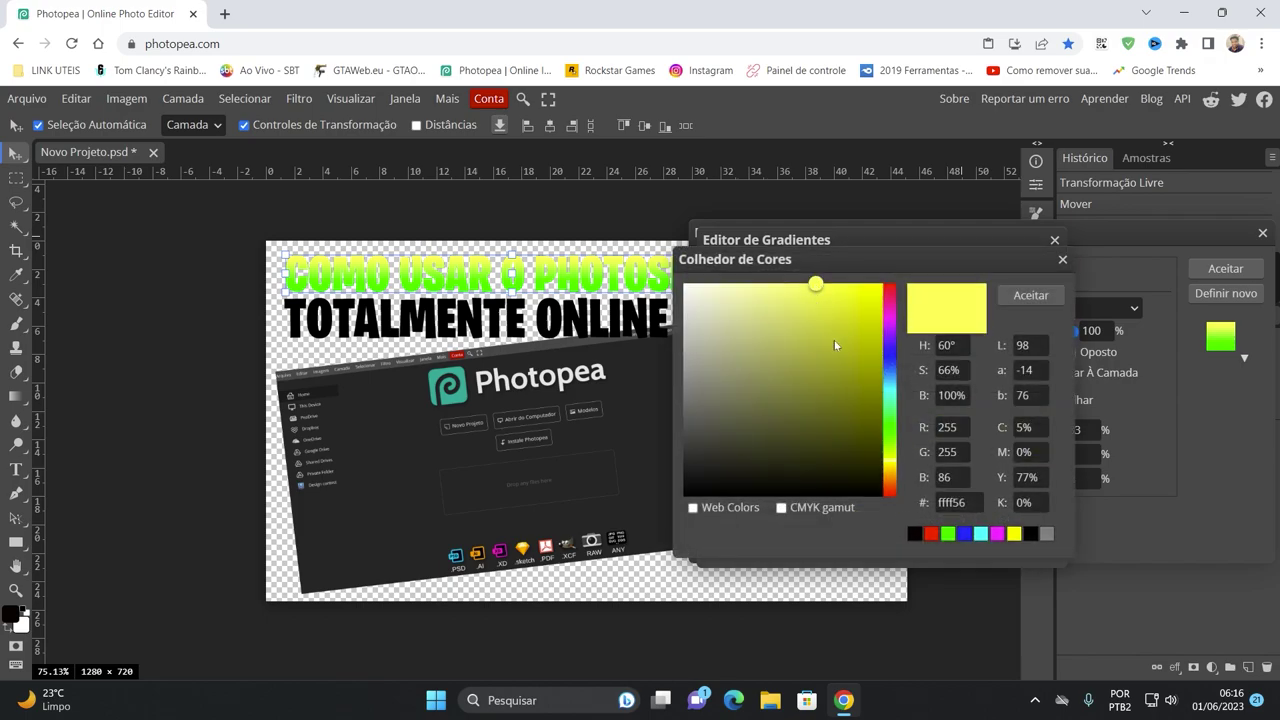
left_click_drag(820, 300, 857, 397)
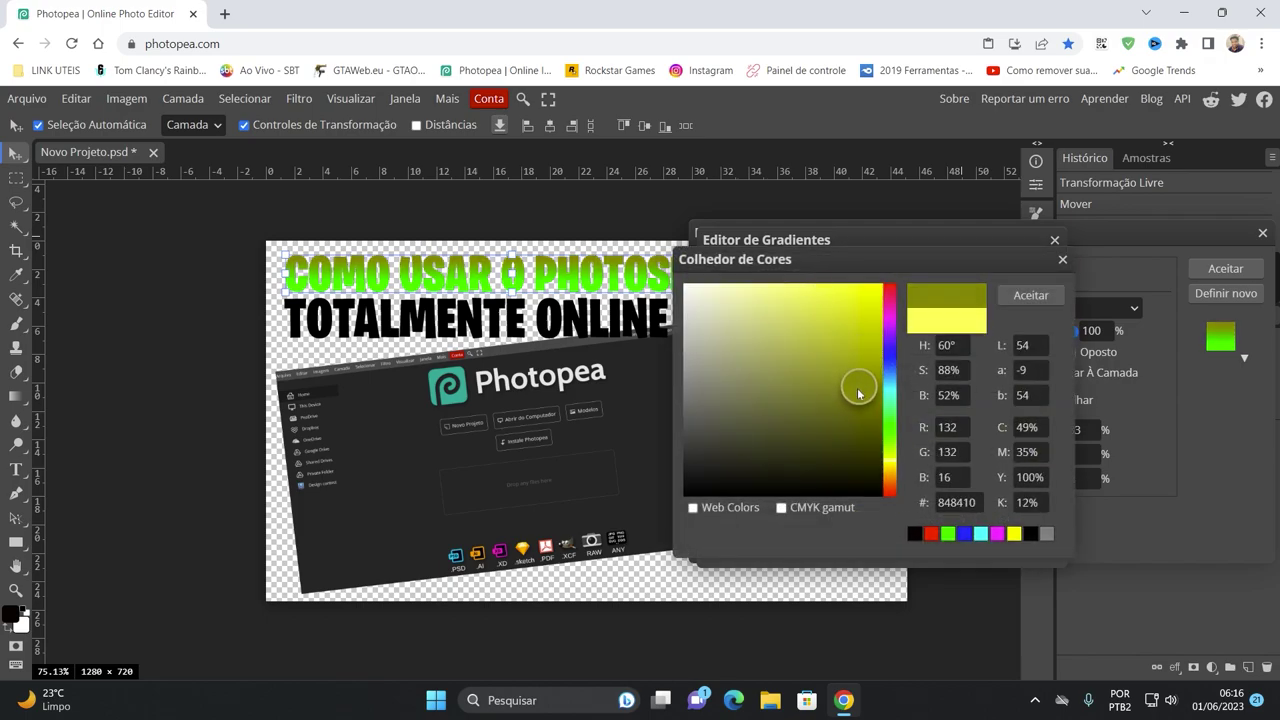
left_click(1030, 295)
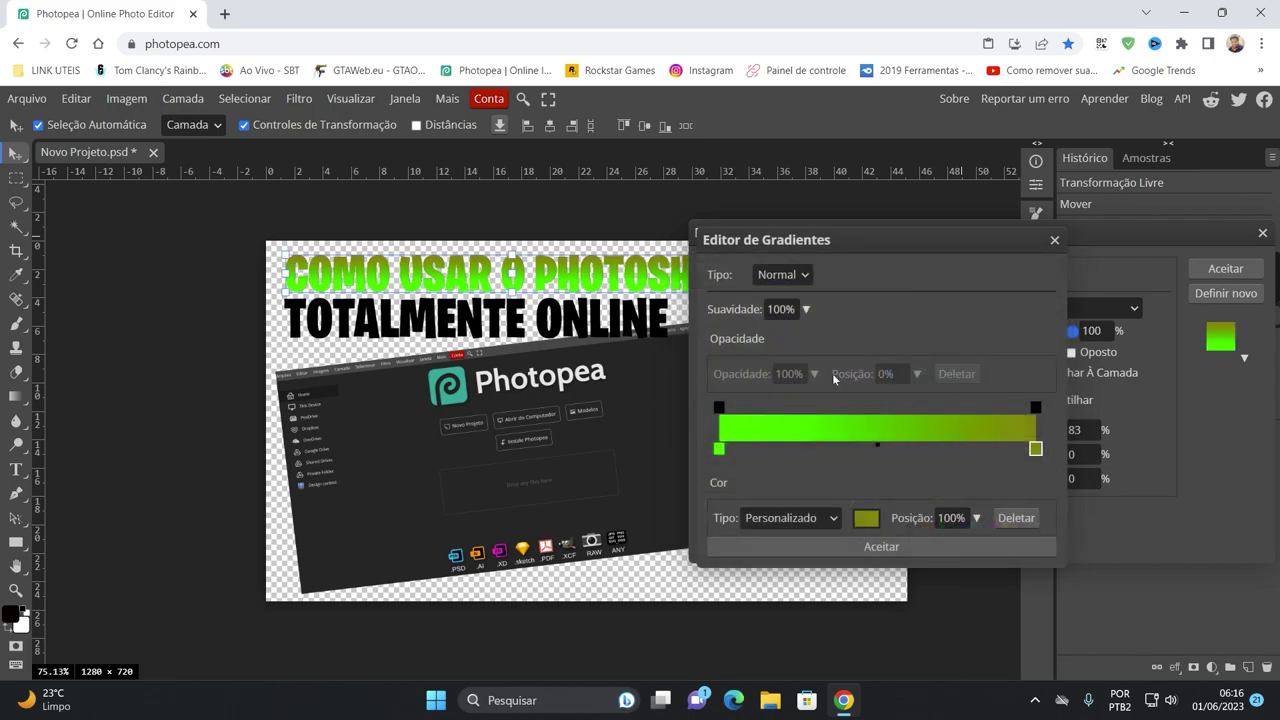
left_click(935, 546)
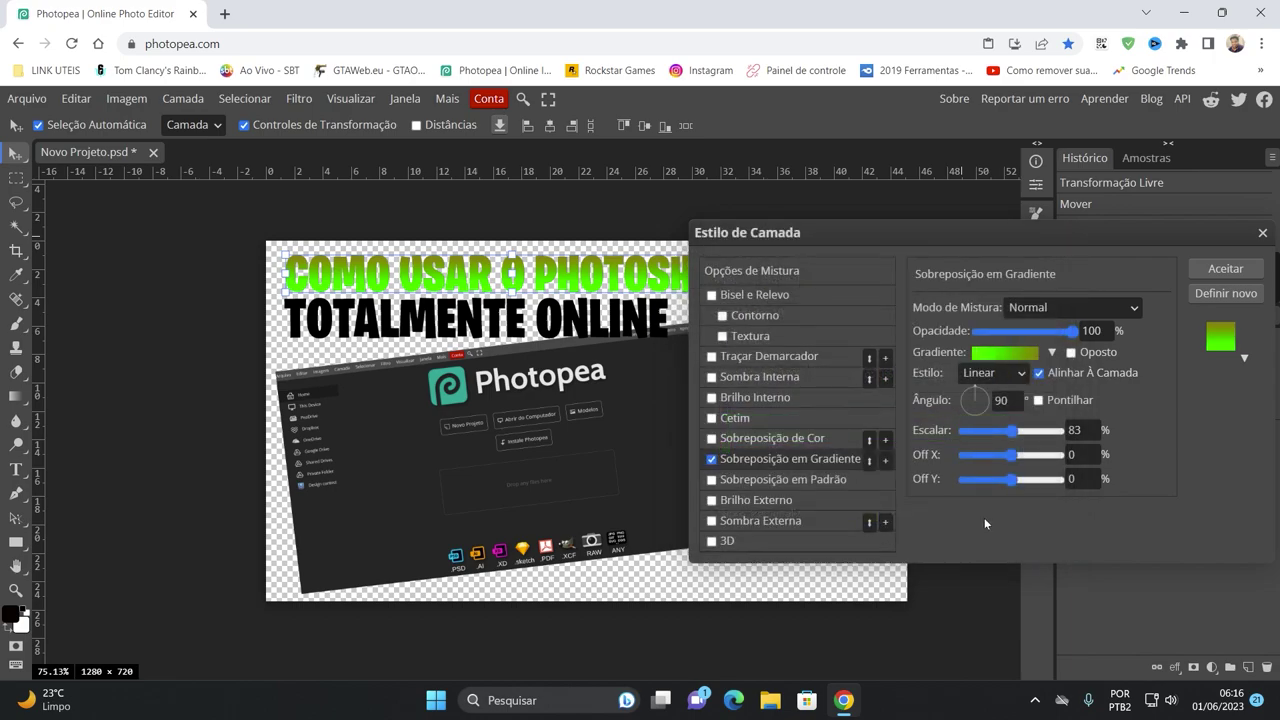
left_click(1012, 402)
- Turn on a black stroke (Traçar Demarcador) of 3 px around the title
left_click_drag(733, 242, 815, 236)
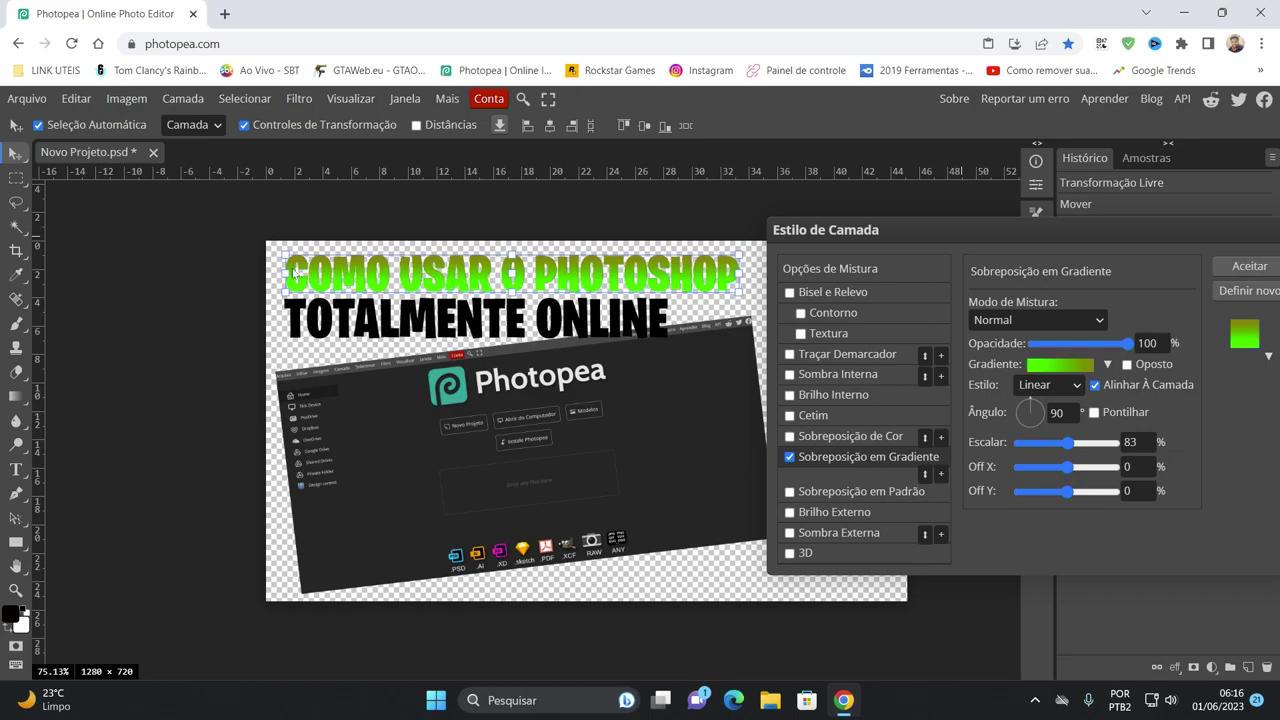
left_click(826, 356)
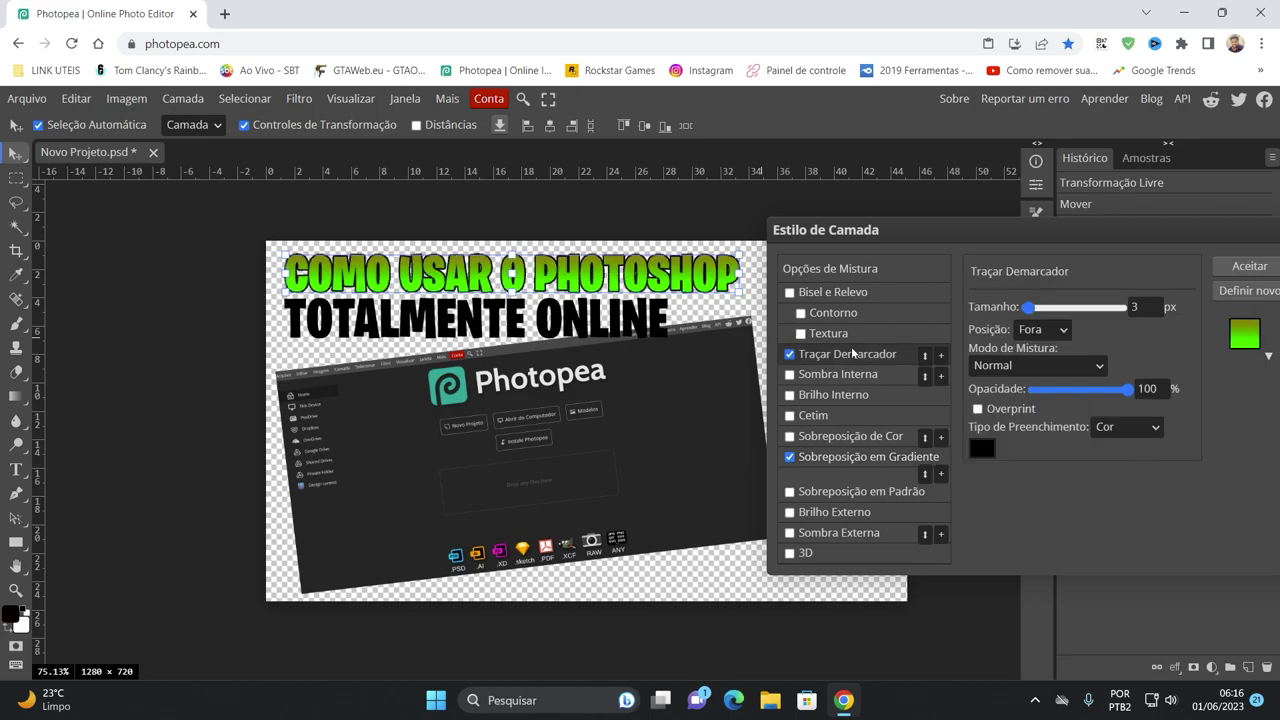
left_click(982, 450)
mouse_move(826, 436)
left_mouse_down()
mouse_move(659, 494)
mouse_move(650, 522)
left_mouse_up()
left_click(1032, 296)
mouse_move(1030, 308)
left_mouse_down()
mouse_move(1075, 310)
mouse_move(1019, 318)
left_mouse_up()
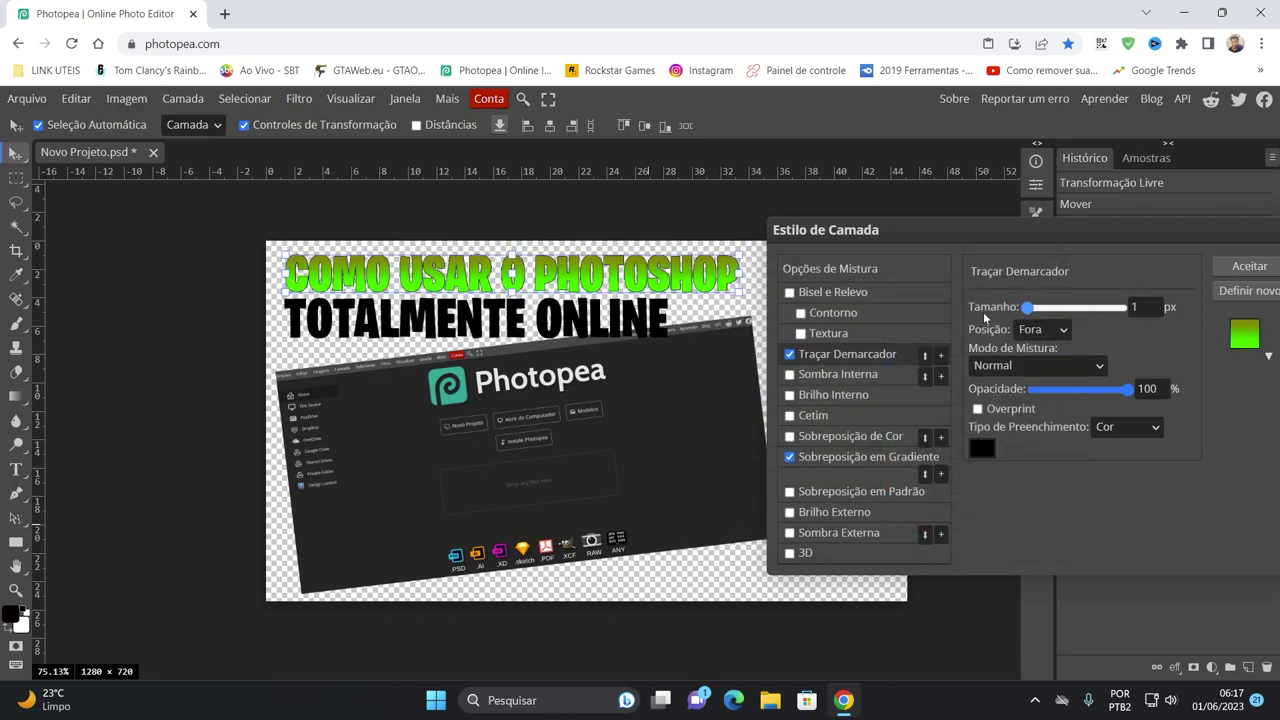
type("3")
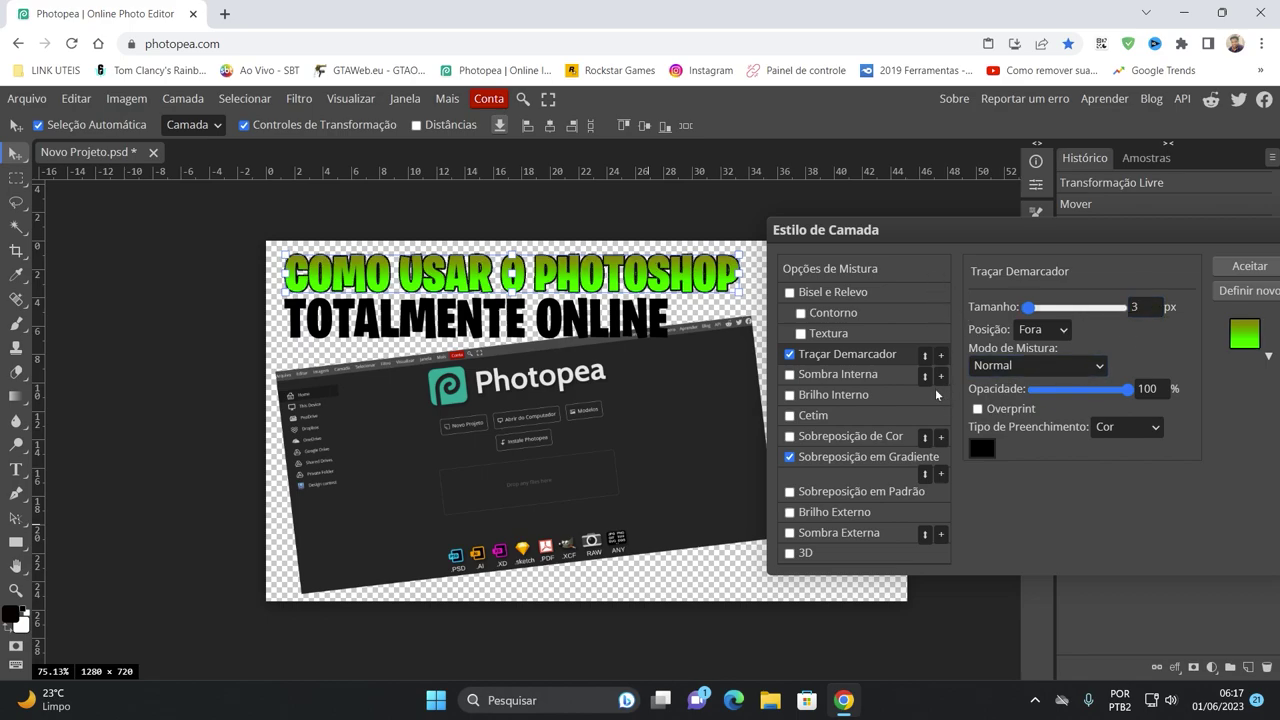
- Keep the outline blend mode at Normal with 100% opacity
left_click(1038, 365)
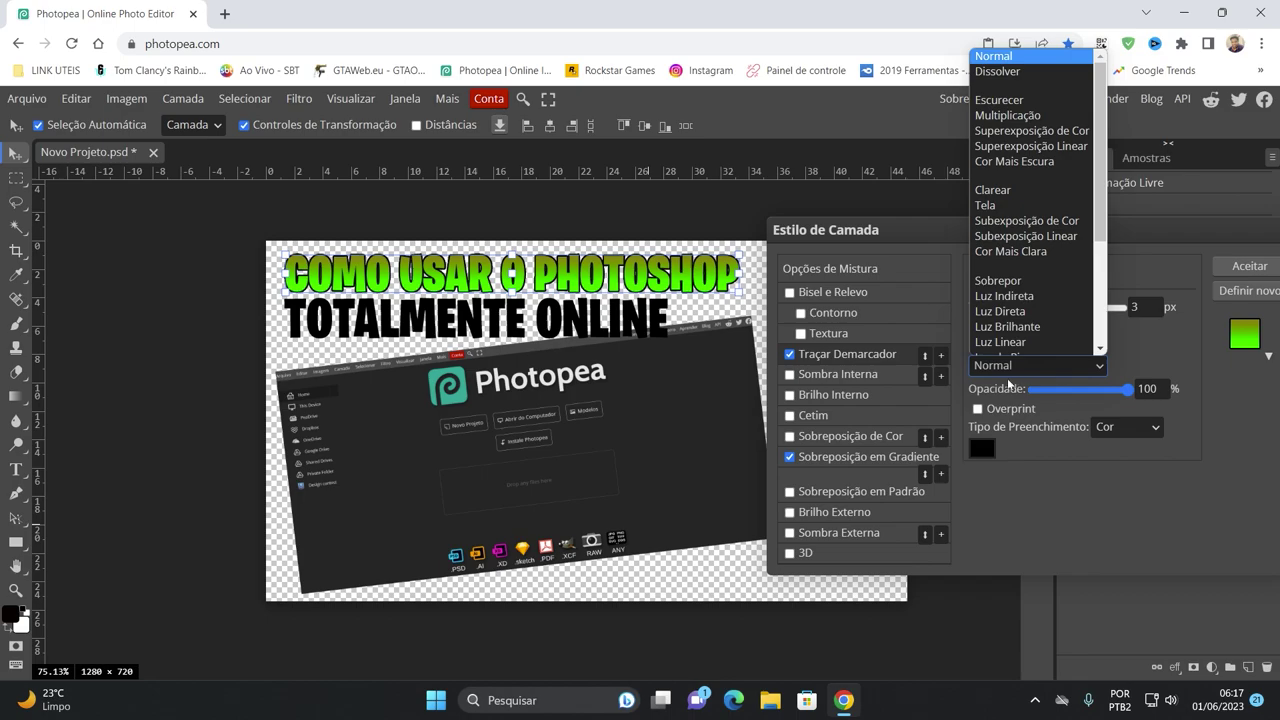
scroll(1005, 318, "down", 1)
left_click(1005, 318)
left_click(1006, 366)
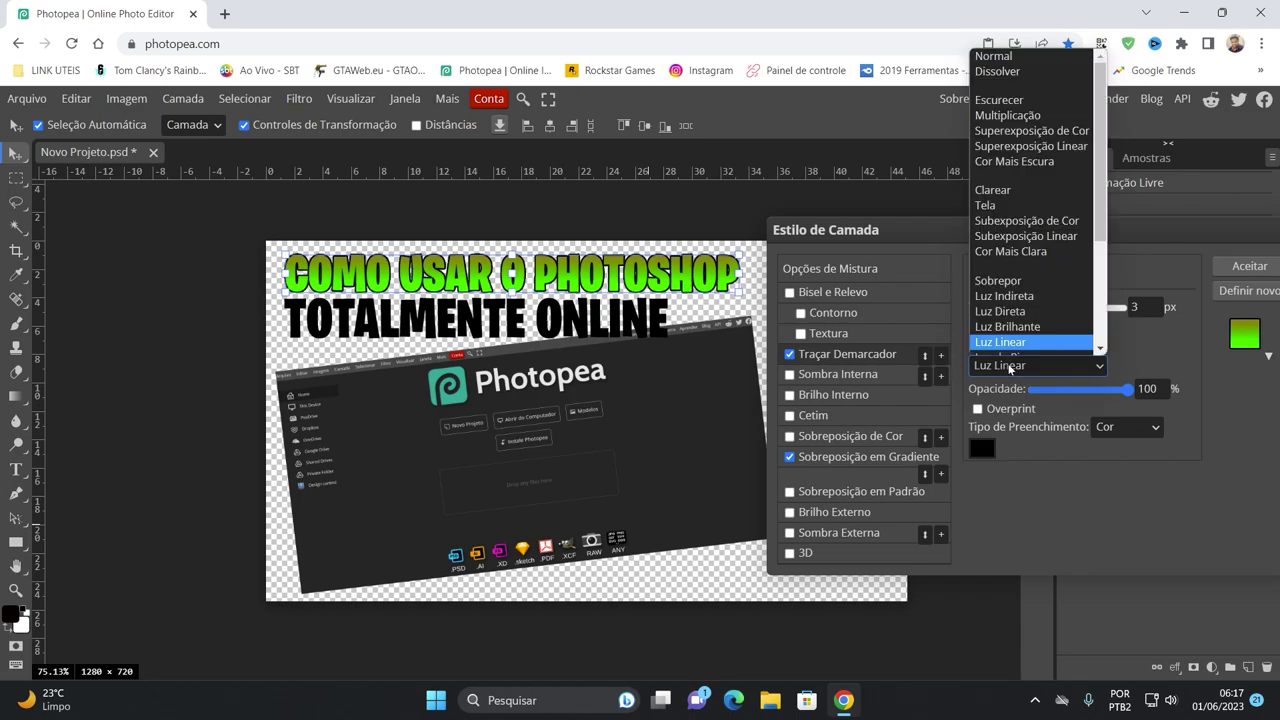
left_click(1014, 56)
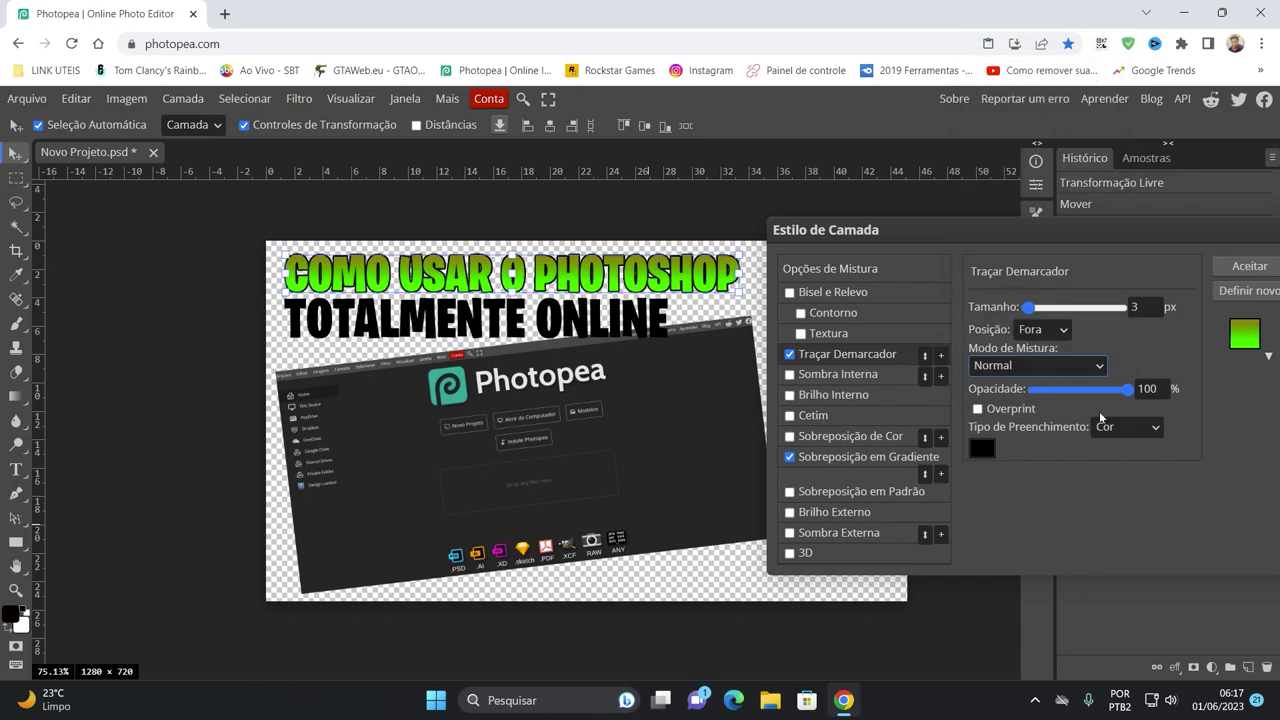
mouse_move(1117, 400)
left_mouse_down()
mouse_move(1081, 400)
mouse_move(1208, 404)
left_mouse_up()
- Enable a black Multiply drop shadow: 100% opacity, 40°, 10 px distance, 8 px size, then accept
left_click(790, 533)
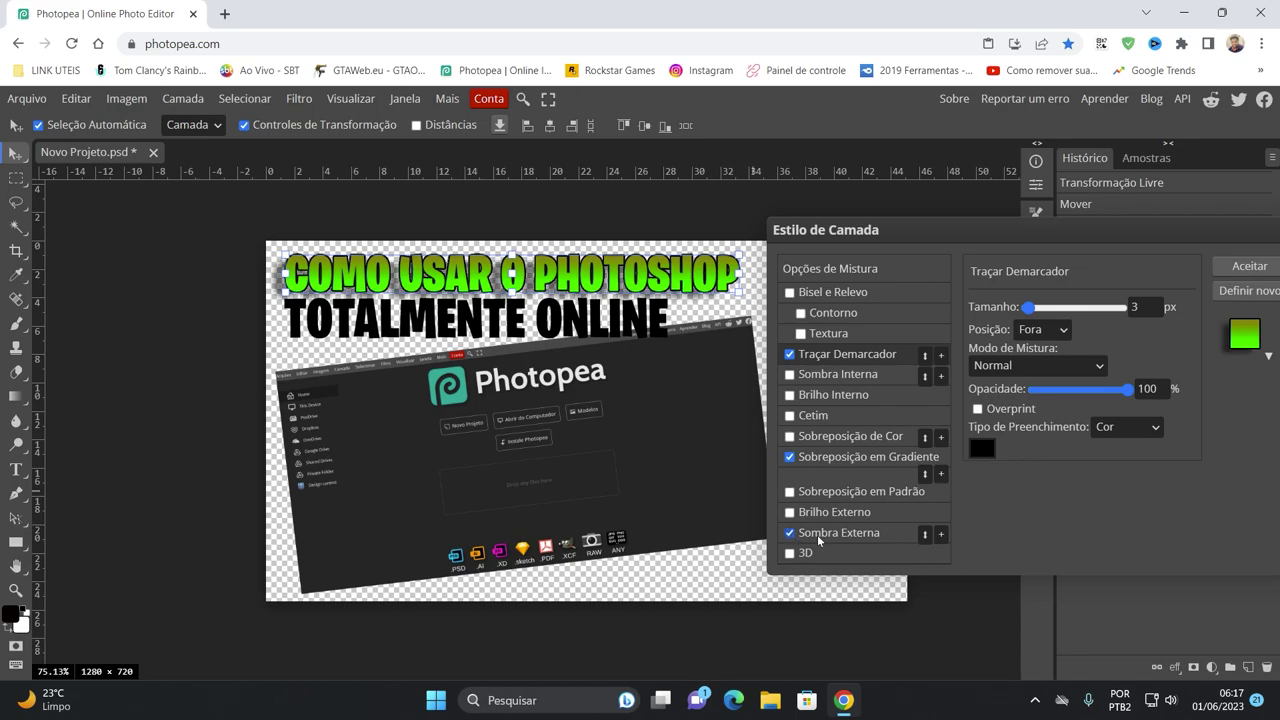
left_click(817, 534)
mouse_move(1105, 362)
left_mouse_down()
mouse_move(1090, 362)
mouse_move(1178, 358)
mouse_move(960, 356)
mouse_move(1194, 357)
left_mouse_up()
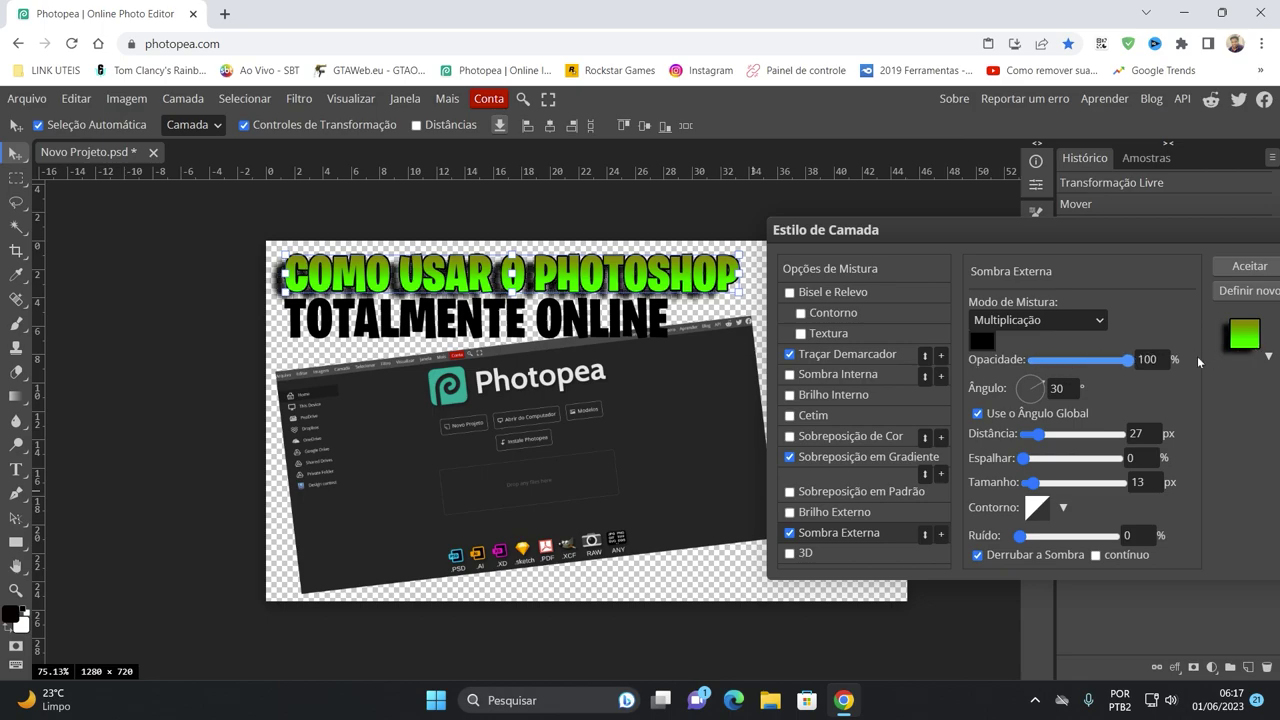
mouse_move(1040, 434)
left_mouse_down()
mouse_move(1061, 438)
mouse_move(1034, 440)
left_mouse_up()
left_click_drag(1032, 484, 1069, 485)
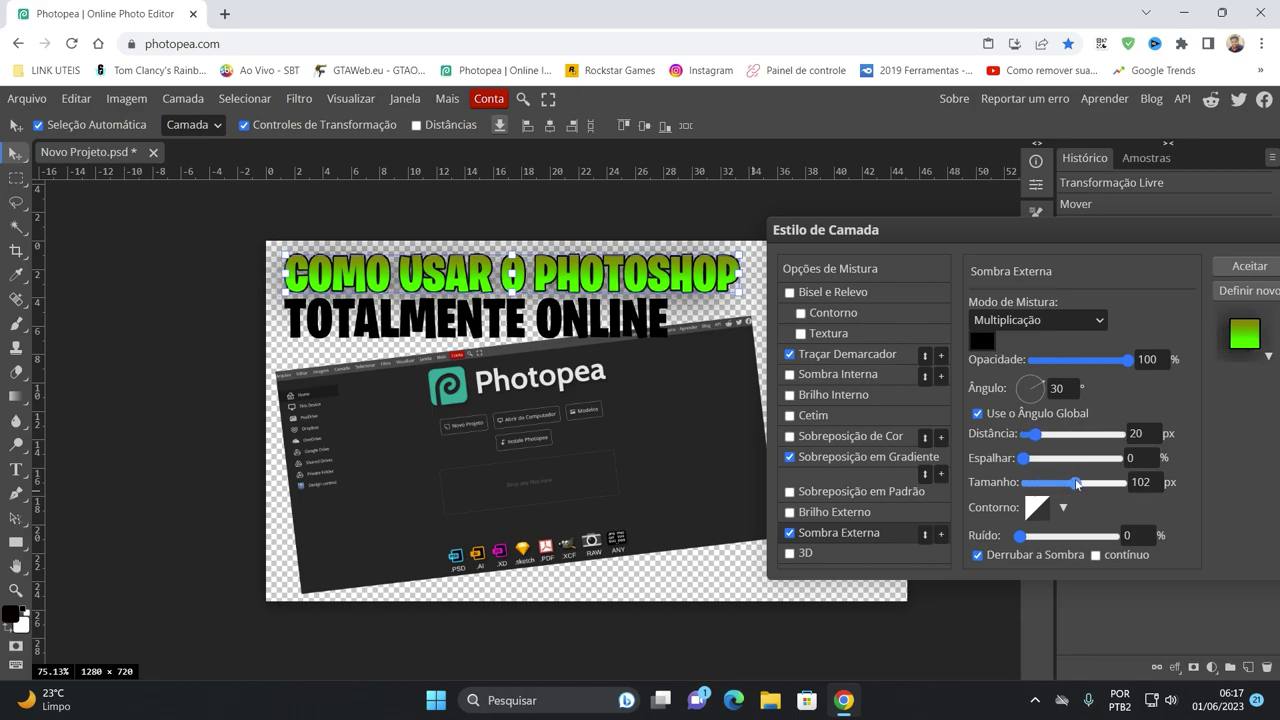
left_click_drag(1069, 485, 967, 481)
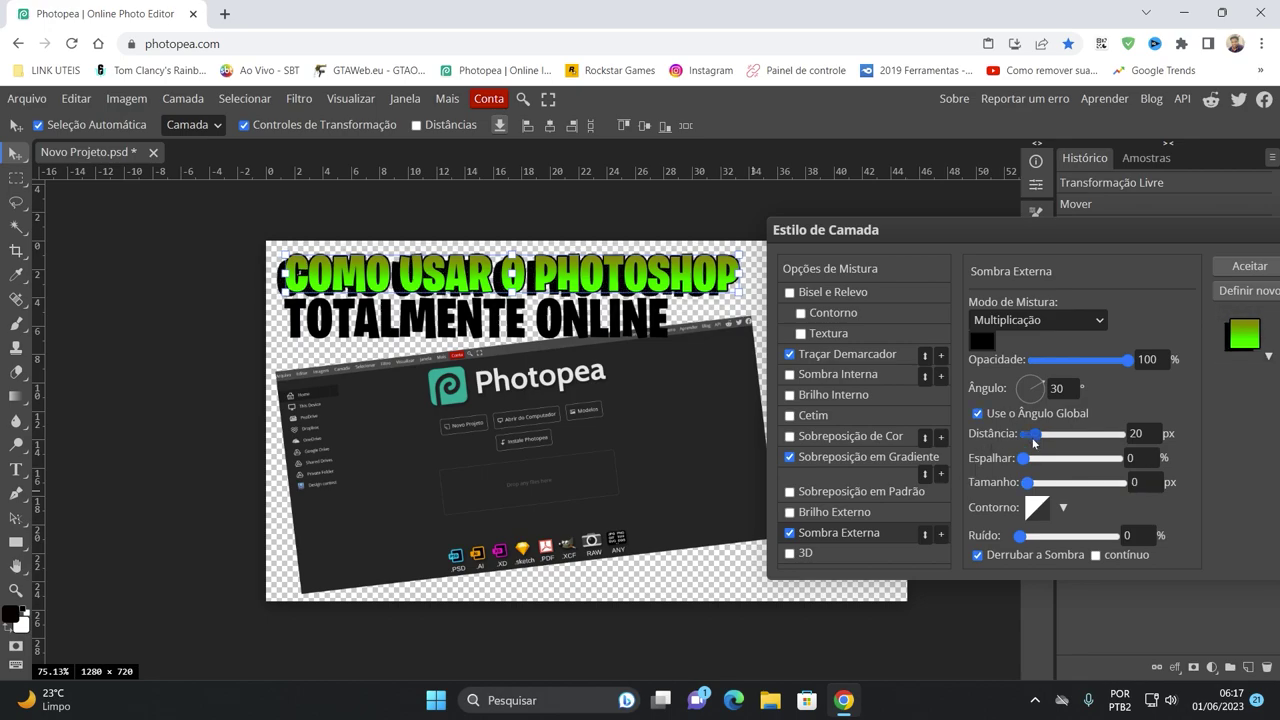
left_click_drag(1036, 436, 1033, 438)
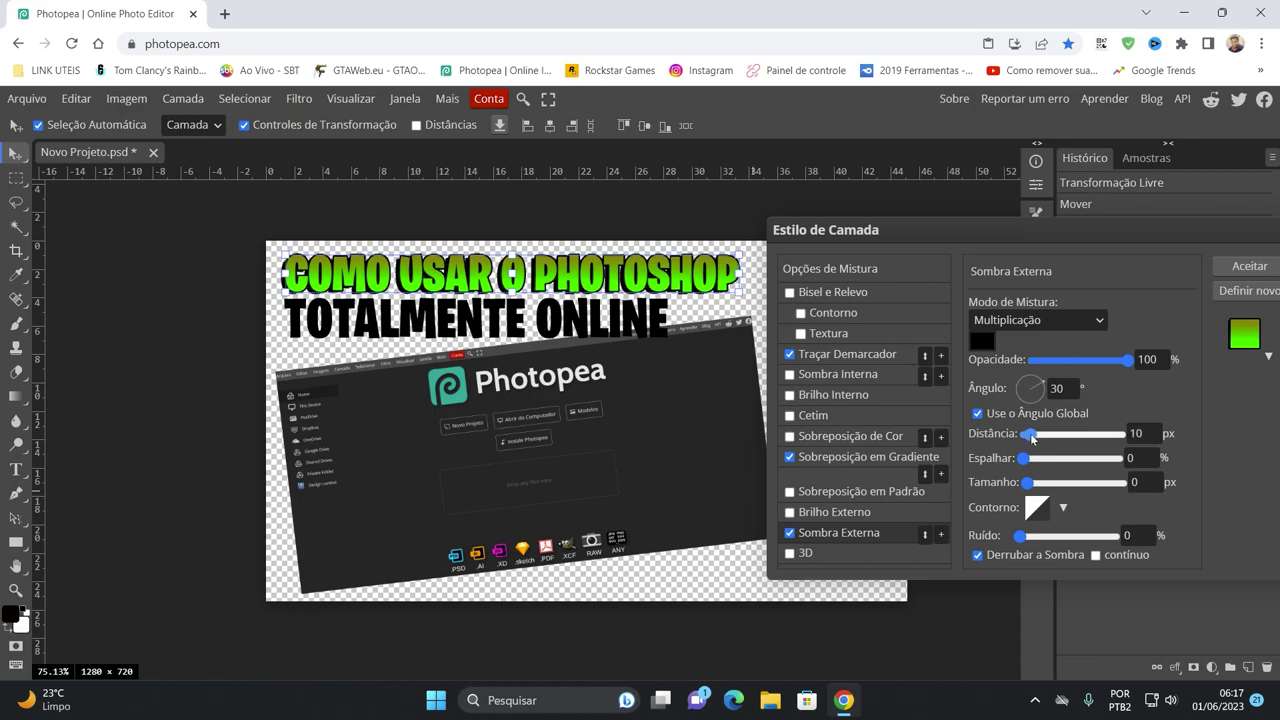
left_click_drag(1025, 482, 1030, 483)
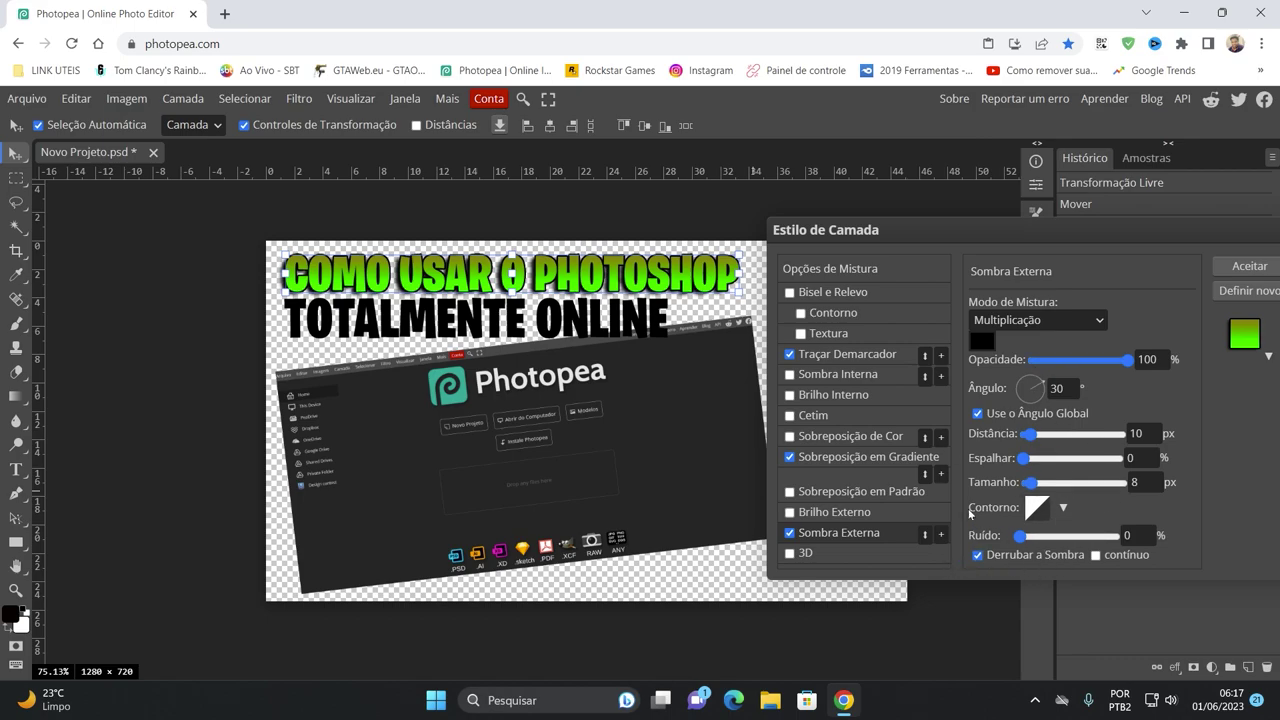
left_click_drag(563, 284, 562, 284)
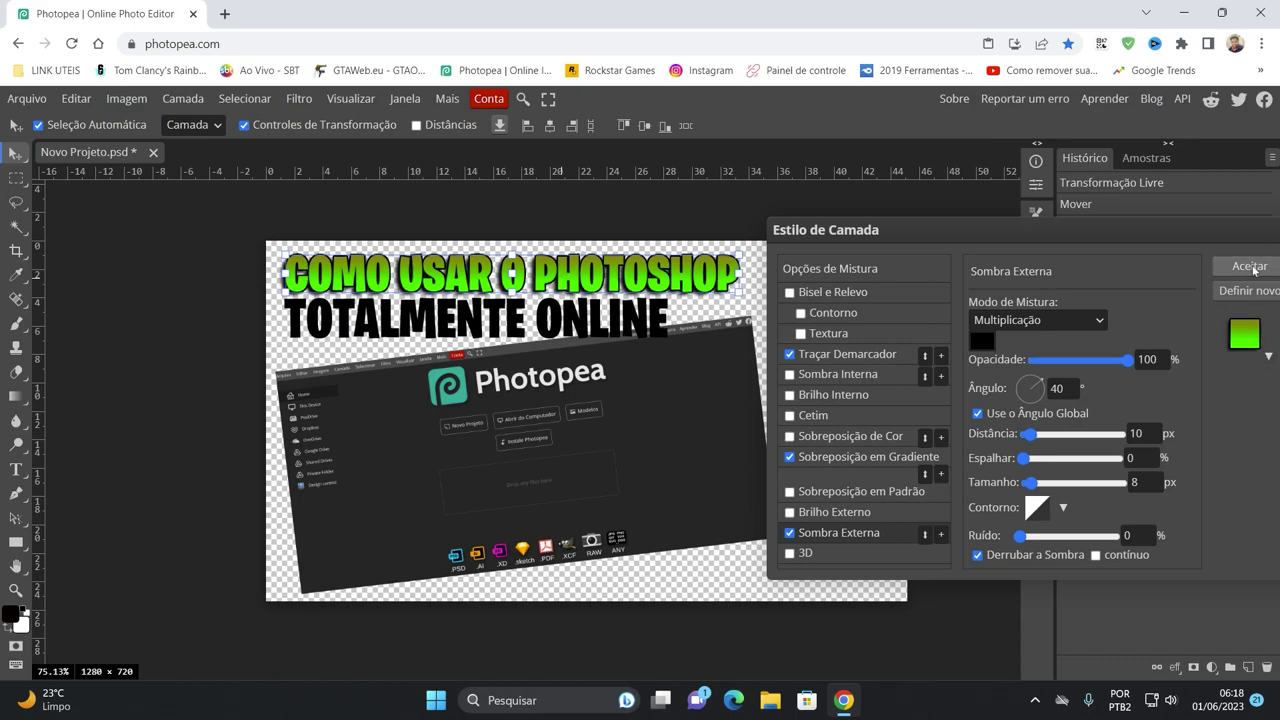
left_click(1249, 266)
- Apply Gradient Overlay, Drop Shadow and Stroke styles to the TOTALMENTE ONLINE layer
left_click_drag(600, 272, 595, 269)
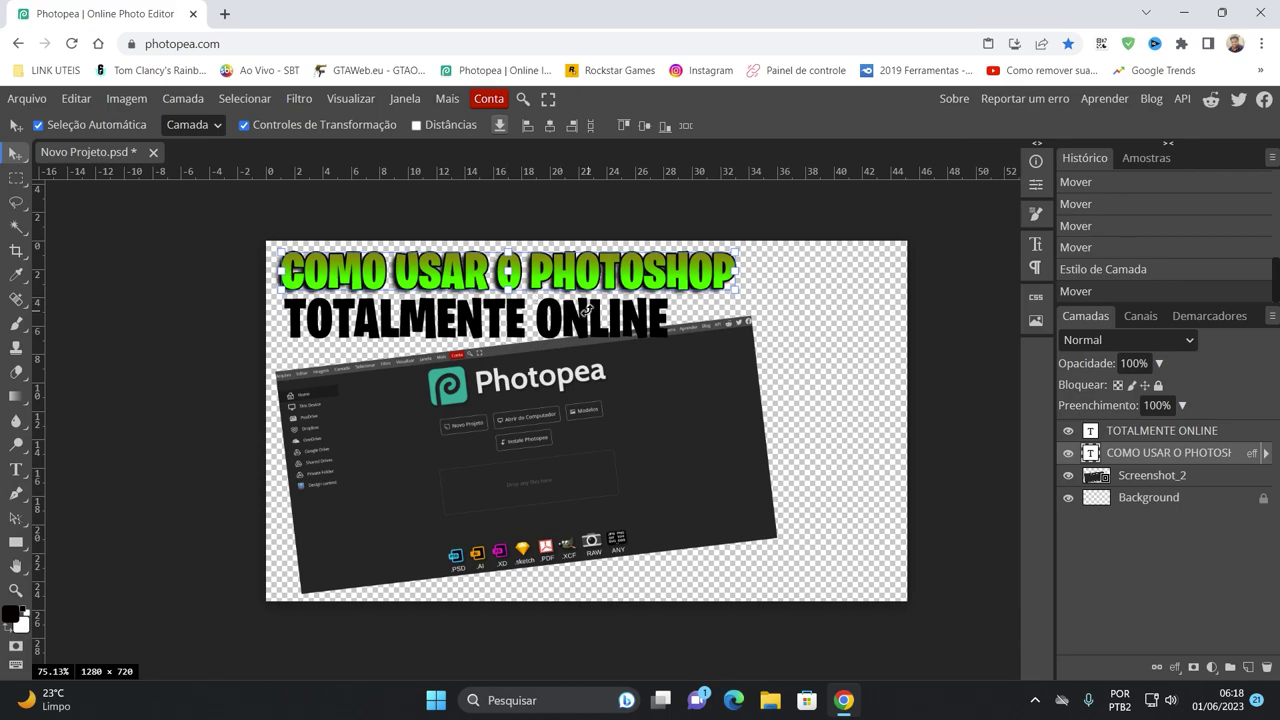
left_click(1143, 433)
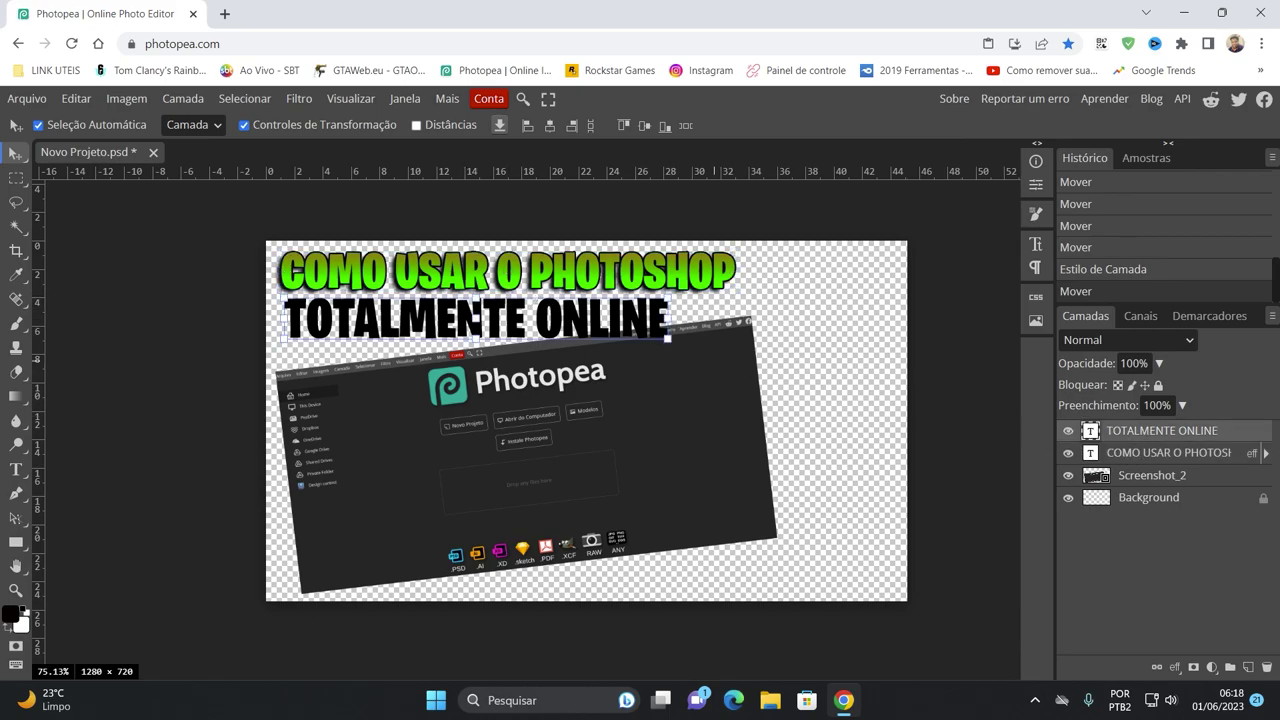
right_click(1136, 430)
left_click(1080, 233)
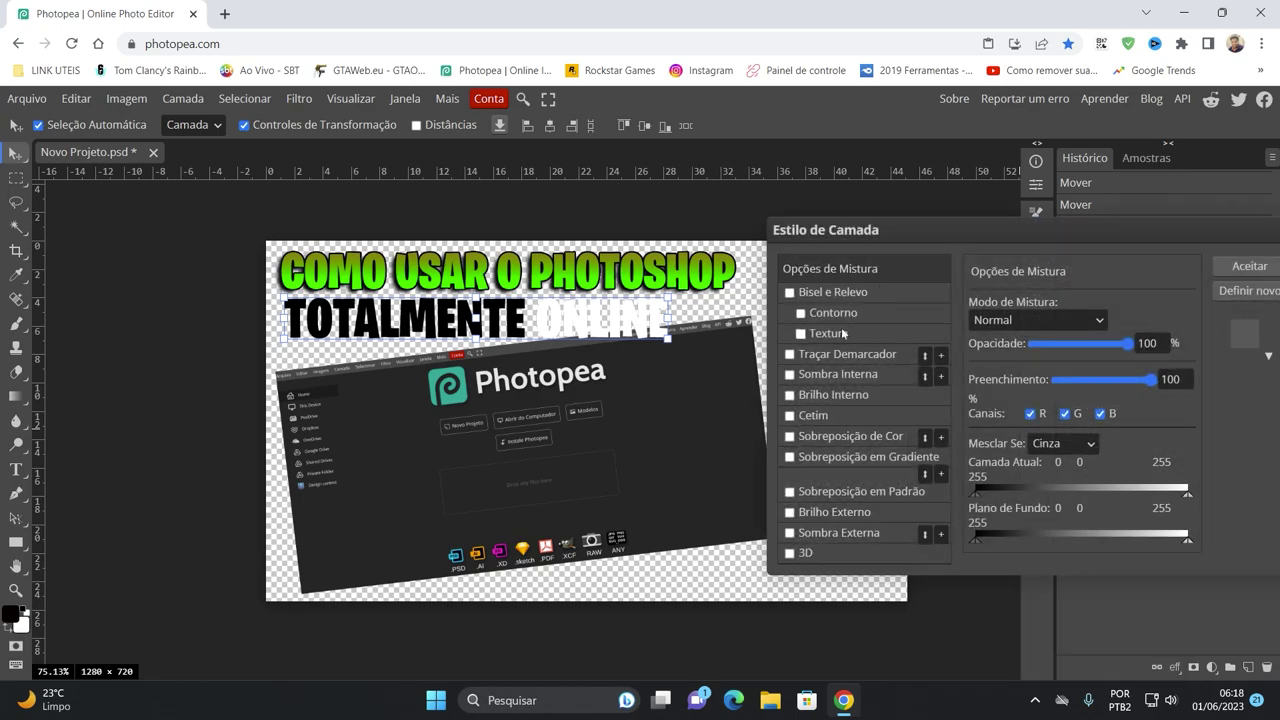
left_click(843, 456)
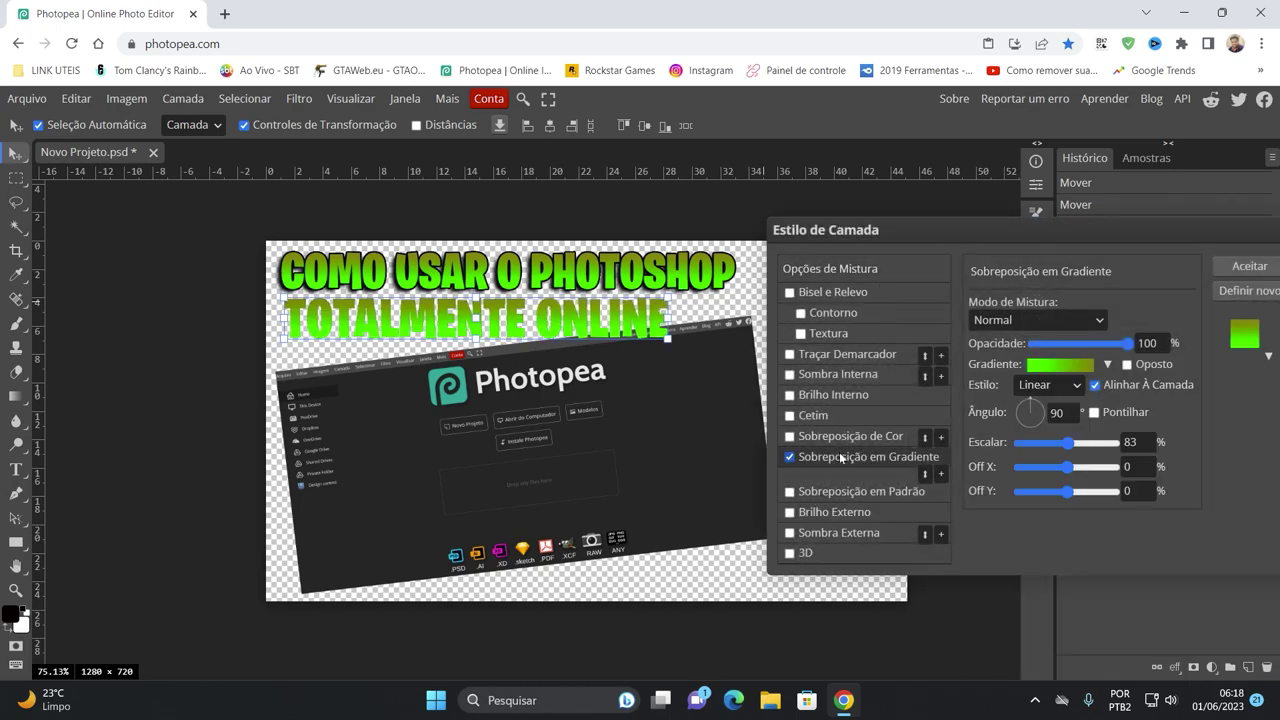
left_click(790, 534)
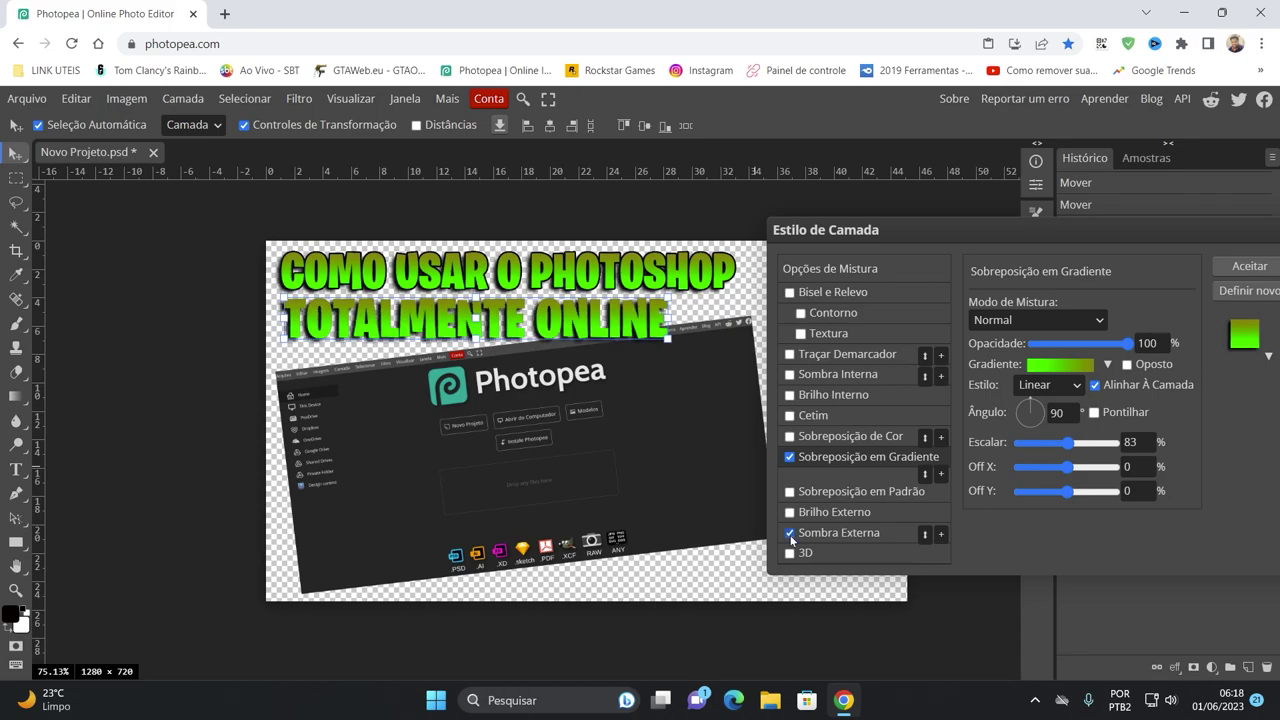
left_click(790, 355)
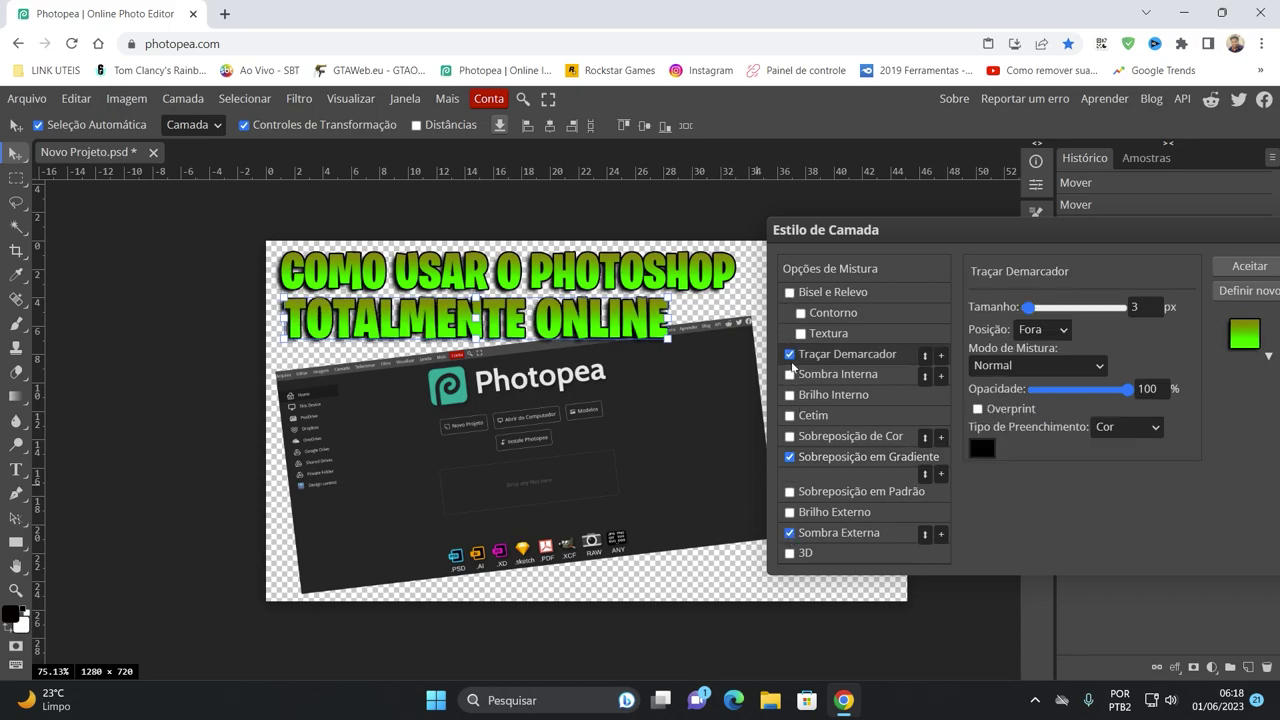
left_click(1249, 266)
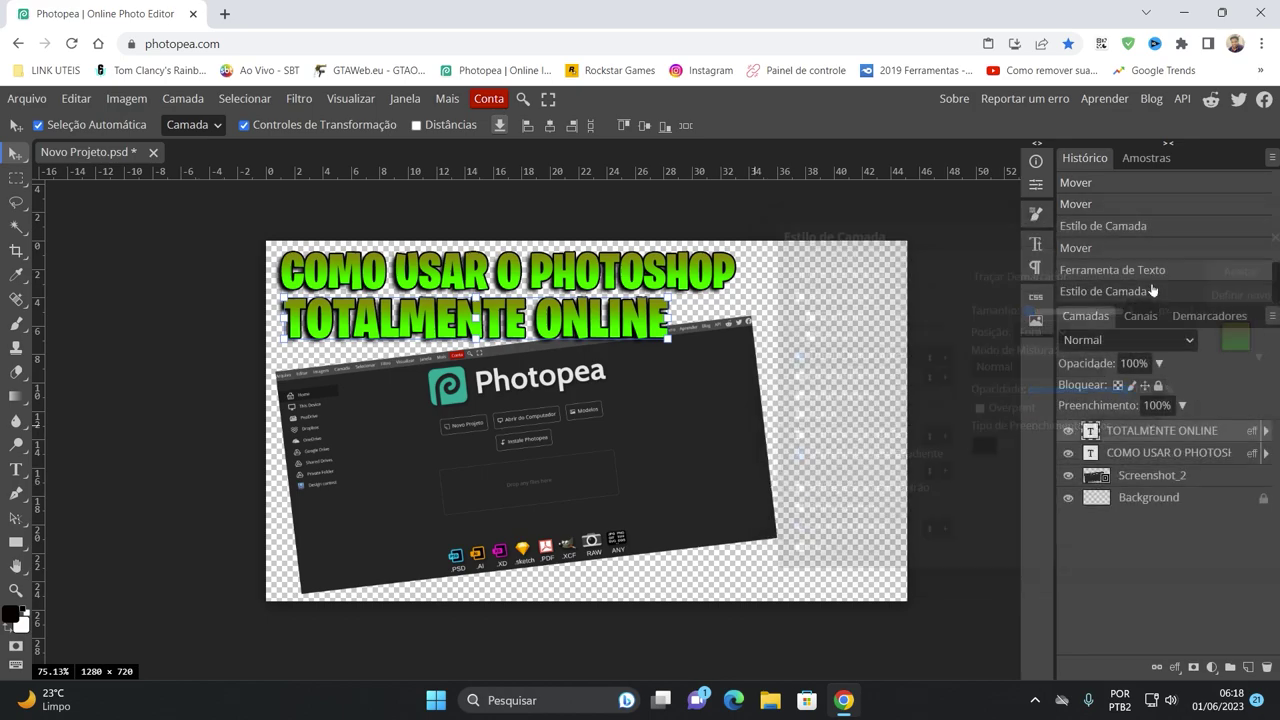
- Nudge the tilted screenshot slightly right and down
left_click(536, 324)
left_click(818, 440)
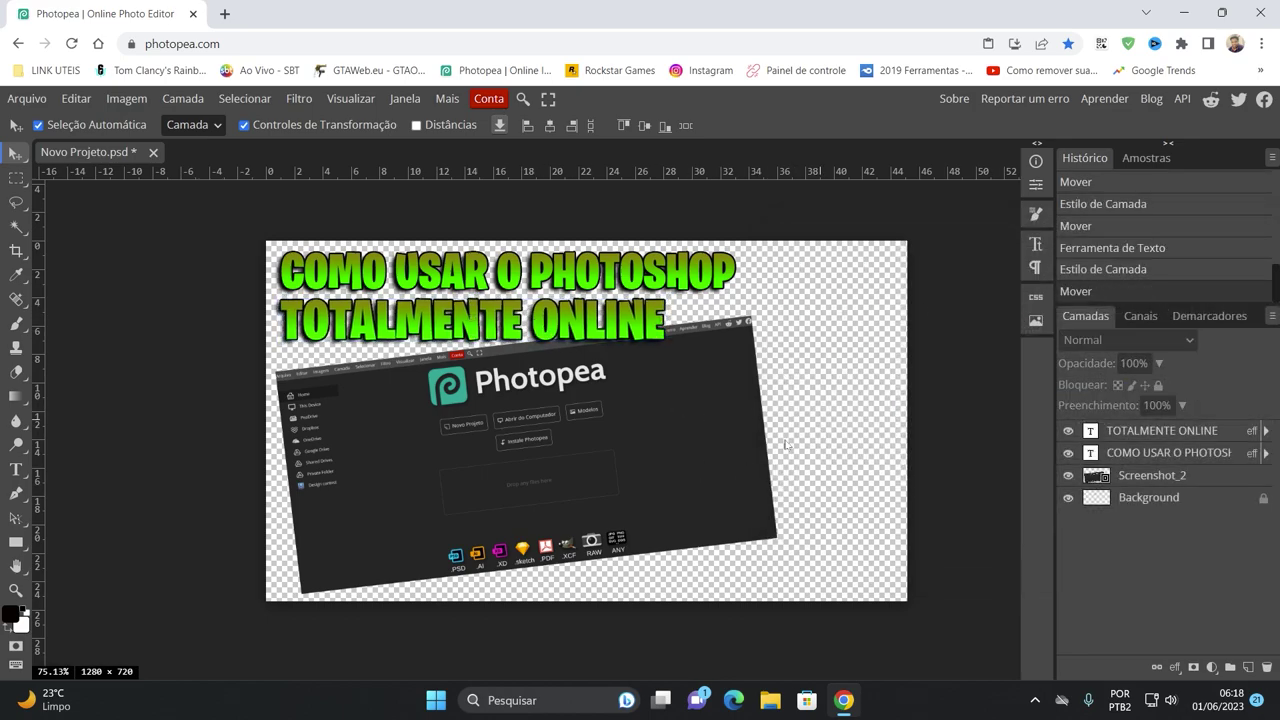
left_click_drag(691, 477, 696, 480)
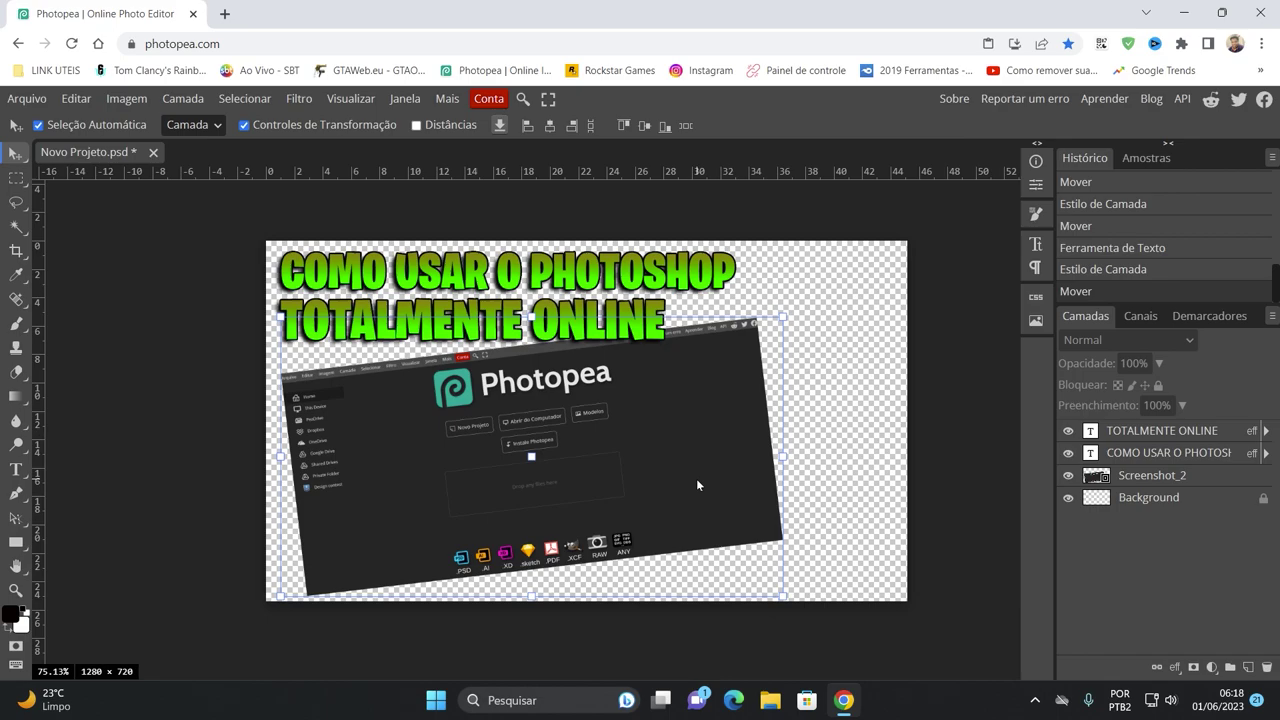
left_click(863, 483)
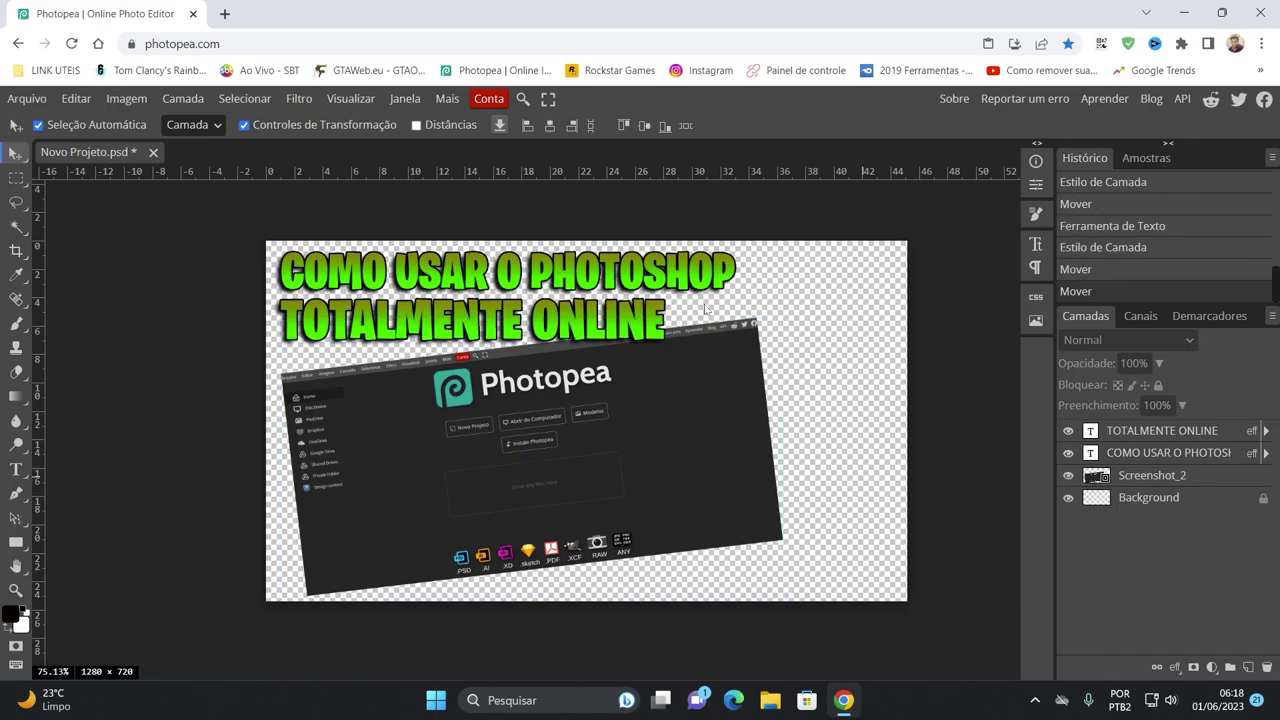
- Search Google for 'ESCRITORIO NEON' in a new browser tab
left_click(224, 13)
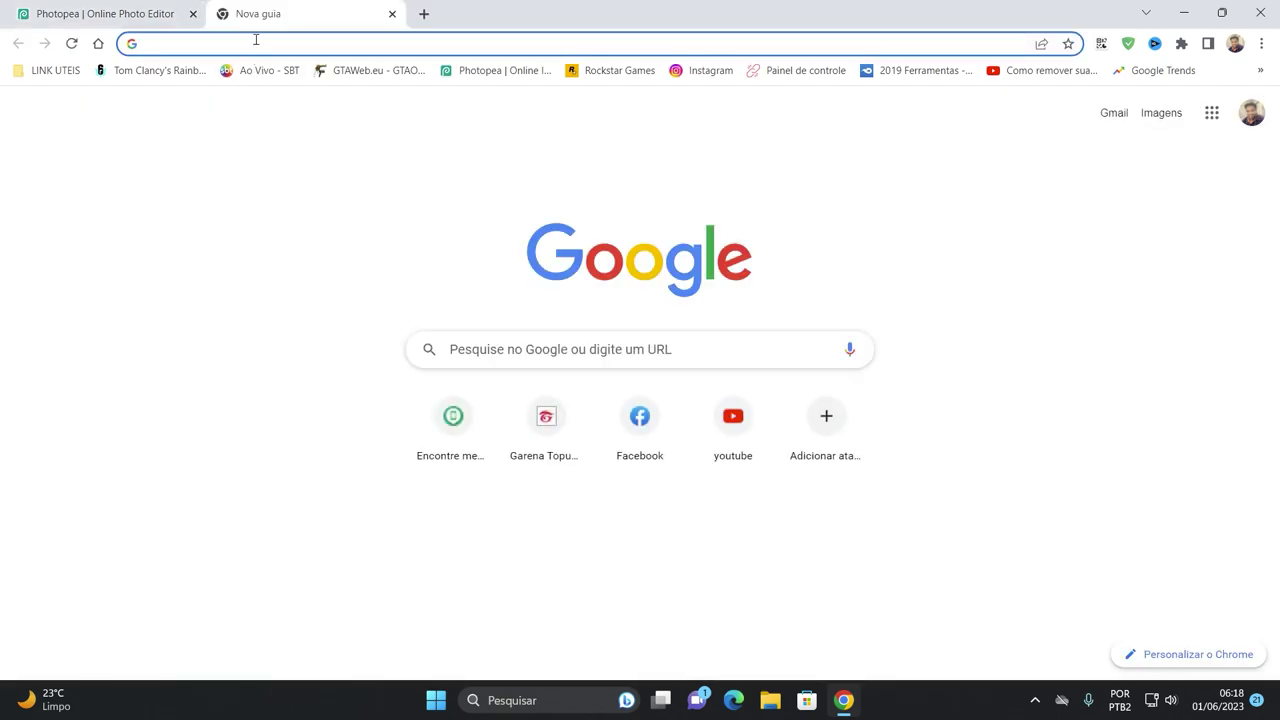
type("GOOGLE")
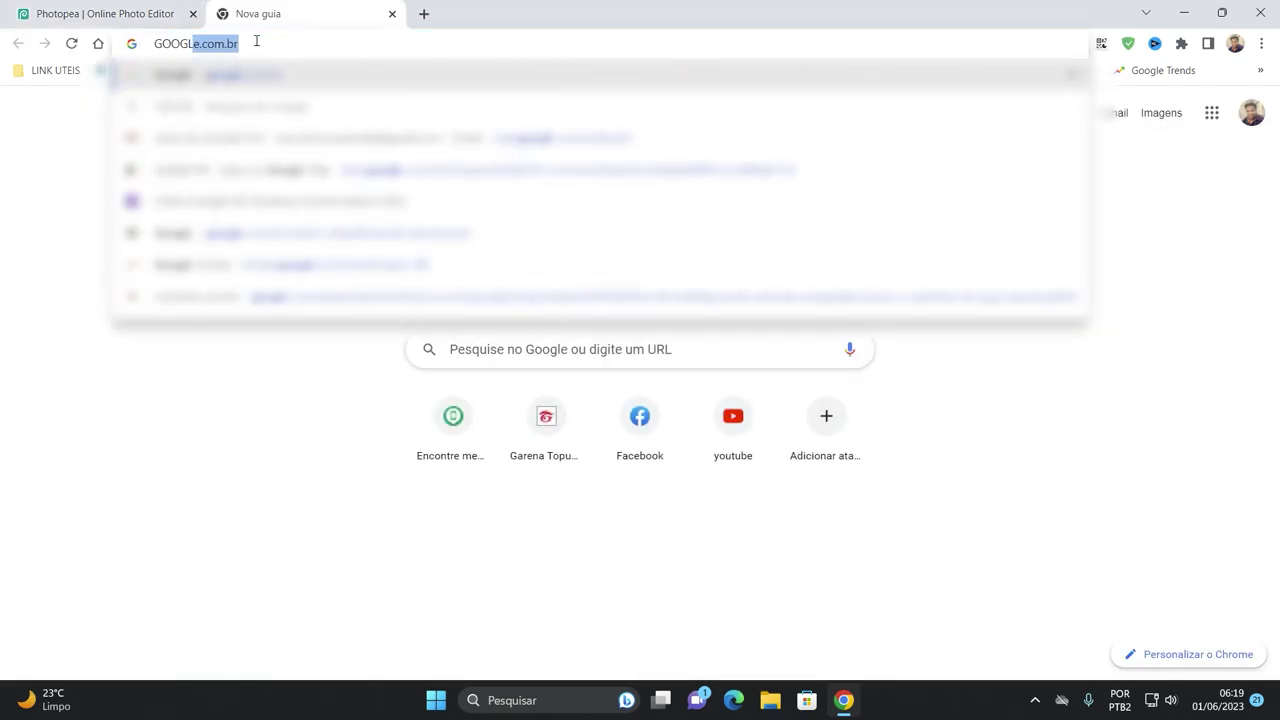
key("Return")
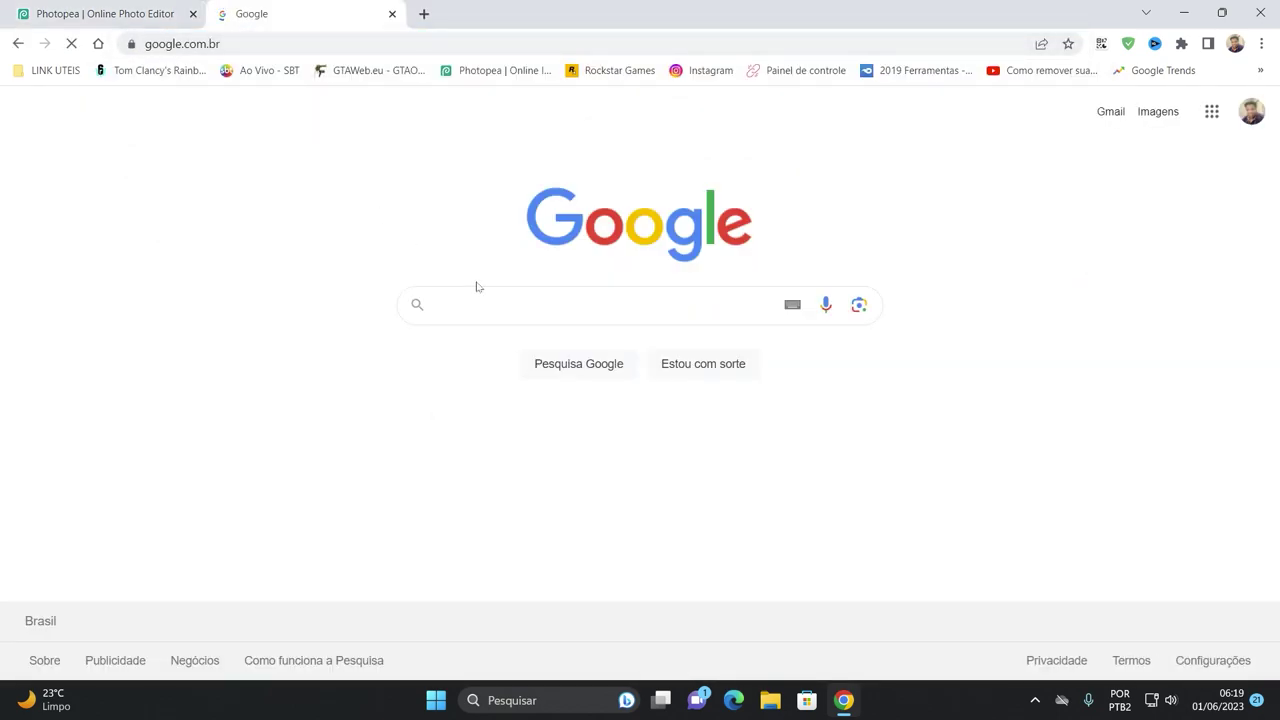
type("ESCRITOR")
key("BackSpace")
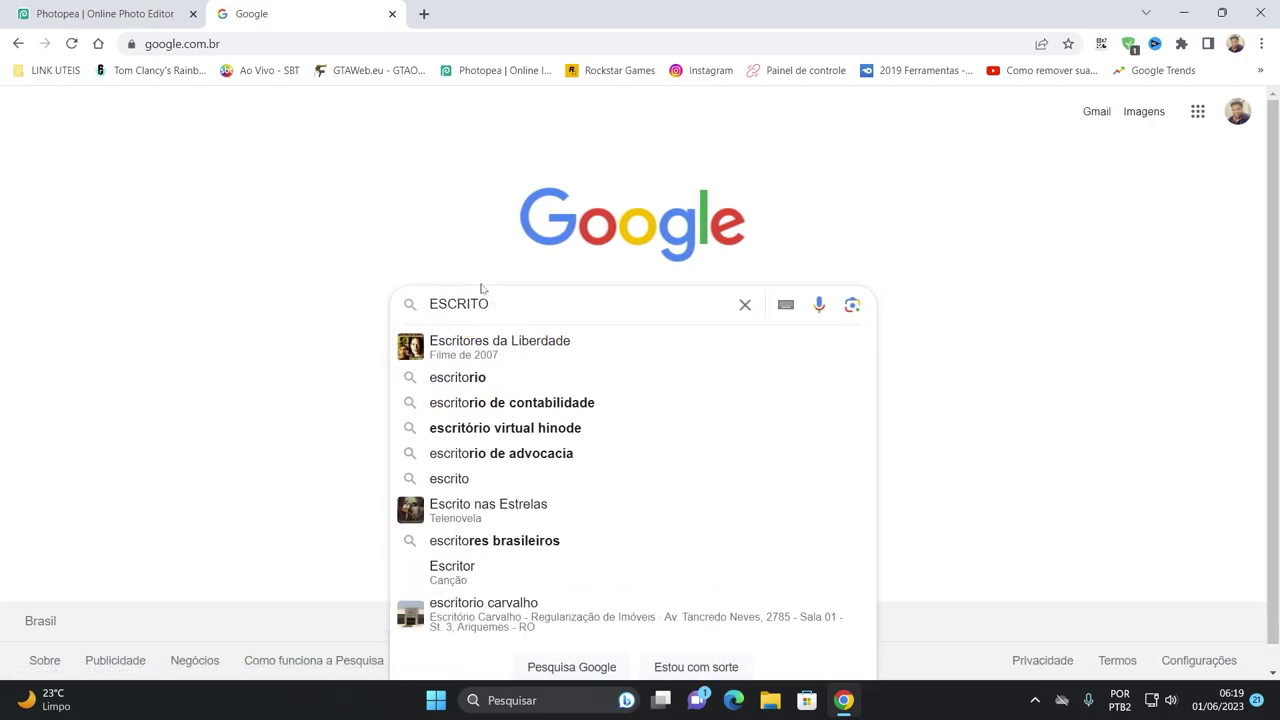
key("BackSpace")
type("ORIO ")
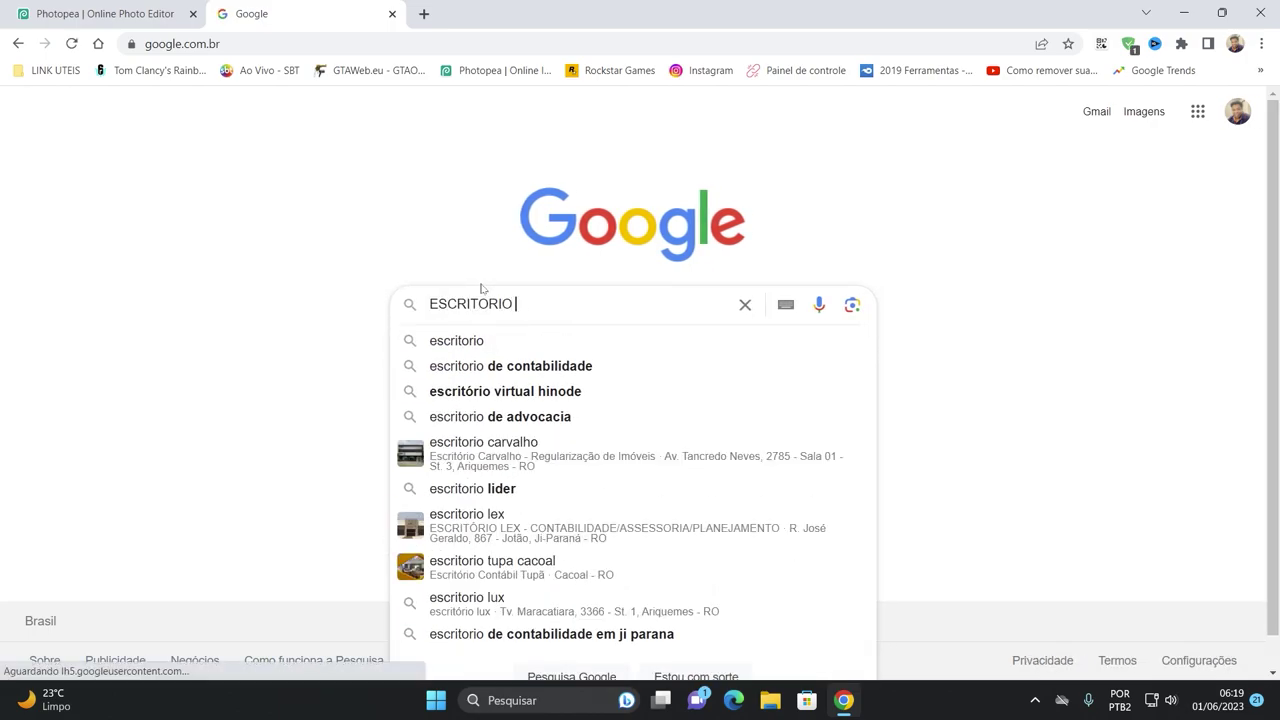
type("NEON")
key("Return")
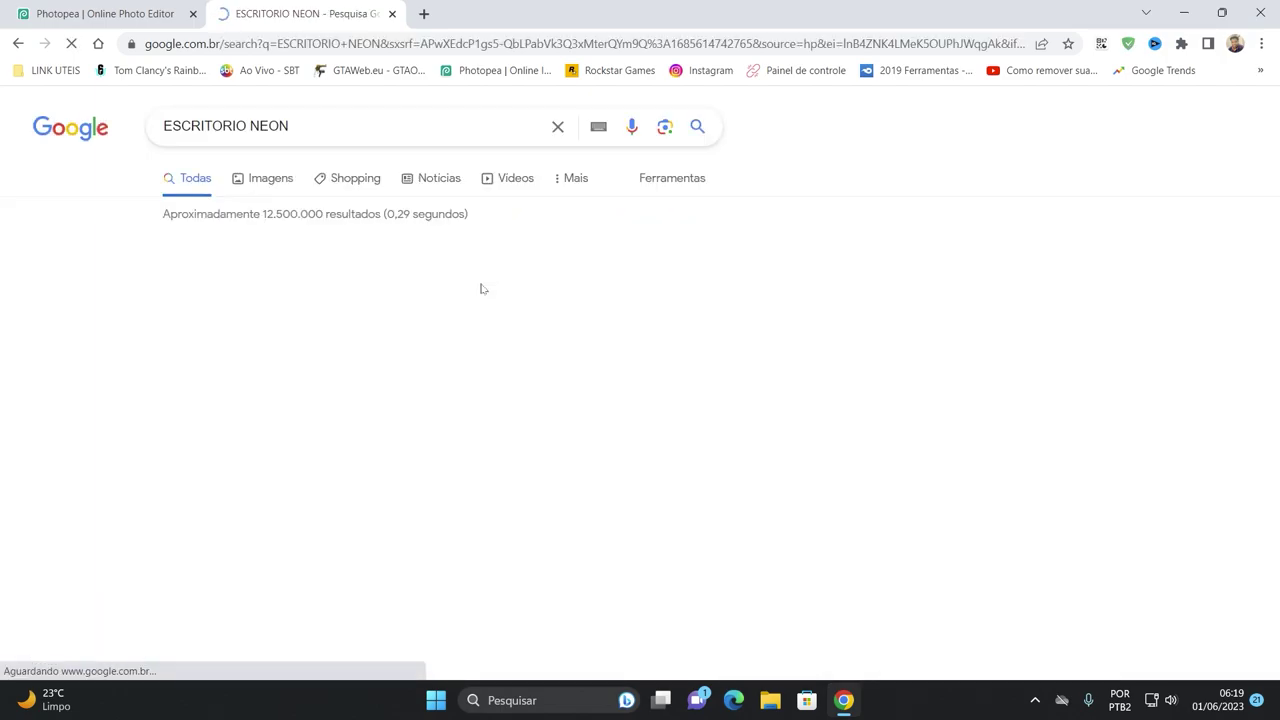
- Copy the Pngtree neon corridor image from the image results and return to Photopea
left_click(265, 180)
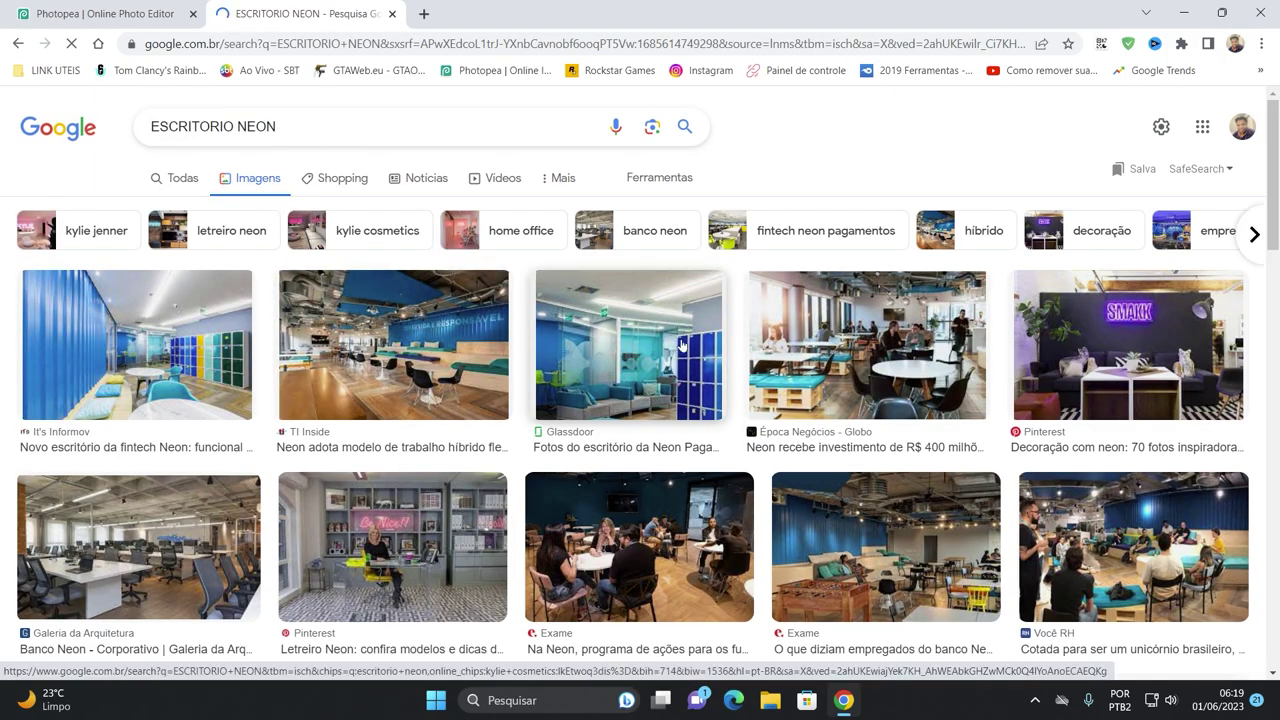
scroll(598, 508, "down", 2)
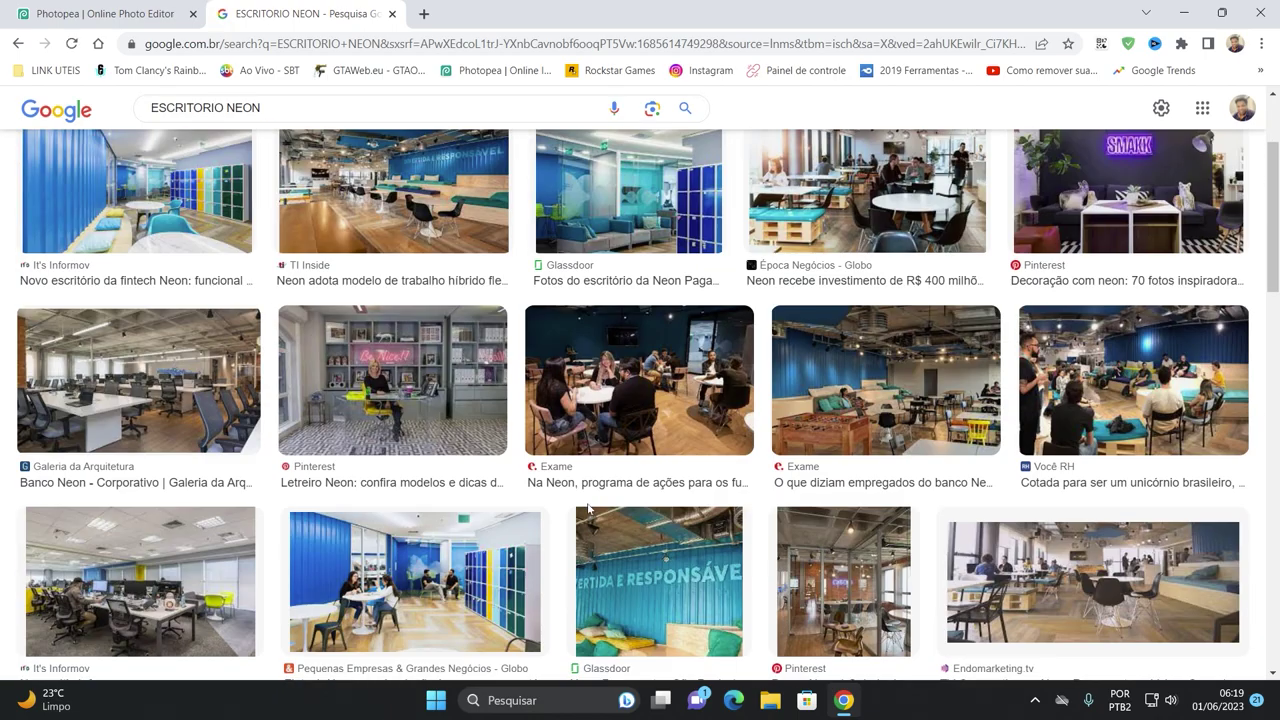
scroll(590, 515, "down", 2)
scroll(585, 515, "down", 2)
scroll(585, 515, "down", 3)
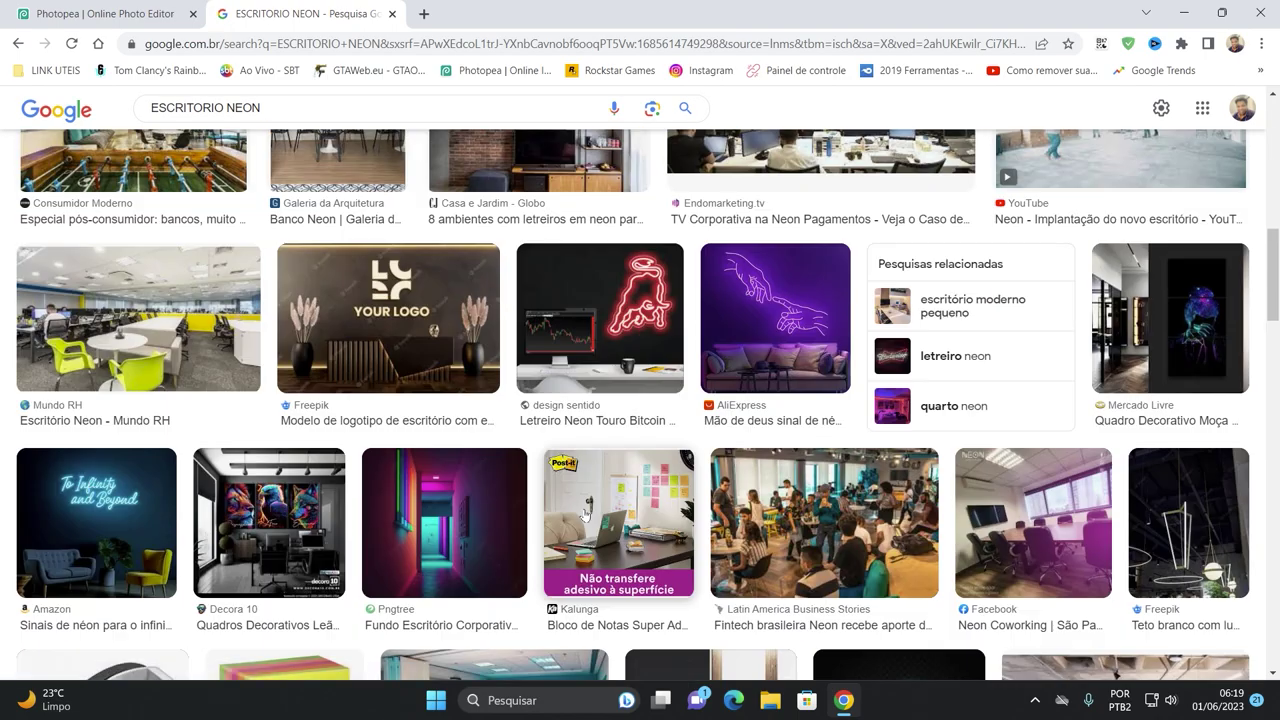
scroll(585, 515, "down", 1)
scroll(585, 515, "down", 1)
scroll(585, 515, "down", 1)
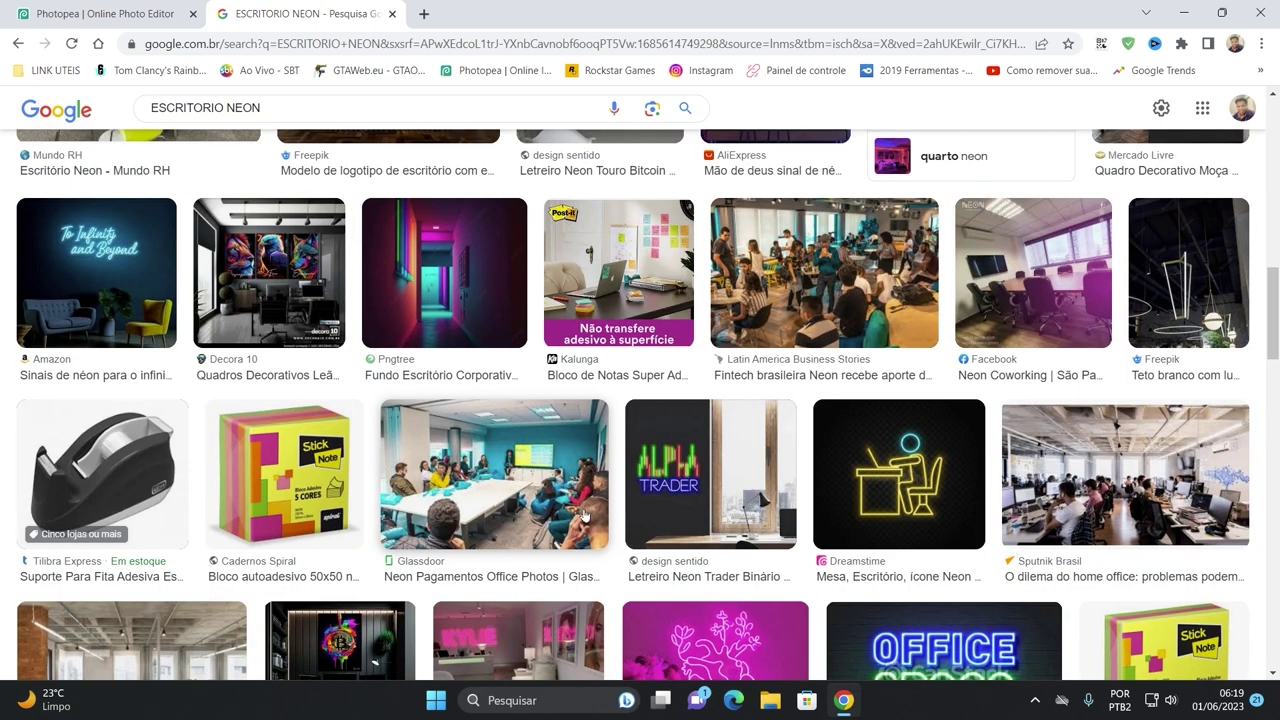
scroll(585, 515, "down", 1)
scroll(585, 515, "up", 2)
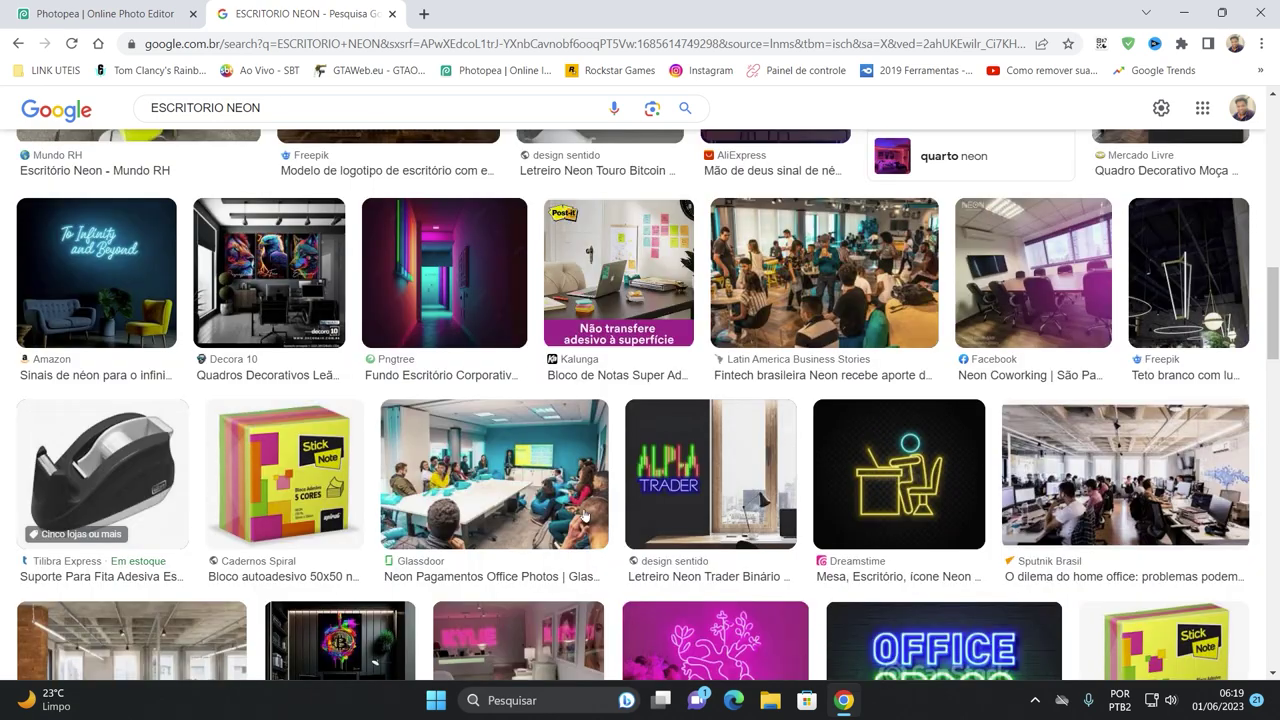
scroll(585, 515, "down", 1)
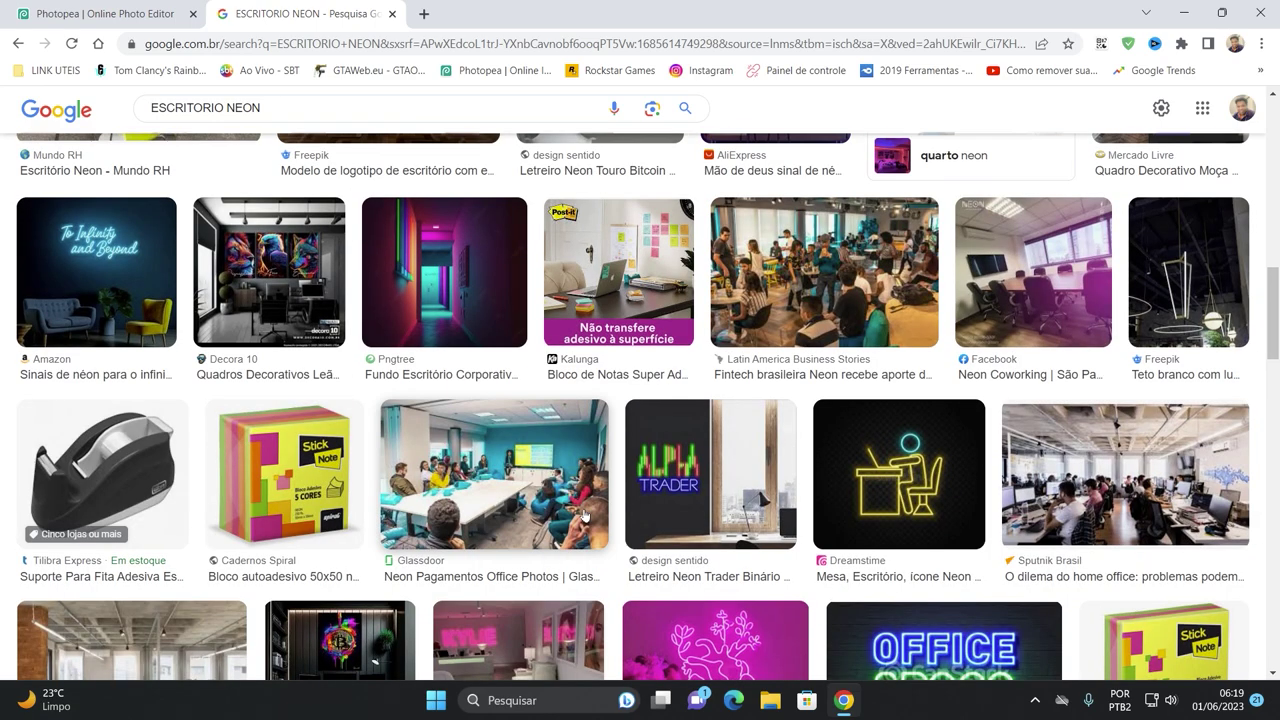
left_click(444, 272)
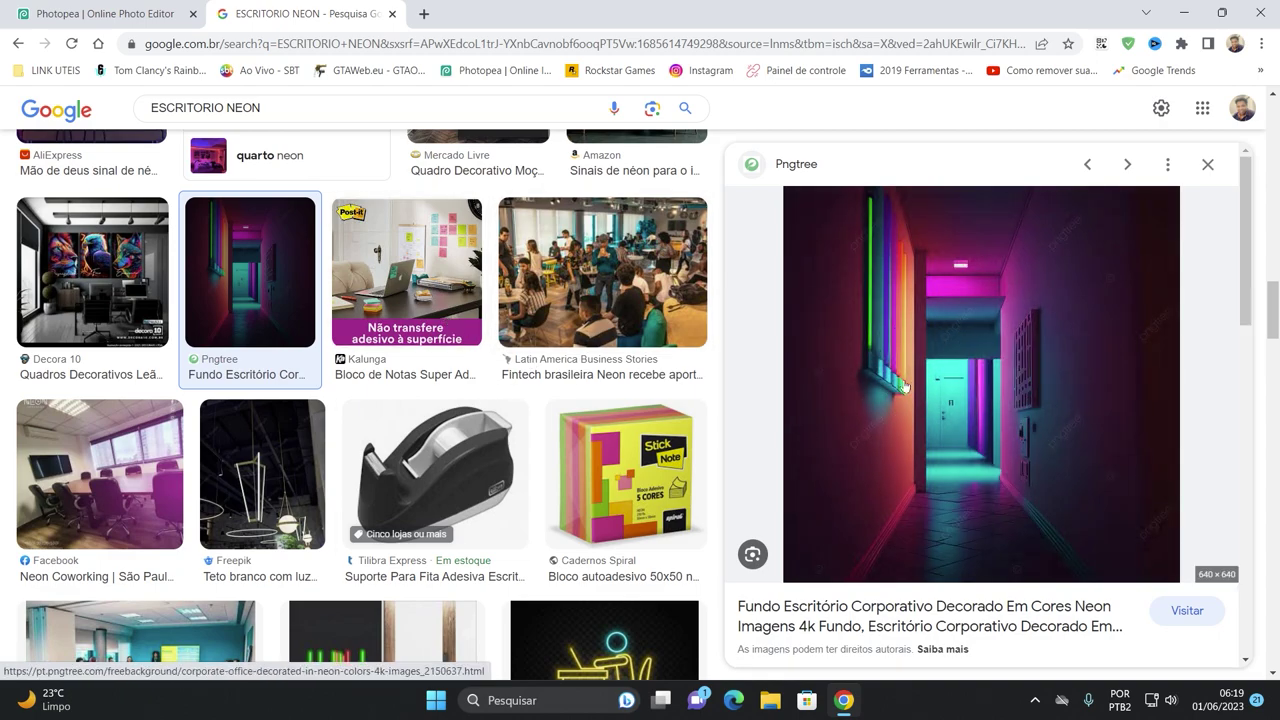
right_click(861, 391)
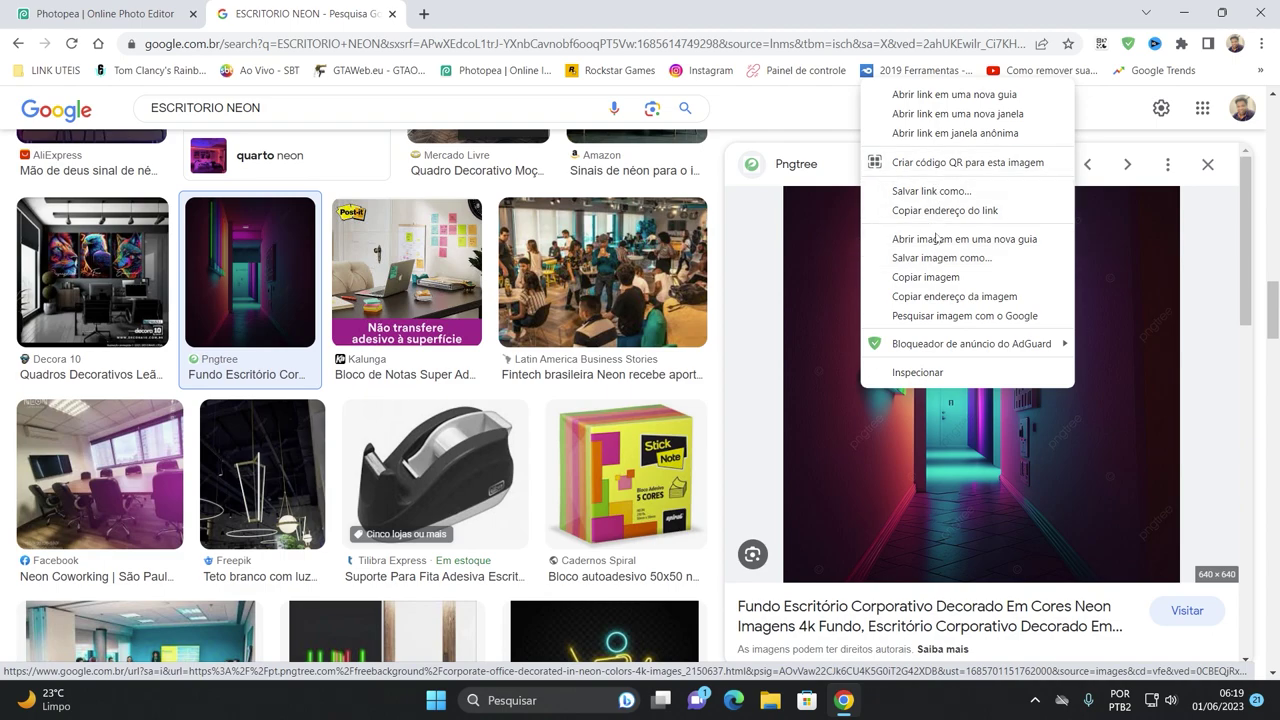
left_click(932, 277)
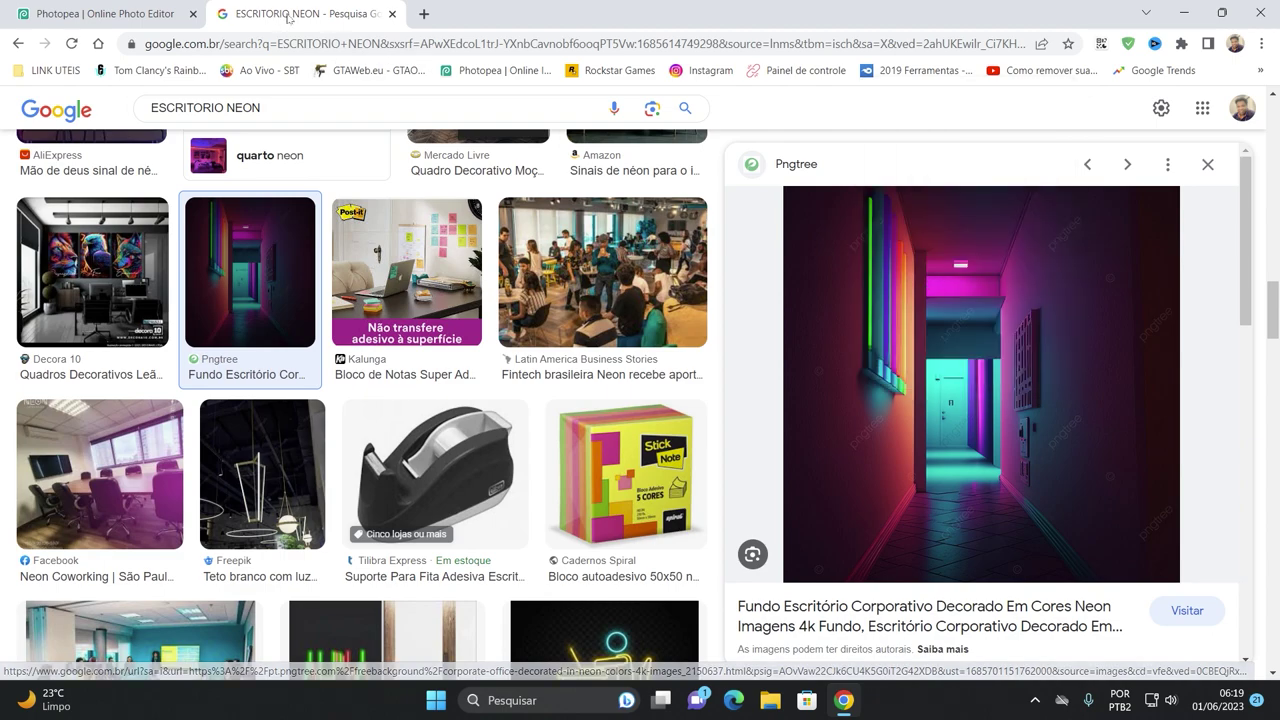
left_click(135, 13)
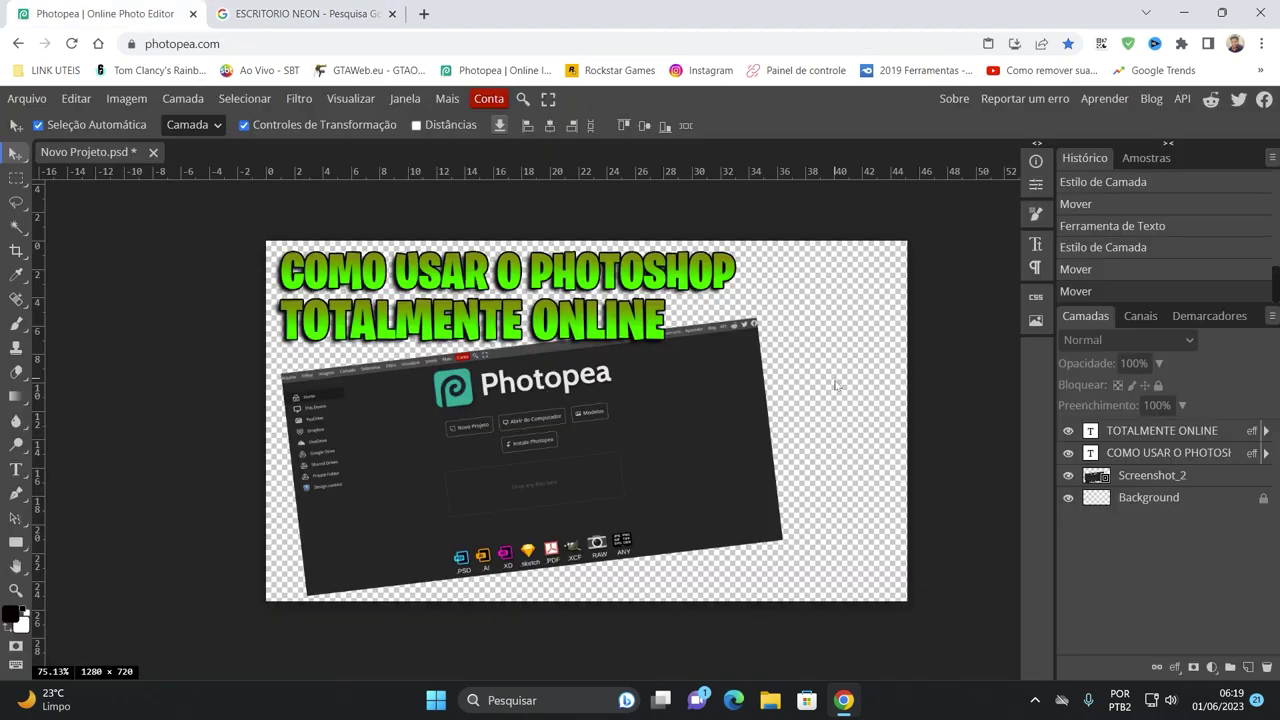
- Paste the neon corridor as Camada 1, scale it about 201% to fill the canvas, and place it below Screenshot_2
key("ctrl+v")
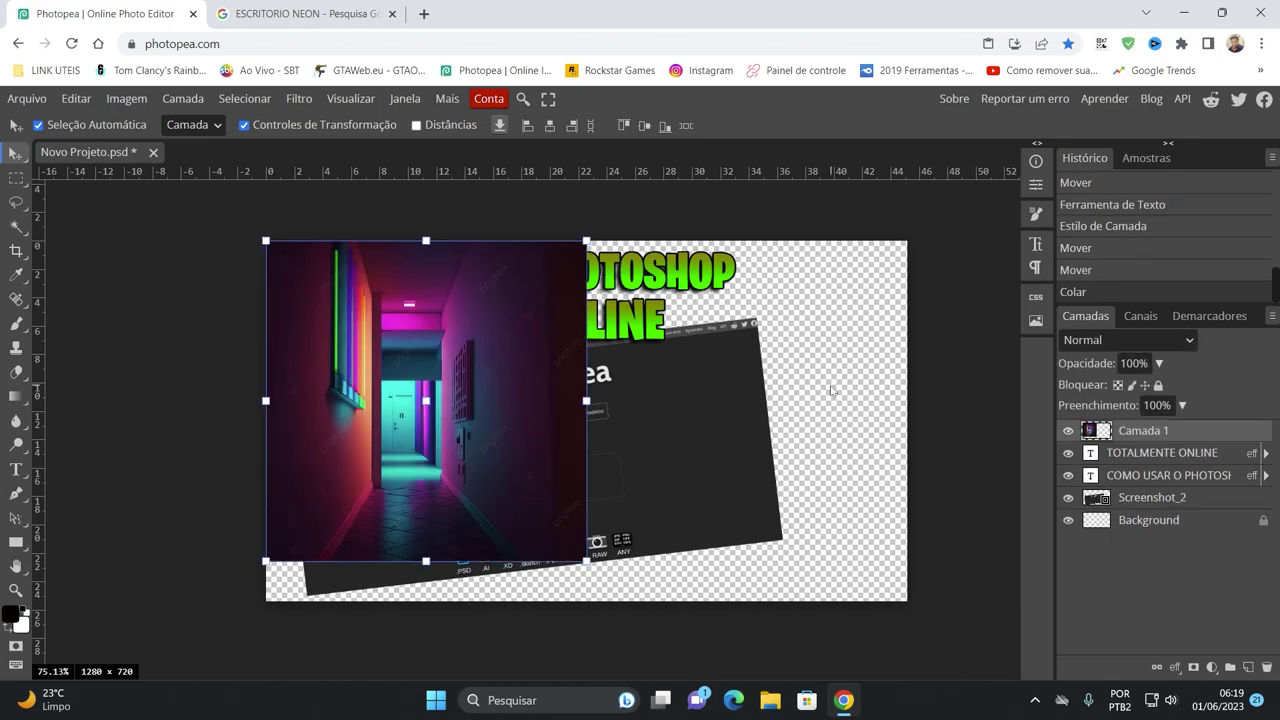
left_click_drag(462, 404, 612, 424)
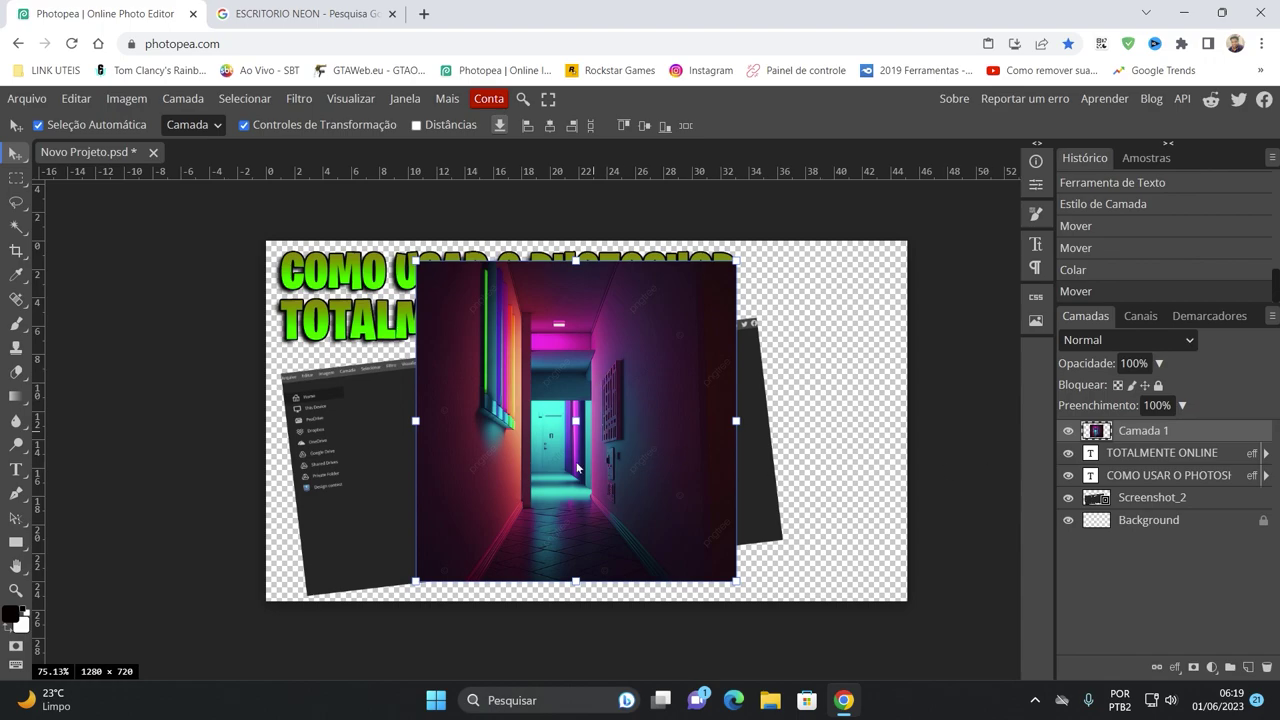
left_click_drag(425, 425, 268, 423)
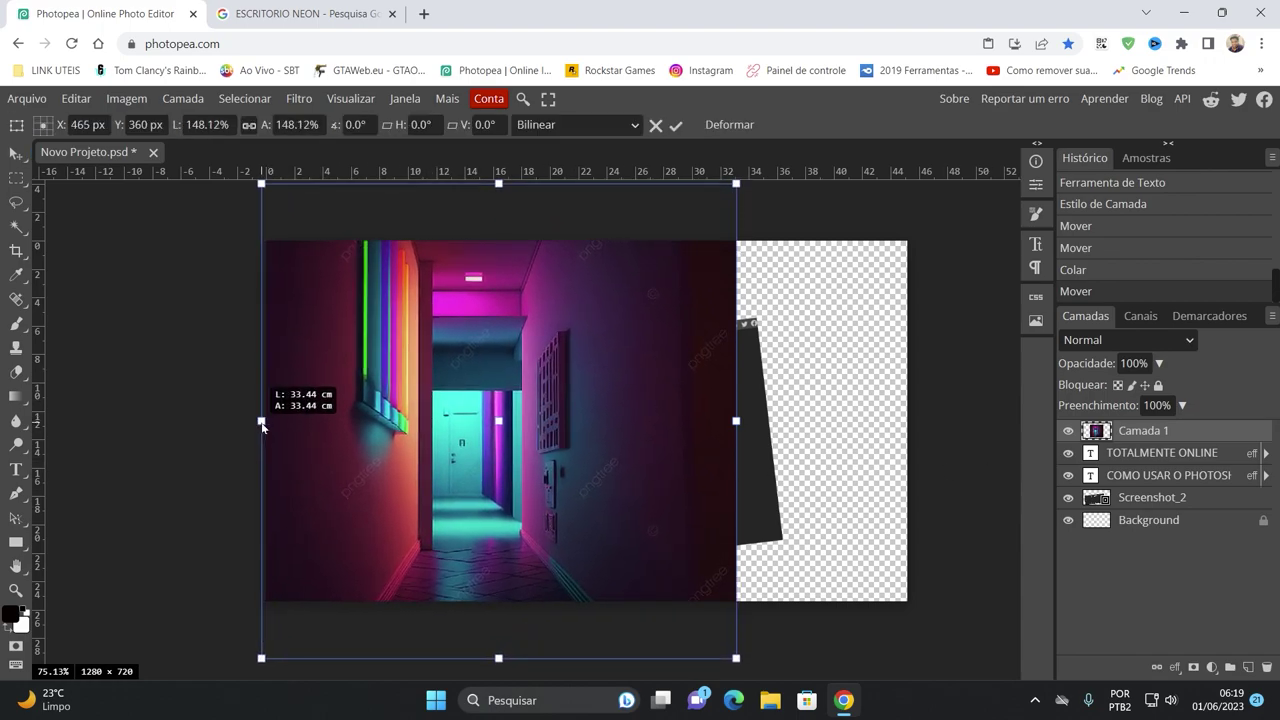
left_click_drag(737, 421, 911, 421)
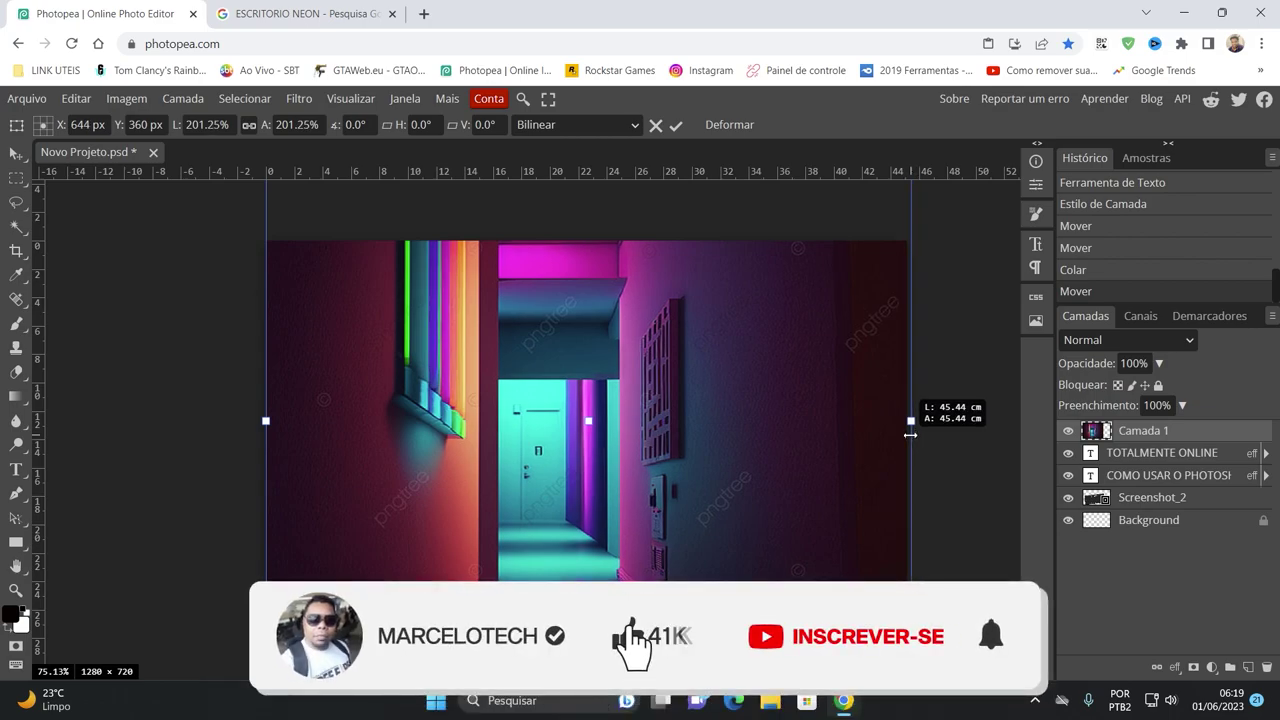
left_click_drag(731, 486, 732, 458)
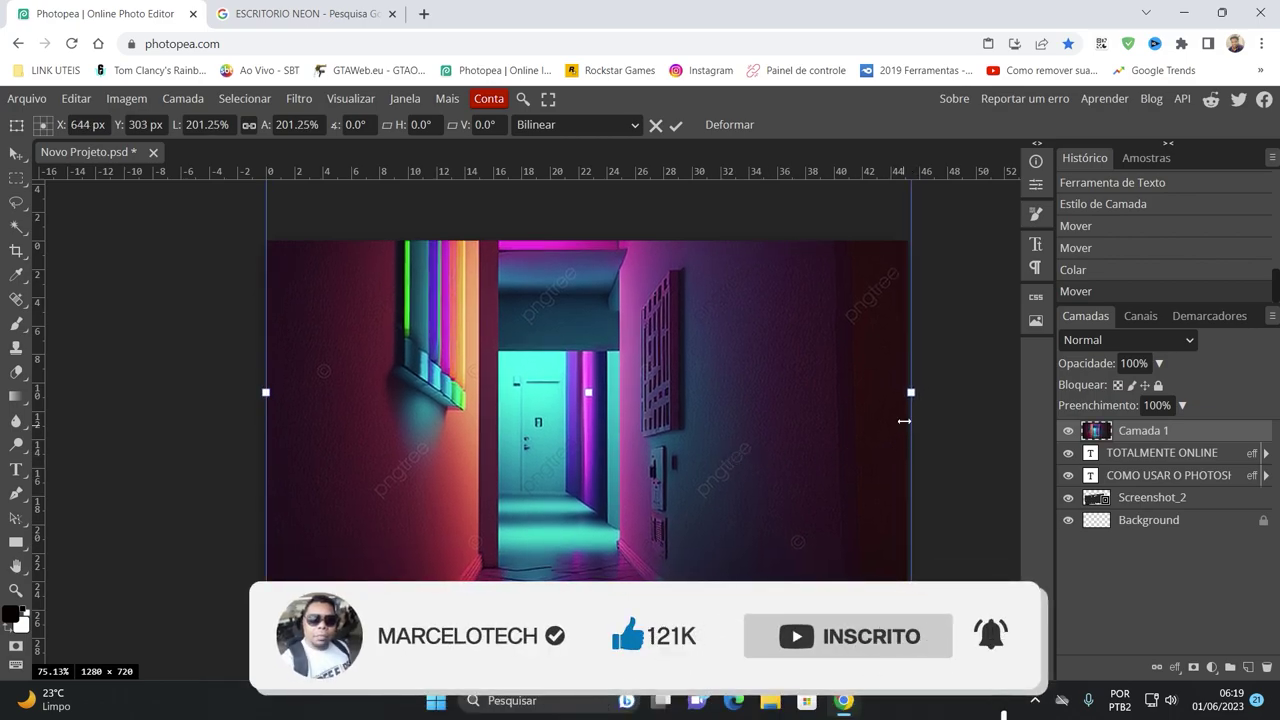
left_click_drag(1128, 432, 1134, 497)
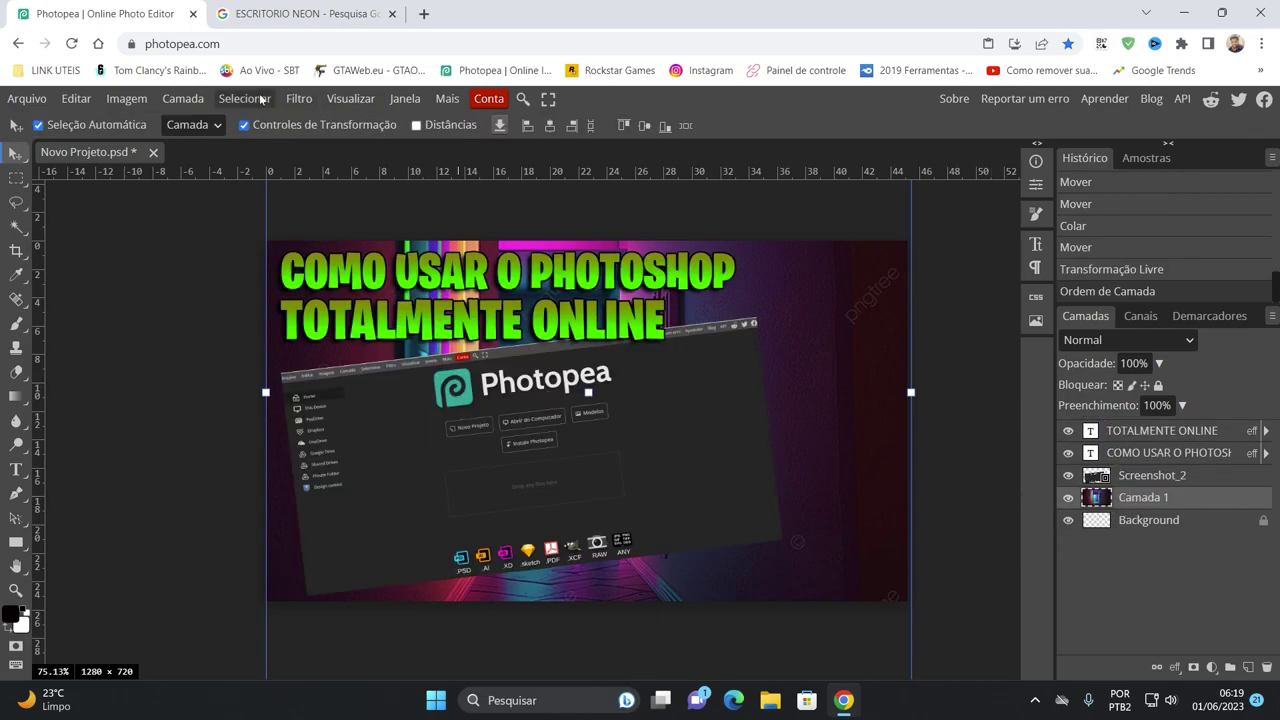
- Apply a 7.2 px Desfoque Gaussiano blur to the neon corridor layer
left_click(299, 98)
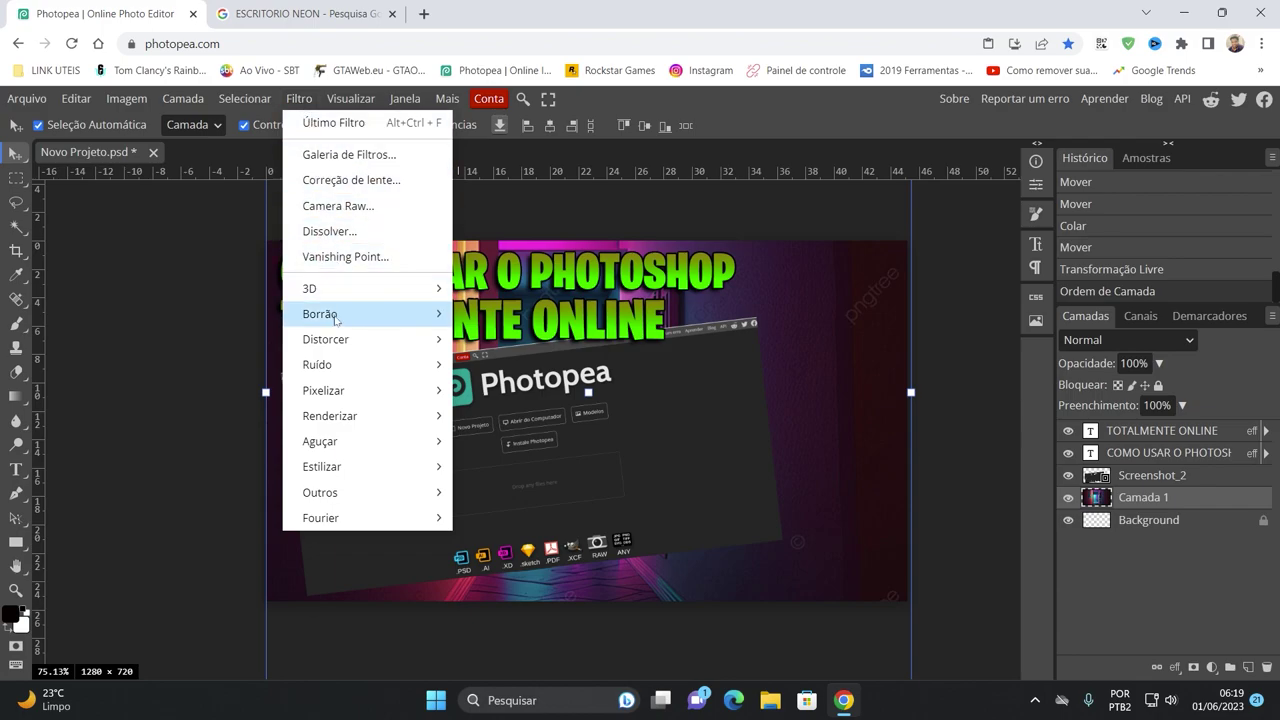
mouse_move(320, 314)
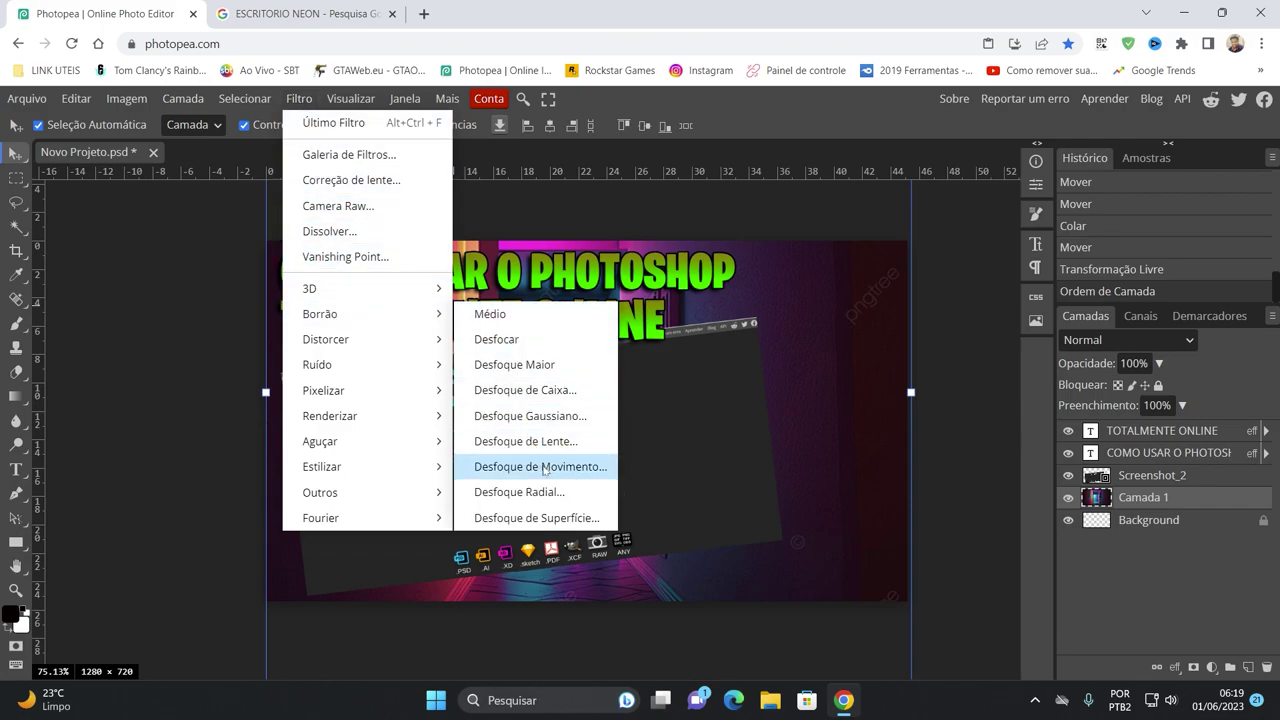
left_click(551, 418)
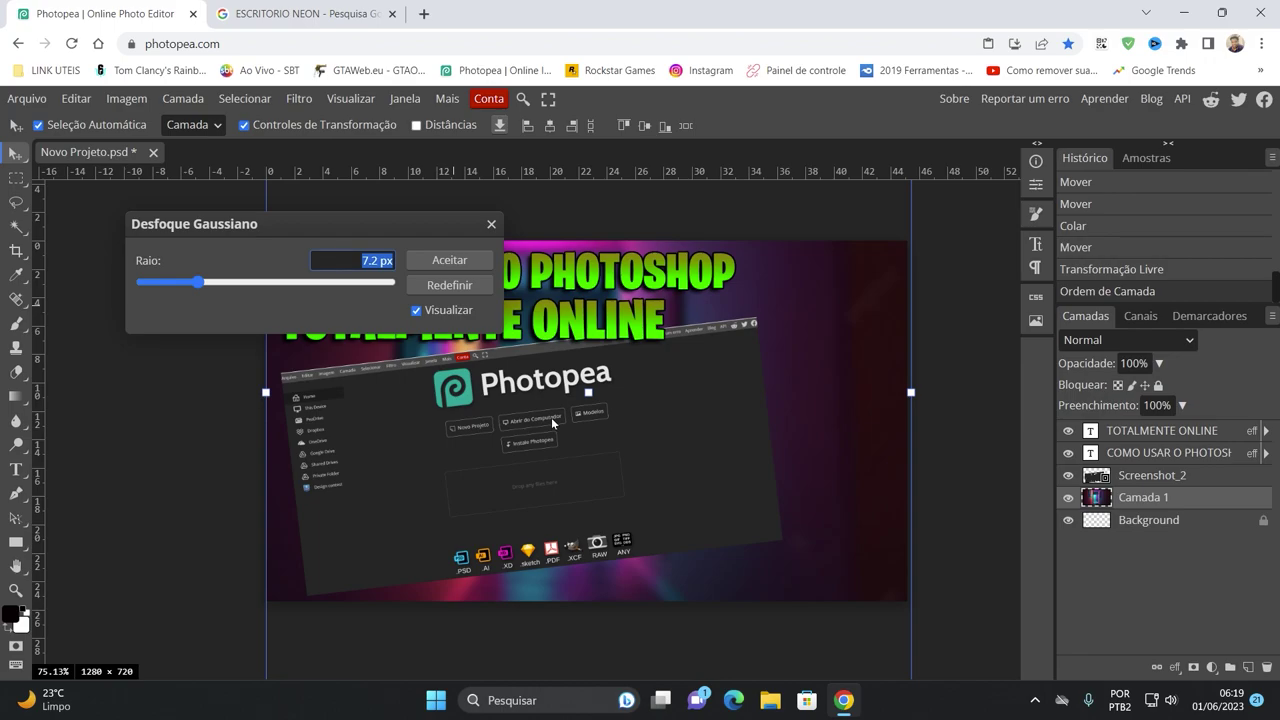
left_click(447, 259)
left_click(964, 408)
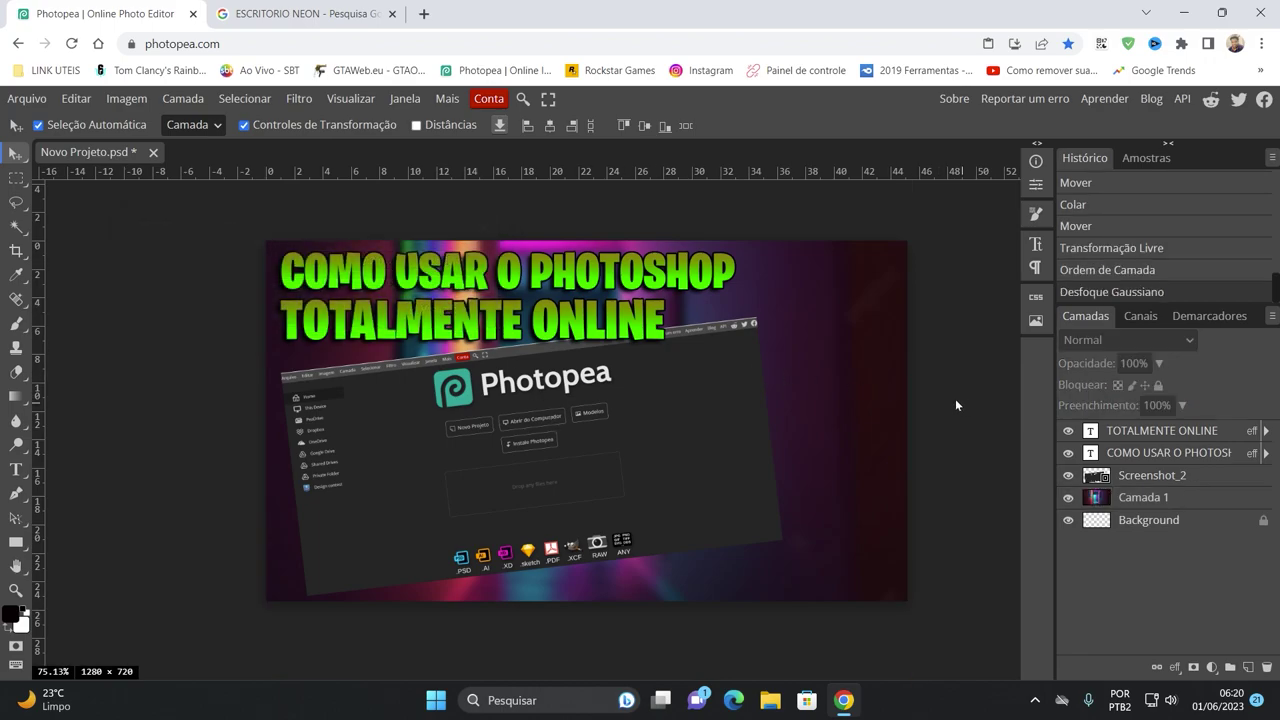
mouse_move(537, 419)
left_mouse_down()
mouse_move(558, 426)
mouse_move(540, 418)
left_mouse_up()
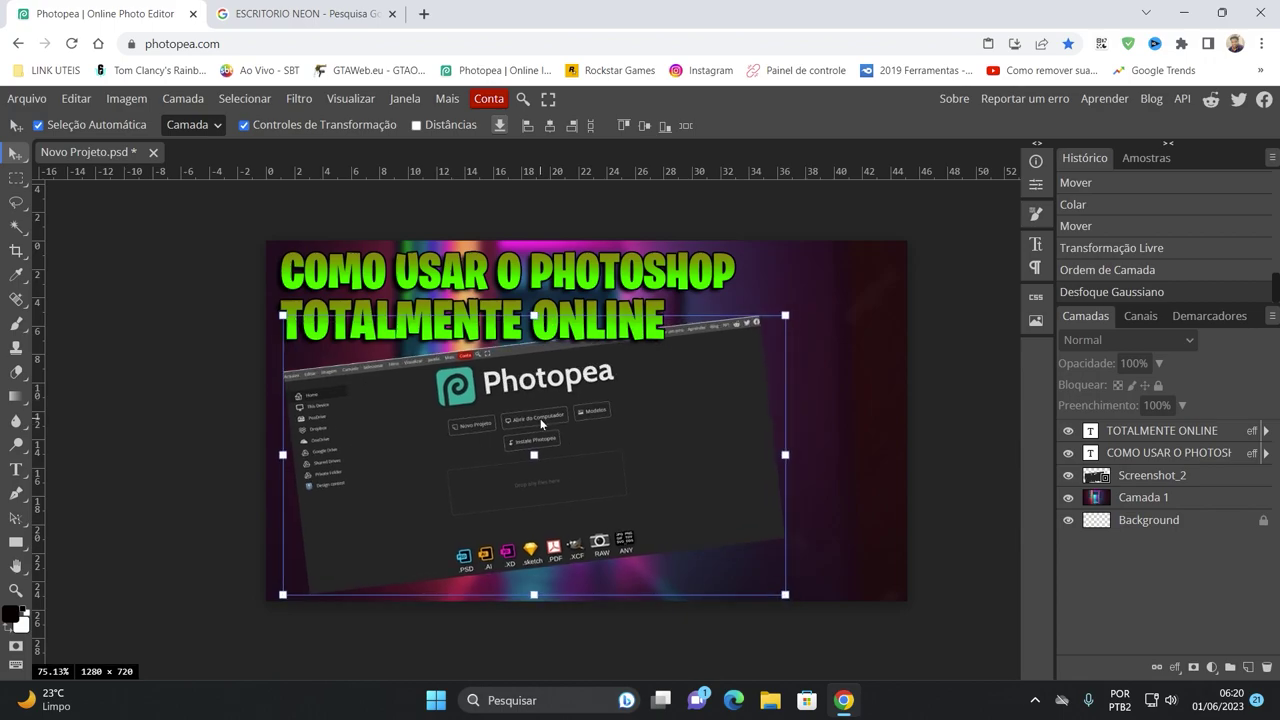
- Add a white 6 px outside stroke to Screenshot_2 and move it toward the right edge
left_click_drag(449, 423, 448, 424)
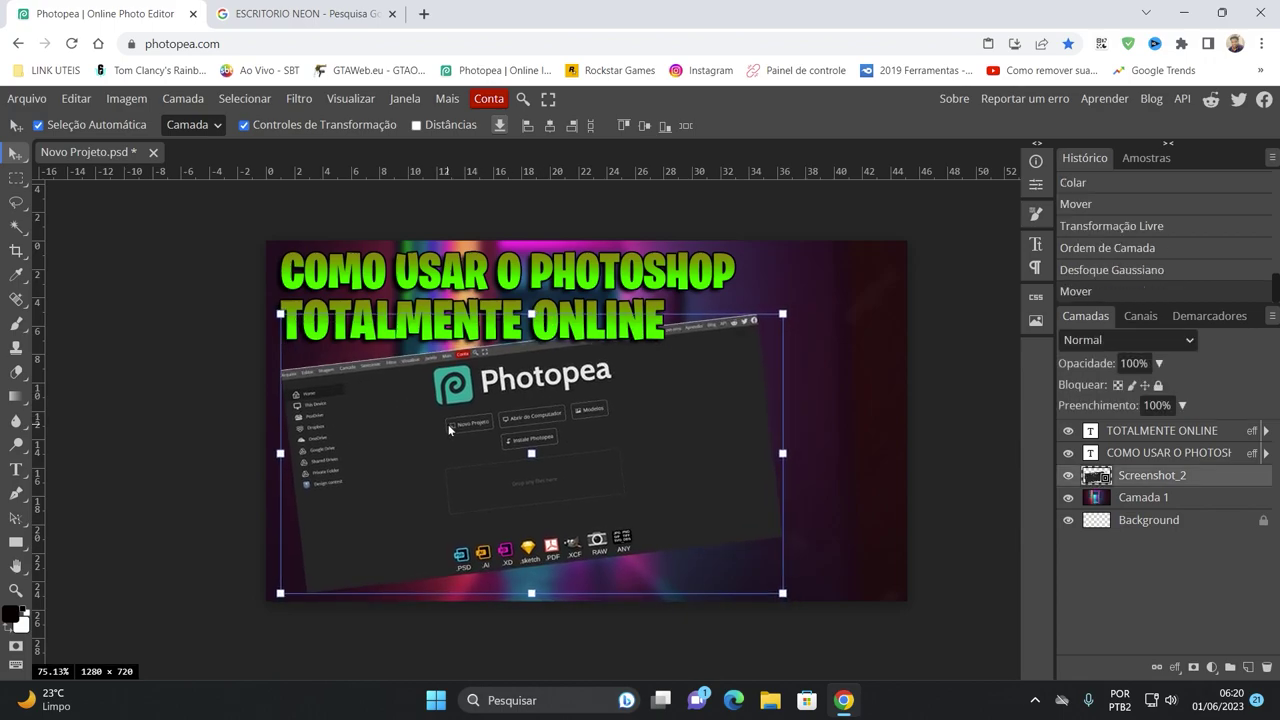
right_click(1153, 474)
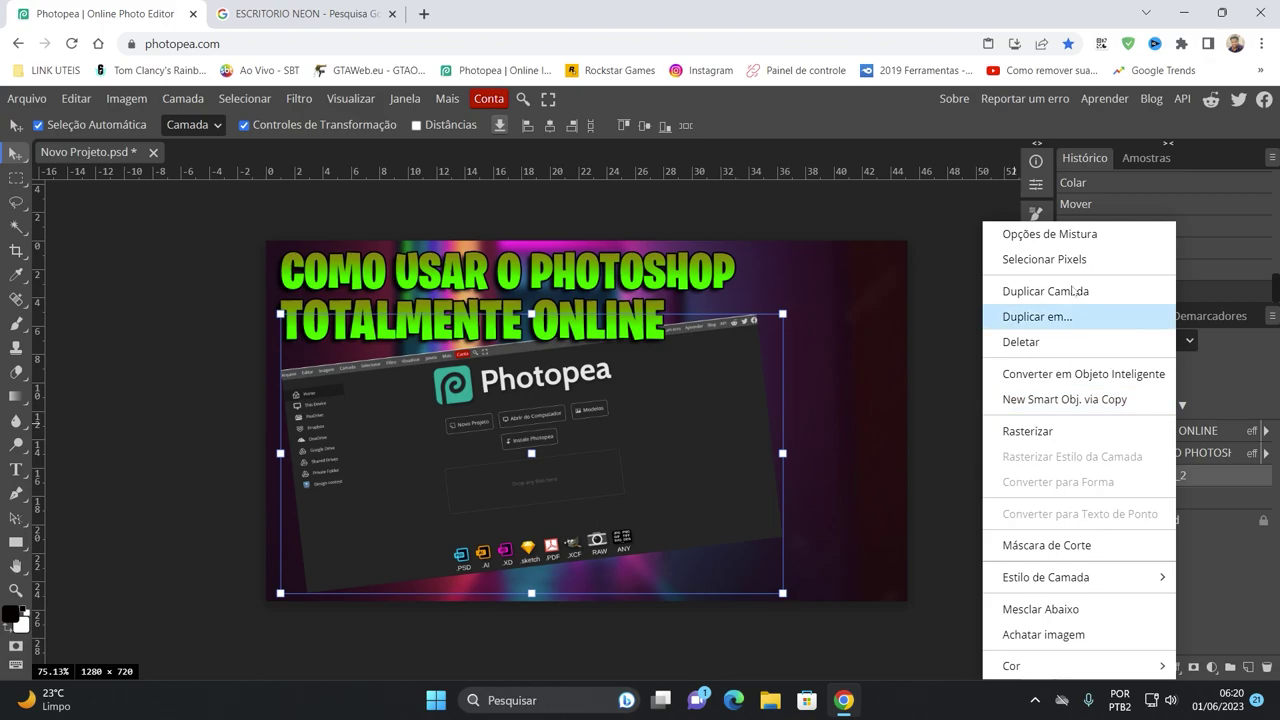
left_click(1052, 236)
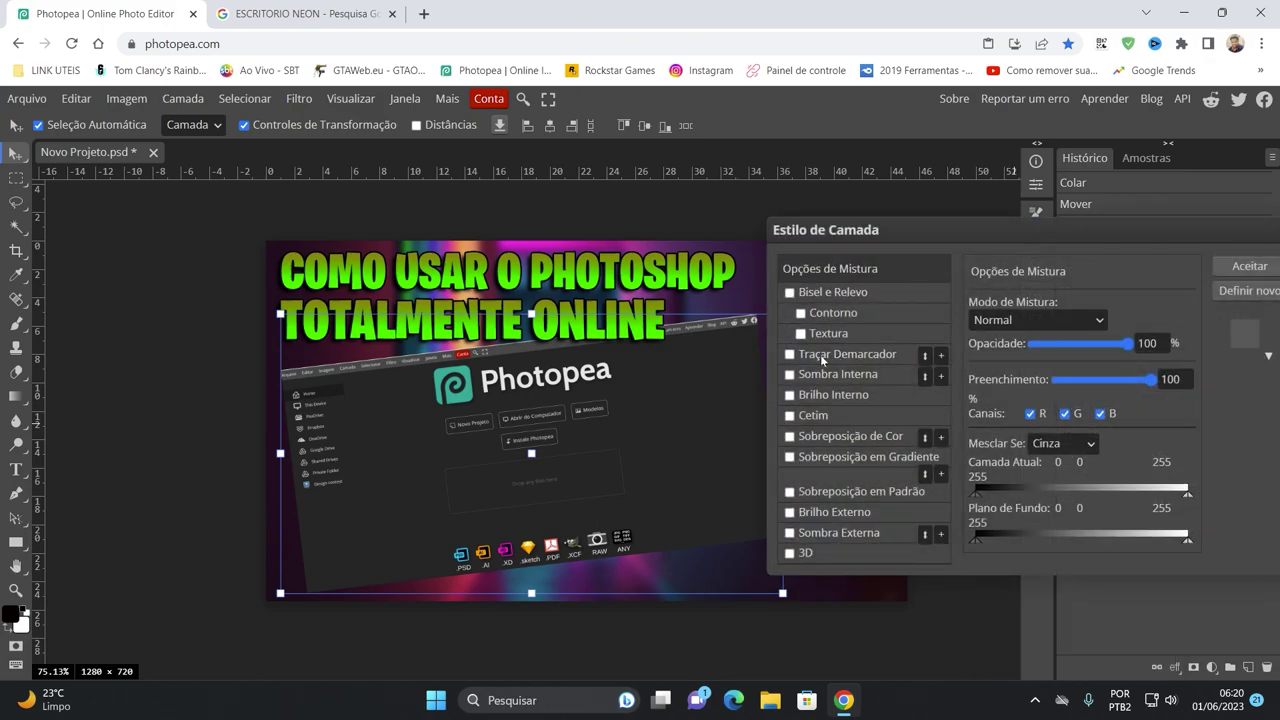
left_click(822, 355)
left_click(980, 448)
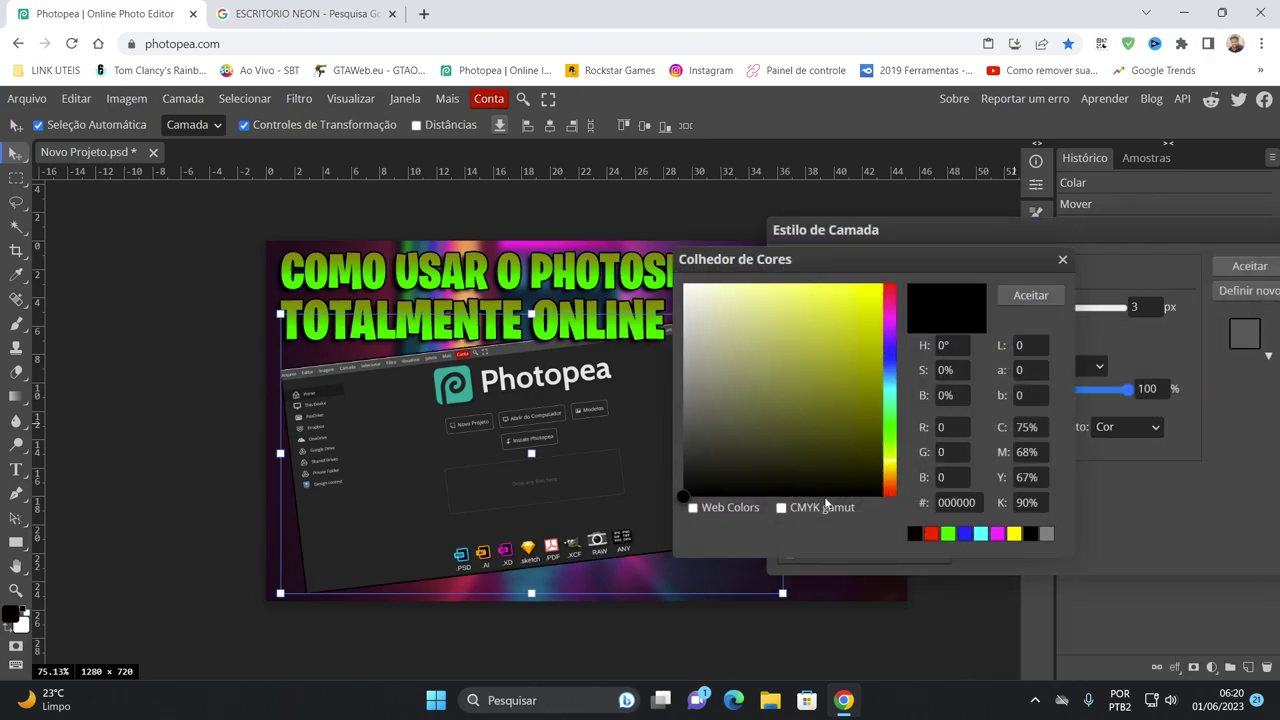
left_click_drag(730, 386, 683, 283)
left_click(1001, 300)
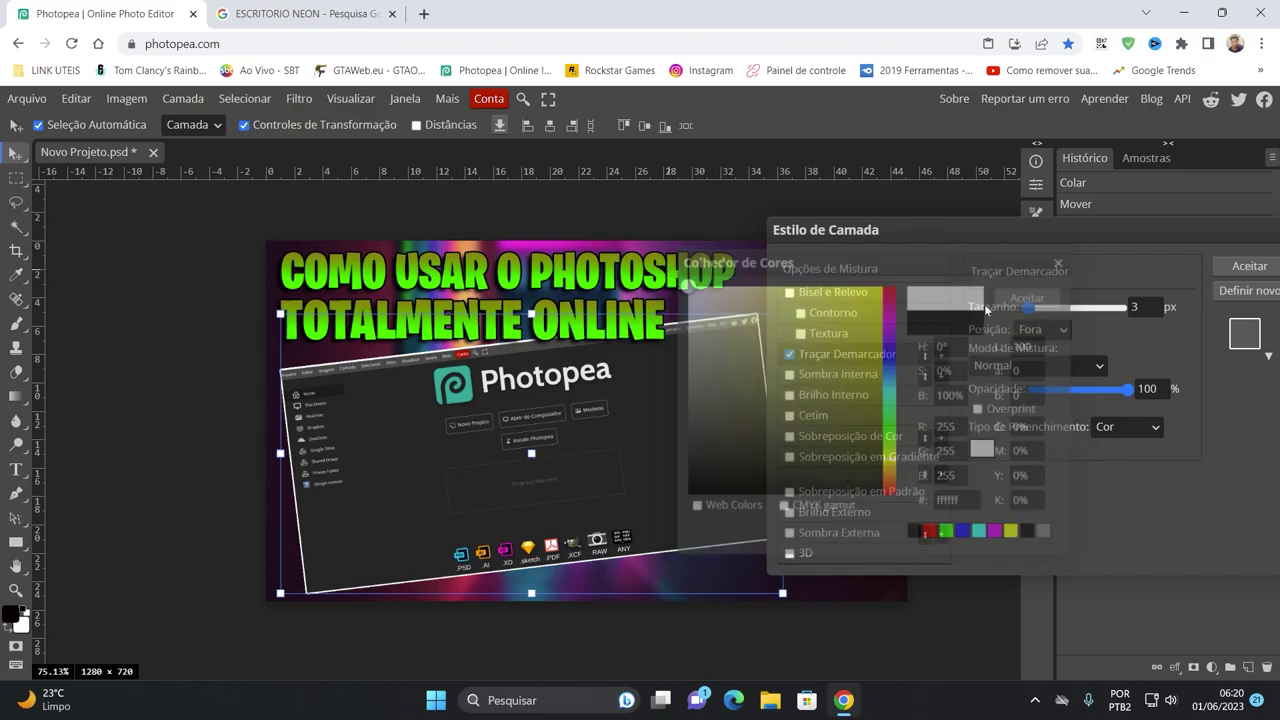
left_click_drag(1027, 307, 1032, 308)
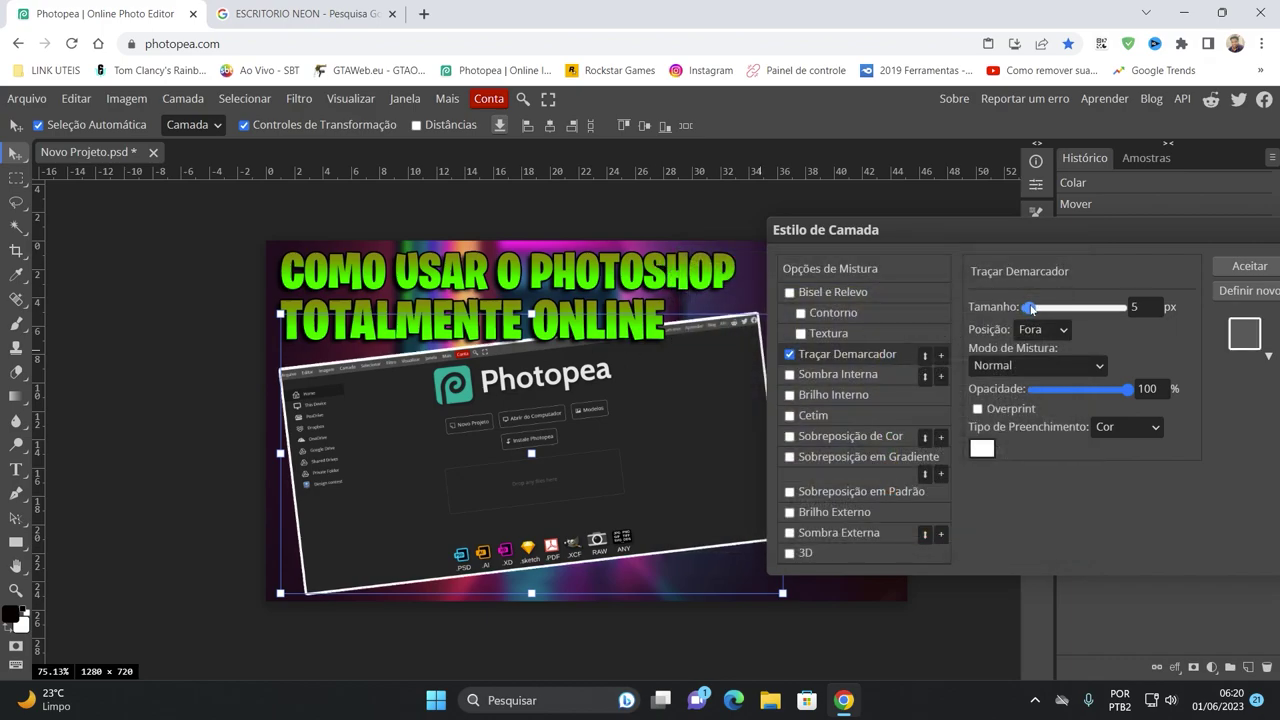
left_click(1218, 268)
mouse_move(630, 420)
left_mouse_down()
mouse_move(817, 384)
mouse_move(826, 400)
left_mouse_up()
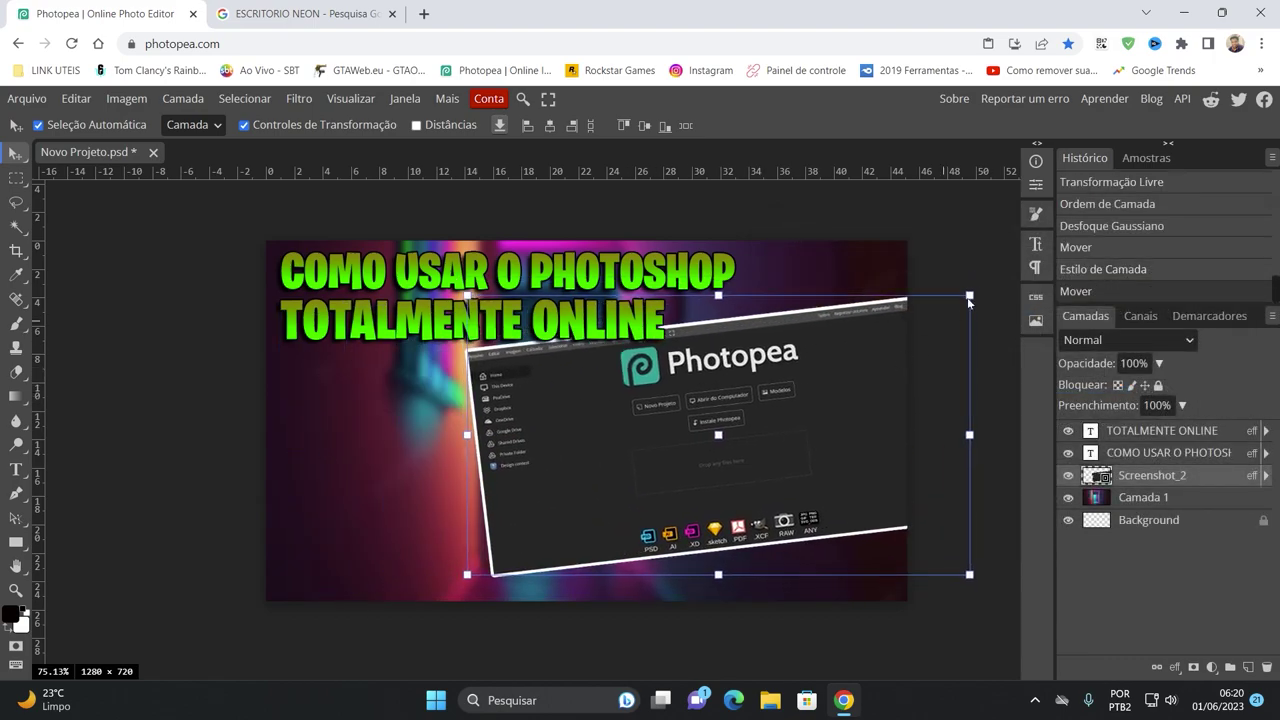
- Rotate Screenshot_2 to 6.7° and position it near X 917, Y 393 px
key("ctrl+t")
mouse_move(1001, 322)
left_mouse_down()
mouse_move(962, 293)
mouse_move(952, 349)
left_mouse_up()
mouse_move(803, 421)
left_mouse_down()
mouse_move(869, 398)
mouse_move(822, 424)
mouse_move(834, 412)
left_mouse_up()
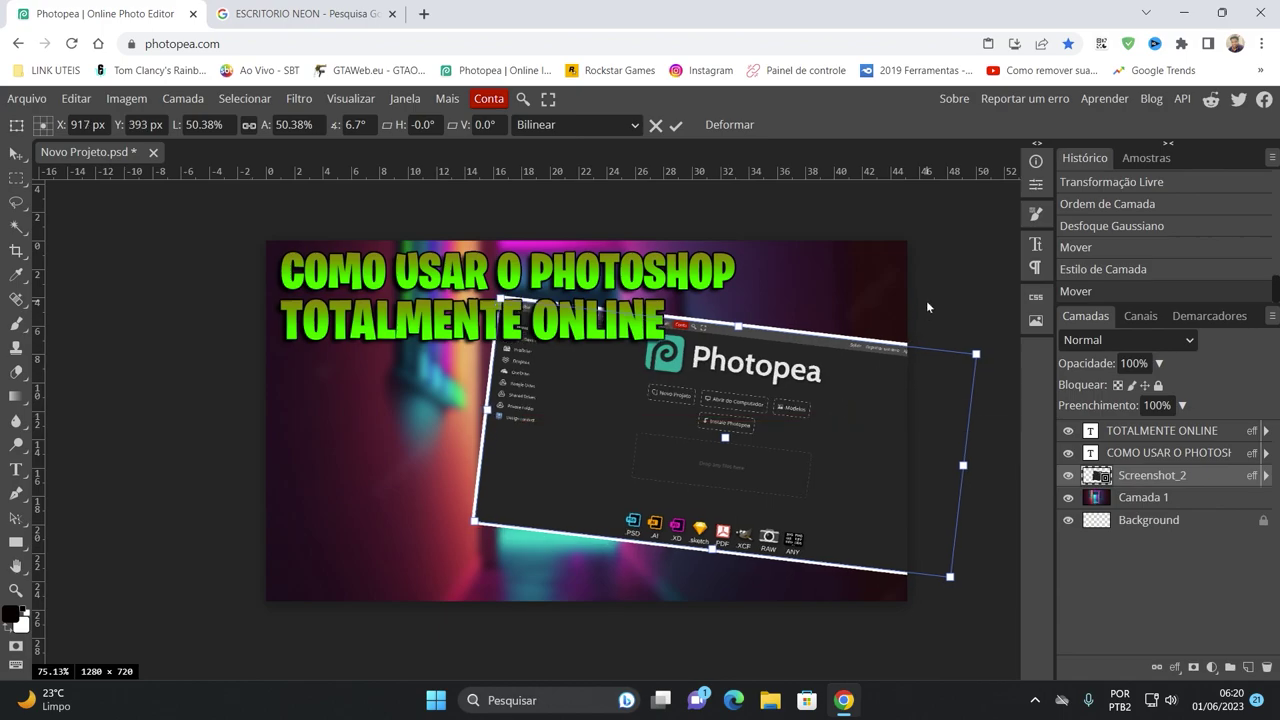
key("Return")
key("ctrl+t")
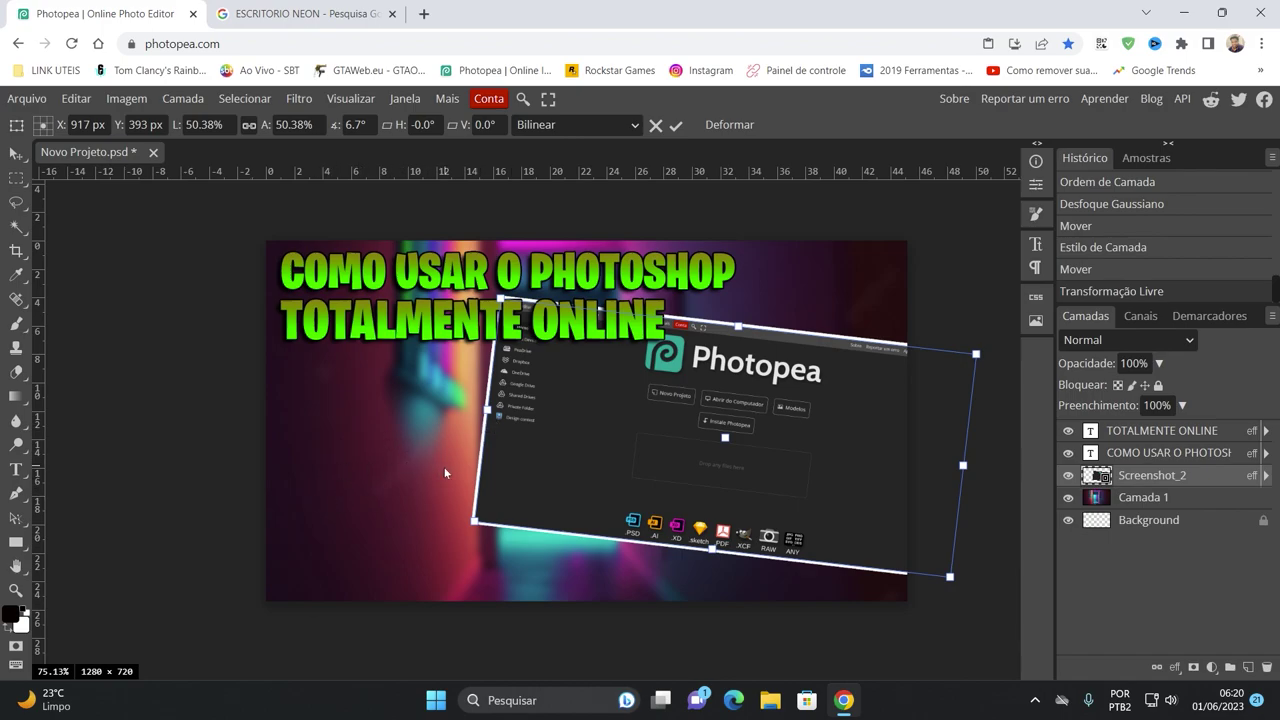
- Add the two-line subtitle 'CRIAR THUMB VIDEO YOUTUBE', scale it to about 366%, and place it lower-left
left_click(16, 469)
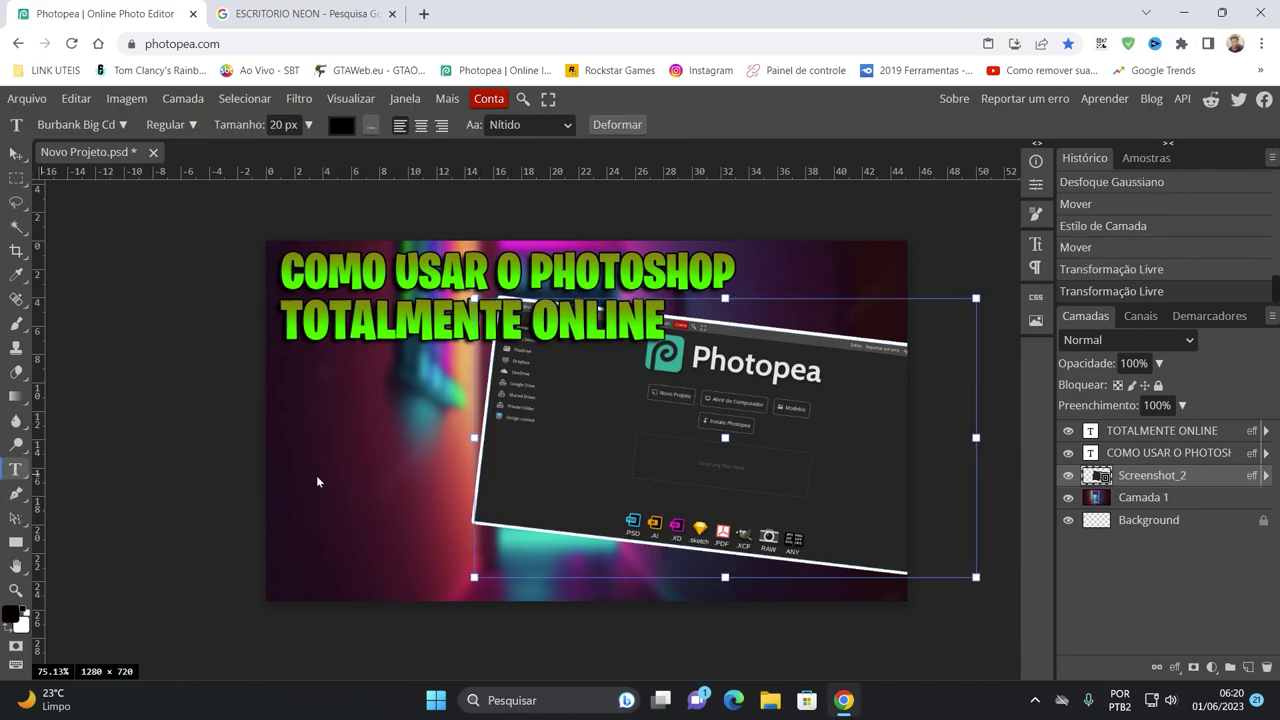
left_click(316, 475)
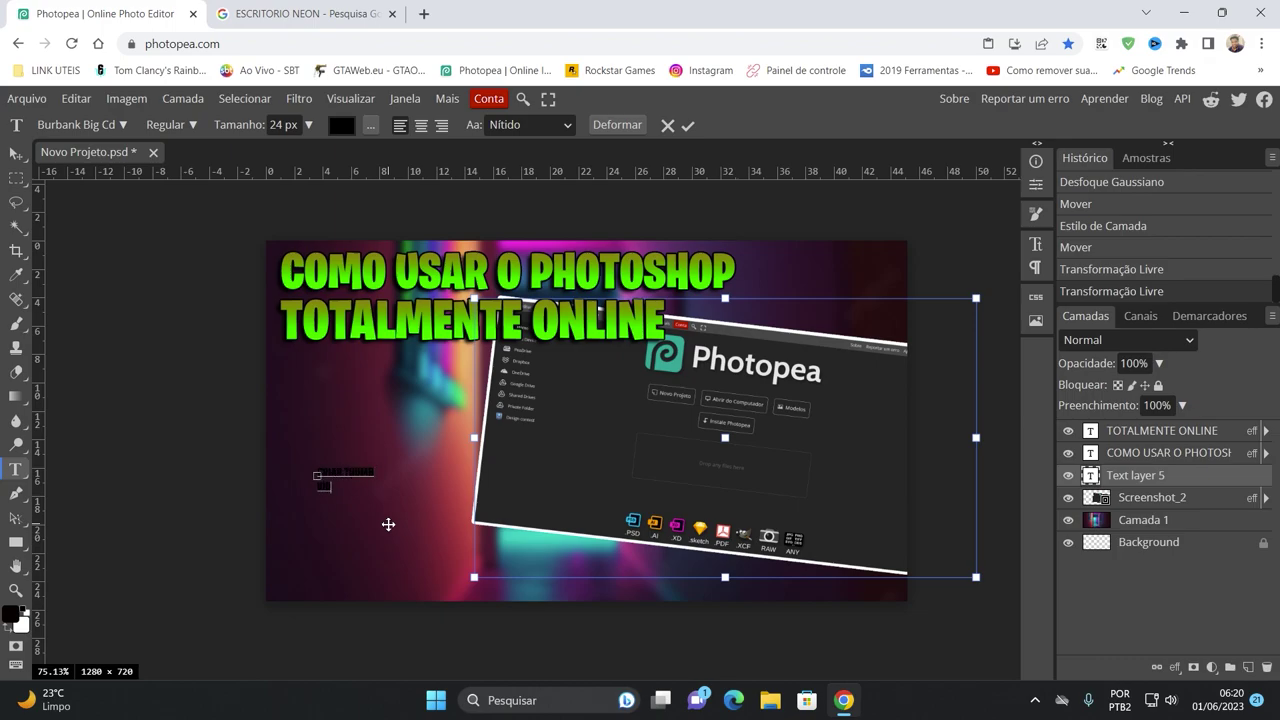
type("VIDEO YOUTUBE")
left_click(16, 153)
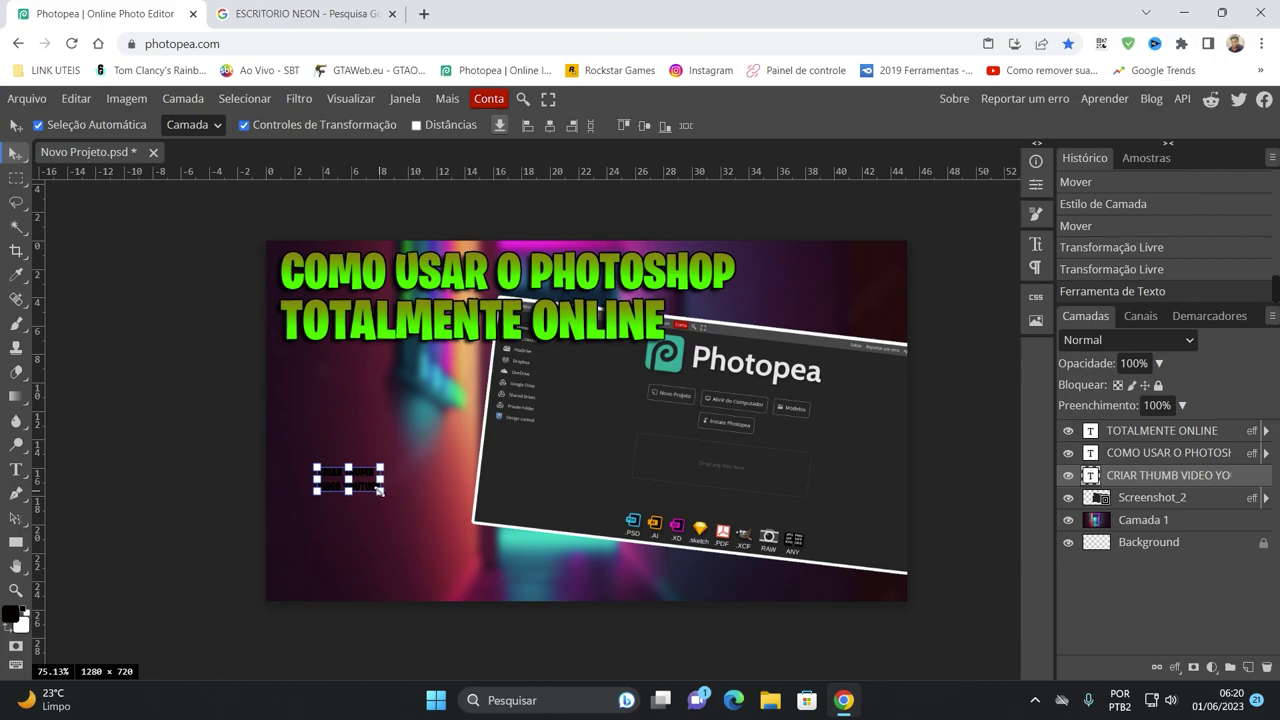
left_click_drag(379, 490, 549, 563)
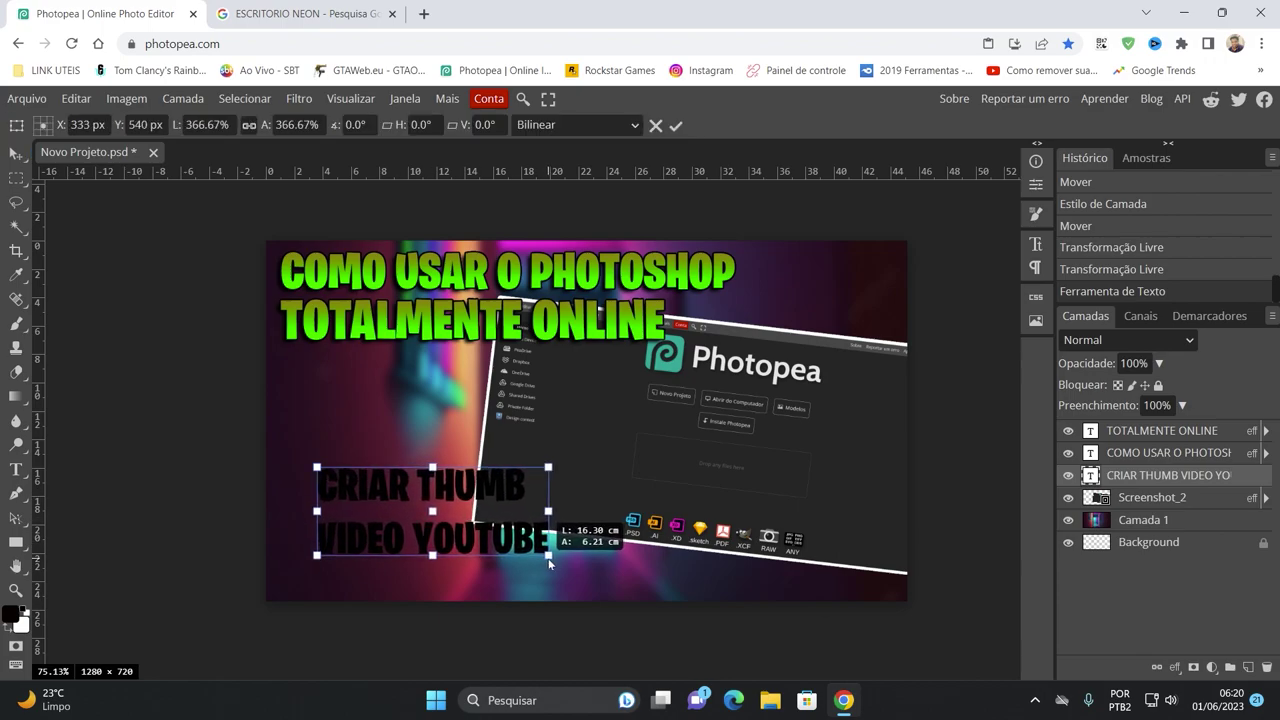
left_click_drag(489, 489, 463, 522)
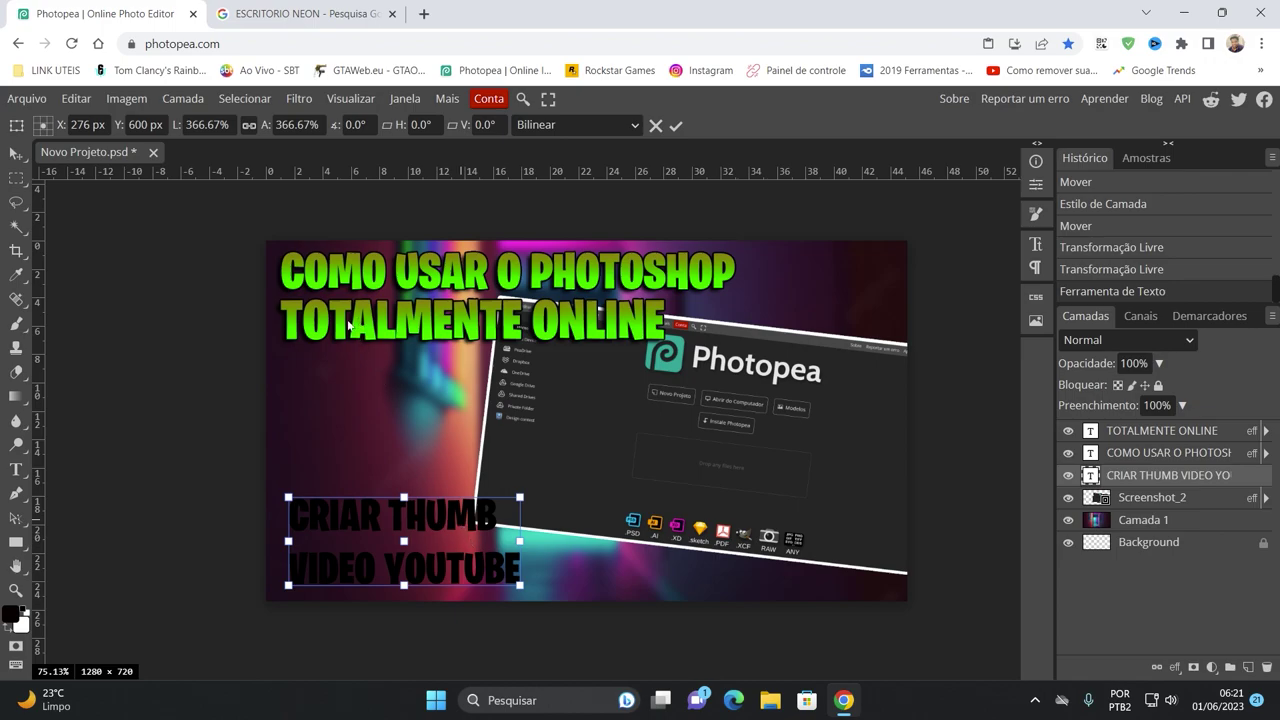
- Change the whole subtitle's text colour to white (ffffff)
left_click(15, 469)
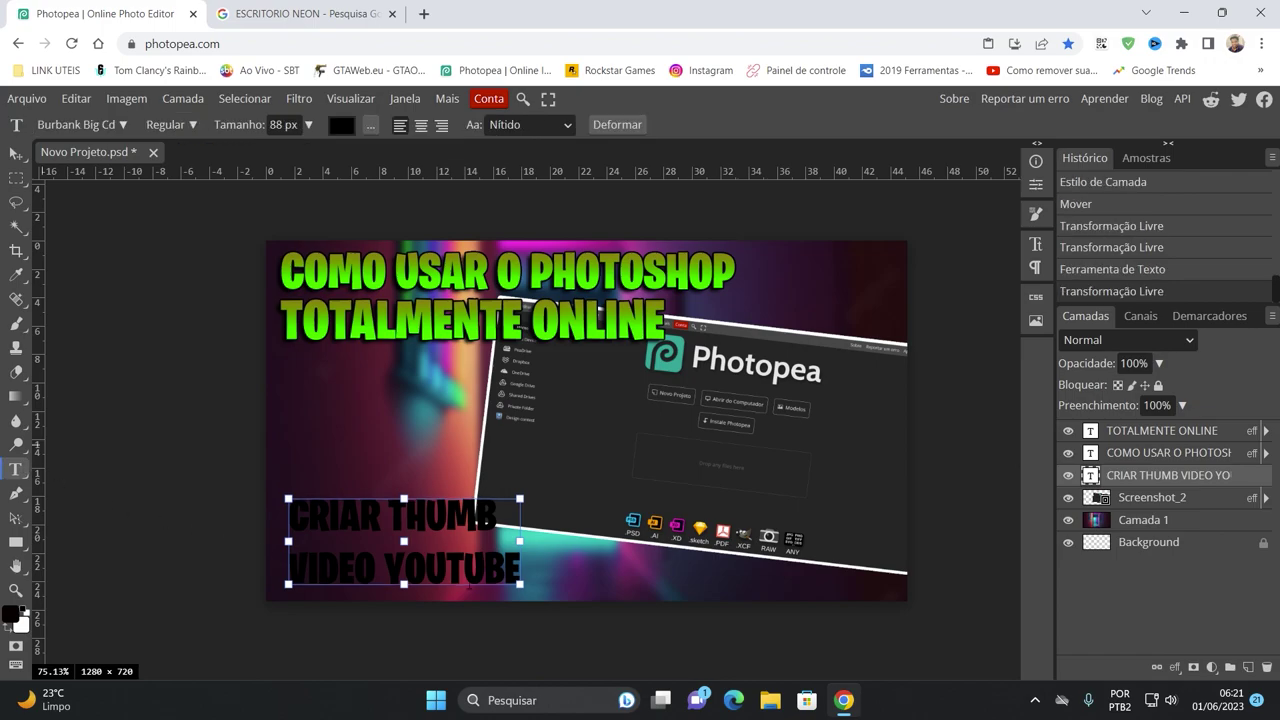
left_click(505, 586)
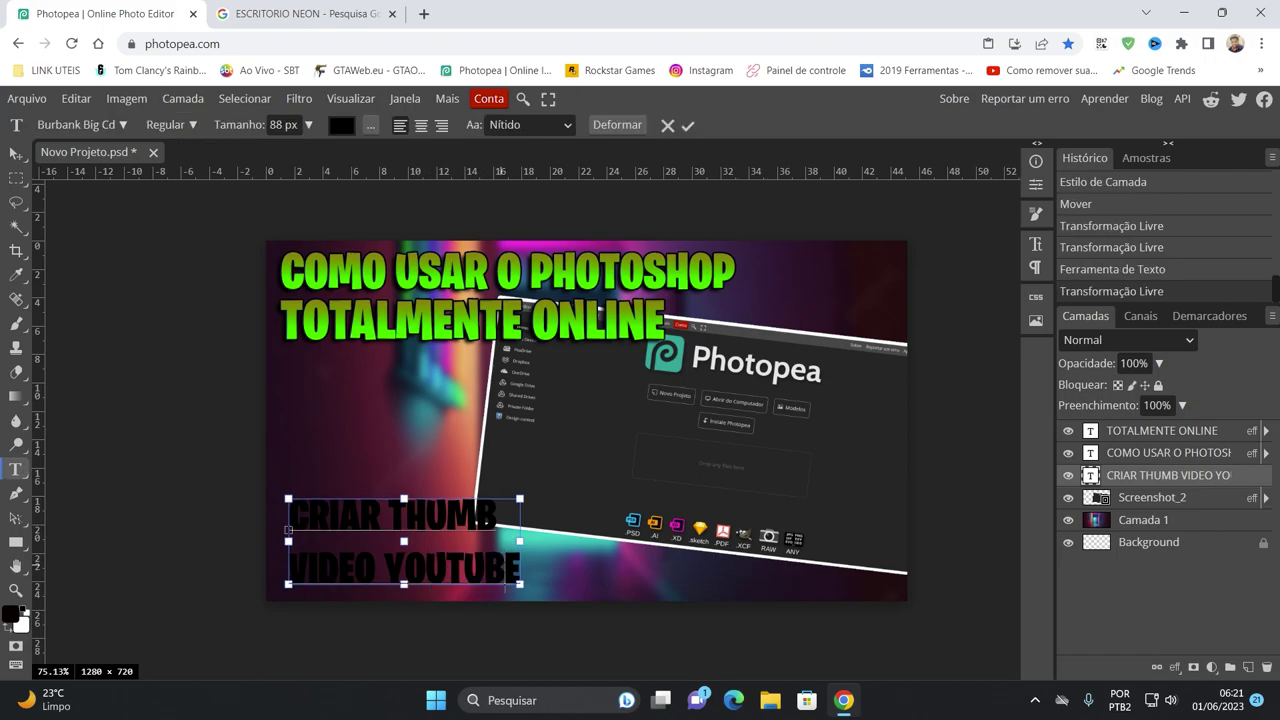
left_click_drag(505, 587, 219, 406)
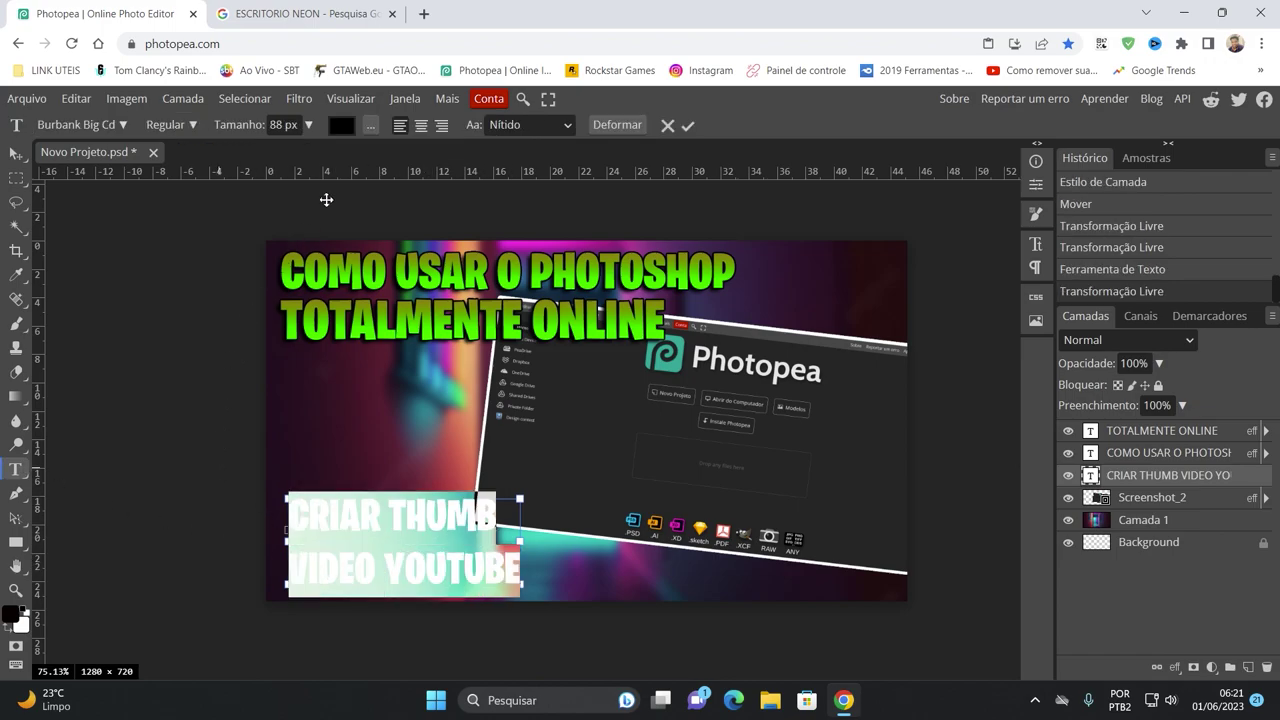
left_click(341, 125)
left_click_drag(737, 354, 686, 286)
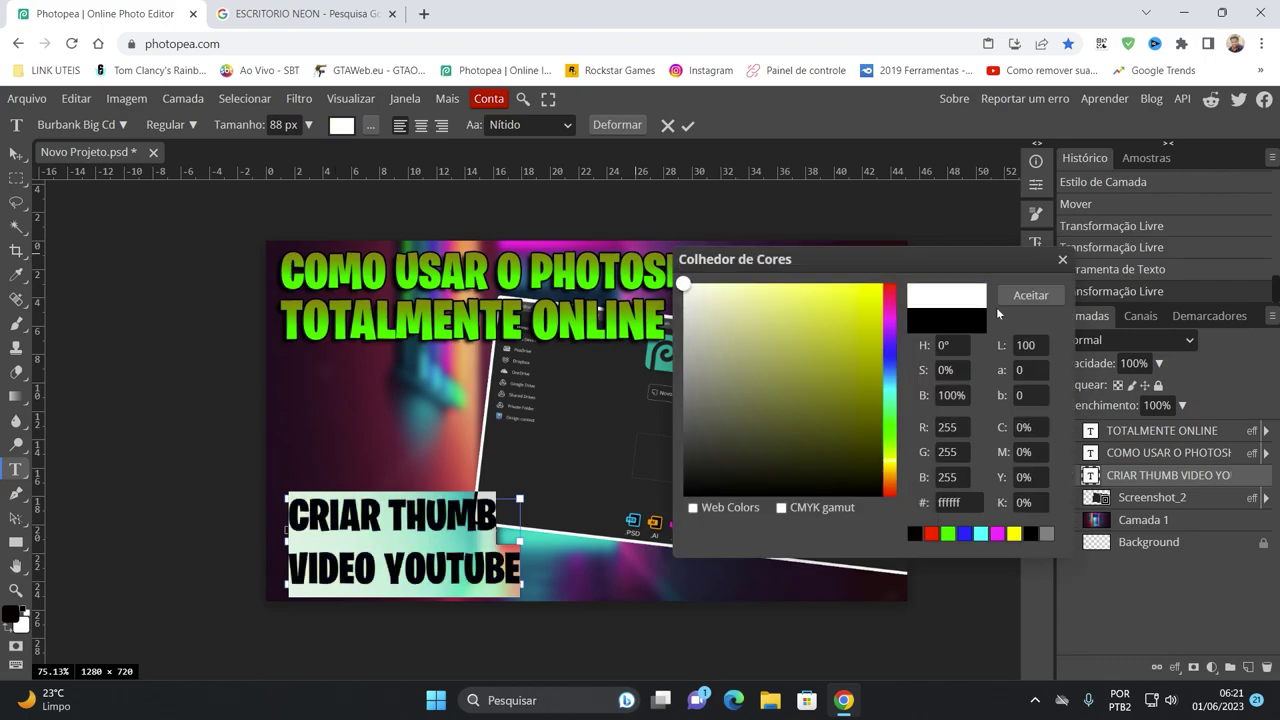
left_click(966, 306)
left_click(20, 156)
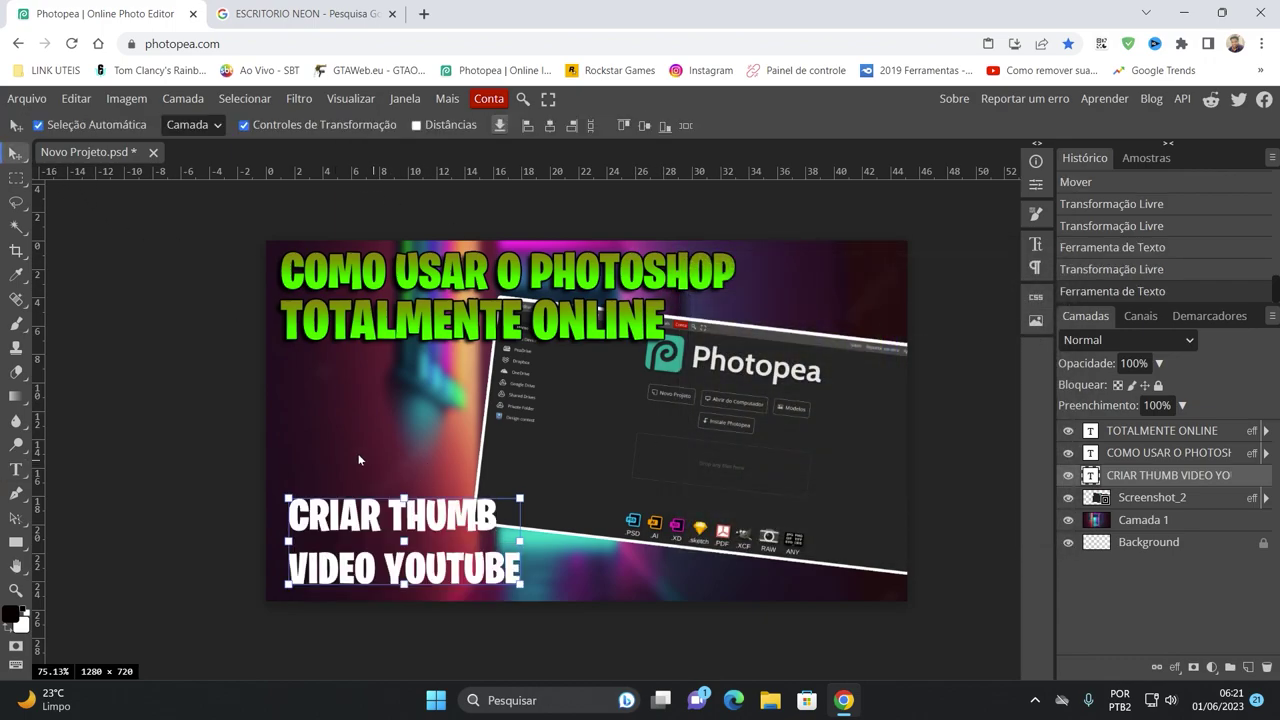
- Fine-tune the subtitle's vertical position and shift the screenshot slightly left
left_click_drag(443, 524, 440, 500)
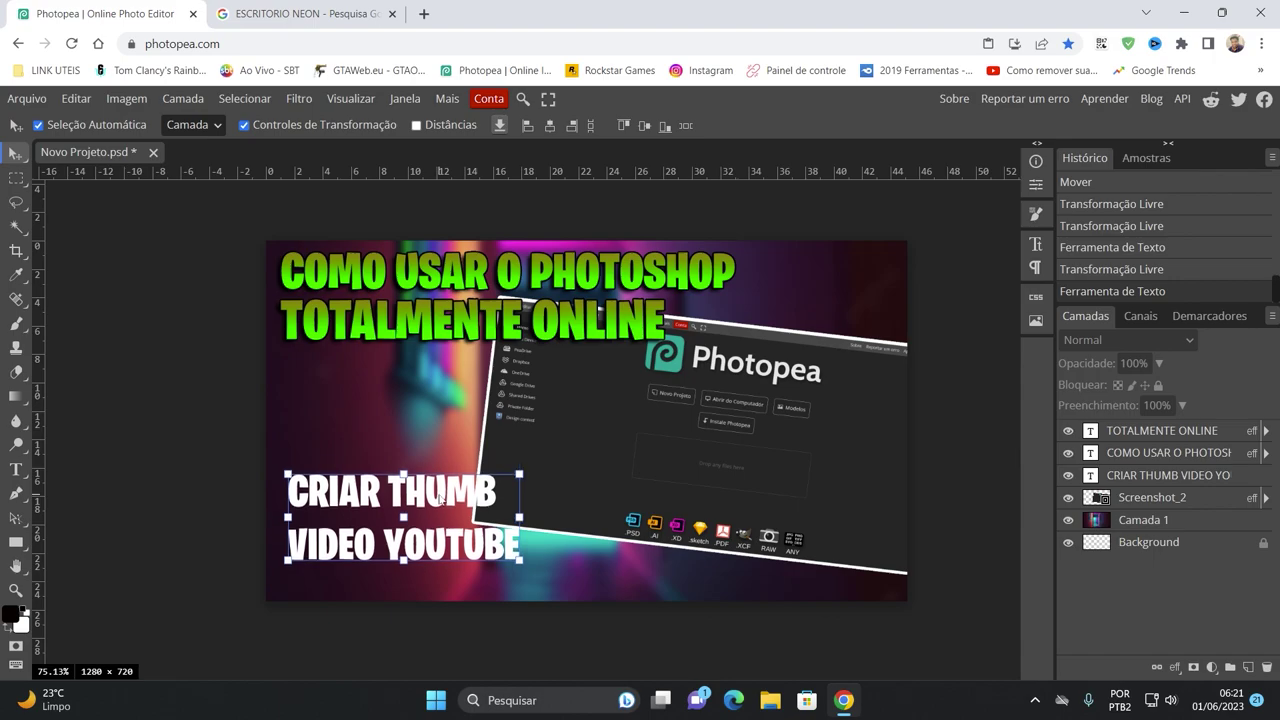
left_click_drag(440, 500, 441, 524)
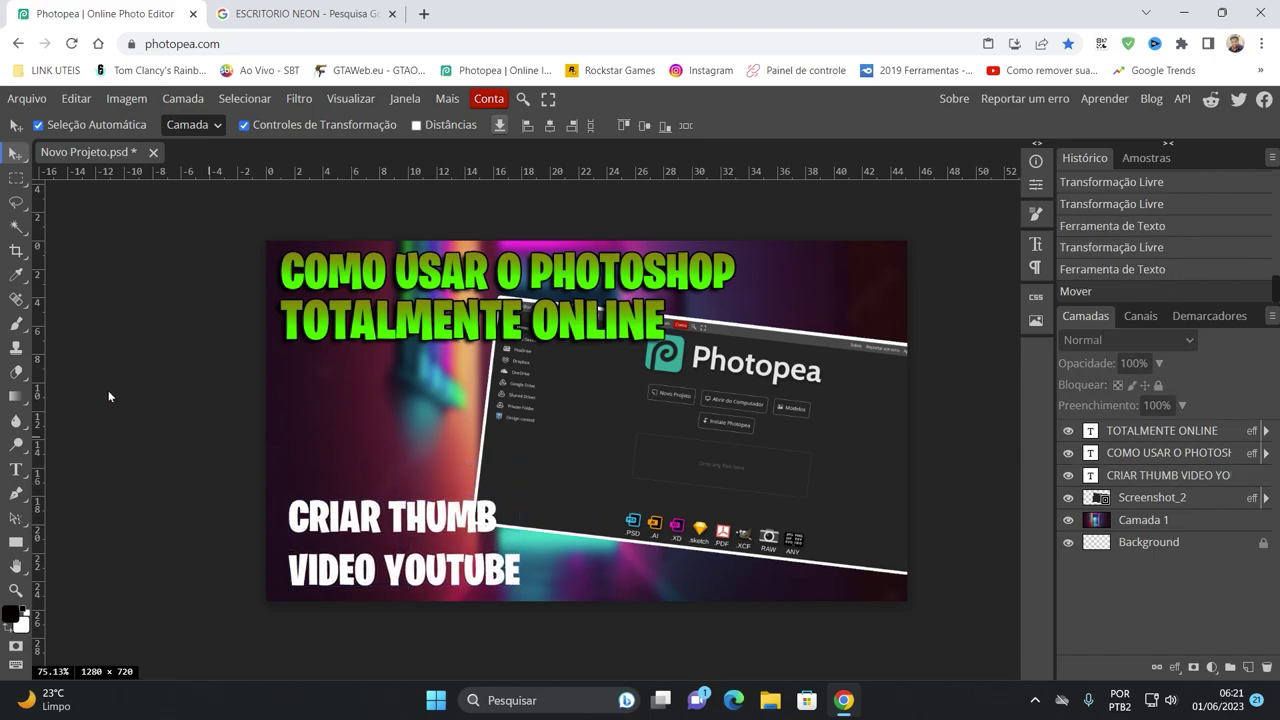
left_click_drag(598, 427, 586, 425)
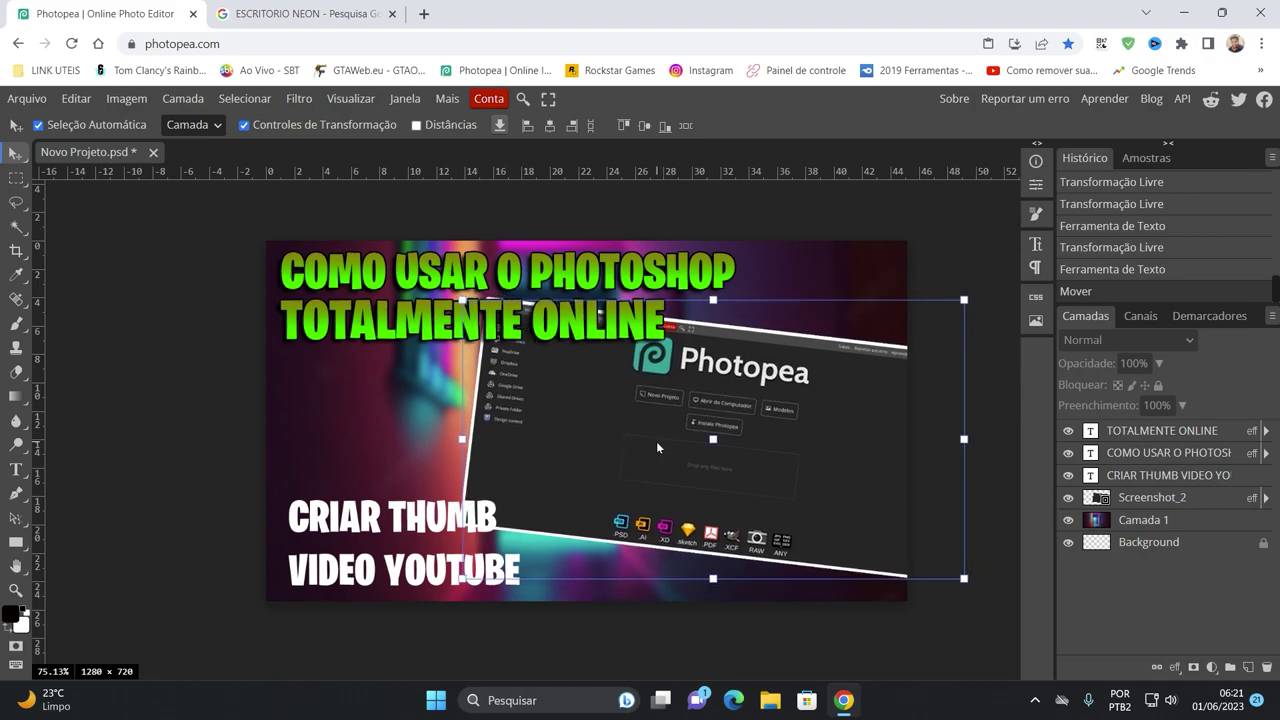
- Delete the 'VIDEO YOUTUBE' line from the subtitle text
left_click(657, 444)
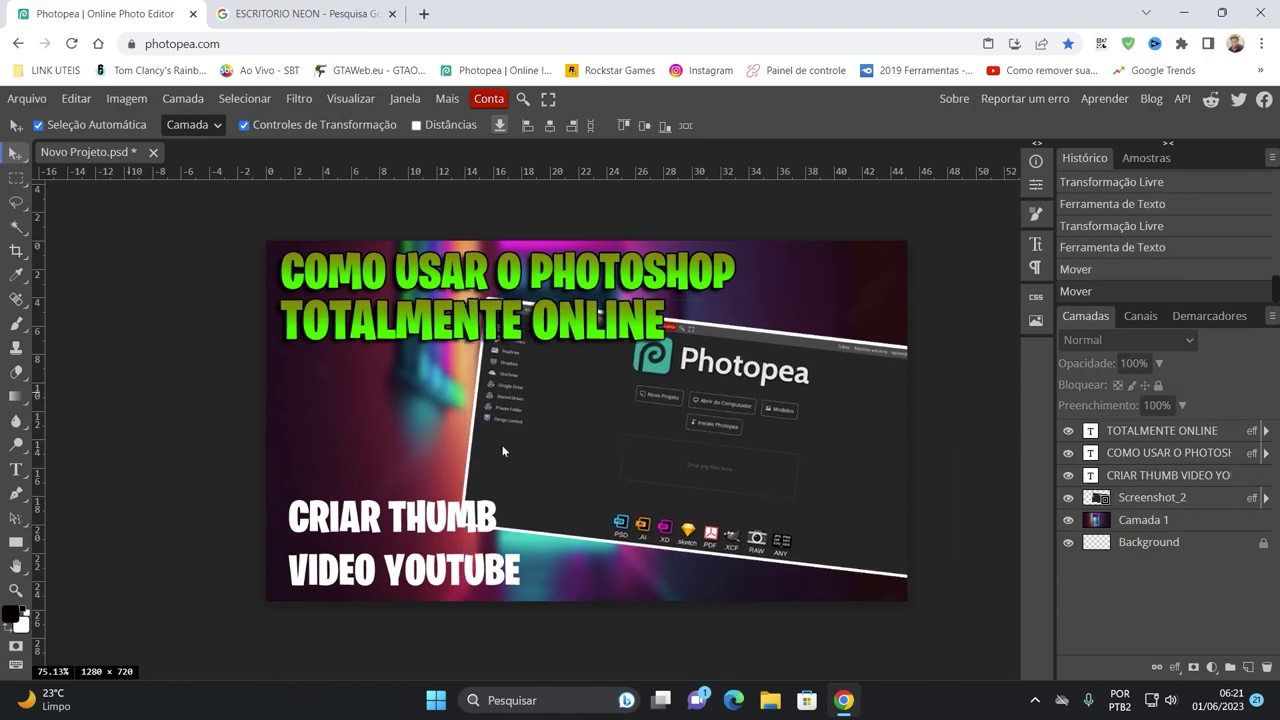
left_click(16, 469)
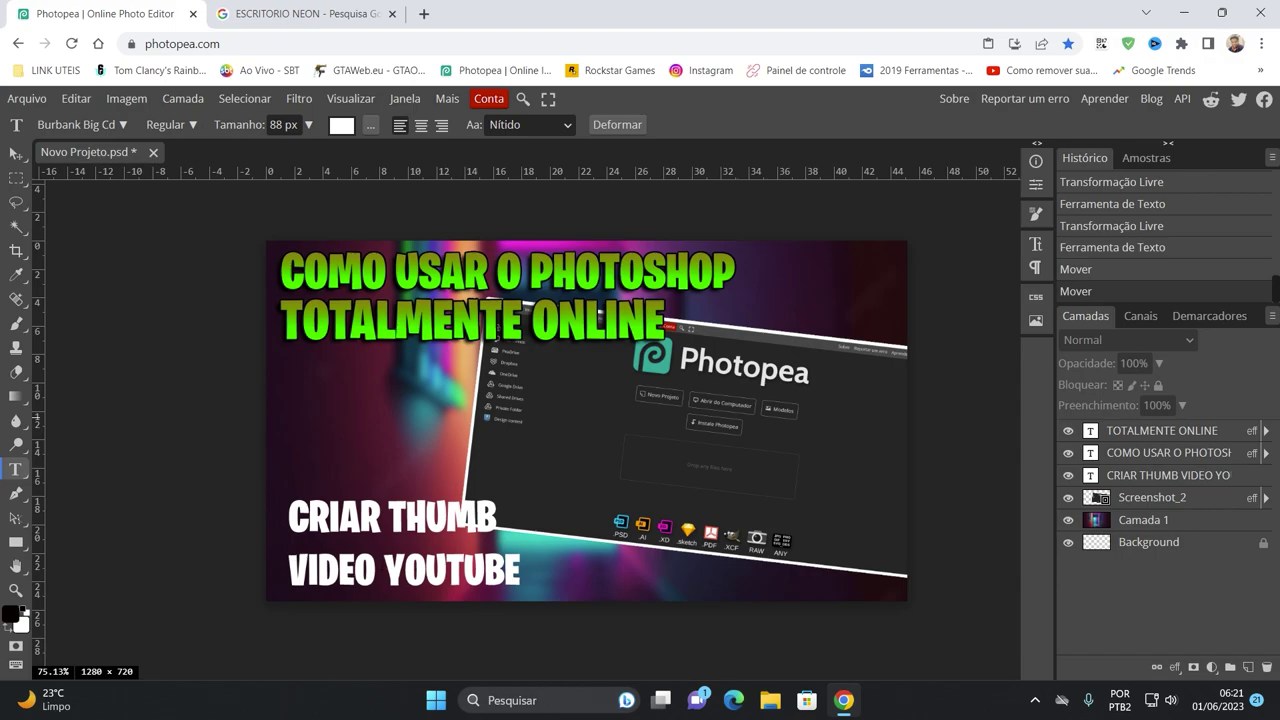
left_click(370, 570)
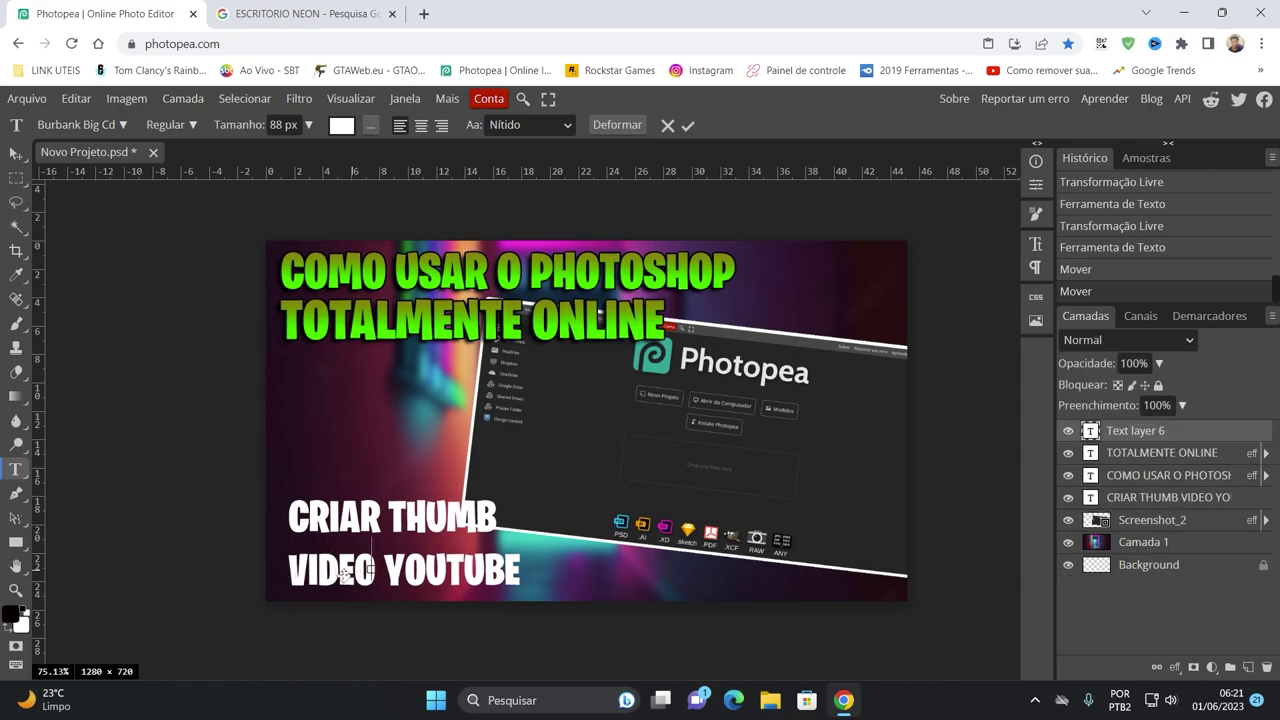
left_click(17, 154)
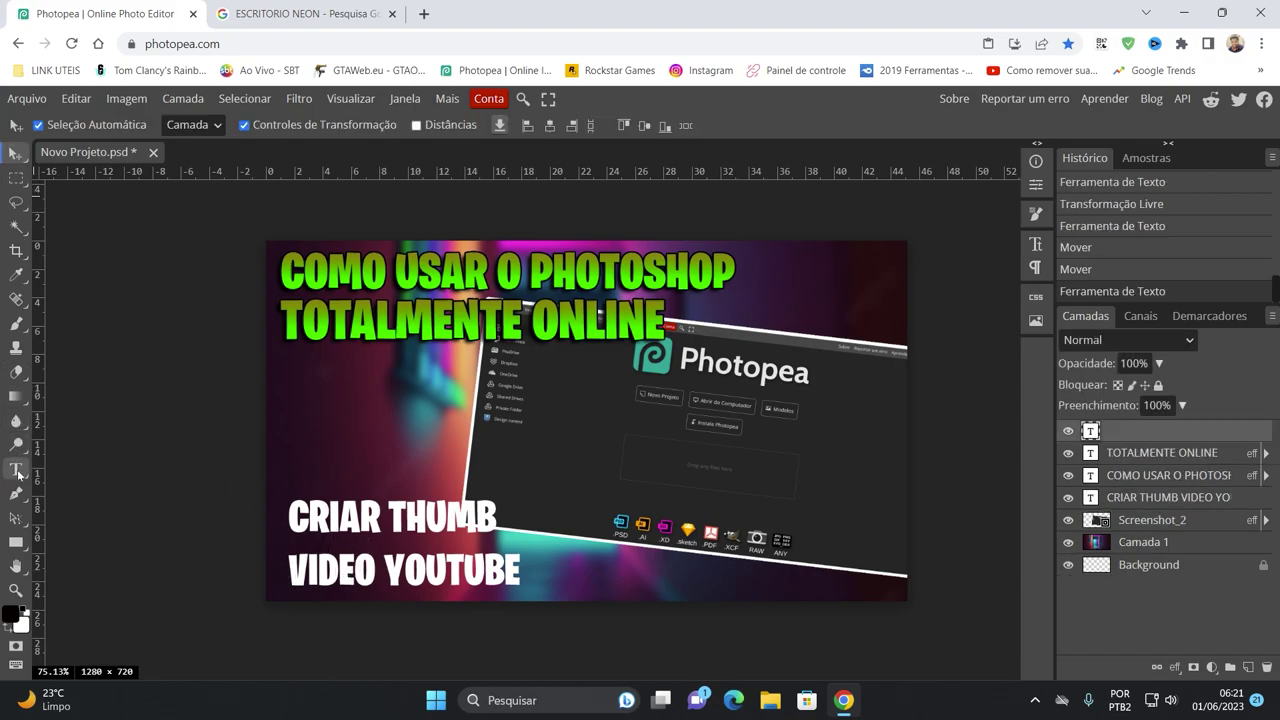
left_click(20, 472)
left_click_drag(288, 575, 520, 575)
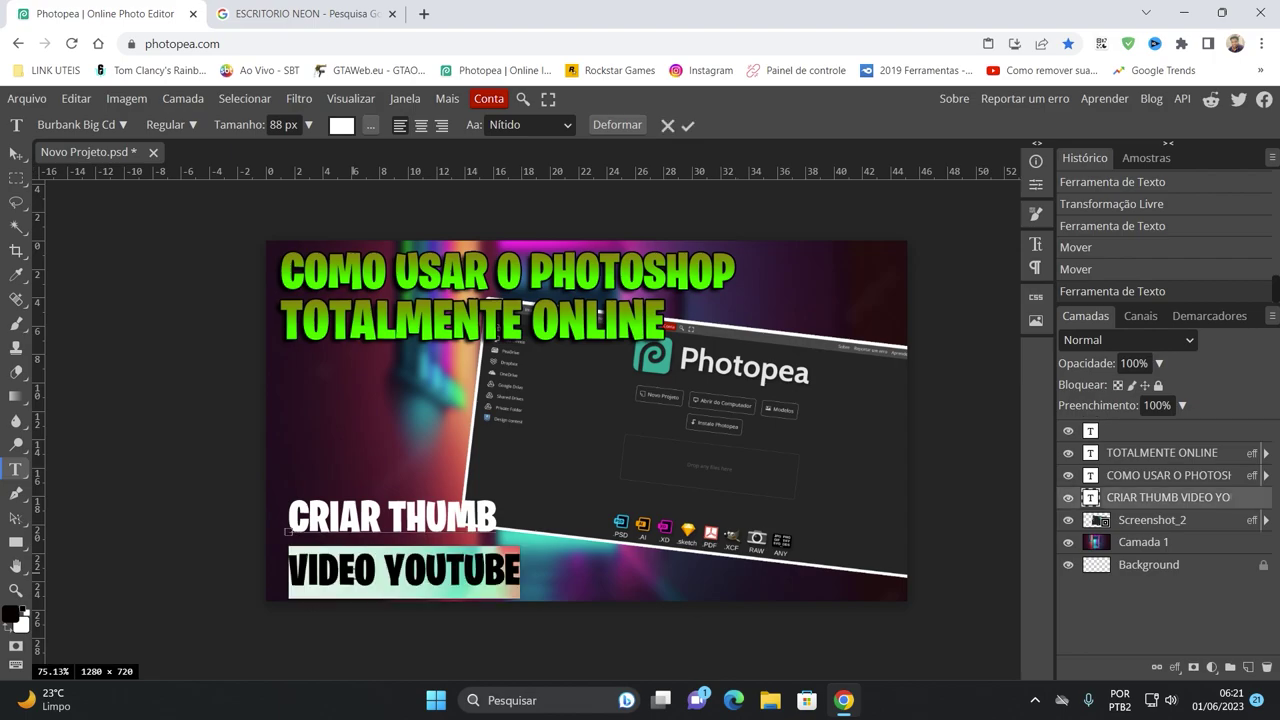
key("BackSpace")
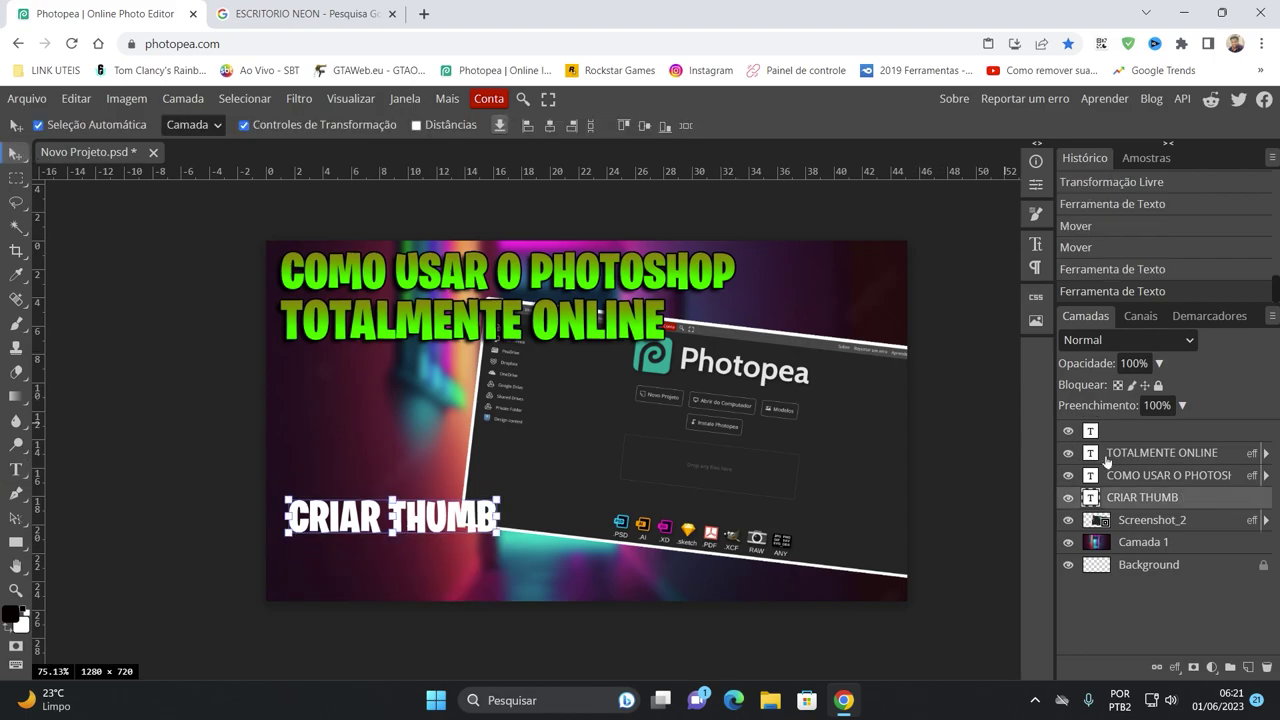
- Delete the stray empty text layer, leaving the CRIAR THUMB layer selected
left_click(1134, 437)
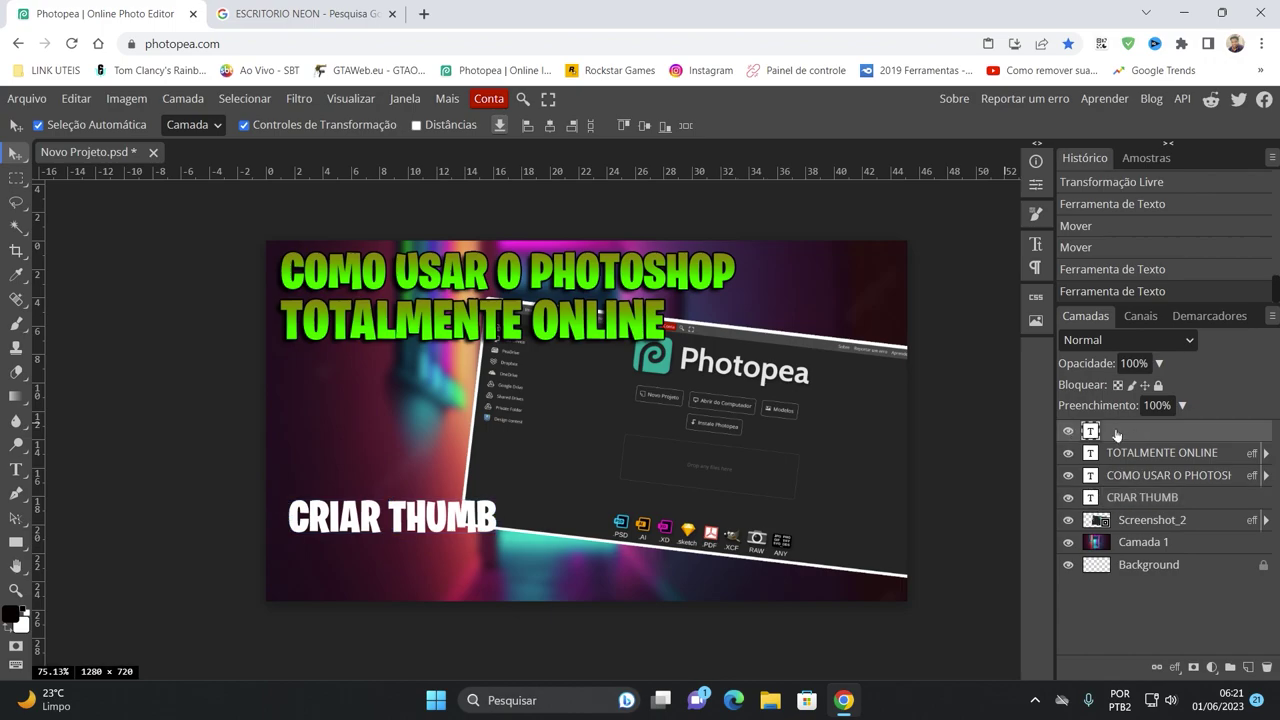
key("Delete")
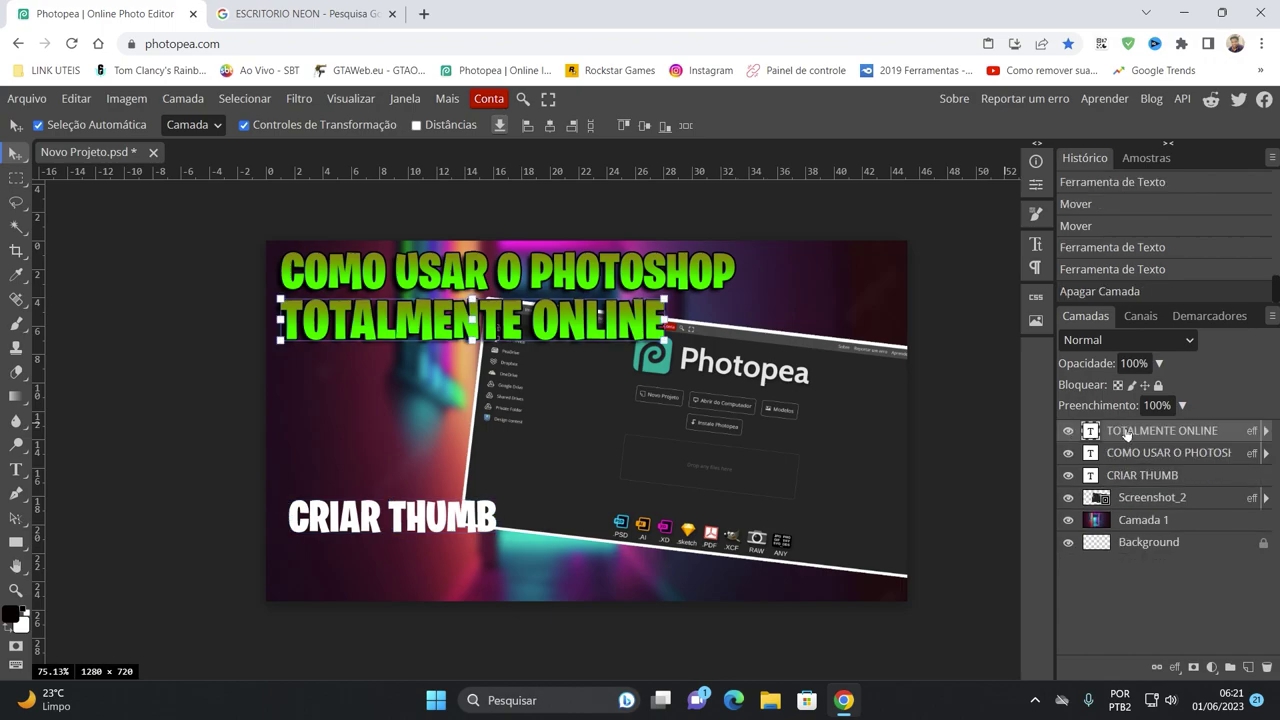
left_click(1138, 478)
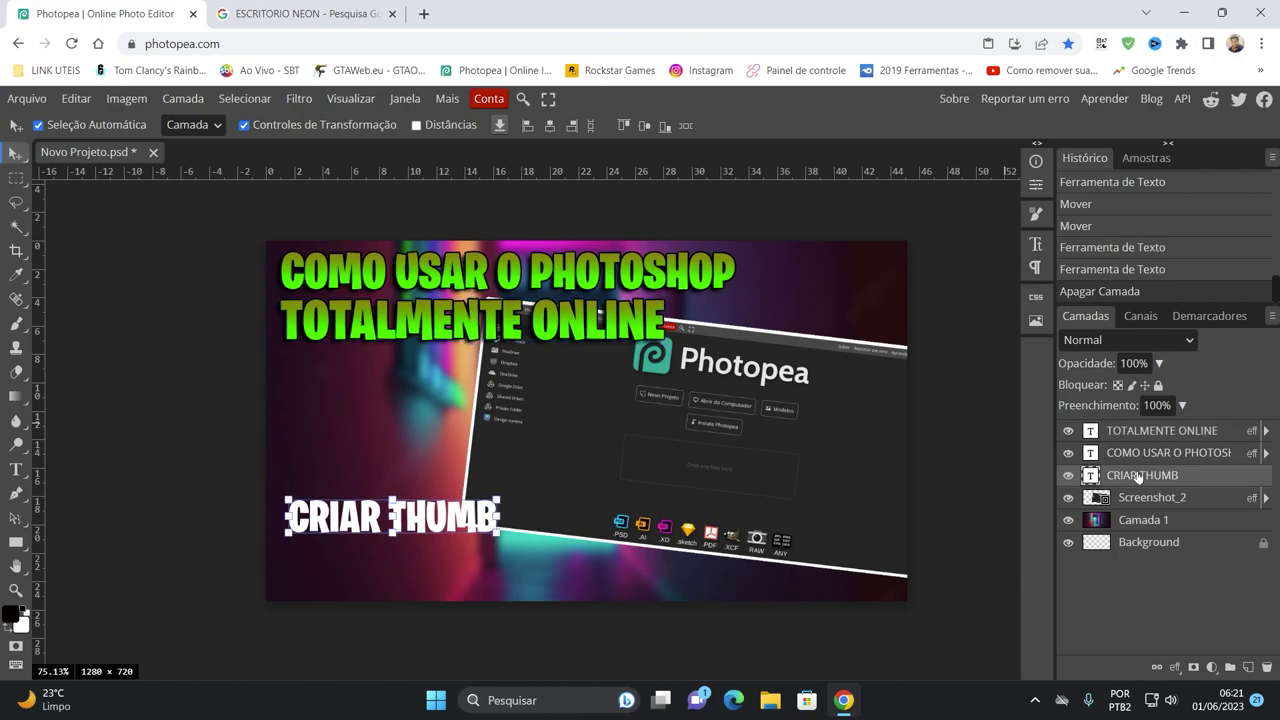
- Duplicate CRIAR THUMB, retype it as 'PARA VIDEO NO YOUTUBE', then delete that oversized copy
right_click(1138, 477)
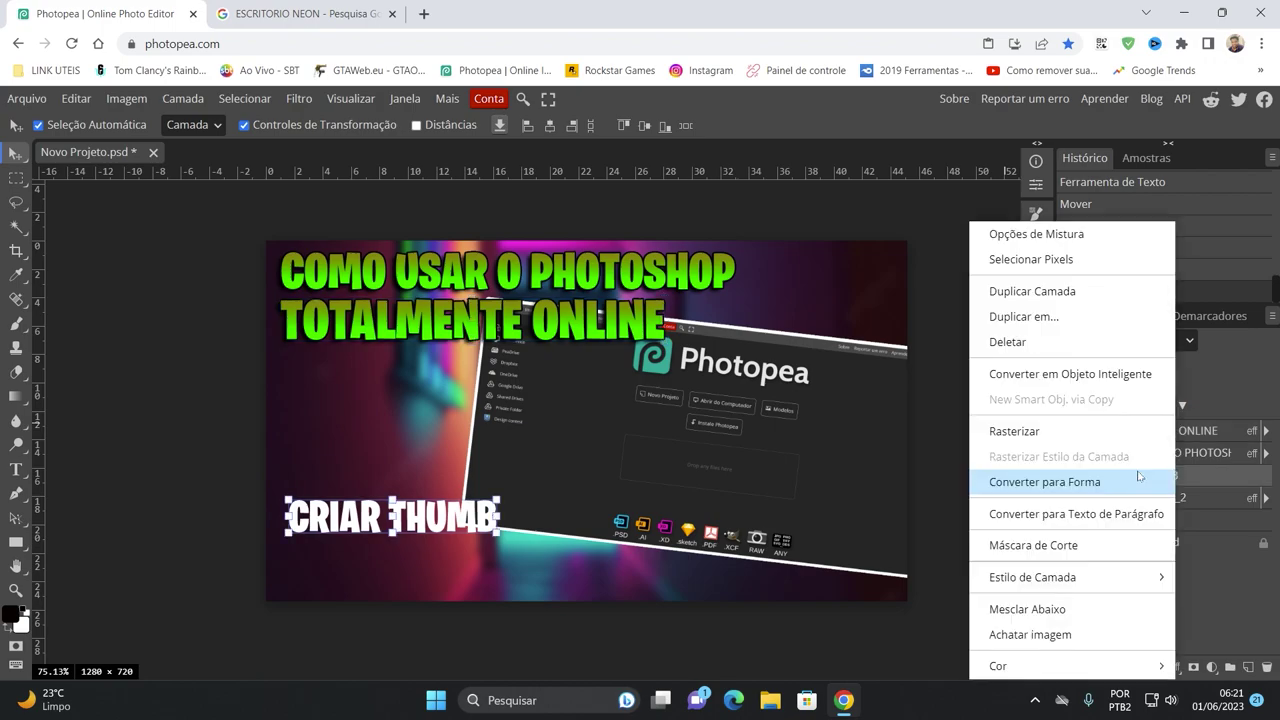
left_click(1040, 291)
left_click_drag(410, 518, 412, 562)
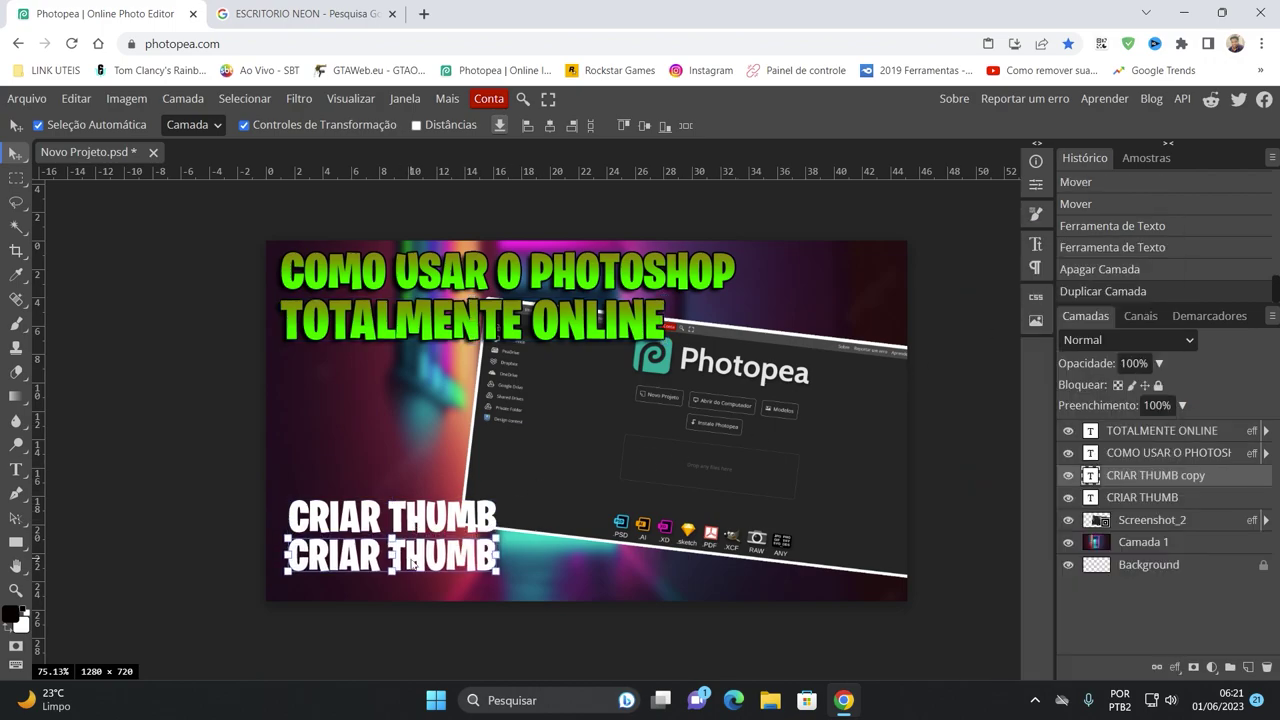
left_click(16, 469)
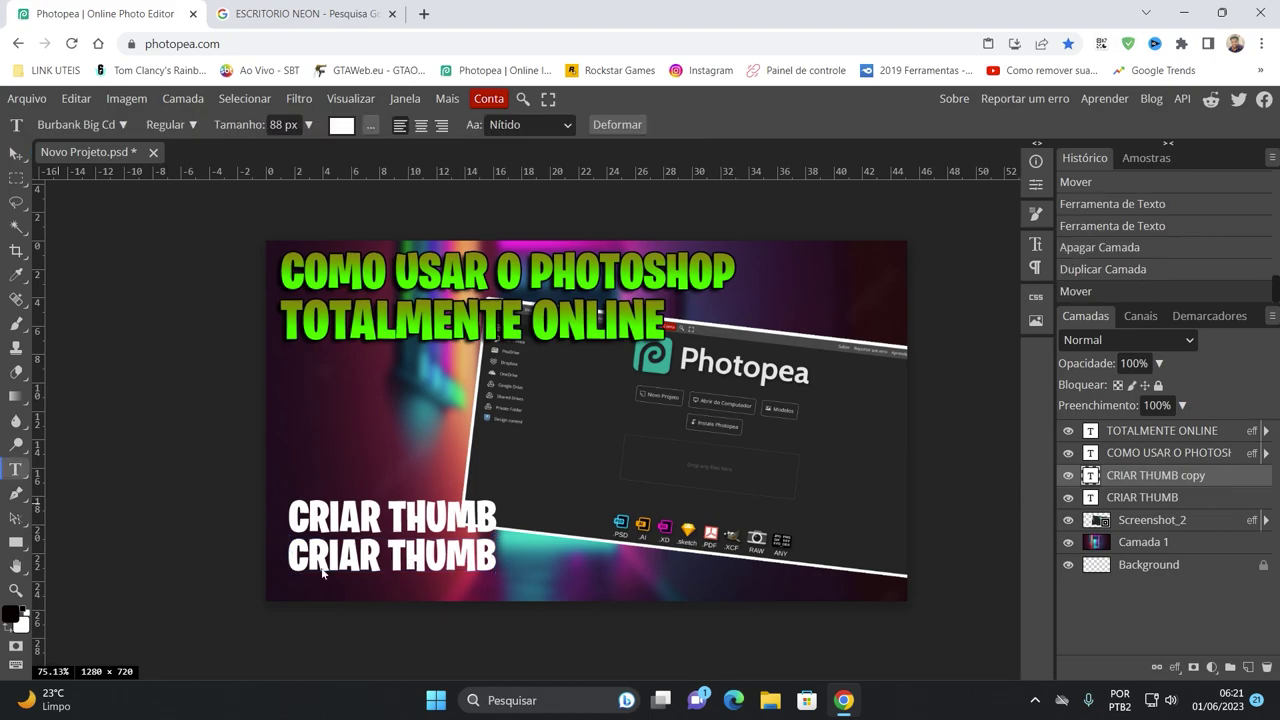
left_click(363, 552)
type("PSTS")
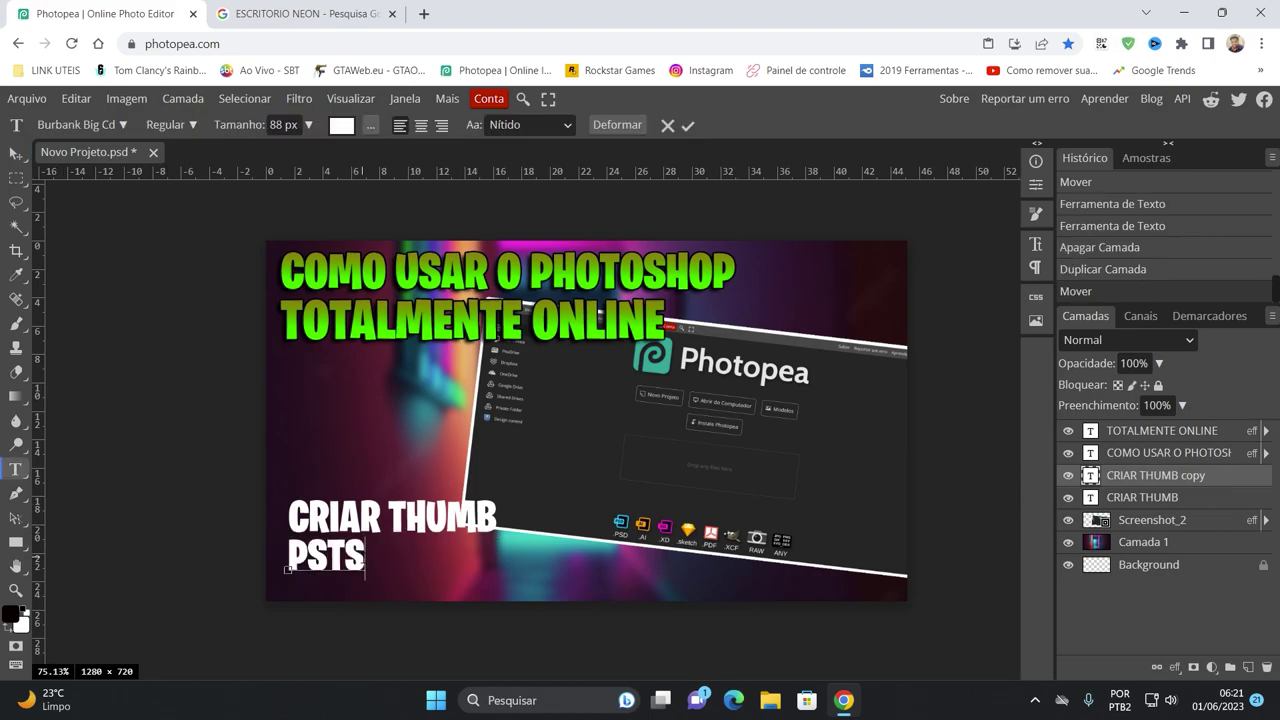
key("BackSpace")
key("BackSpace")
key("BackSpace")
key("BackSpace")
type("PA")
type("RA VIDEO NO YOUT")
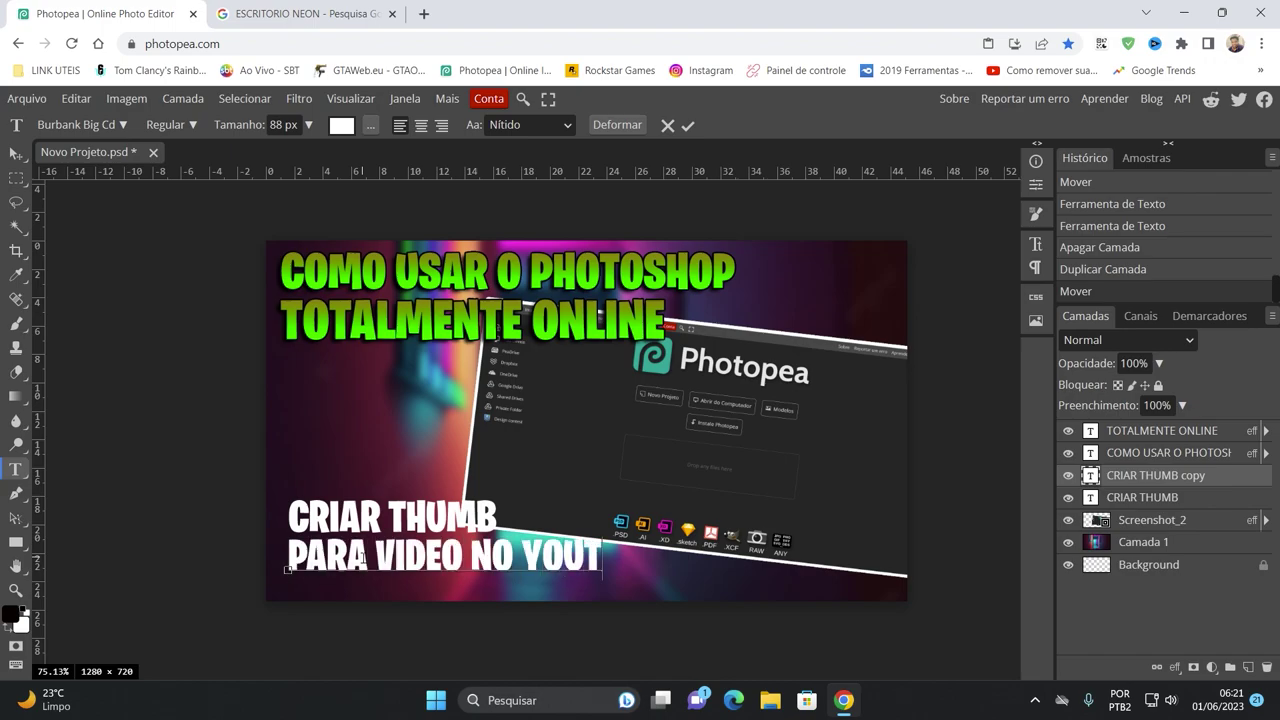
type("UBE")
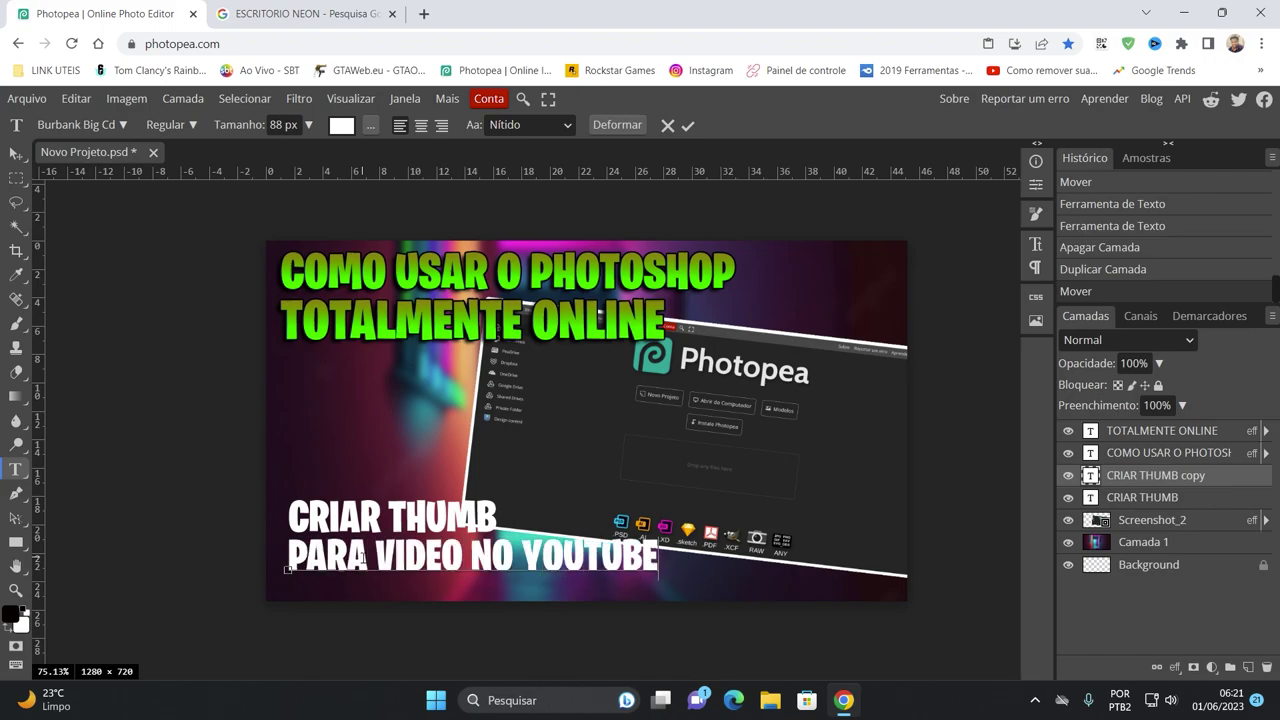
triple_click(362, 557)
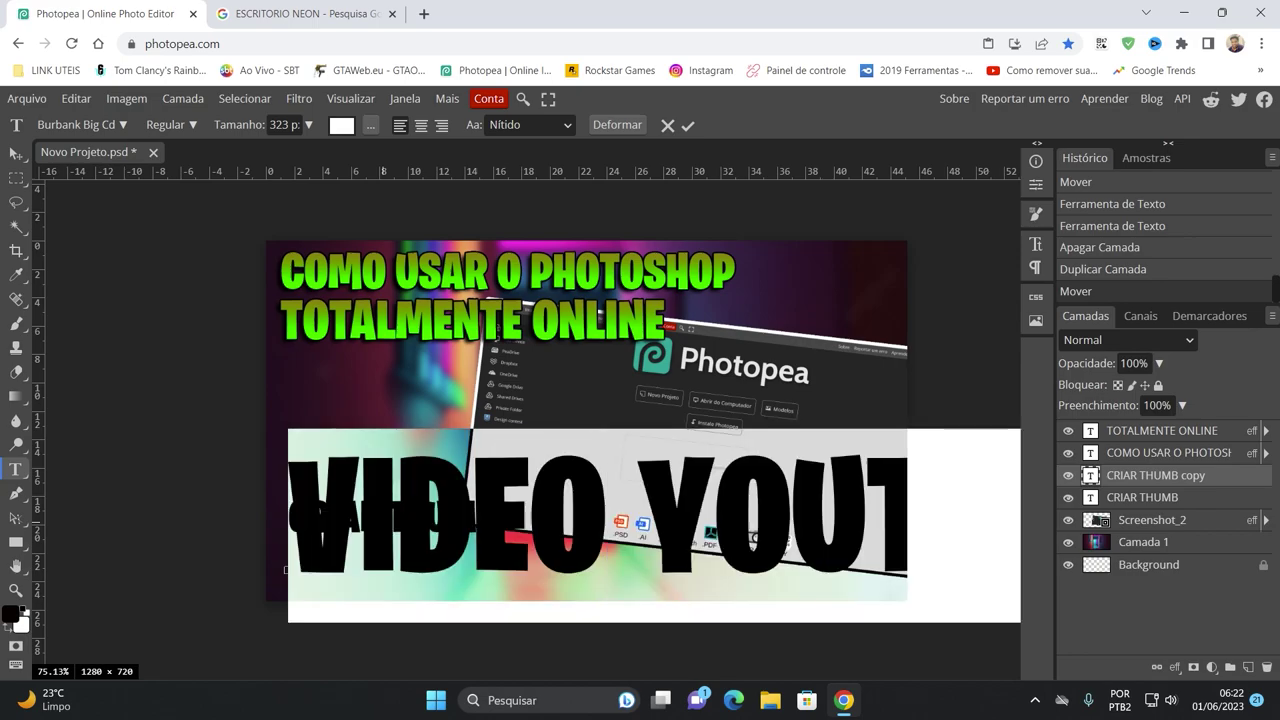
left_click(388, 535)
type("PARA")
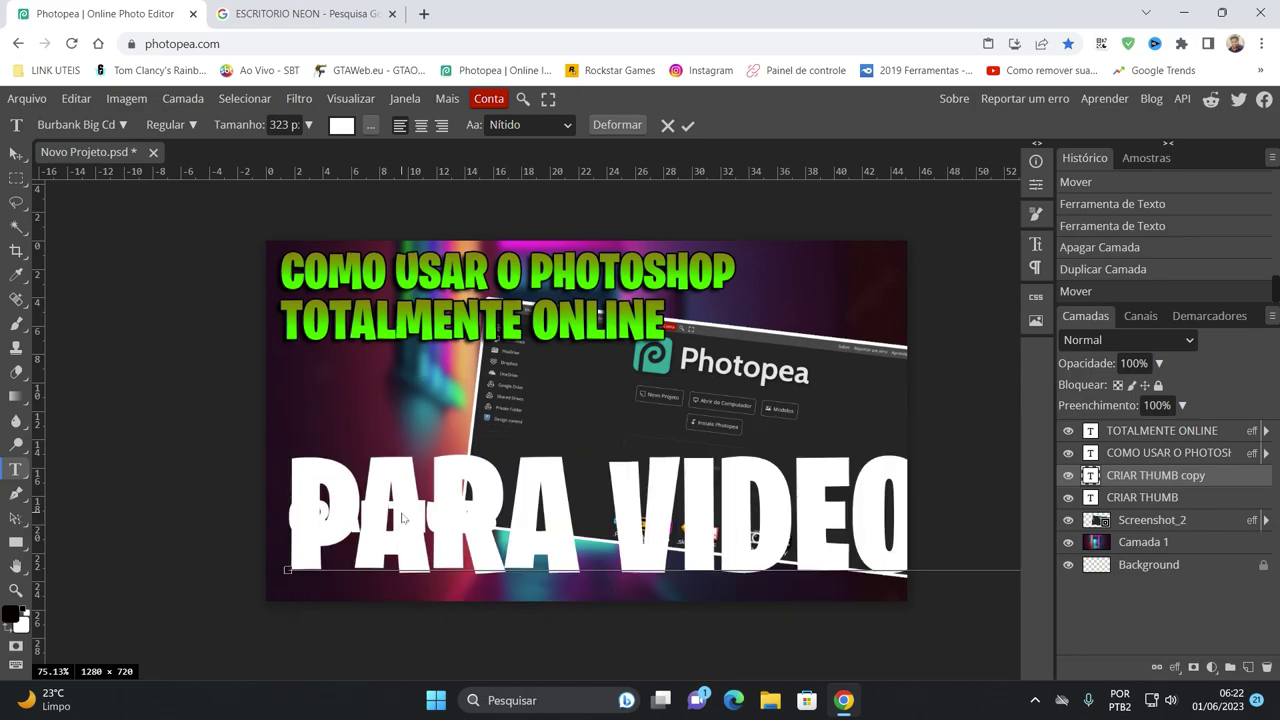
left_click(16, 153)
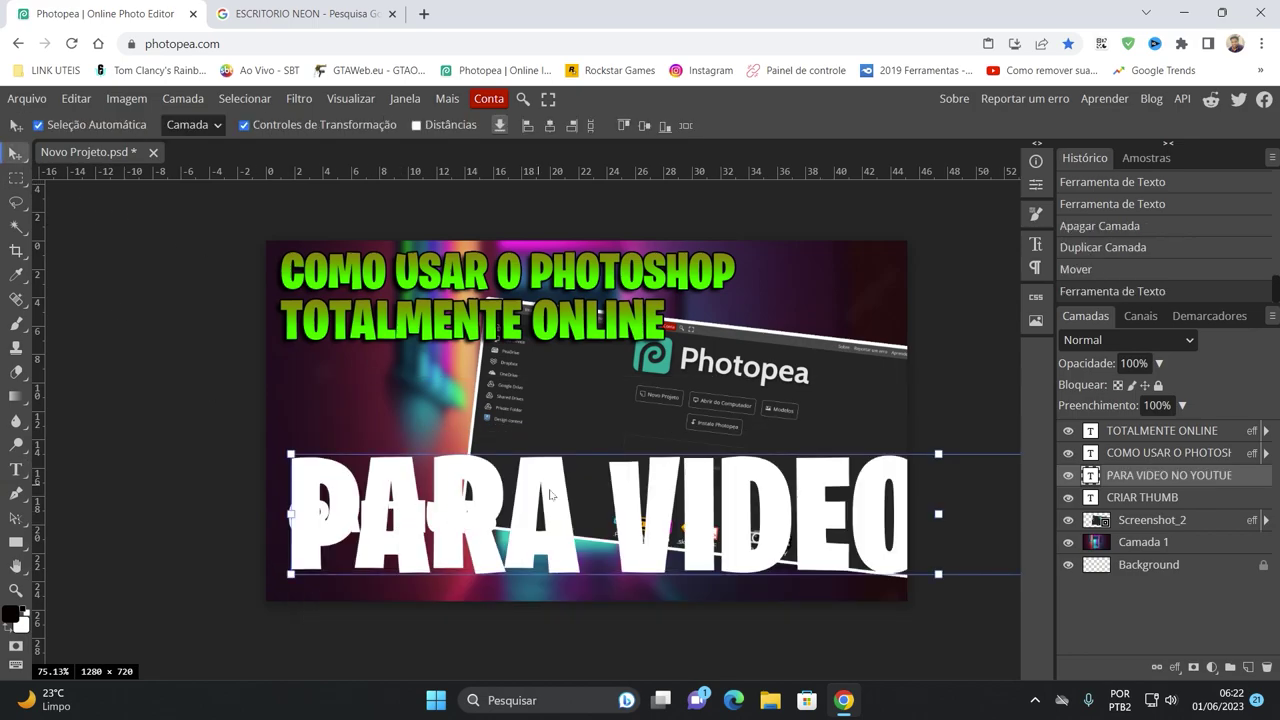
key("Delete")
- Duplicate CRIAR THUMB below itself, retype it as 'PARA VIDEOS', and nudge it right
right_click(1148, 474)
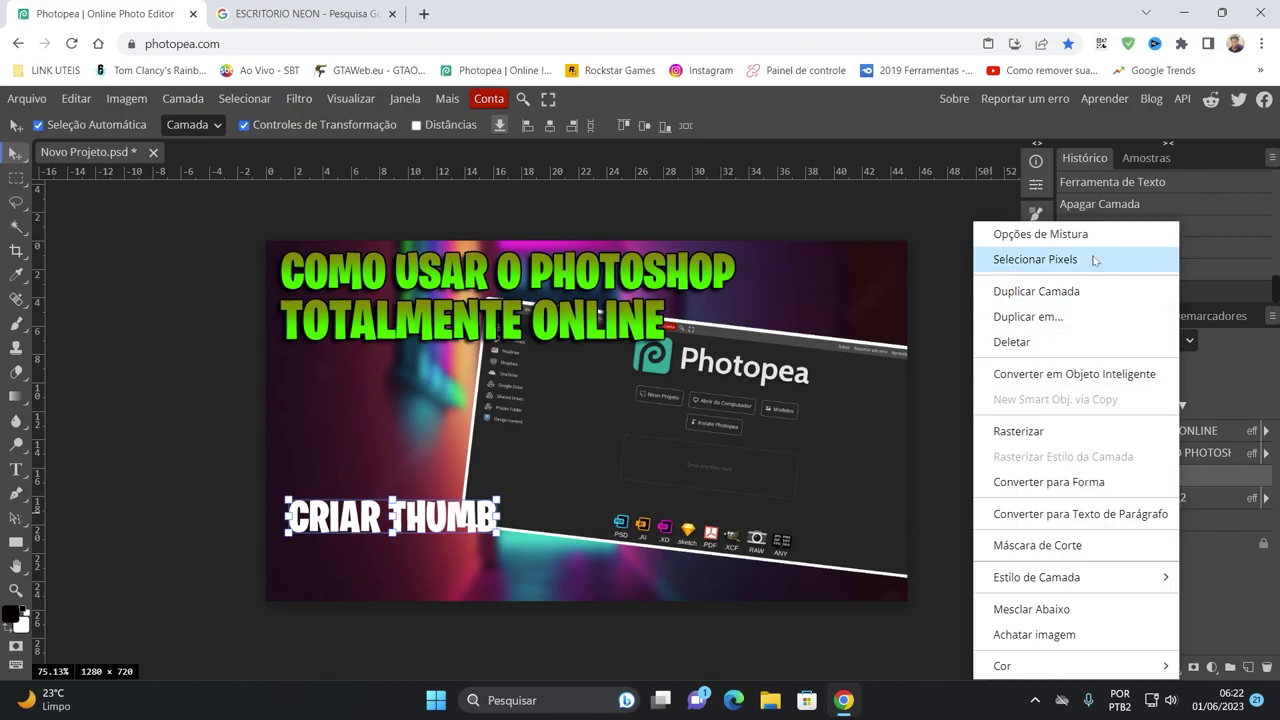
left_click(1066, 295)
left_click_drag(482, 518, 301, 545)
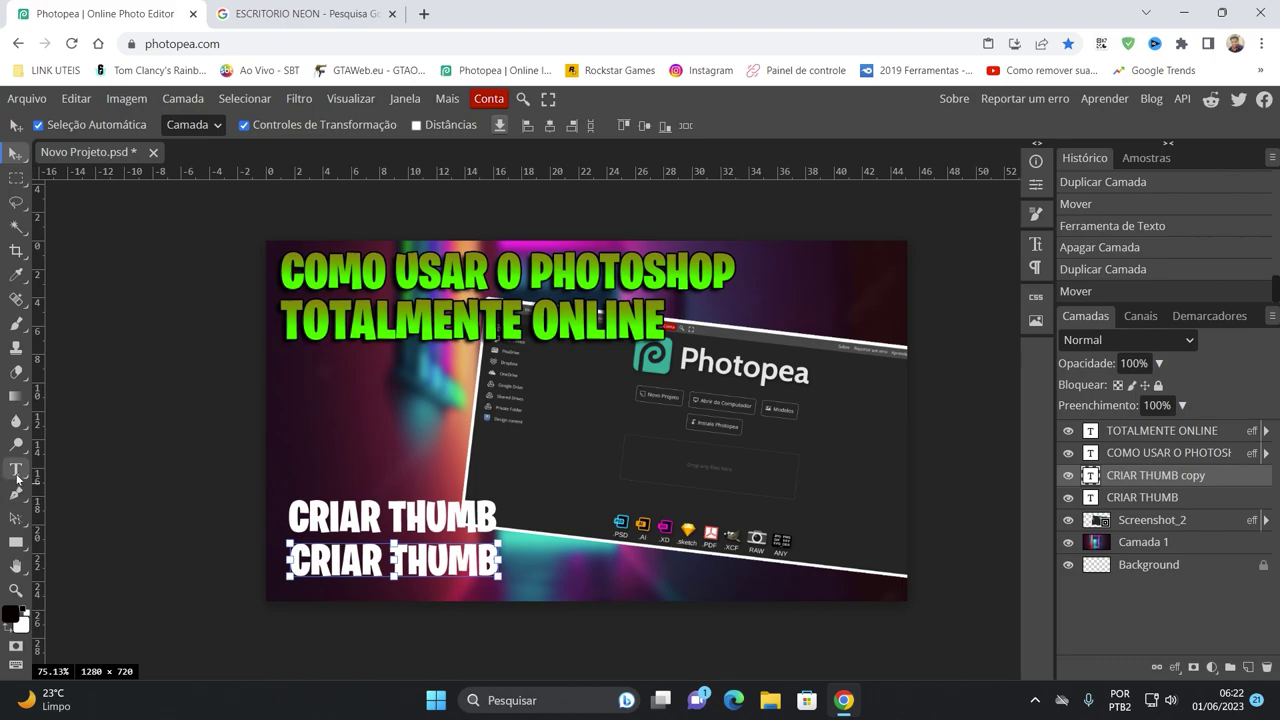
left_click(15, 469)
left_click_drag(497, 558, 288, 576)
type("PAR")
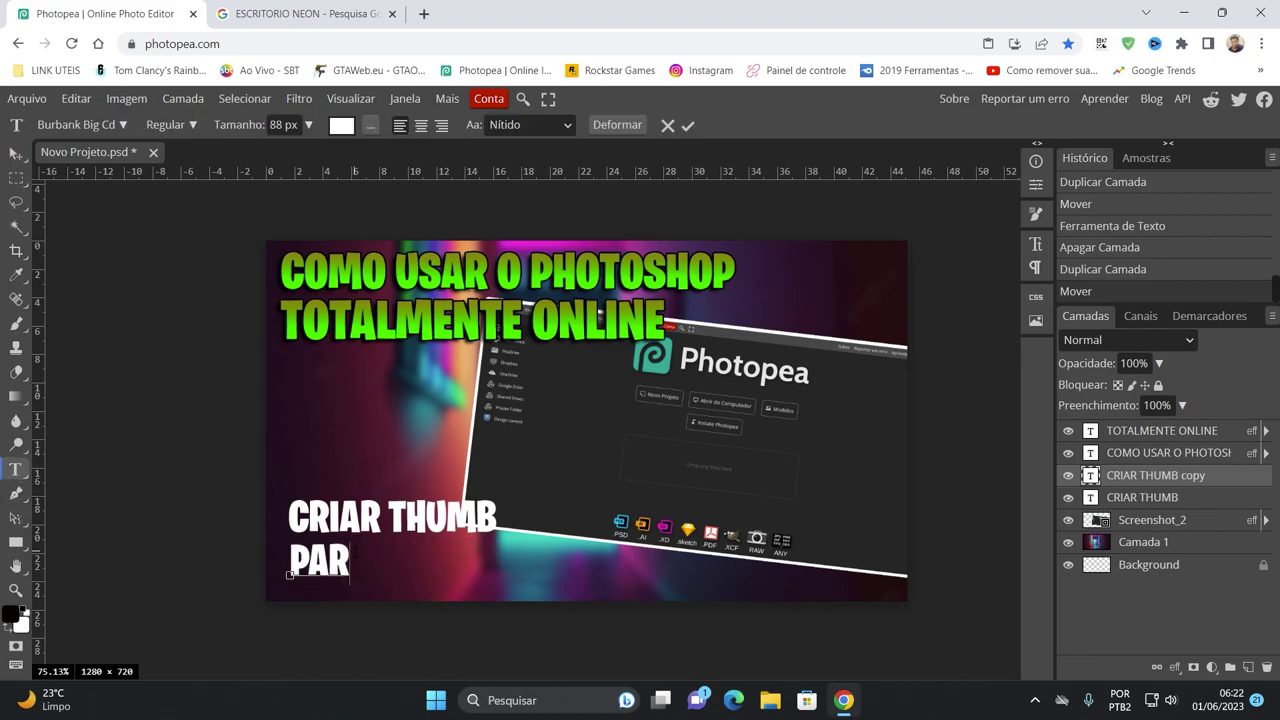
type("A VIDEOS")
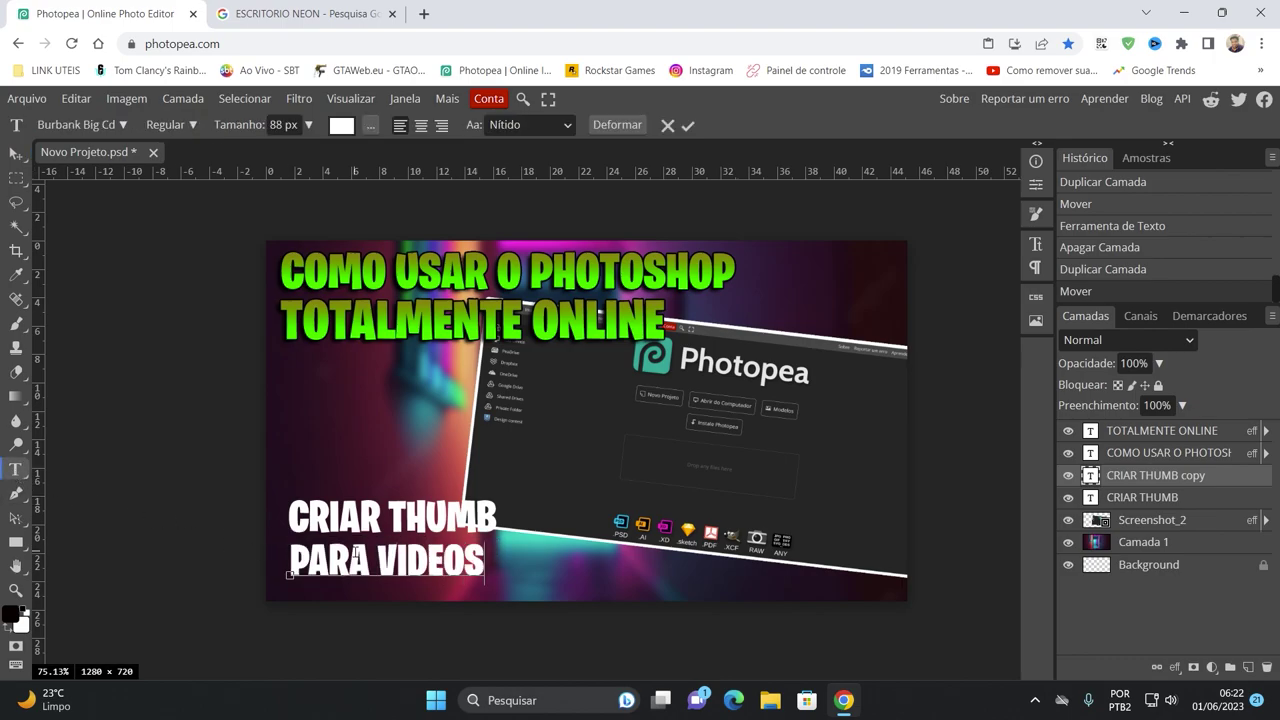
left_click(16, 153)
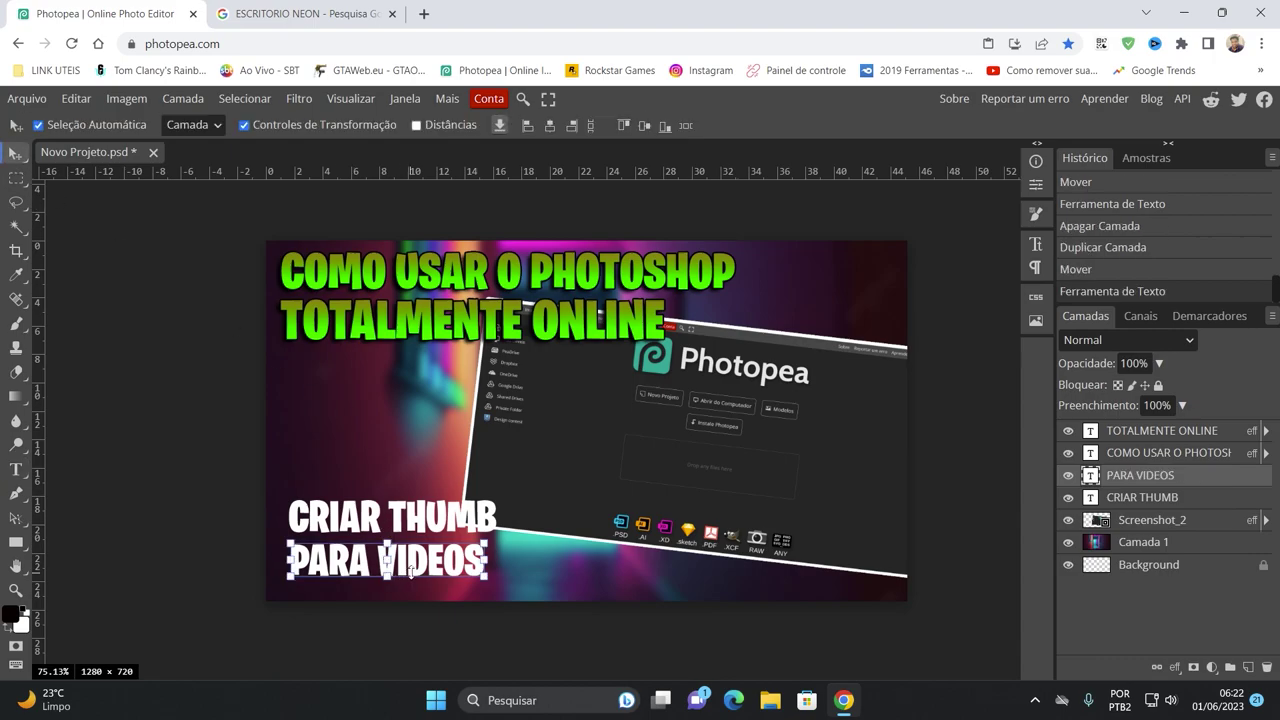
left_click_drag(410, 571, 436, 568)
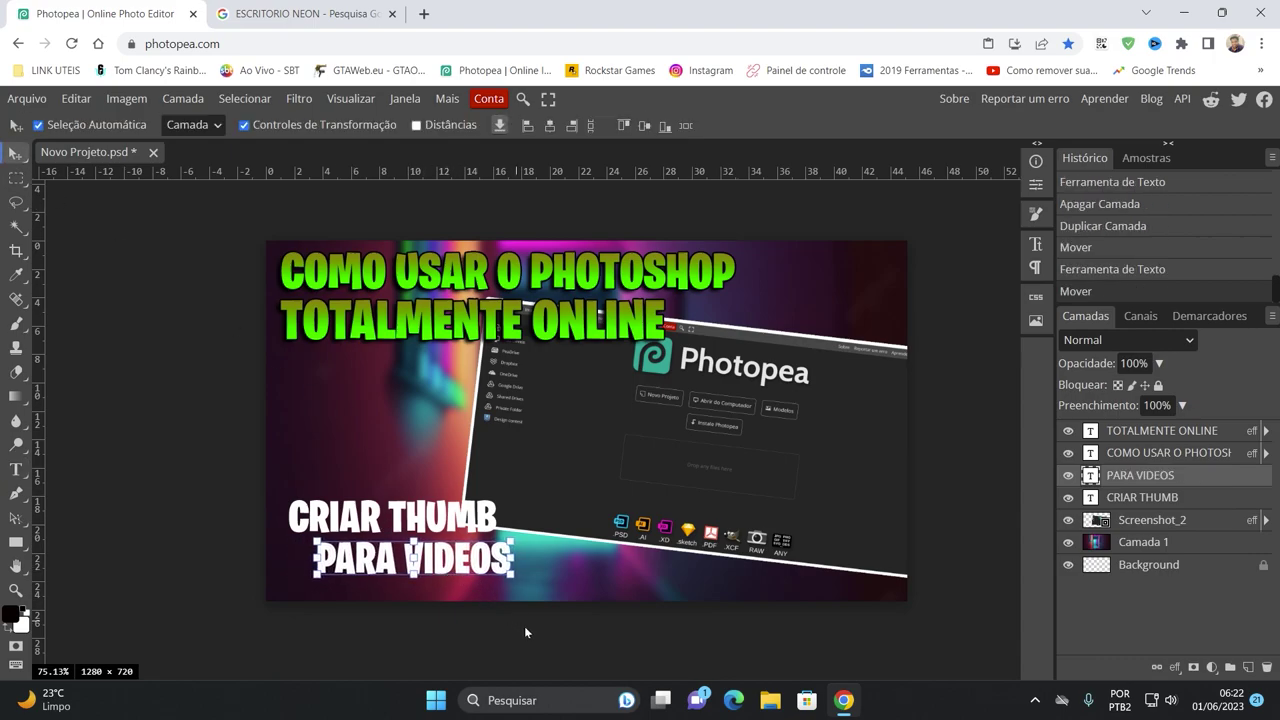
- Move the TOTALMENTE ONLINE line right and slightly down, overlapping the tilted screenshot
left_click(196, 489)
mouse_move(535, 350)
left_mouse_down()
mouse_move(749, 337)
mouse_move(714, 371)
left_mouse_up()
left_click(455, 270)
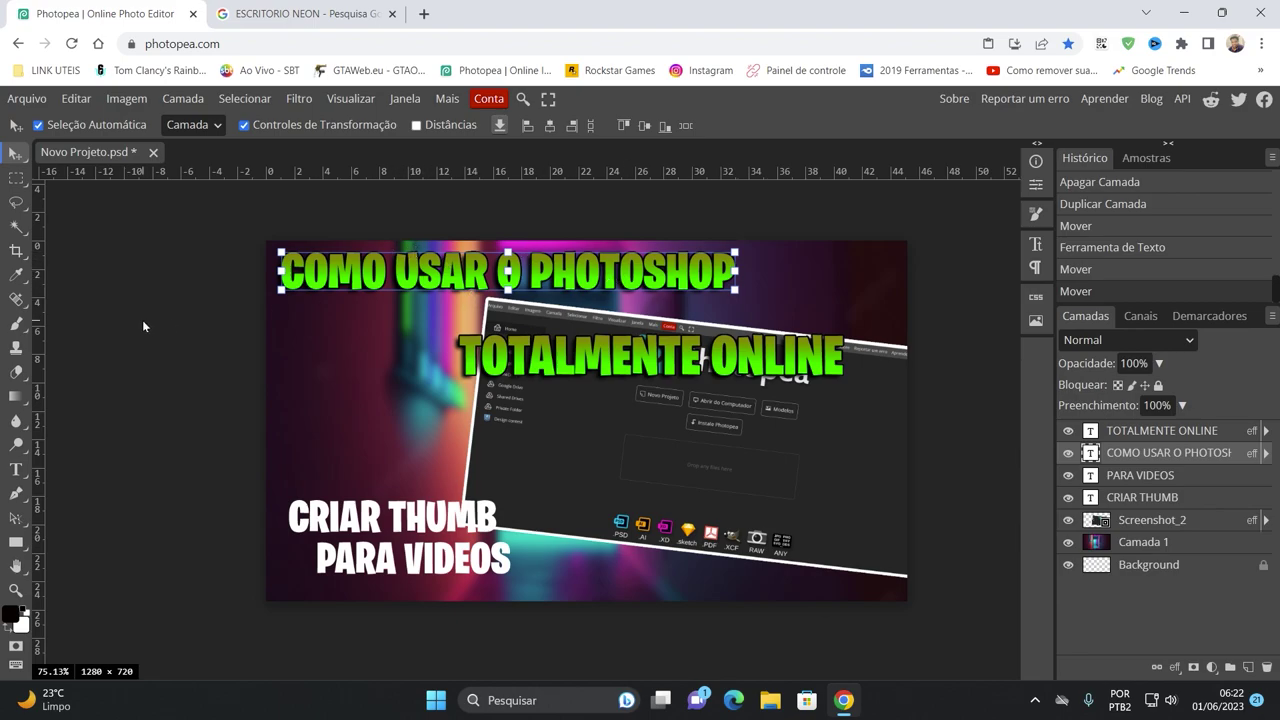
left_click(16, 466)
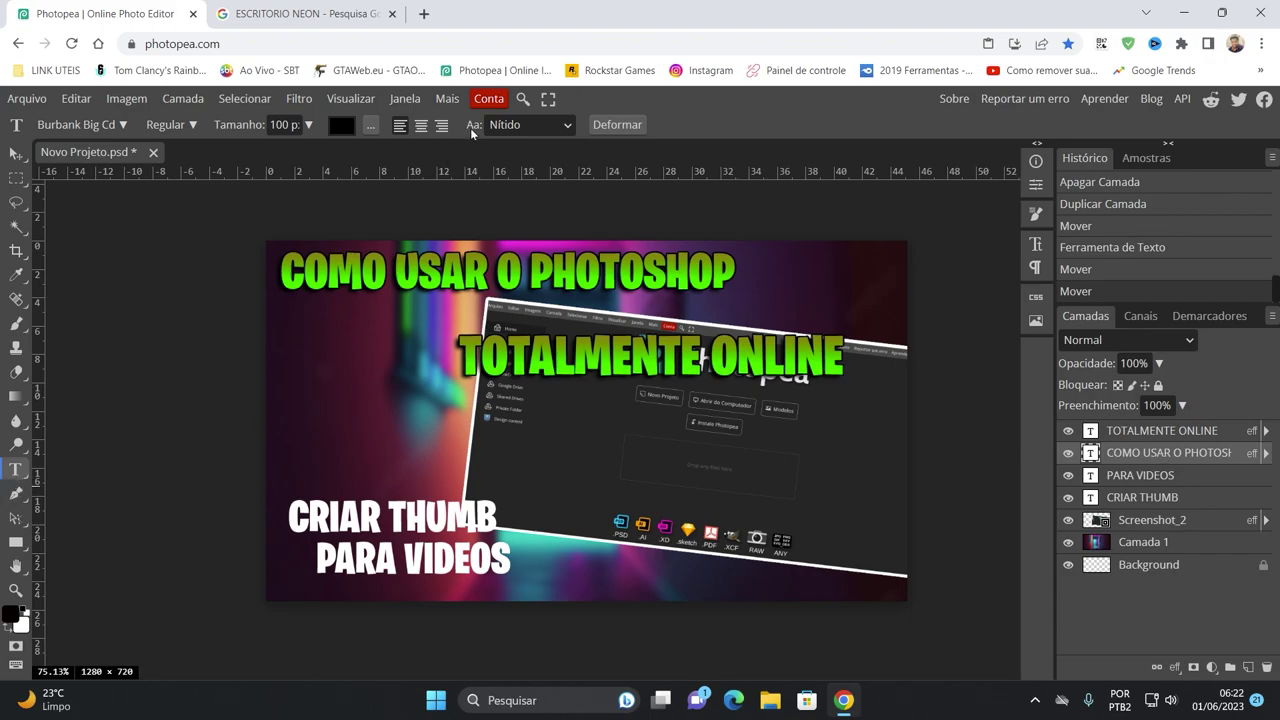
- Try an Onda wave warp on the headline at about 11% curvature with 0 horizontal distortion
left_click(614, 127)
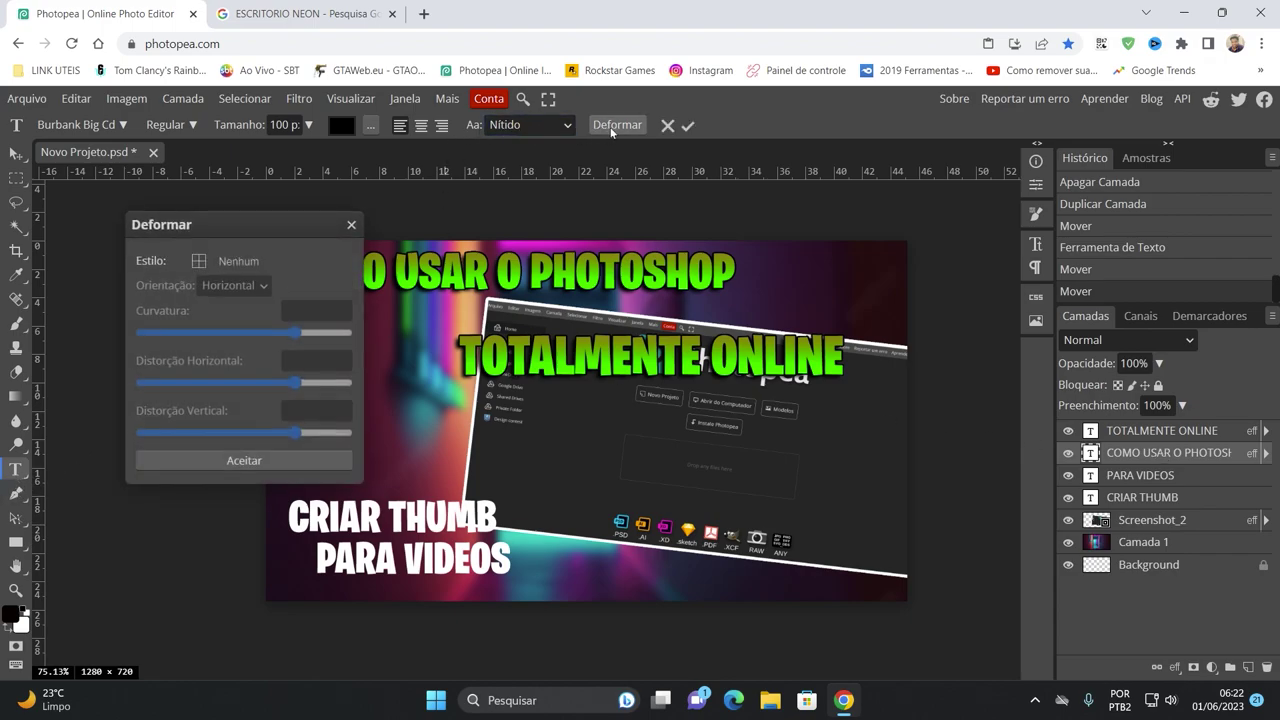
left_click(199, 261)
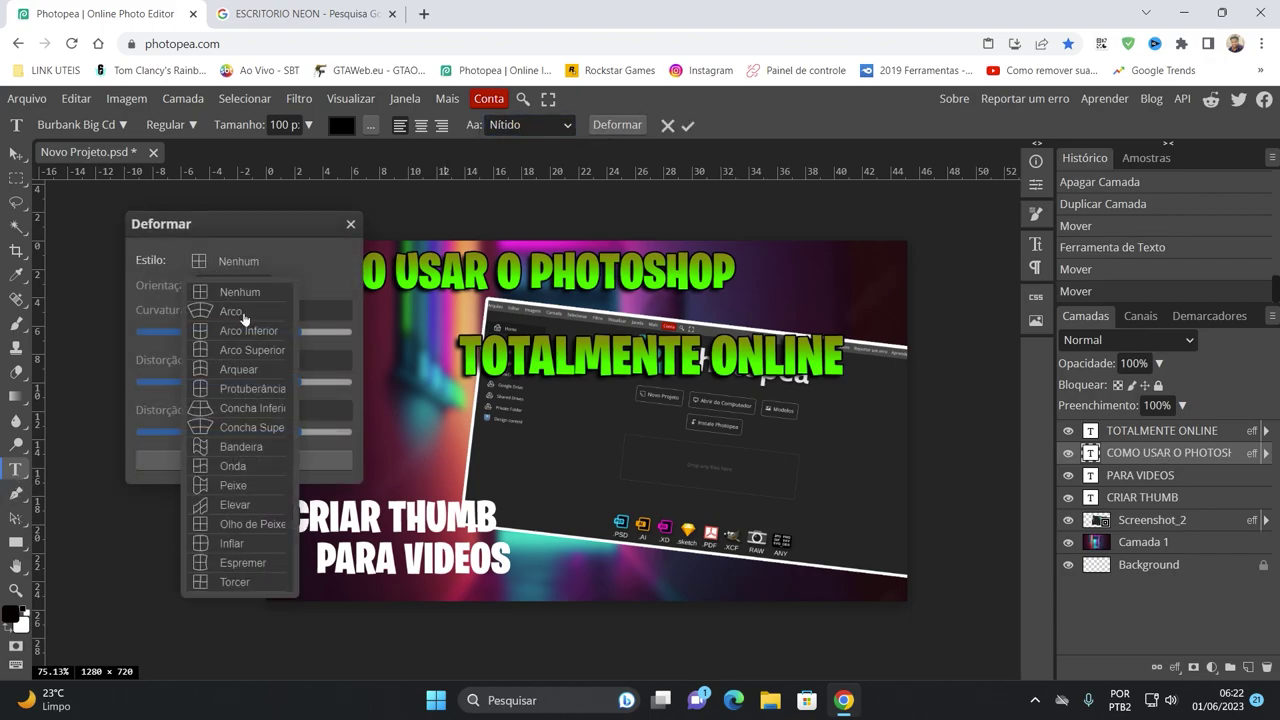
left_click(240, 467)
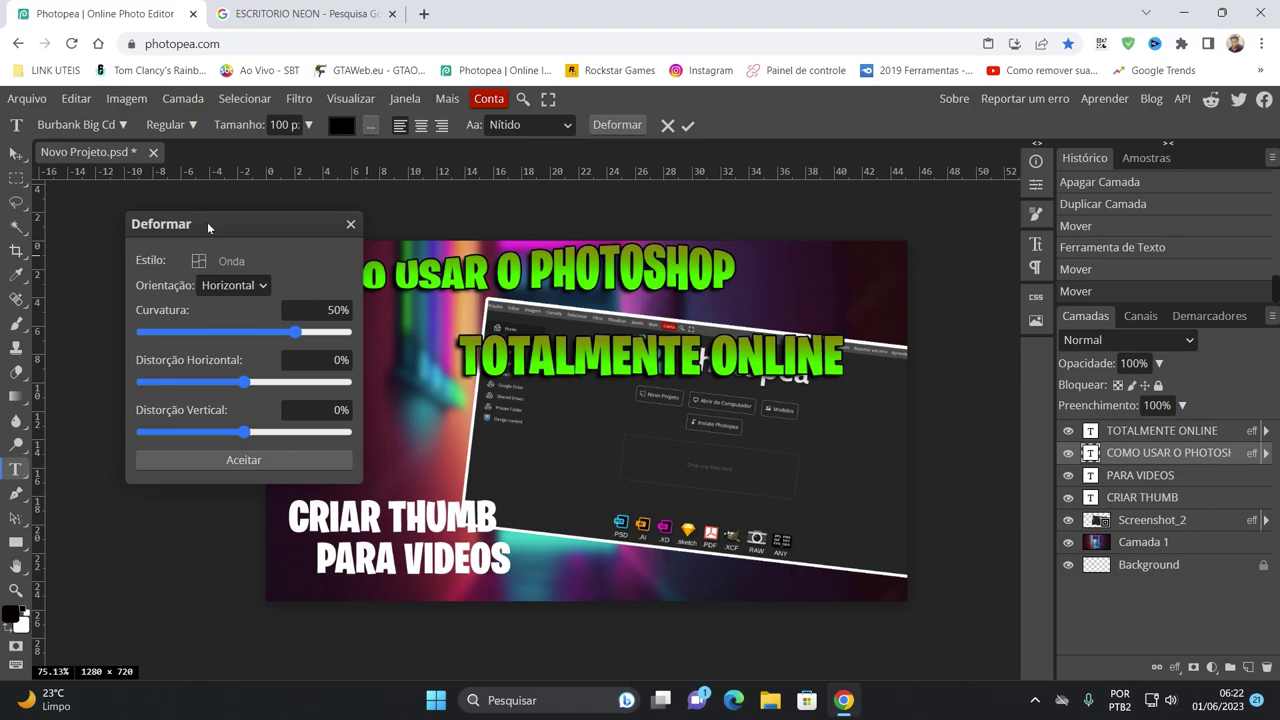
left_click_drag(207, 224, 131, 219)
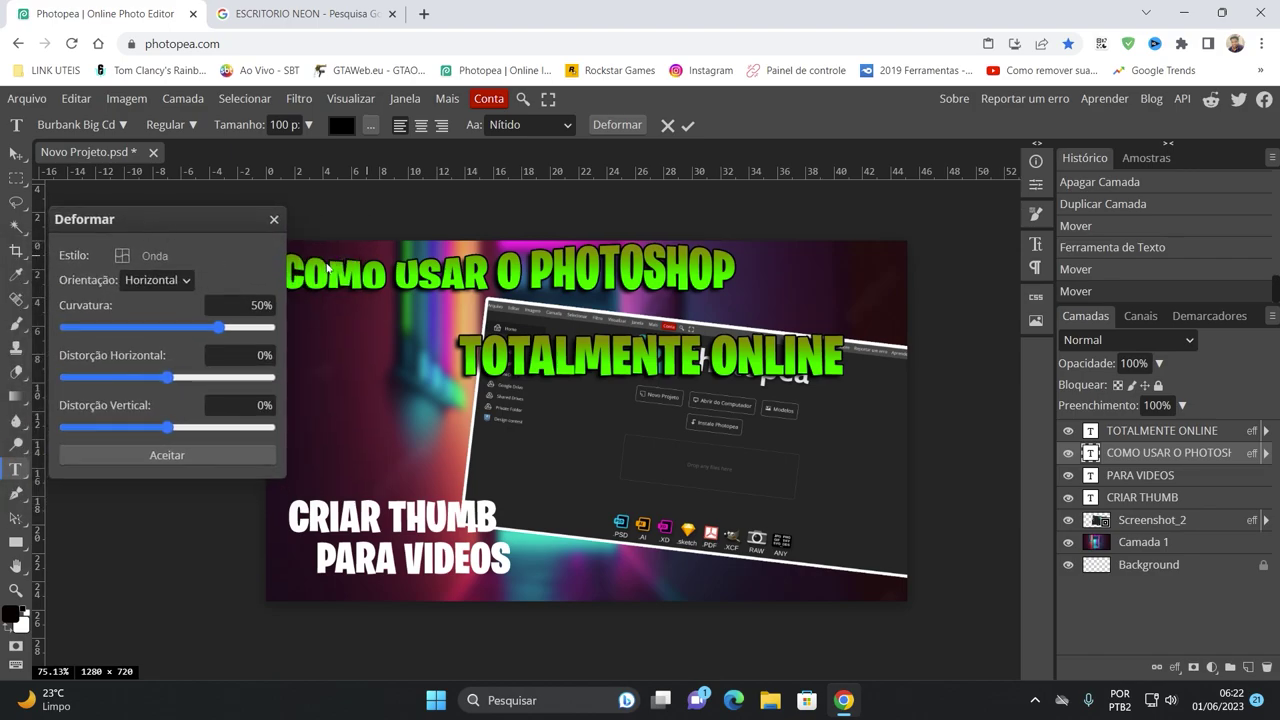
left_click_drag(218, 327, 180, 328)
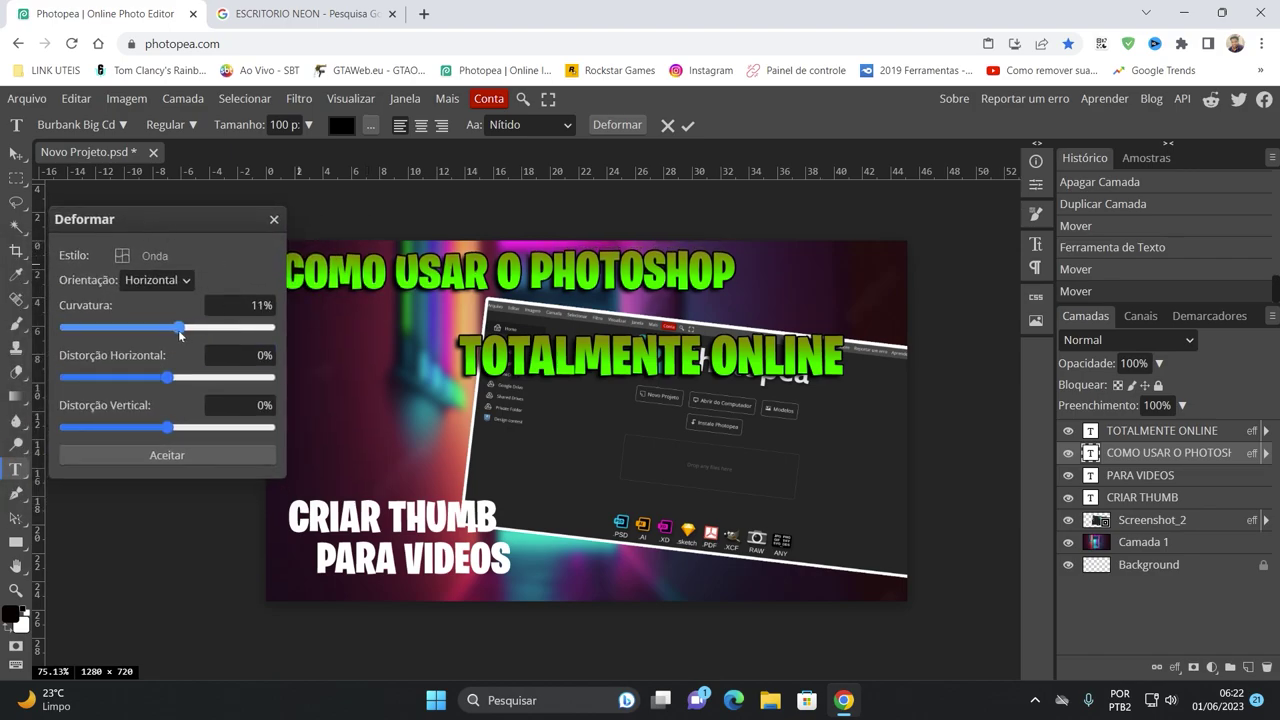
mouse_move(167, 377)
left_mouse_down()
mouse_move(190, 378)
mouse_move(170, 378)
left_mouse_up()
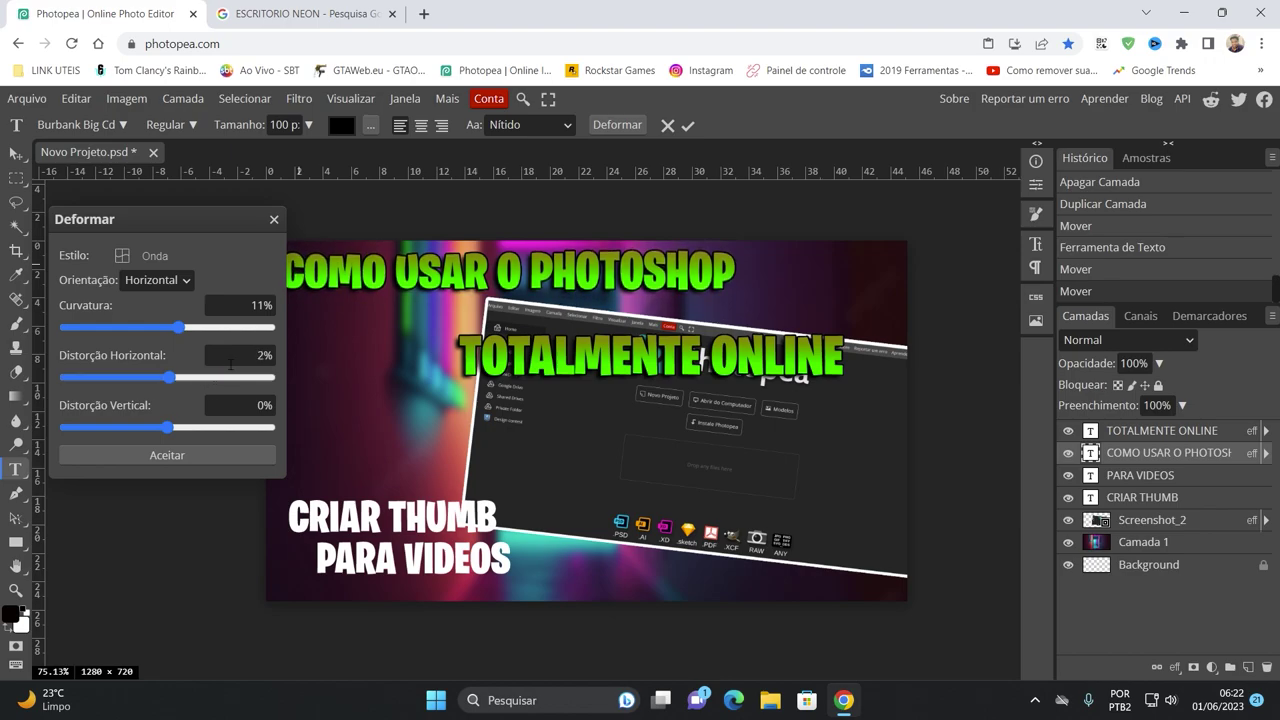
left_click(256, 354)
type("0")
left_click(157, 280)
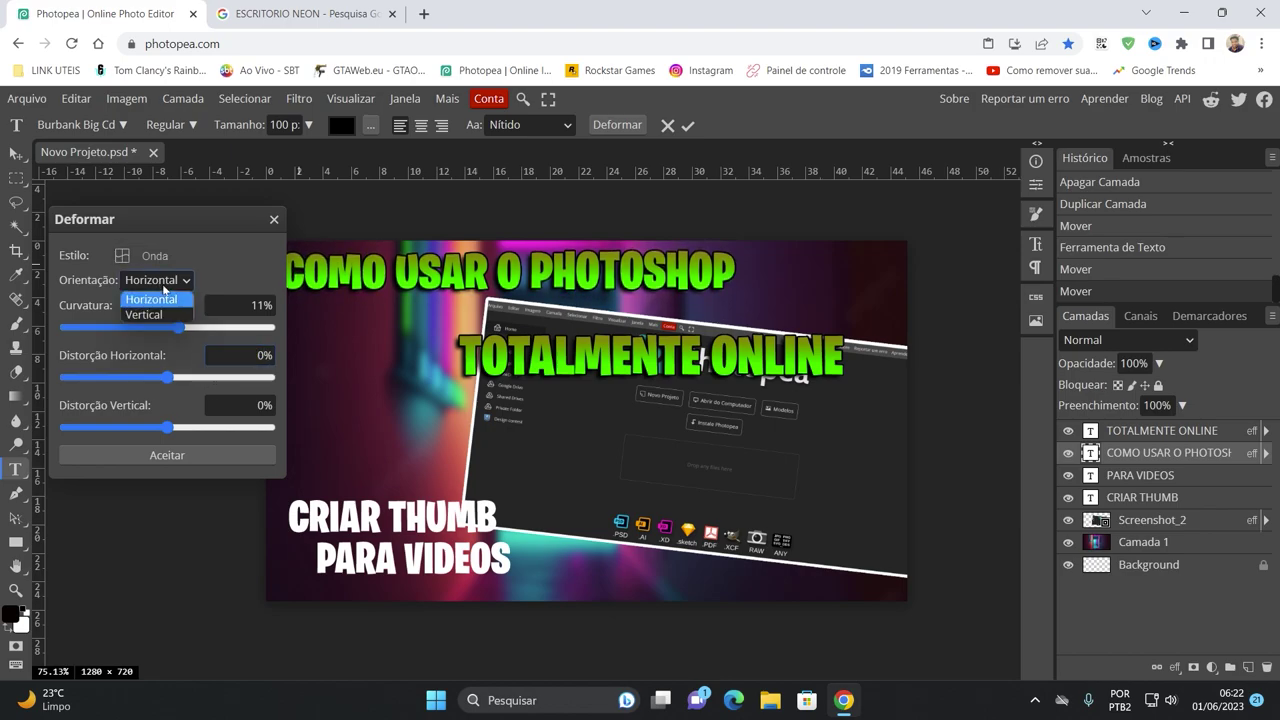
left_click(160, 294)
- Switch the headline warp to Bandeira at about 13% curvature and accept it
left_click(143, 255)
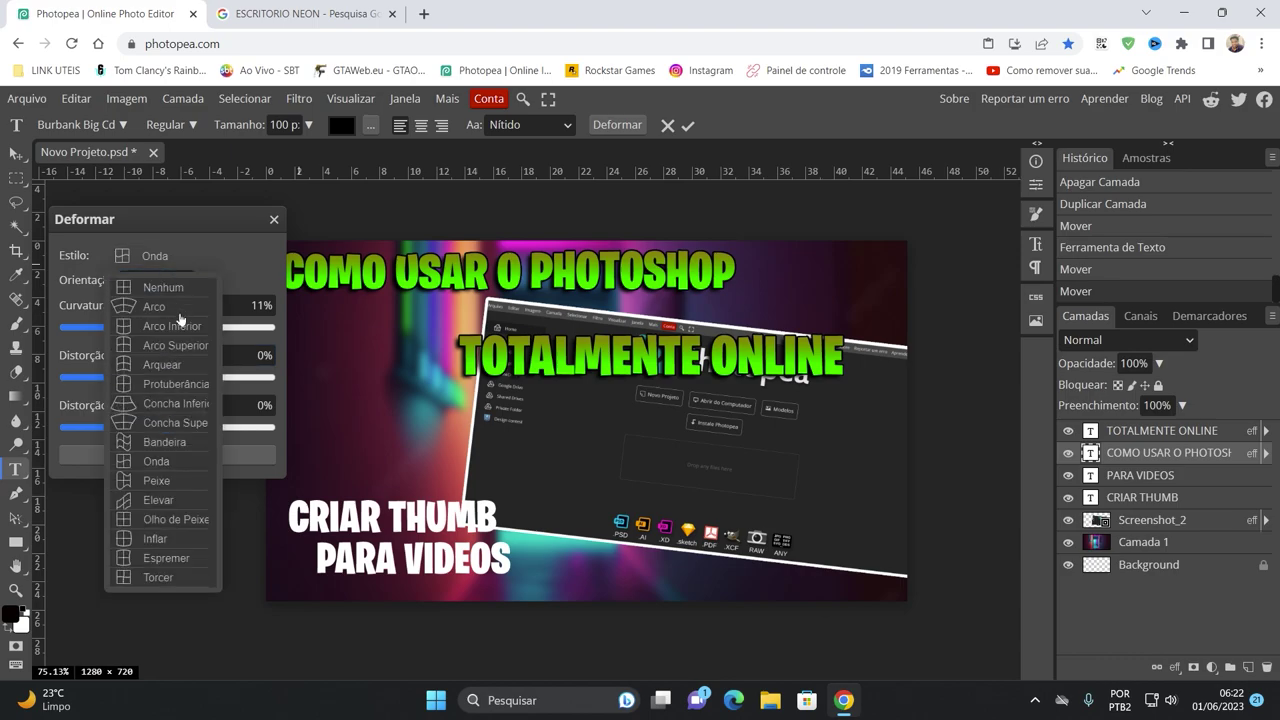
left_click(174, 444)
left_click_drag(178, 329, 181, 328)
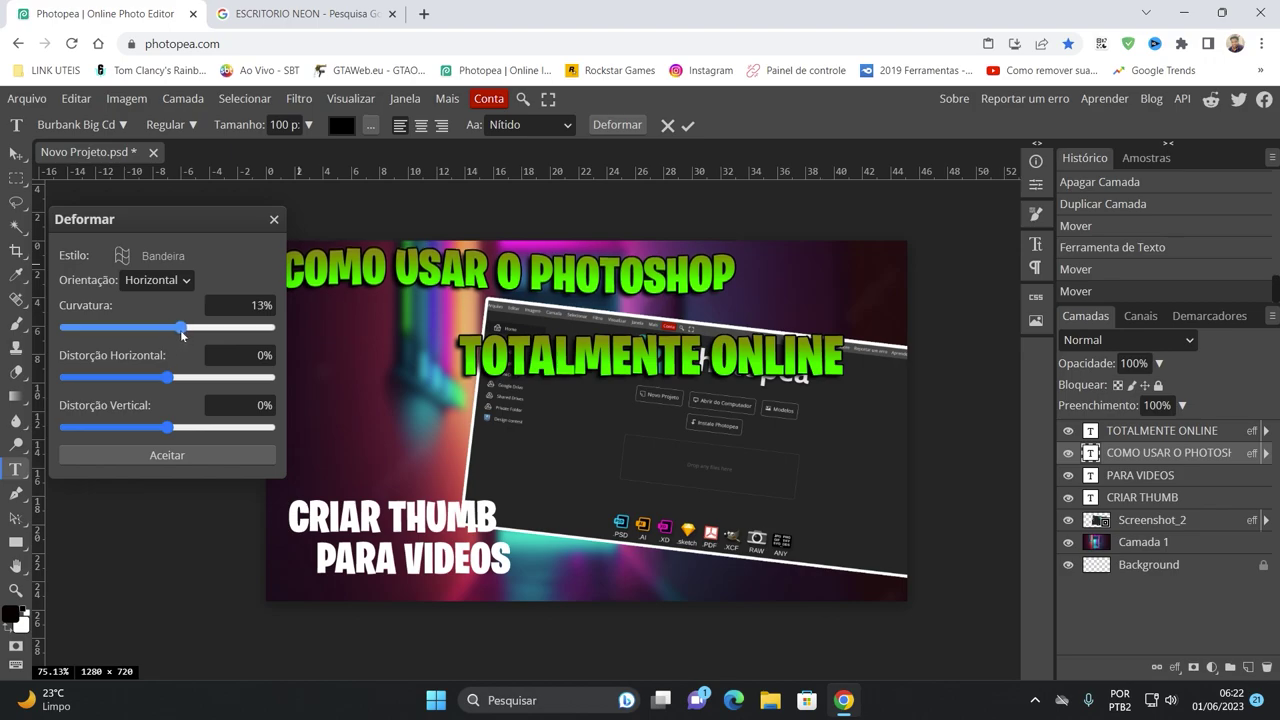
left_click(188, 451)
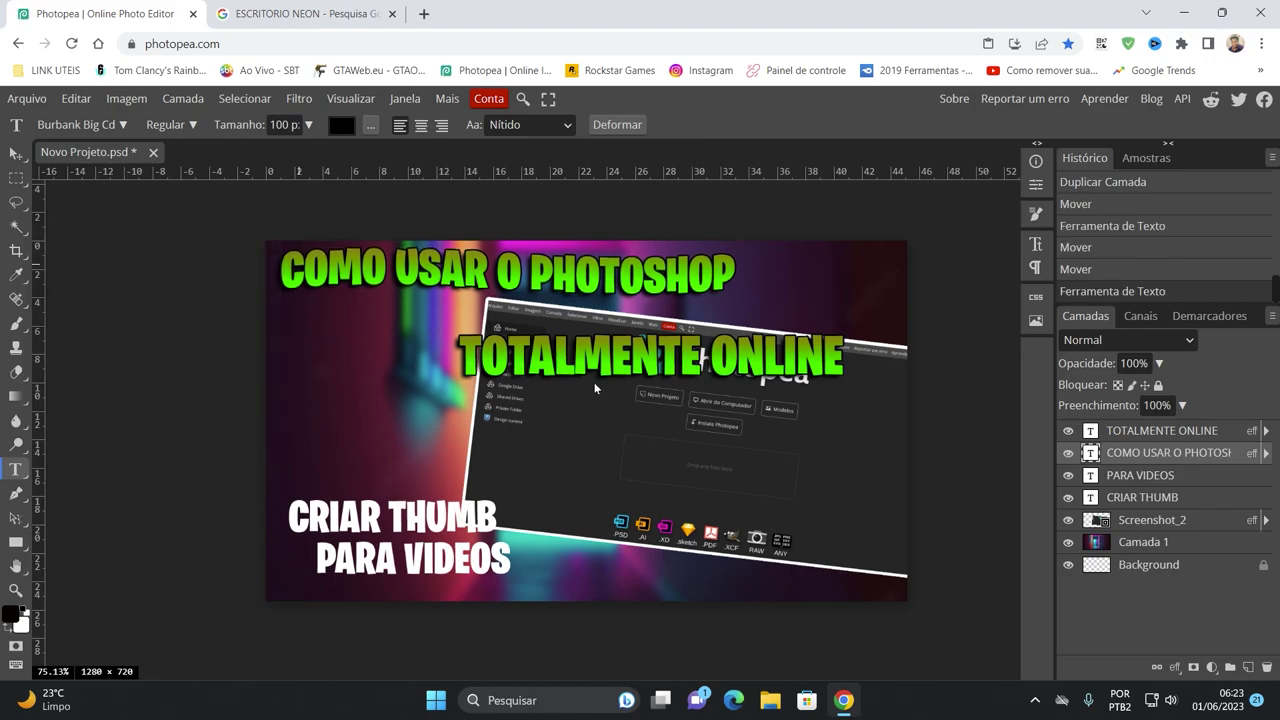
left_click_drag(612, 360, 494, 364)
- Warp the TOTALMENTE ONLINE text with the Bandeira style at about 8% curvature
left_click(555, 368)
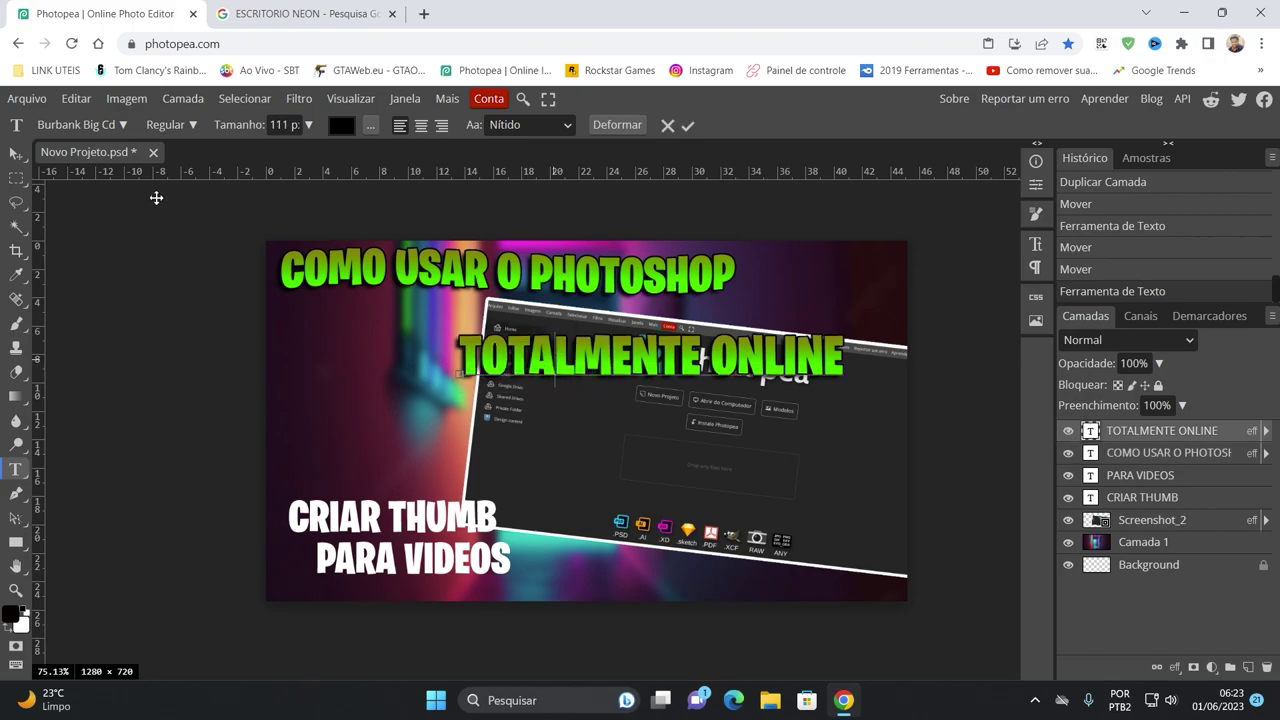
left_click(16, 153)
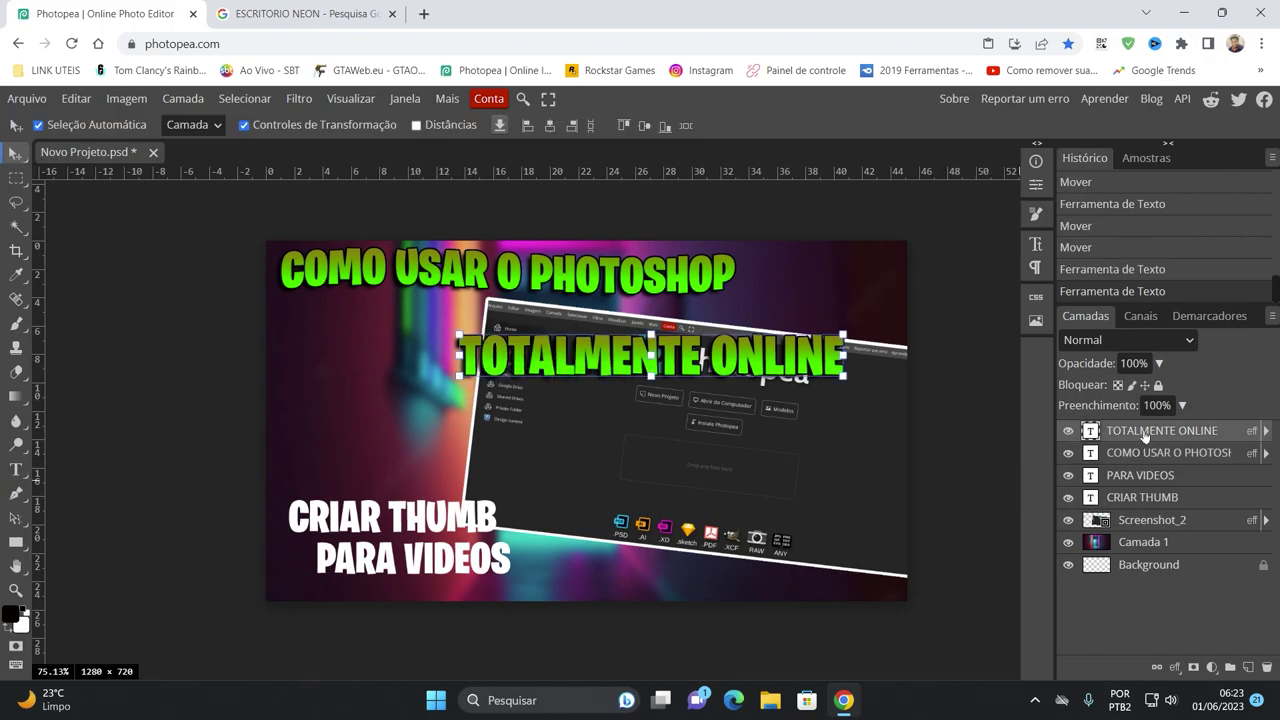
key("t")
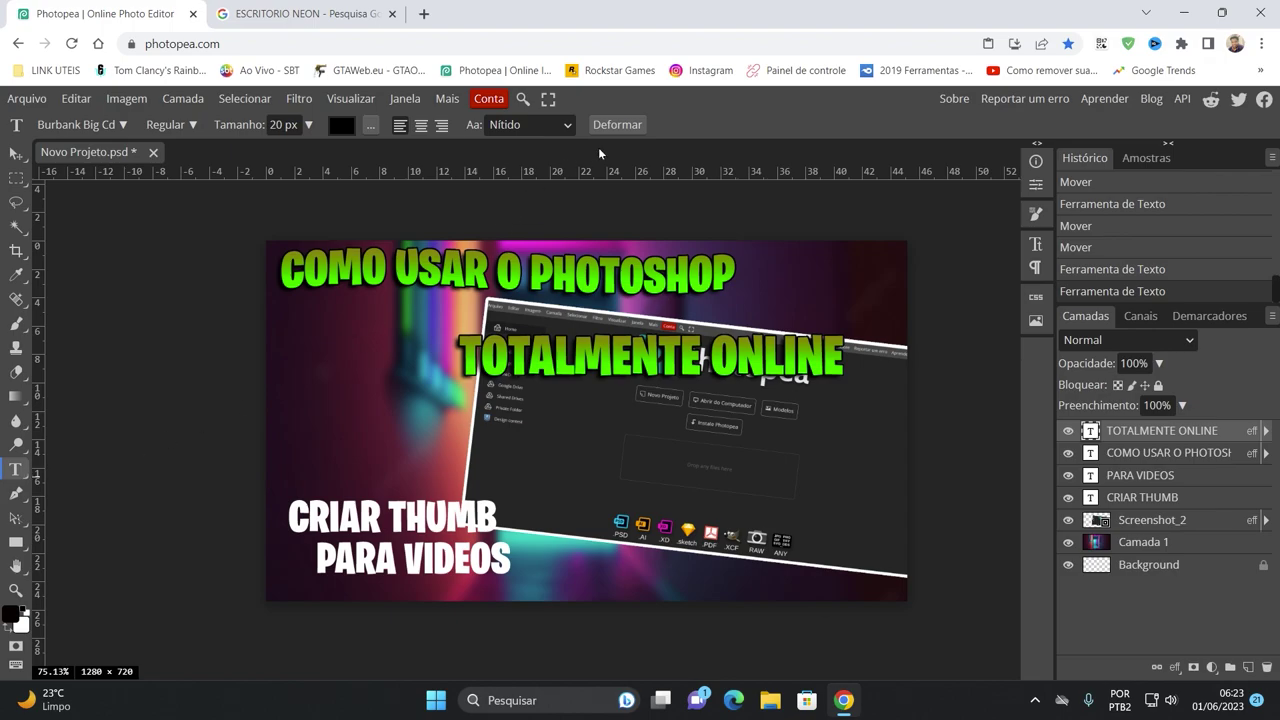
left_click(604, 125)
left_click(150, 256)
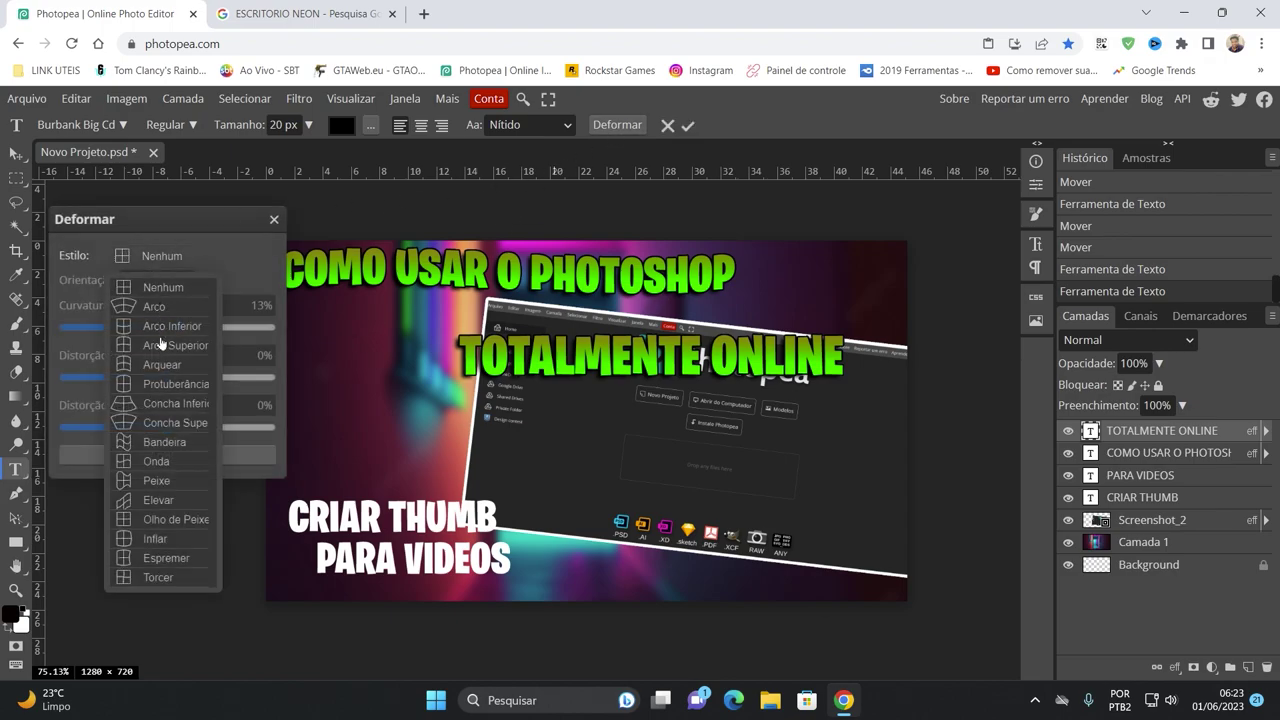
left_click(162, 442)
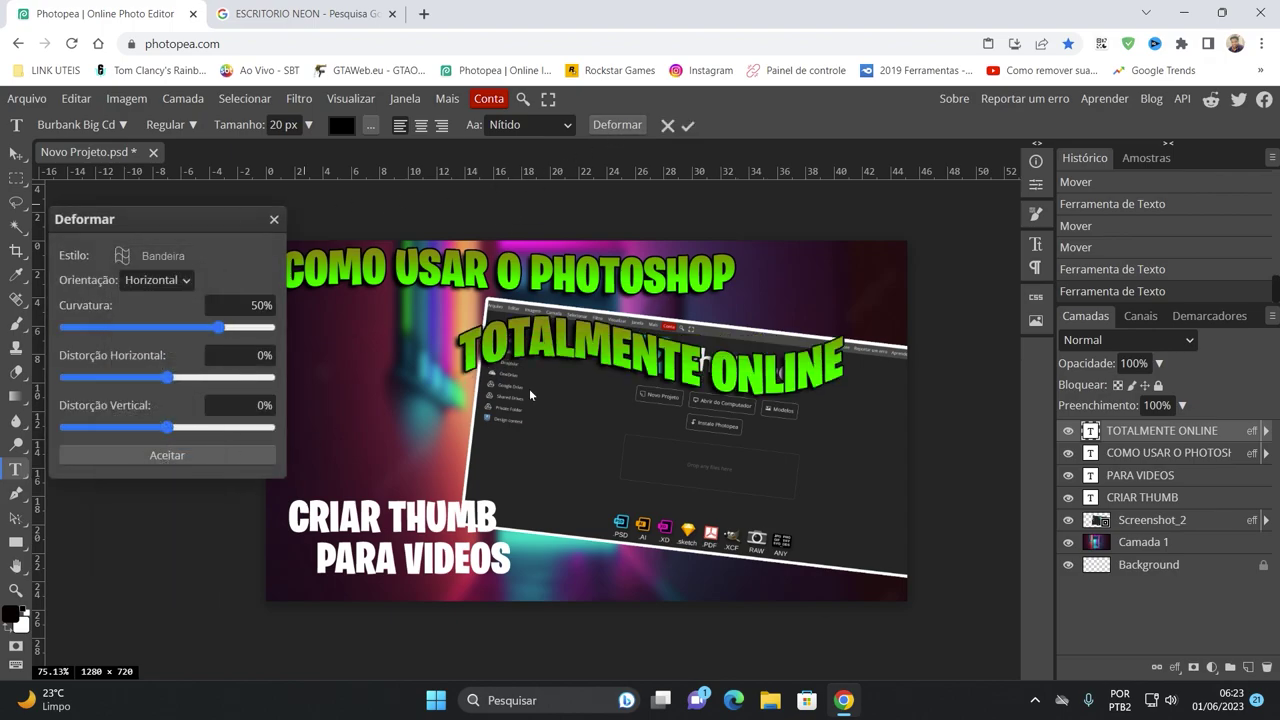
left_click_drag(218, 327, 176, 330)
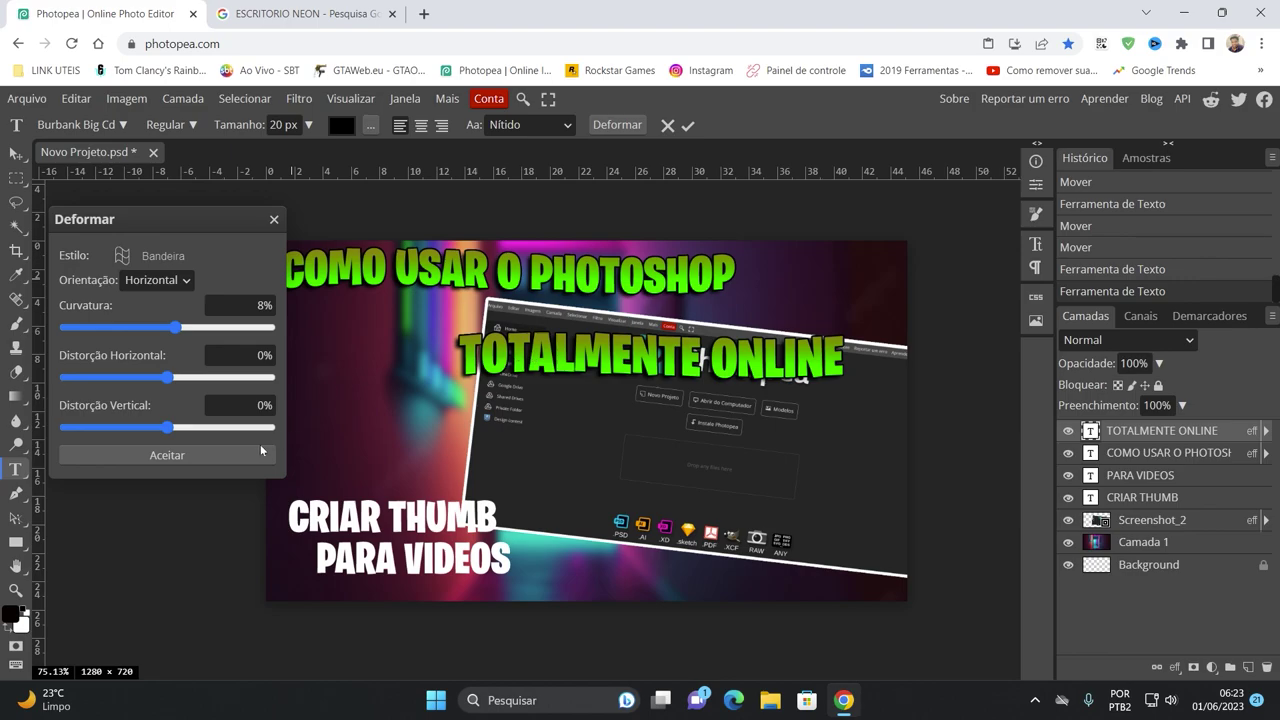
left_click(201, 452)
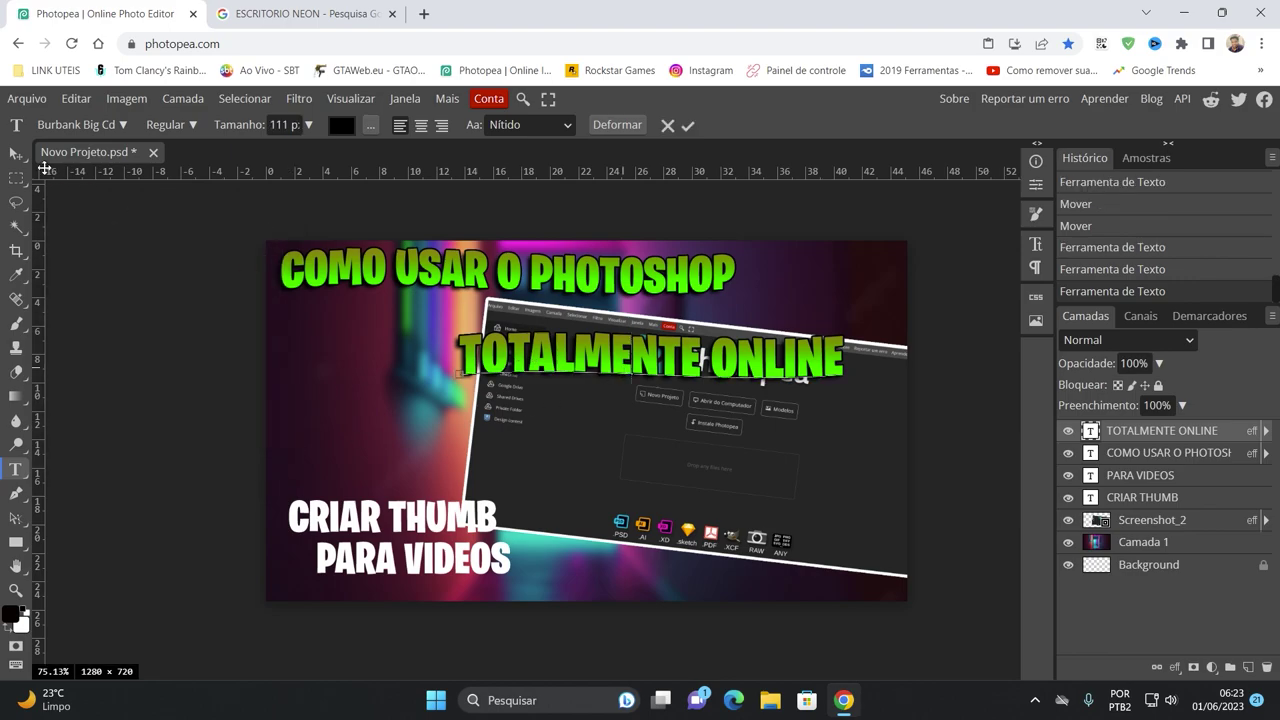
- Move TOTALMENTE ONLINE up directly beneath the COMO USAR headline
left_click(16, 153)
left_click_drag(596, 348, 423, 307)
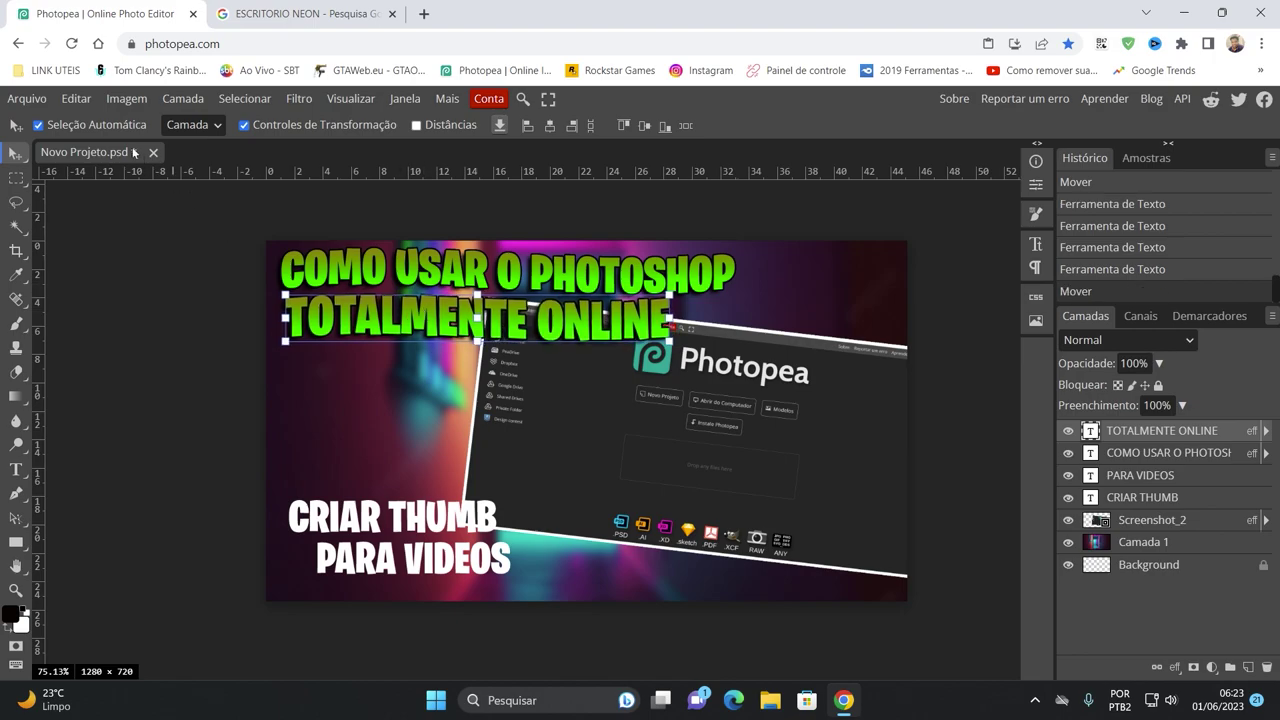
left_click(16, 469)
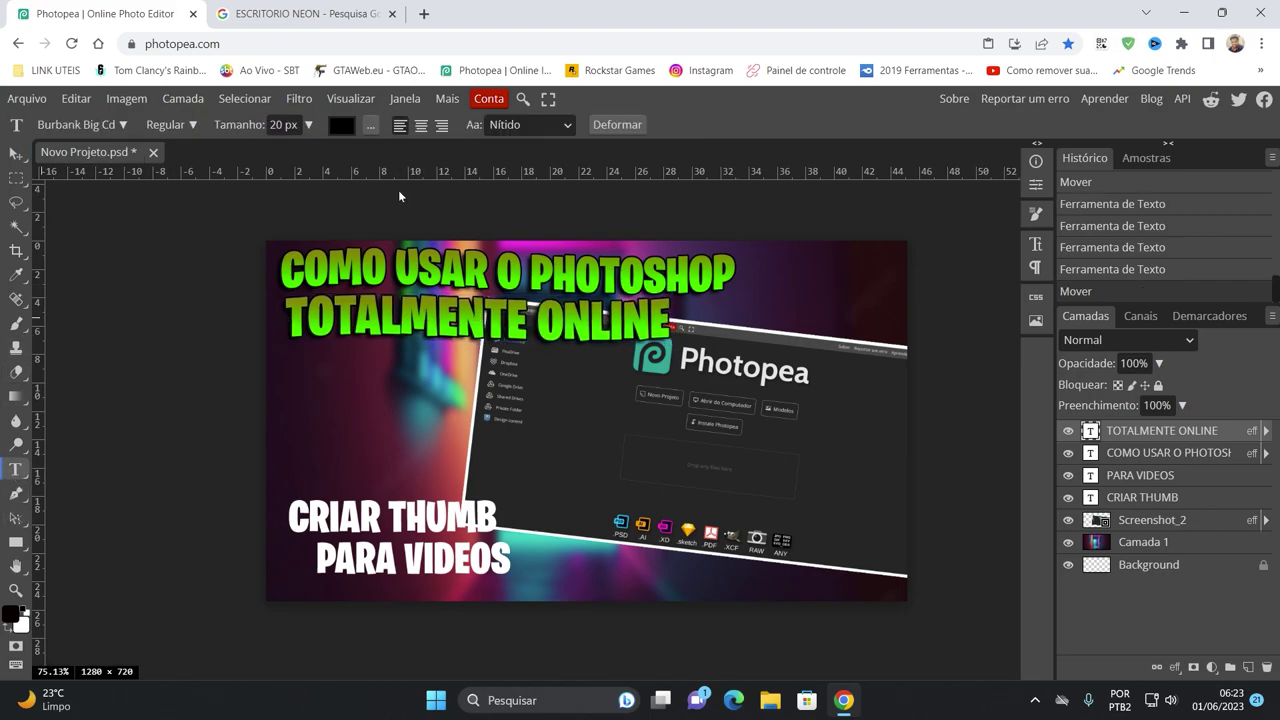
- Raise the TOTALMENTE ONLINE Bandeira warp curvature to about 11%
left_click(617, 127)
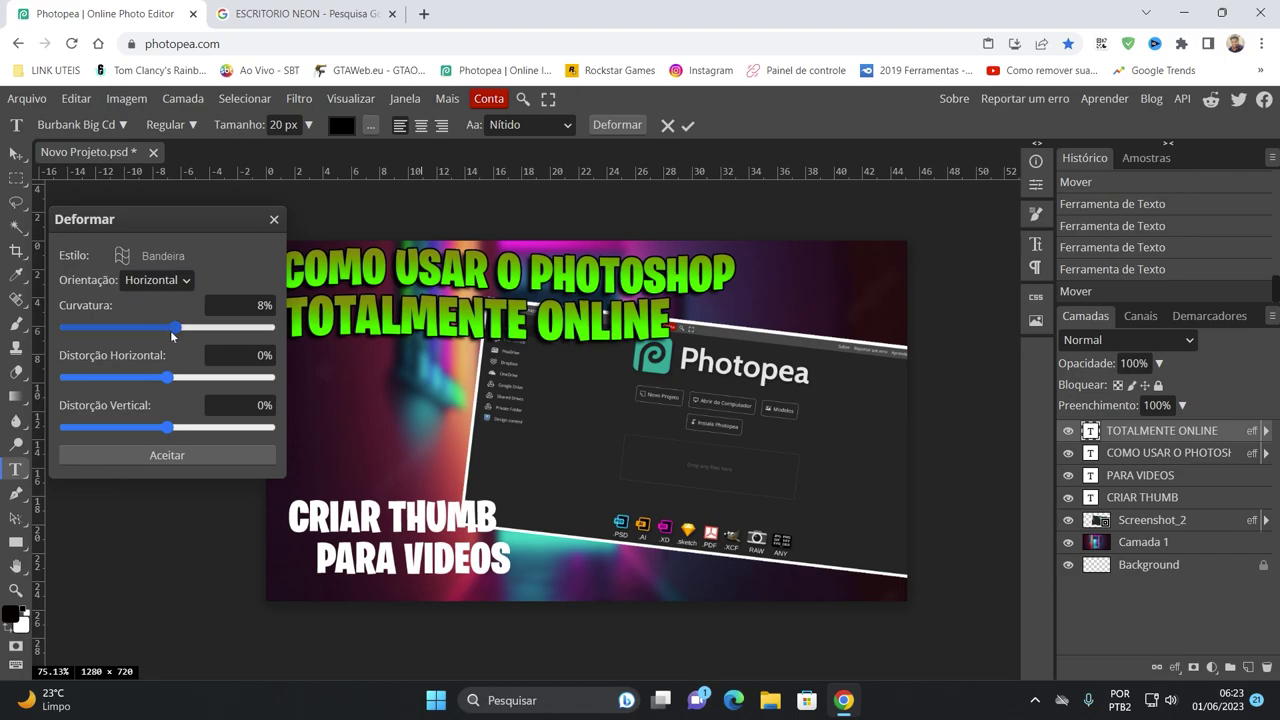
left_click_drag(176, 328, 181, 332)
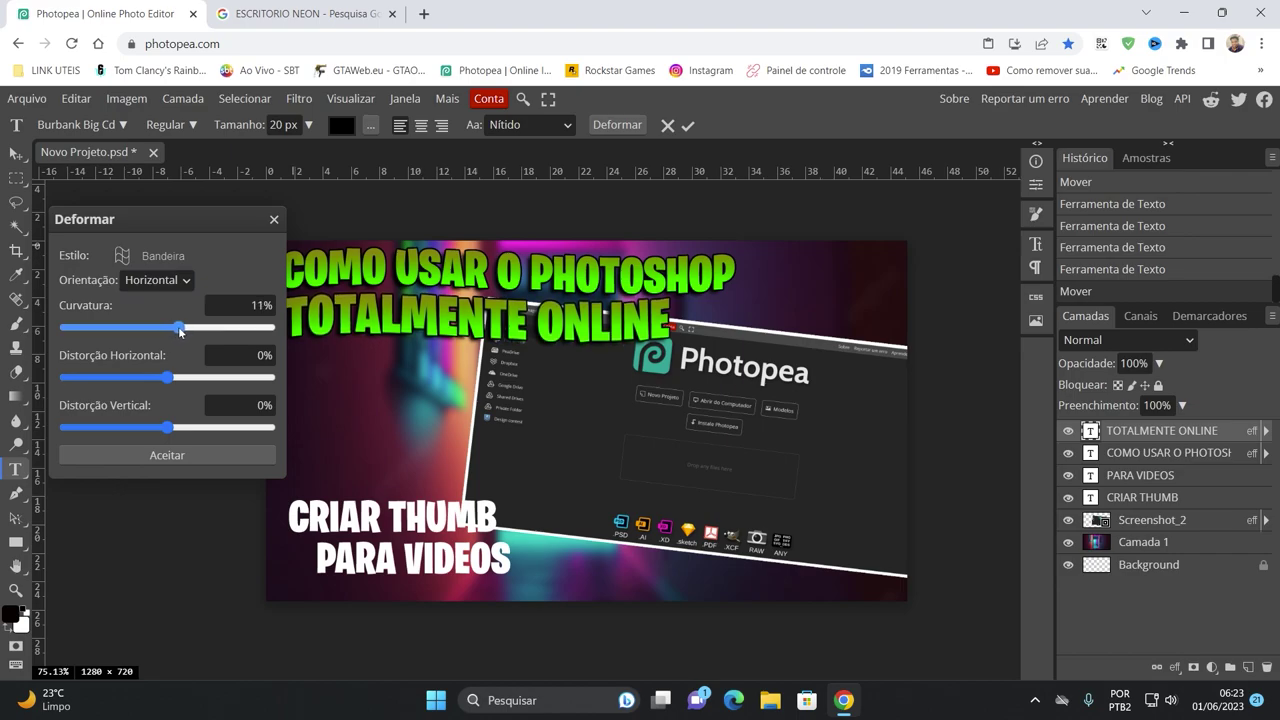
left_click_drag(167, 378, 169, 378)
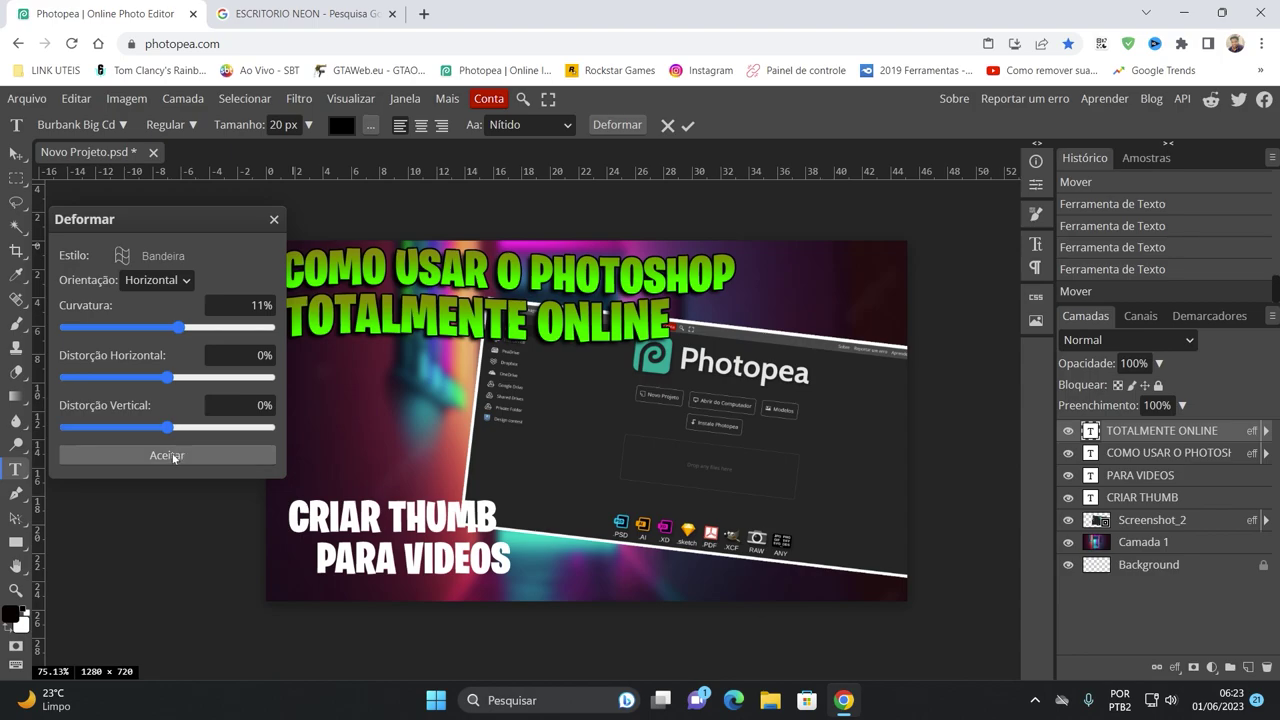
left_click(167, 455)
left_click(166, 360)
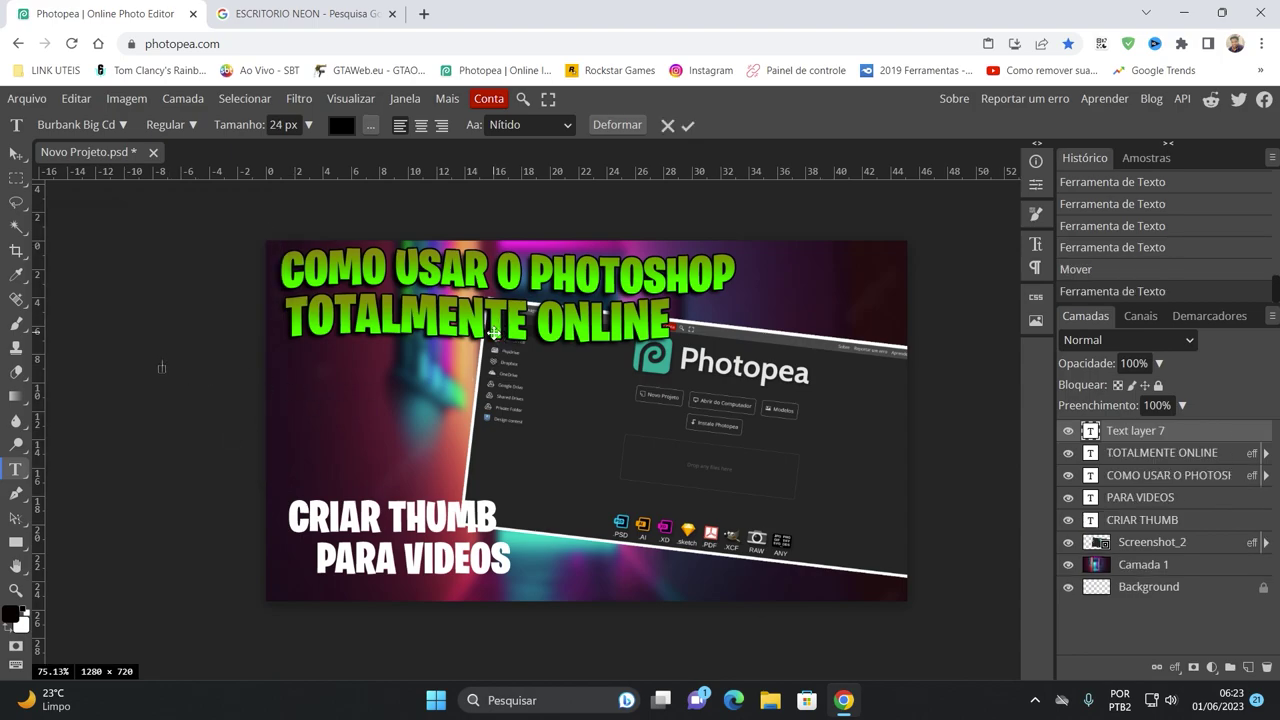
- Delete empty Text layer 7 and nudge Screenshot_2 slightly right and down
left_click(16, 153)
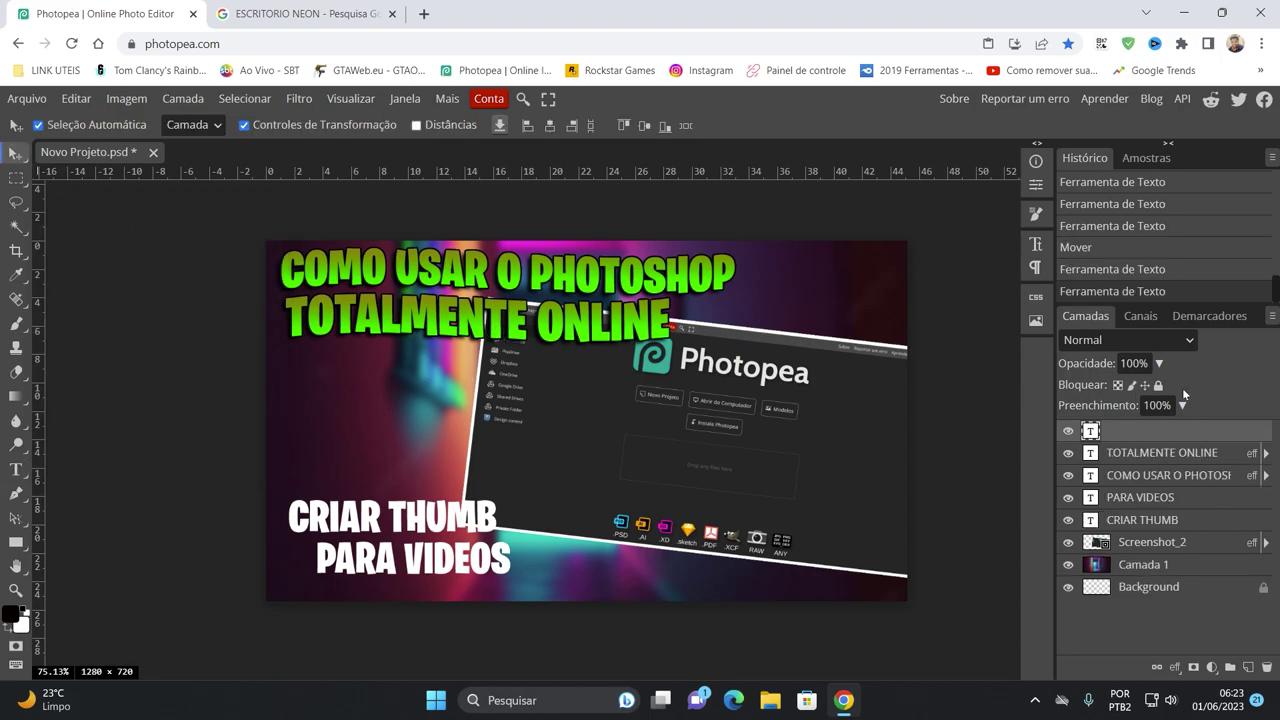
key("Delete")
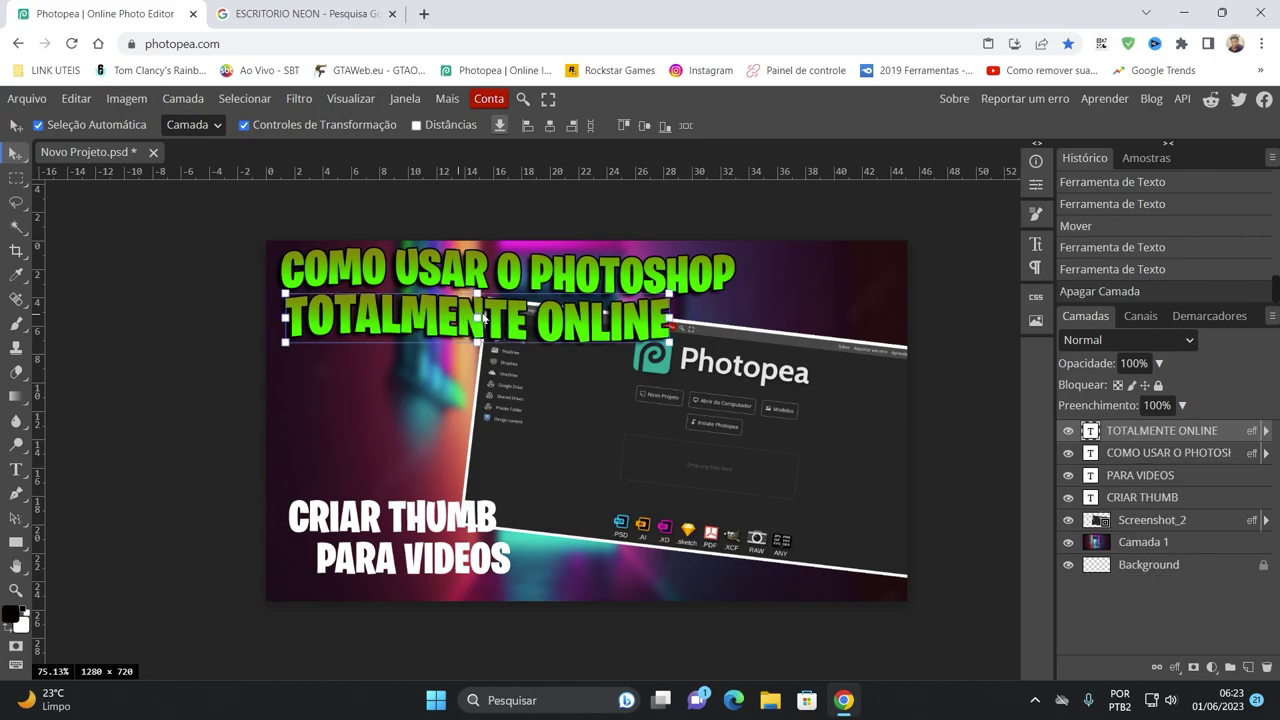
left_click_drag(483, 318, 479, 318)
left_click(705, 428)
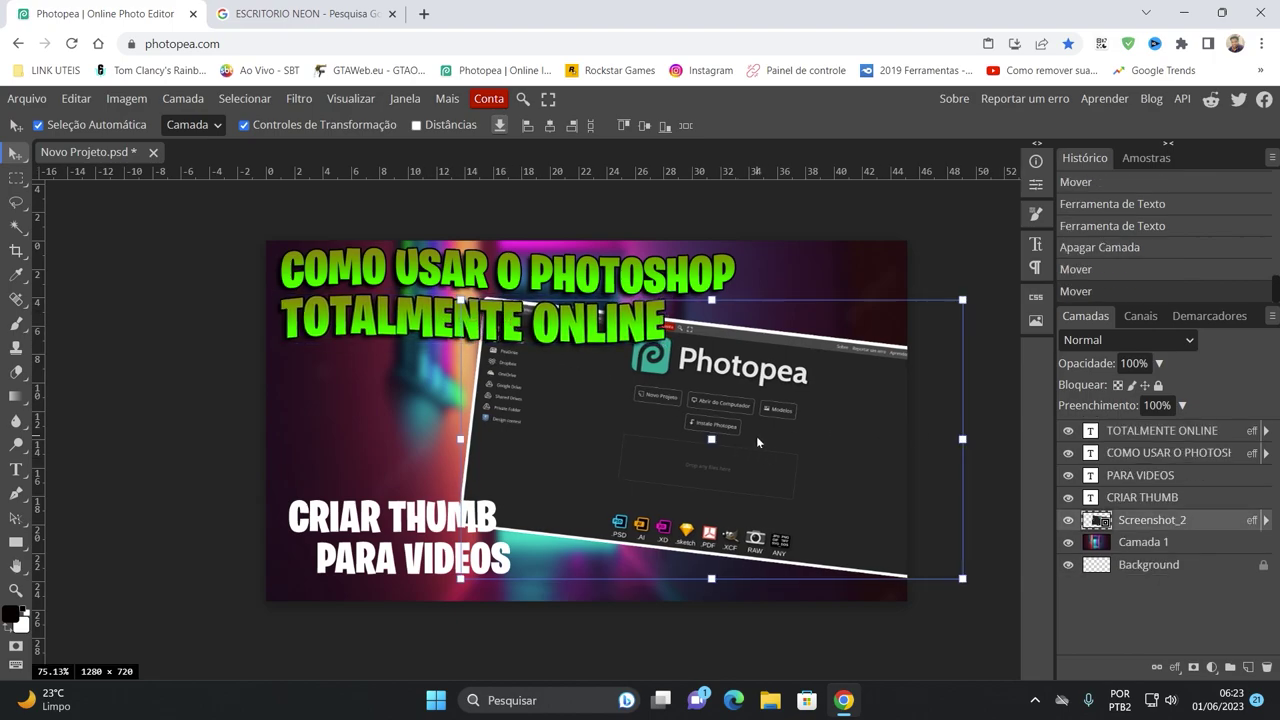
left_click_drag(757, 437, 765, 447)
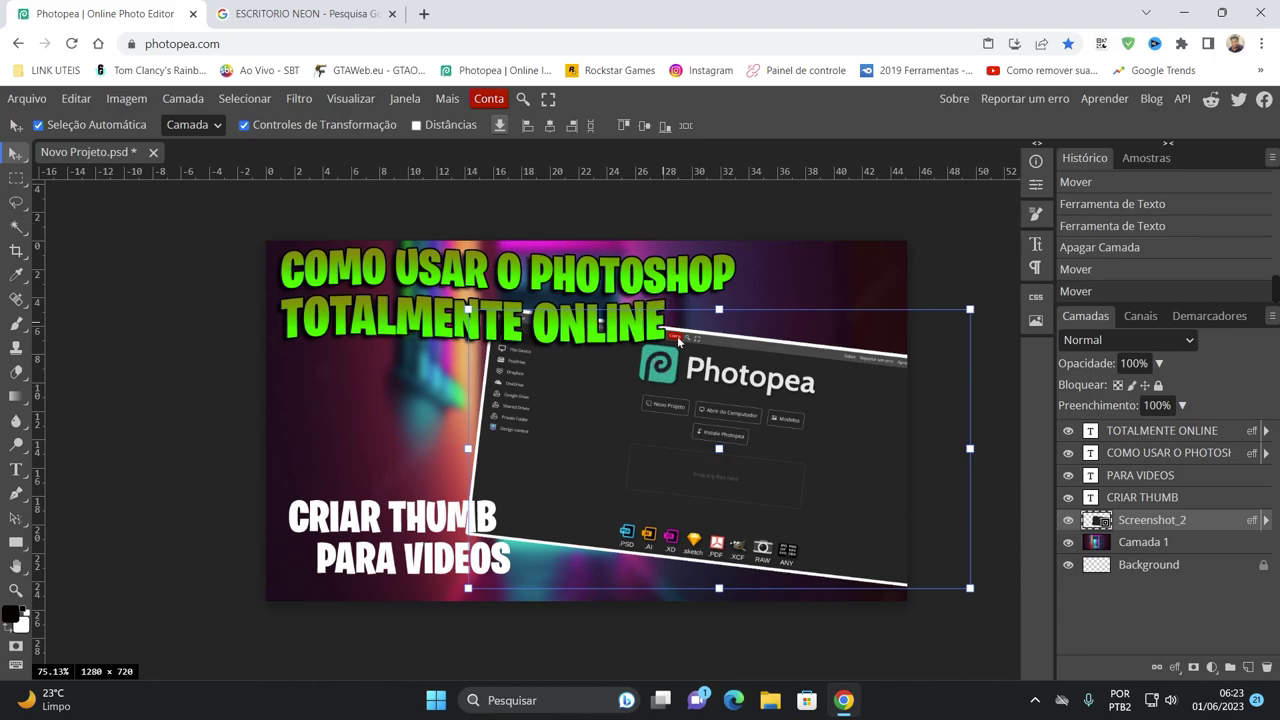
- Copy the Photopea logo from the screenshot onto a new top layer, Camada 2
left_click(15, 177)
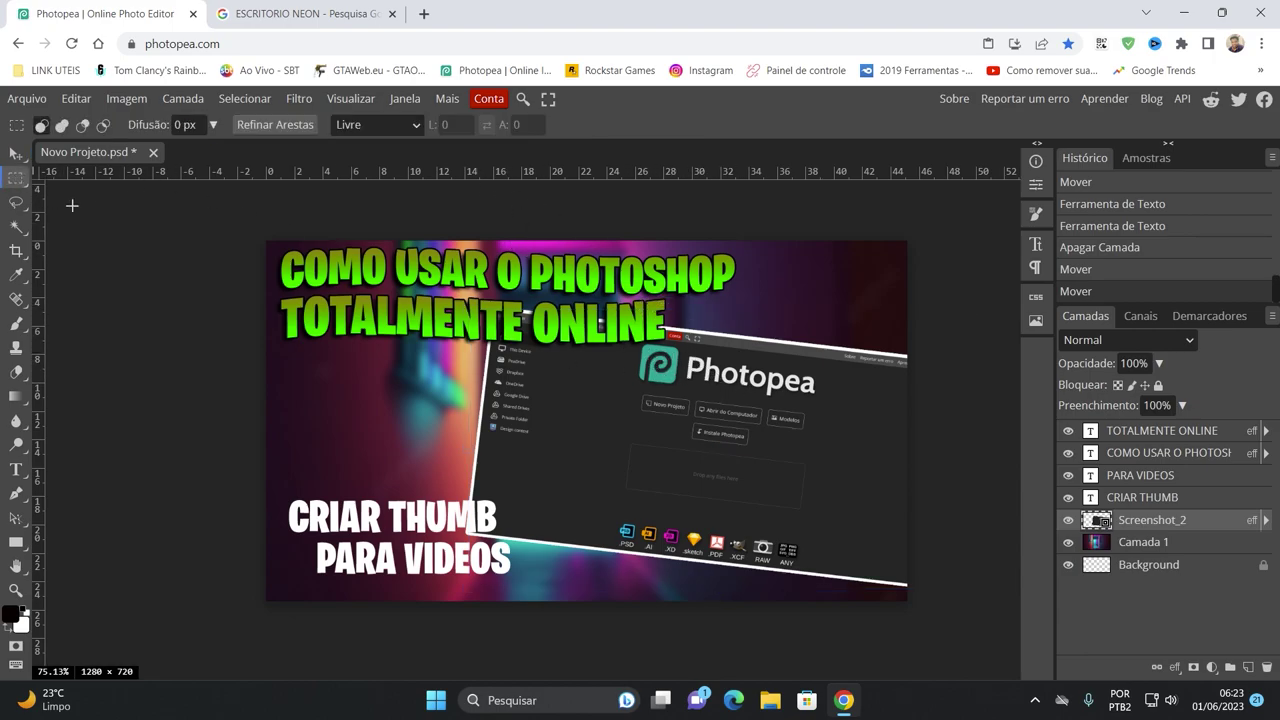
left_click_drag(631, 338, 684, 388)
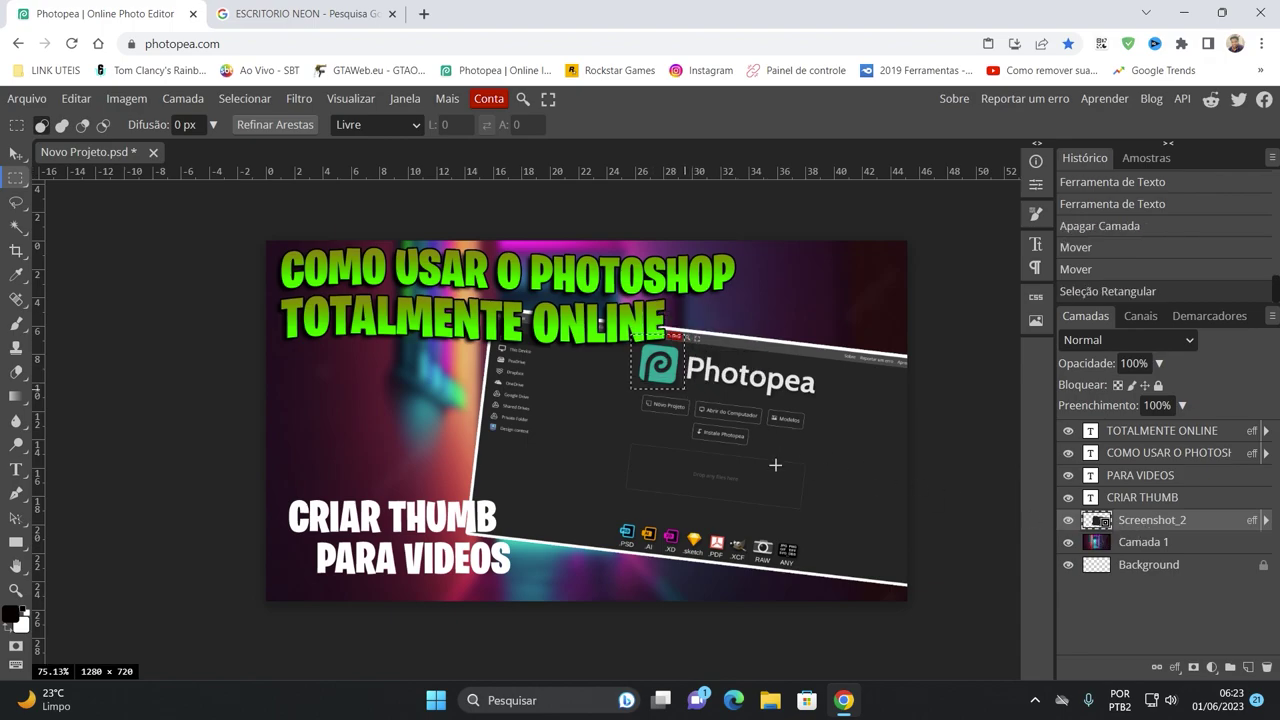
key("ctrl+v")
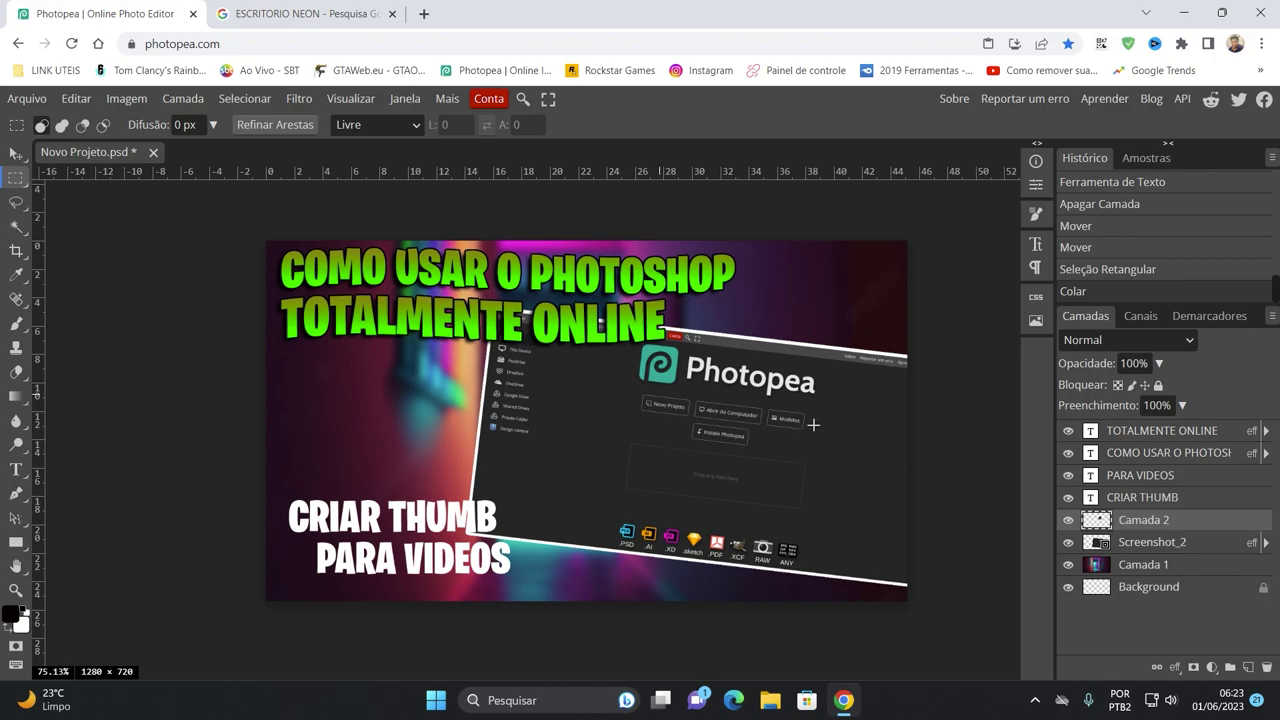
left_click_drag(1123, 528, 1120, 428)
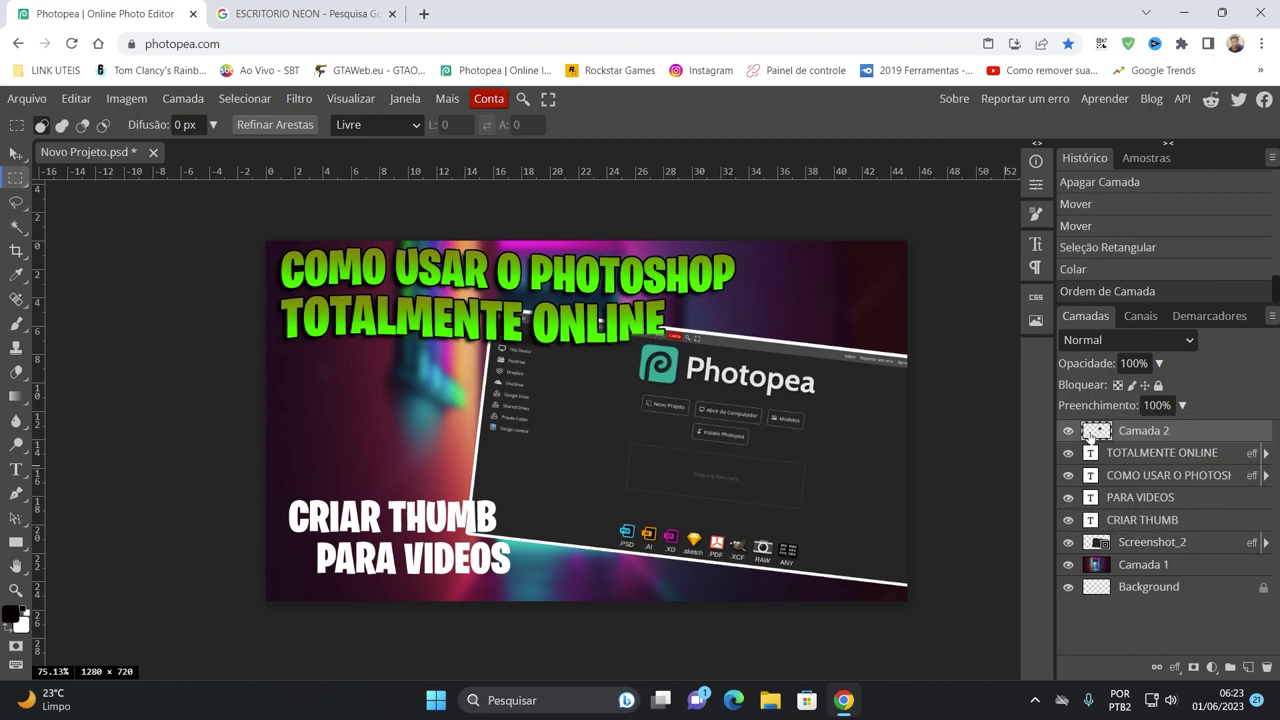
- Move the logo toward the lower left and scale it up to about 300%
left_click(15, 155)
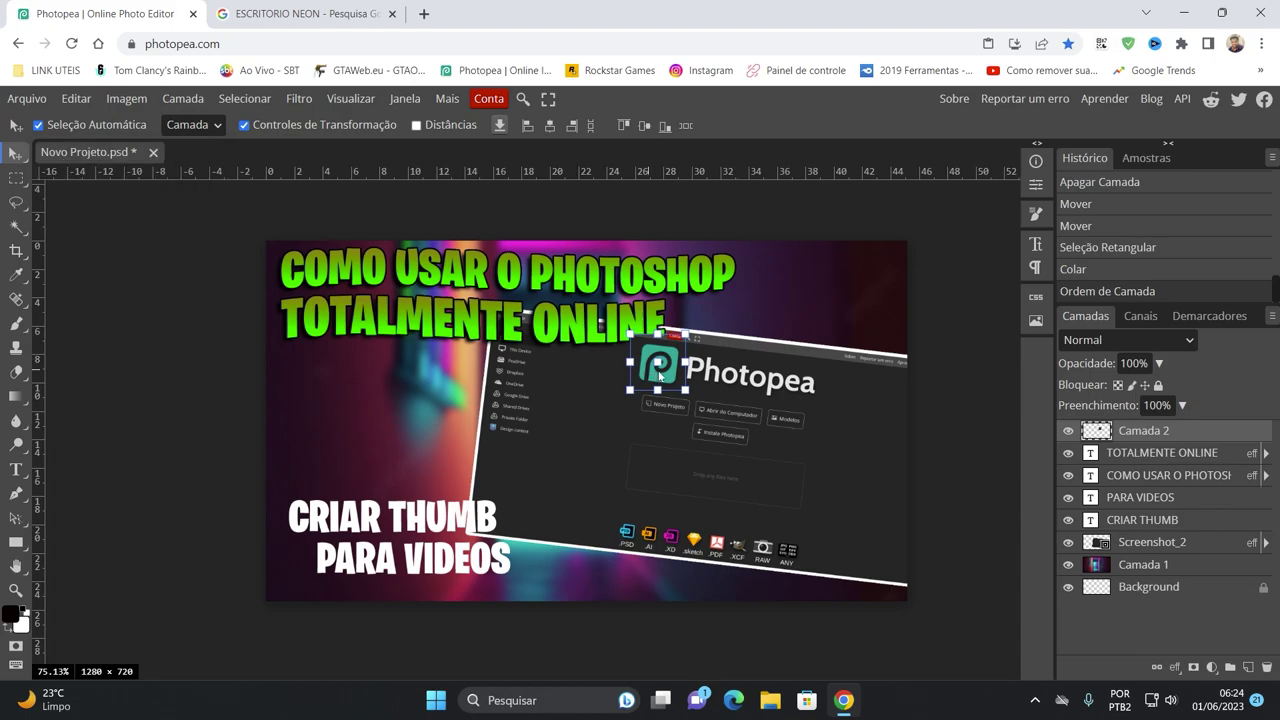
mouse_move(584, 391)
left_mouse_down()
mouse_move(331, 433)
mouse_move(523, 519)
left_mouse_up()
key("ctrl+t")
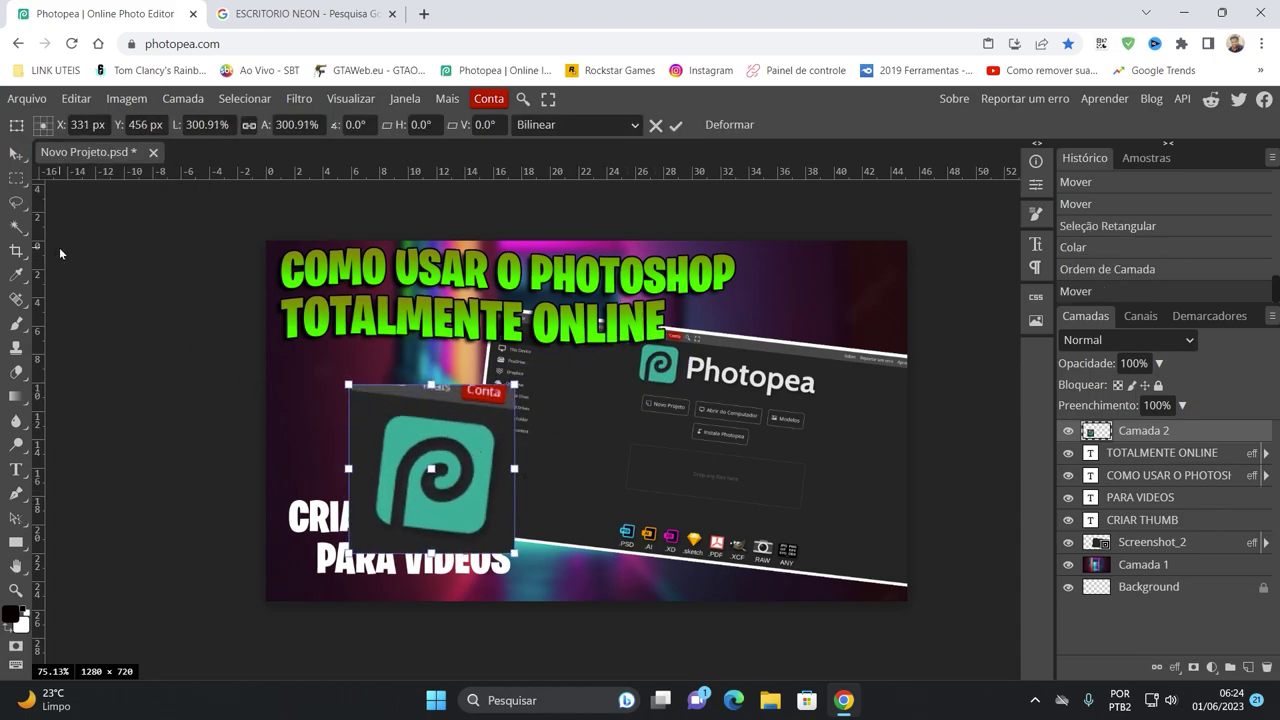
- Erase the red Conta label and Magic-Wand-delete the dark backdrop around the logo
left_click(16, 371)
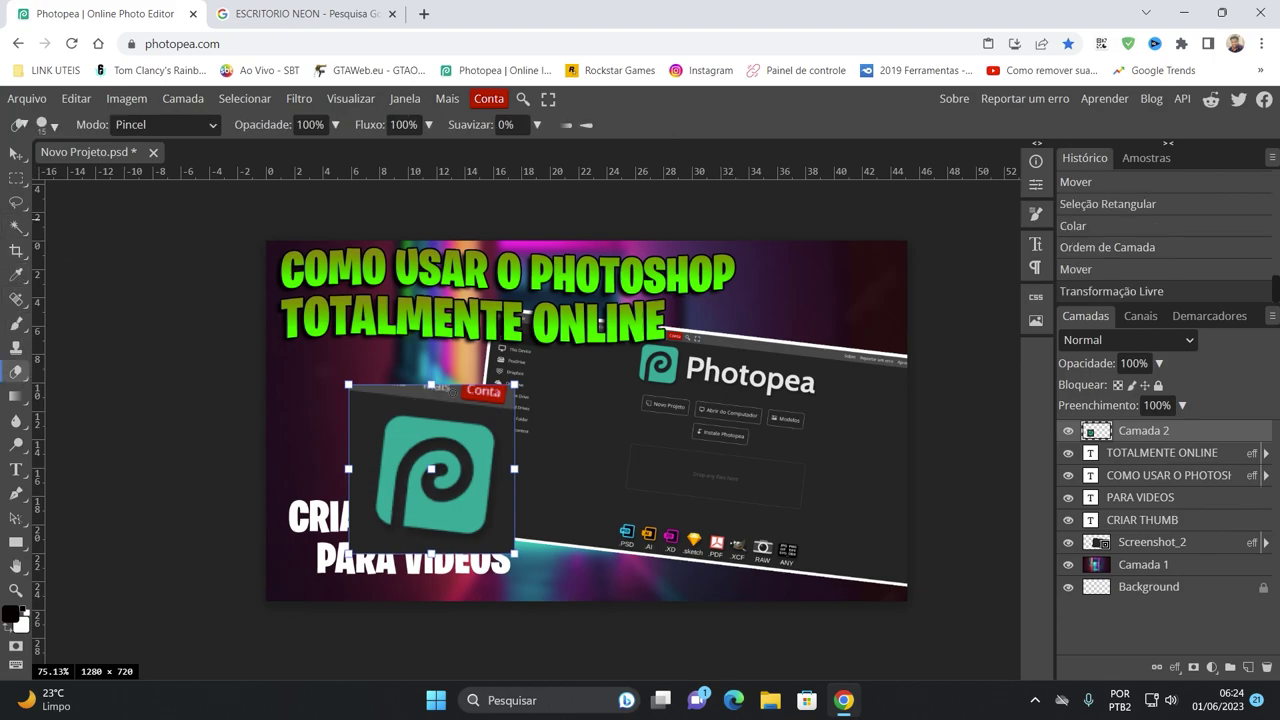
left_click_drag(450, 385, 516, 394)
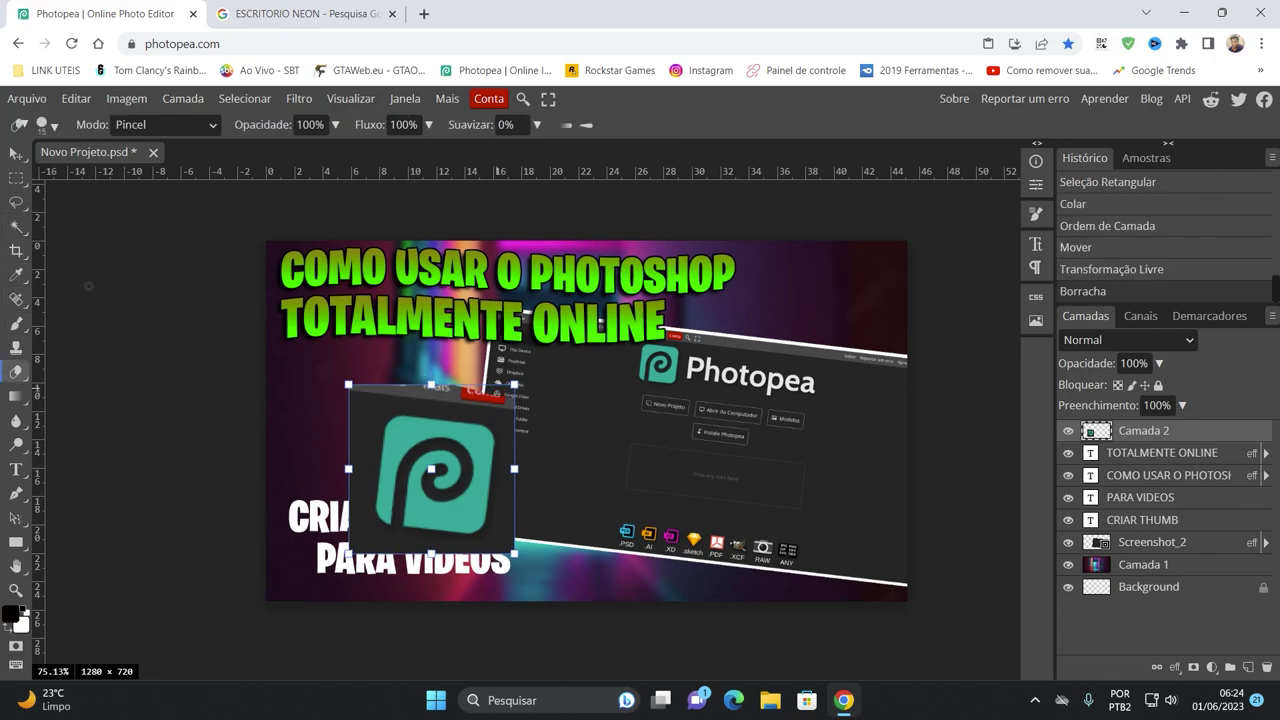
left_click(16, 226)
left_click(367, 430)
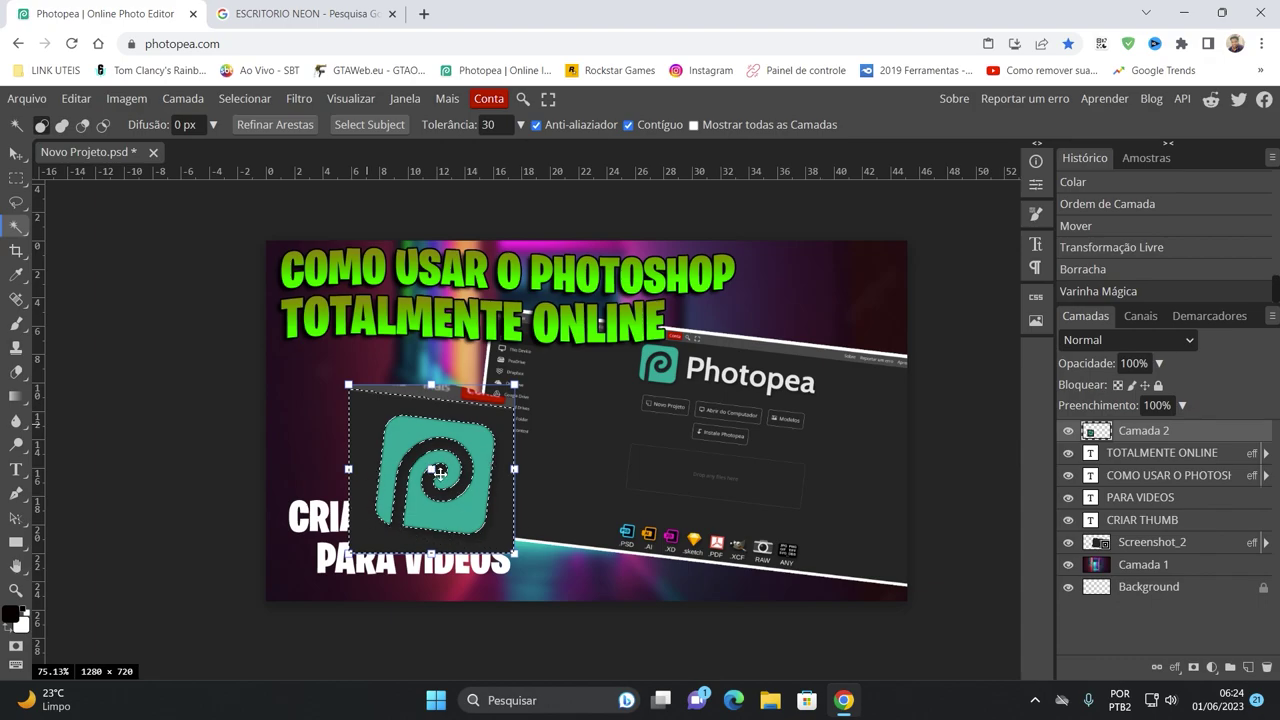
key("Delete")
- Lasso and delete the leftover pieces above the logo, using feather 0
left_click(459, 398)
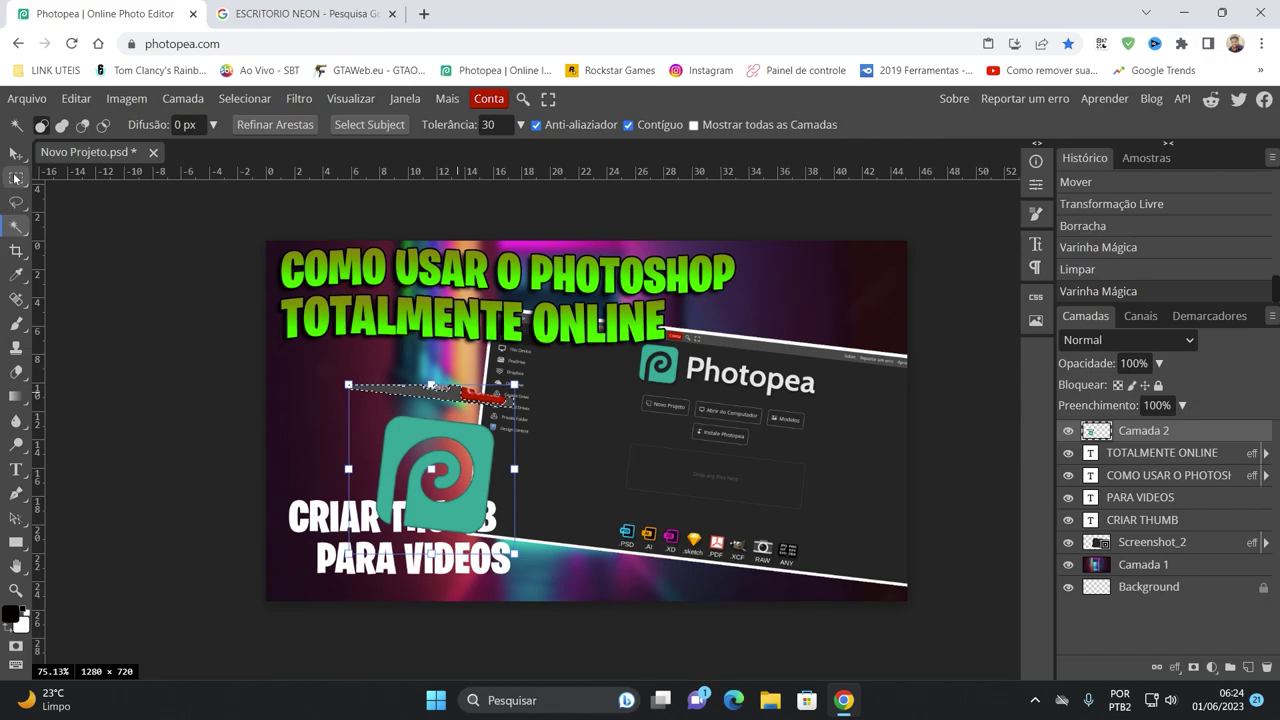
left_click(16, 181)
left_click(15, 204)
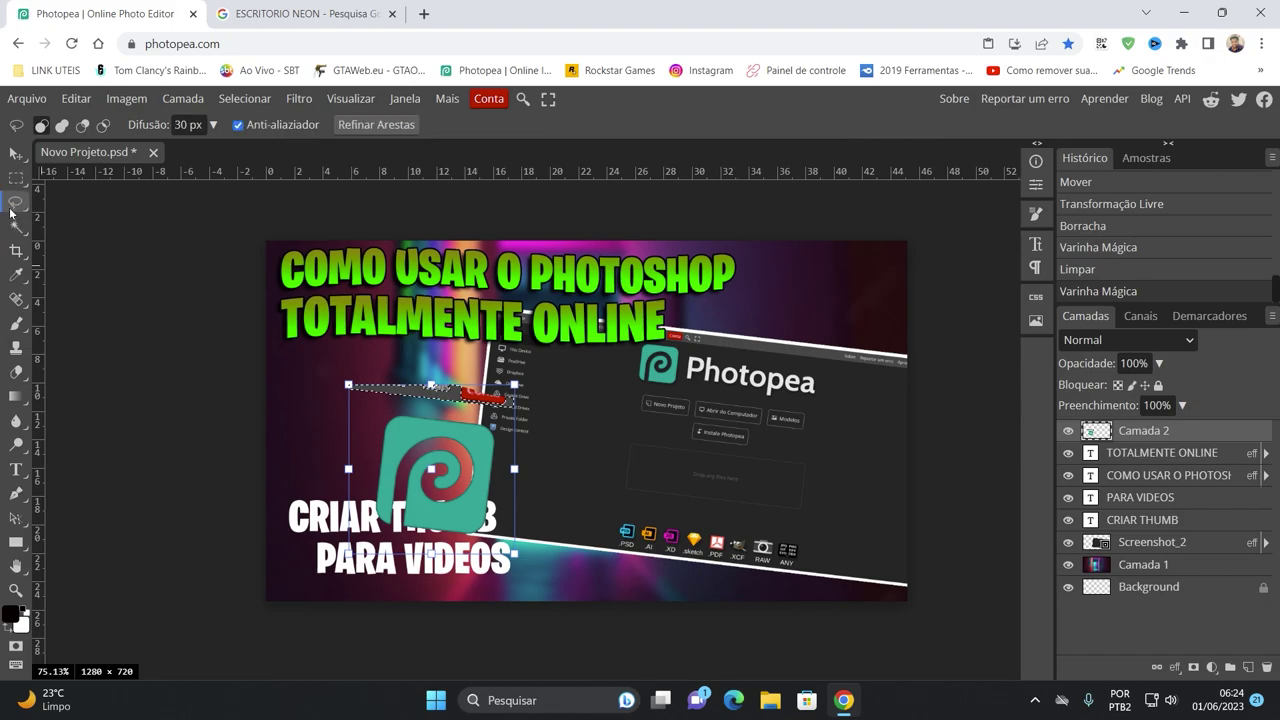
left_click_drag(392, 350, 330, 381)
left_click_drag(535, 406, 392, 350)
key("Delete")
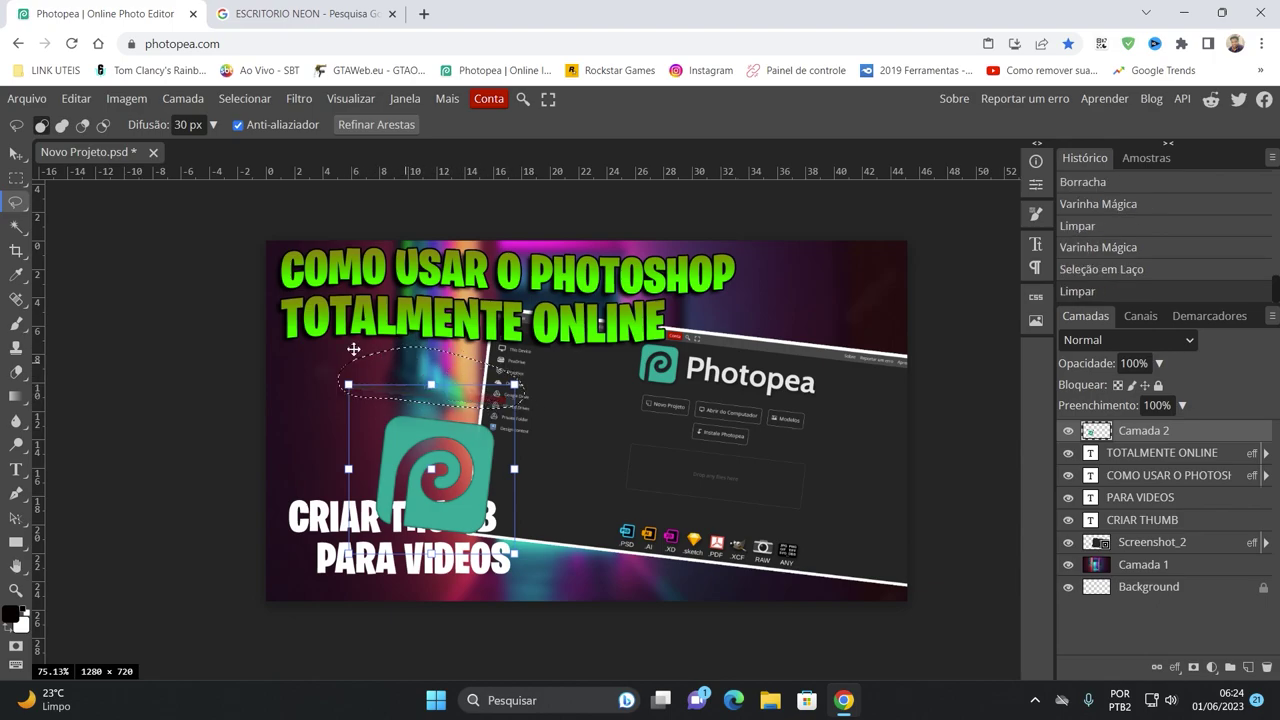
left_click(184, 124)
type("0")
mouse_move(513, 356)
left_mouse_down()
mouse_move(537, 388)
mouse_move(500, 350)
left_mouse_up()
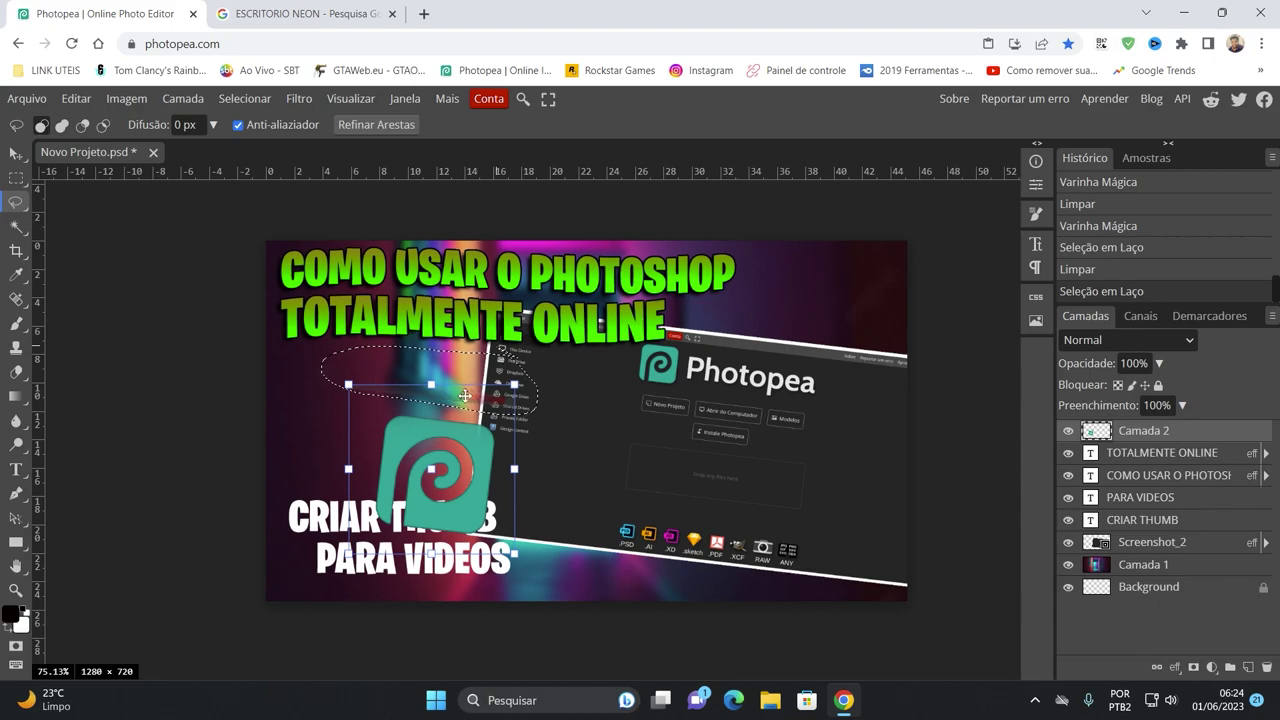
key("Delete")
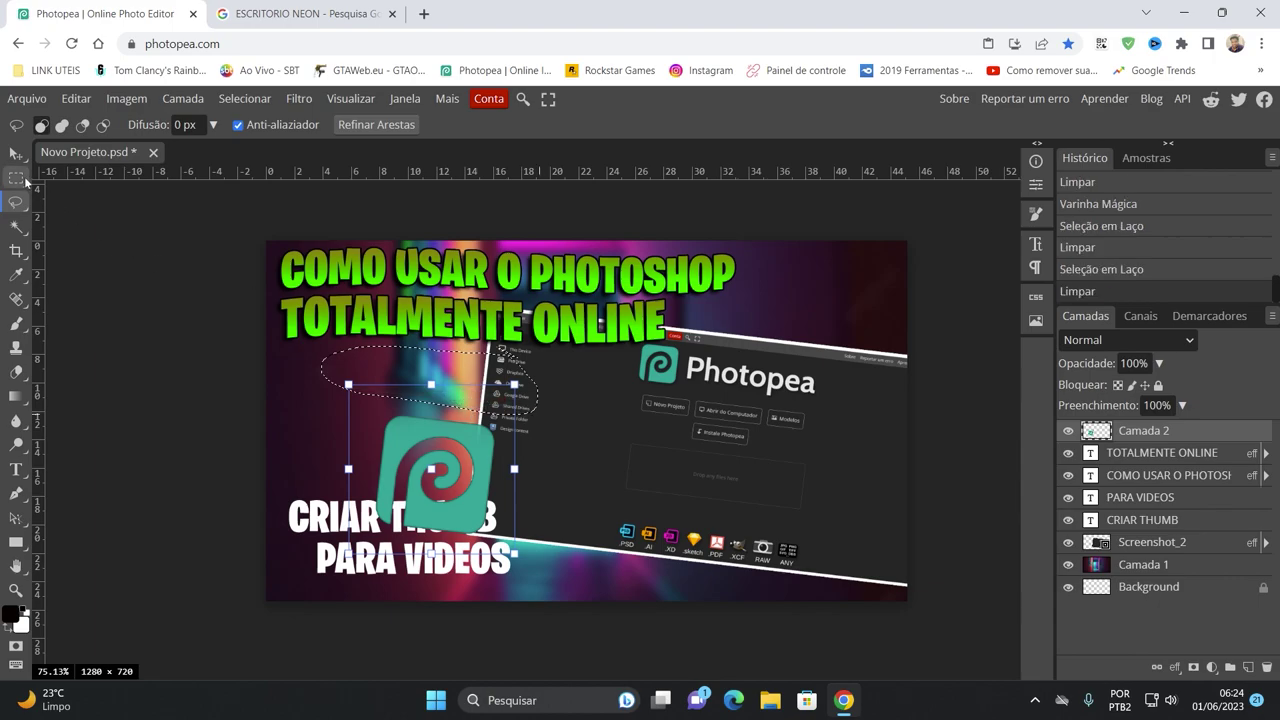
- Place the logo in the thumbnail's top-right corner, scaled down to about 88%
left_click(15, 153)
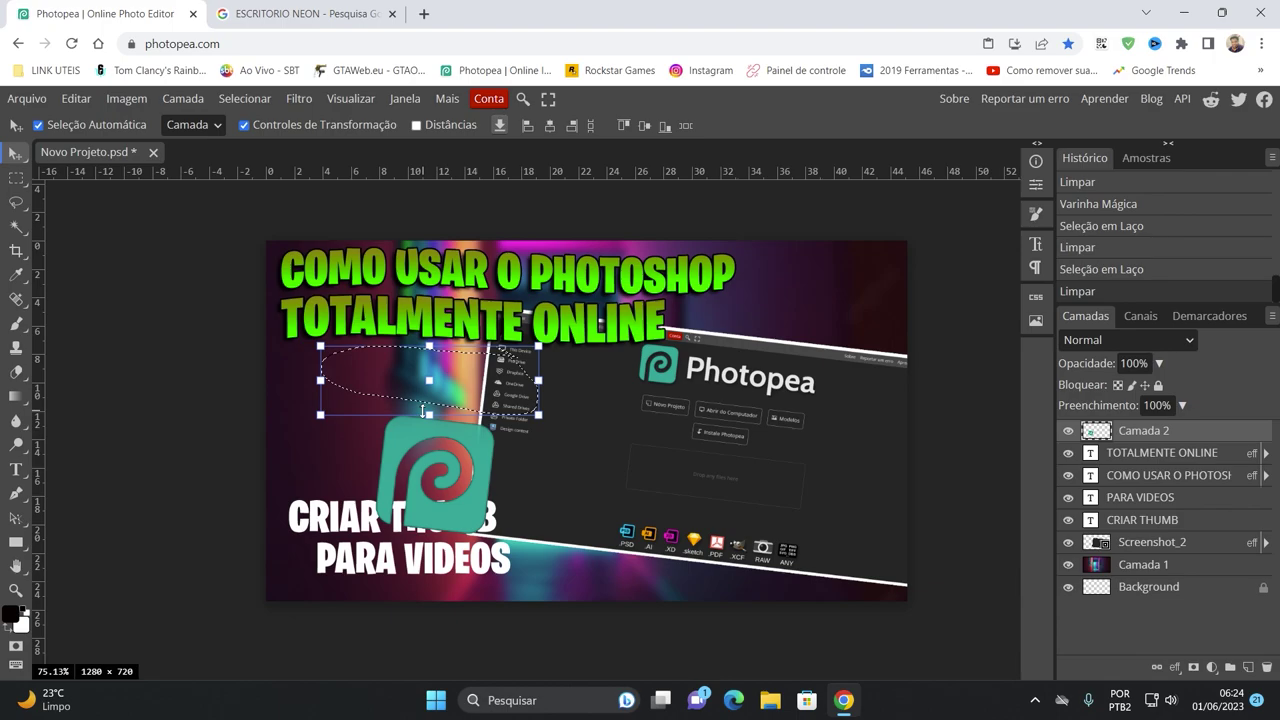
key("ctrl+d")
left_click_drag(495, 446, 875, 285)
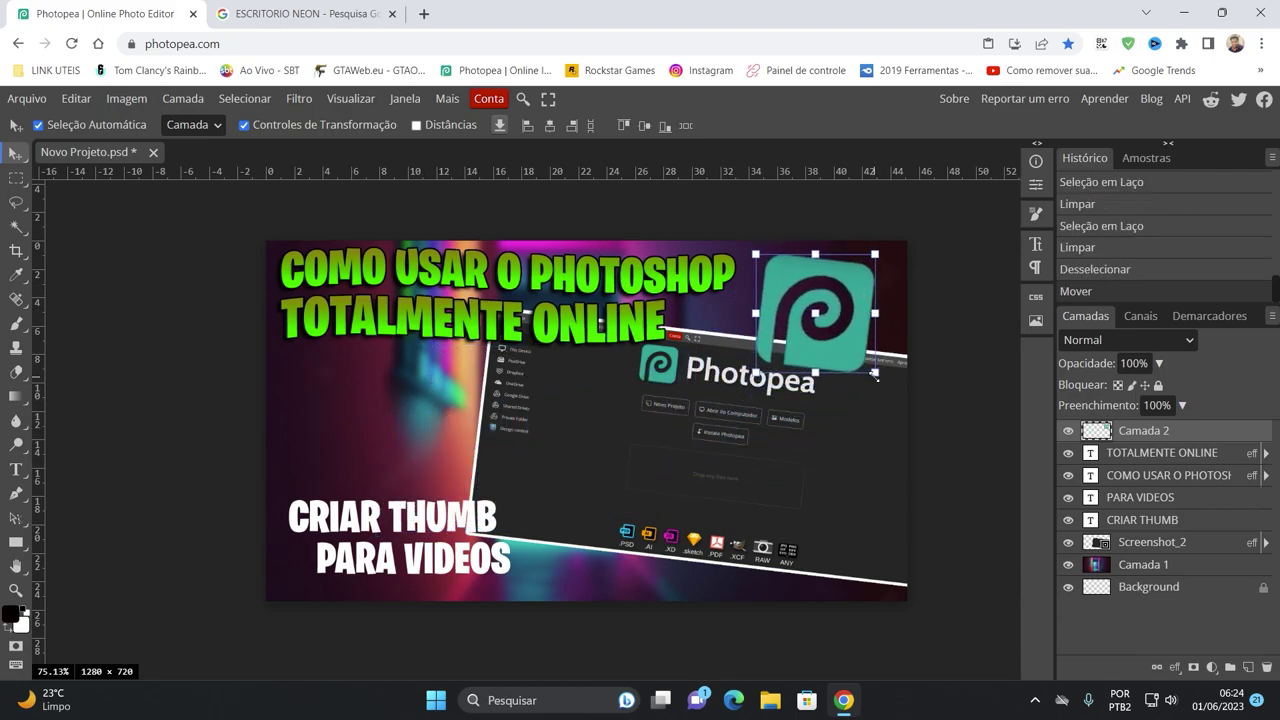
left_click_drag(875, 374, 823, 332)
- Enable a white Outer Glow on the Camada 2 logo layer
right_click(1146, 437)
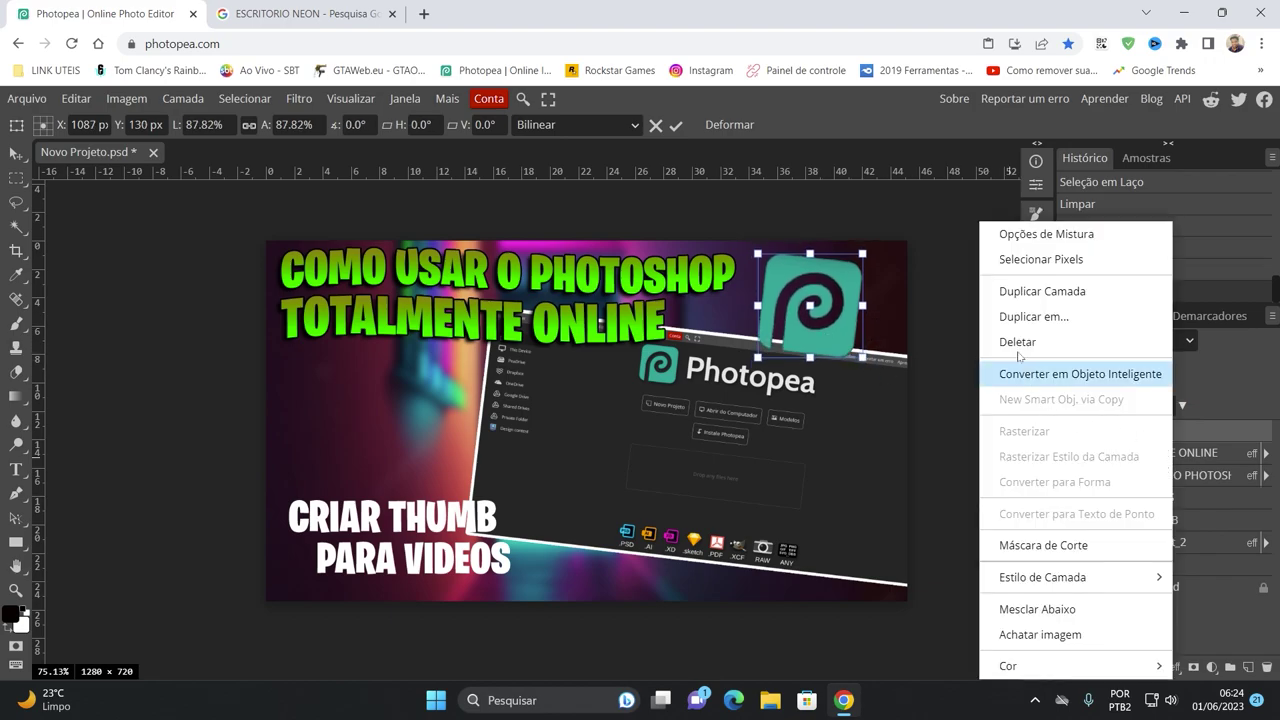
left_click(1040, 233)
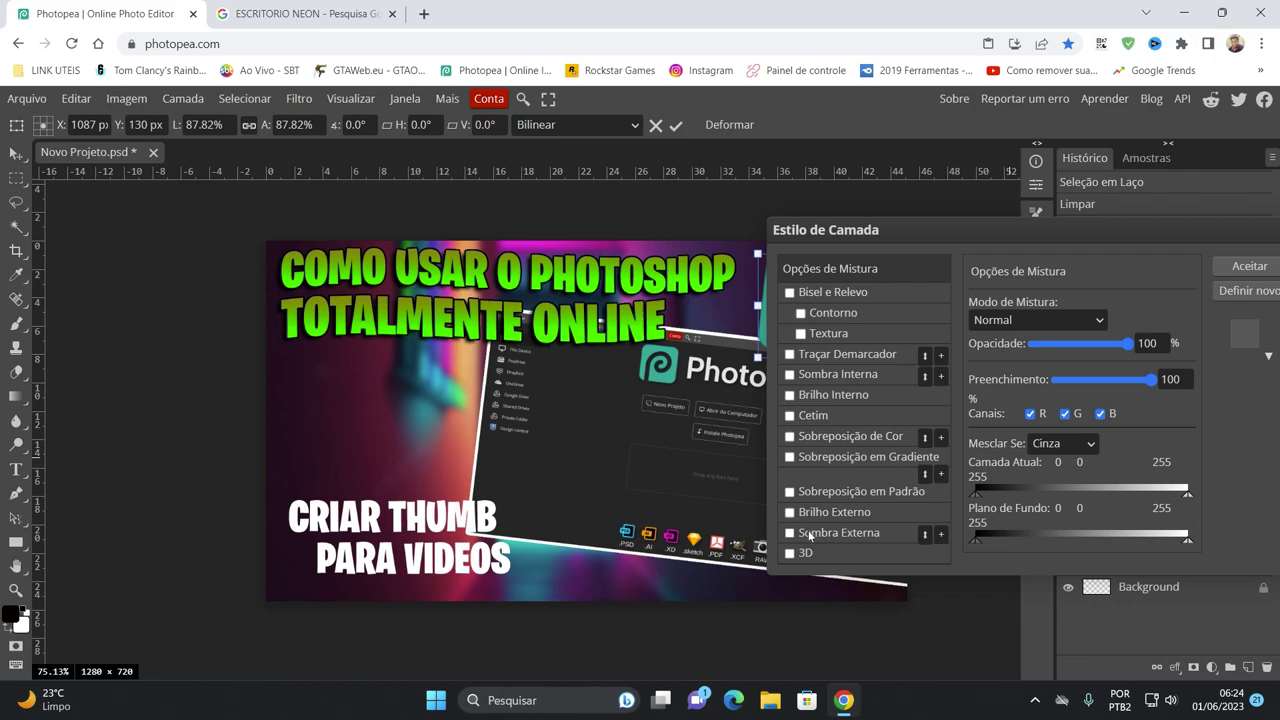
left_click(814, 513)
mouse_move(571, 322)
left_mouse_down()
mouse_move(240, 234)
mouse_move(271, 220)
left_mouse_up()
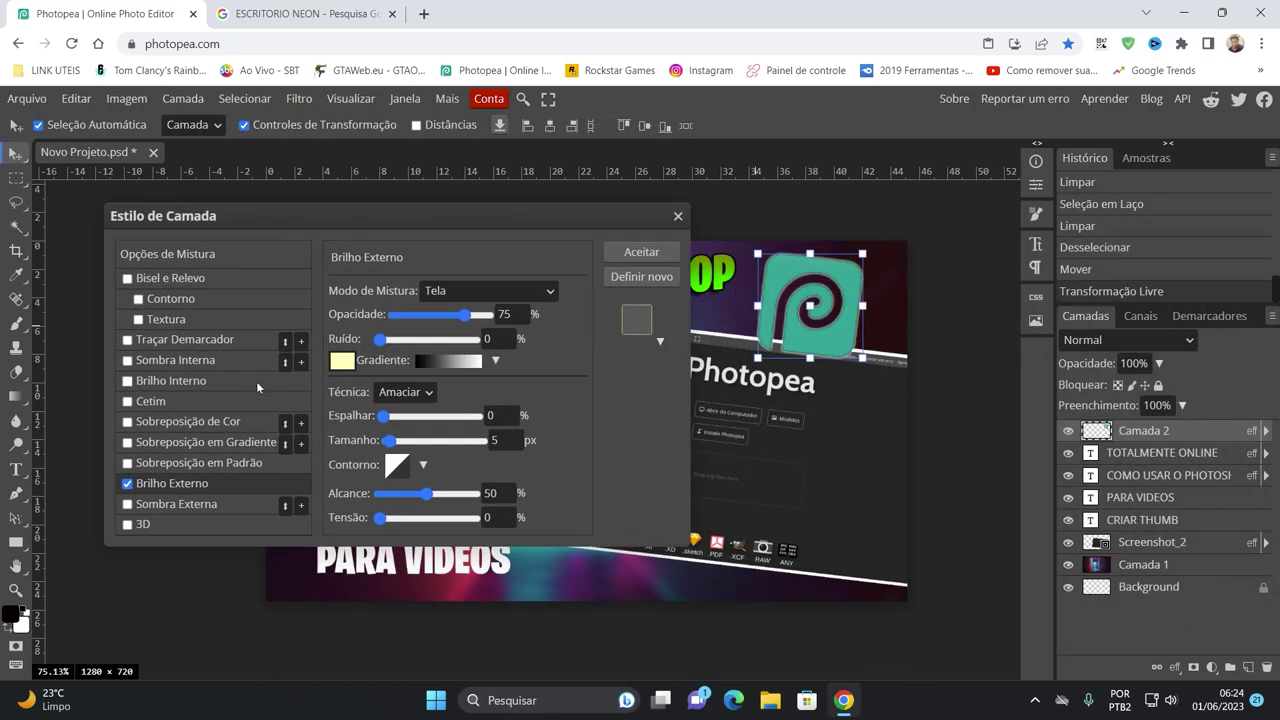
left_click(340, 362)
left_click_drag(754, 418, 683, 284)
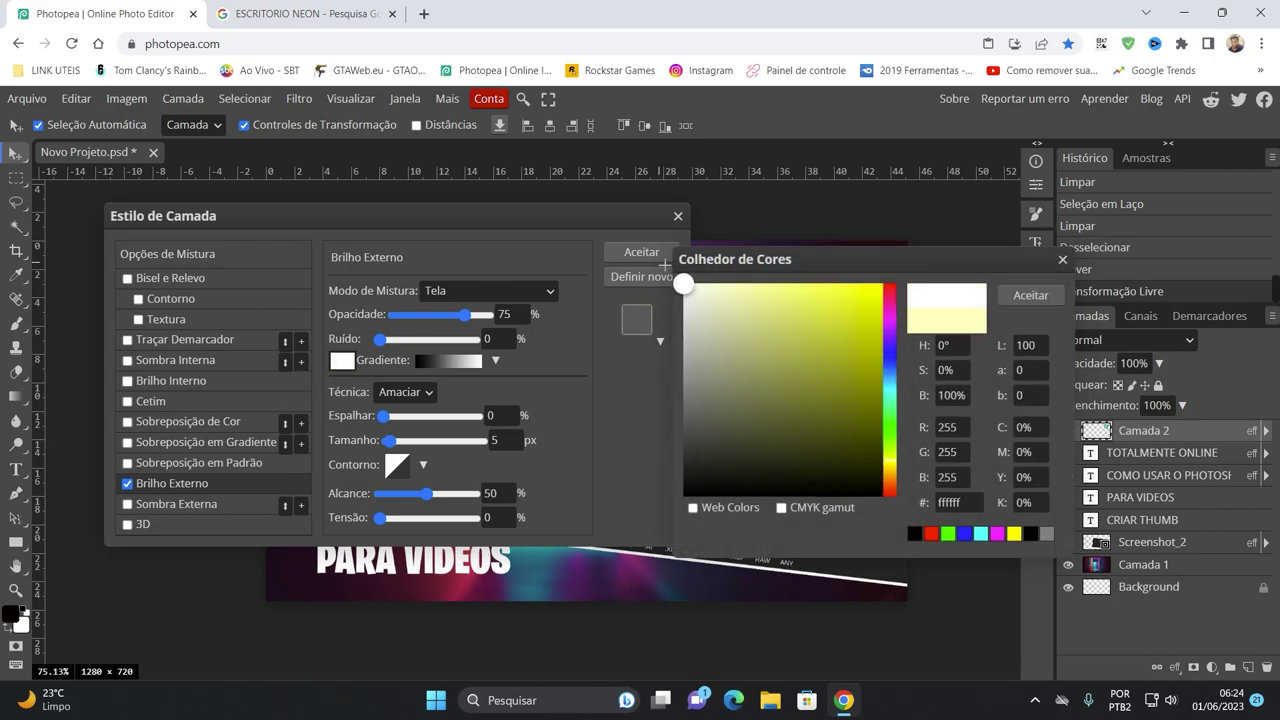
left_click(1020, 297)
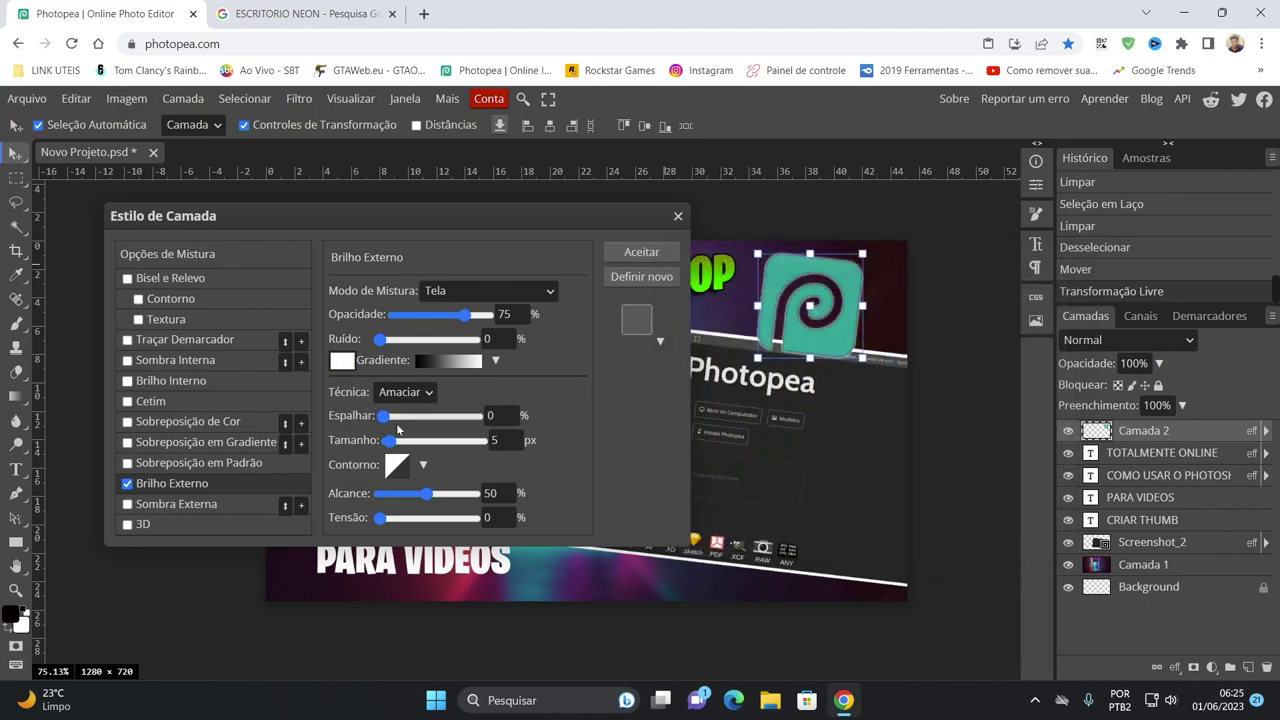
- Tune the glow to 47% opacity, 14% spread, 14 px size, and adjust its range
left_click_drag(390, 443, 398, 445)
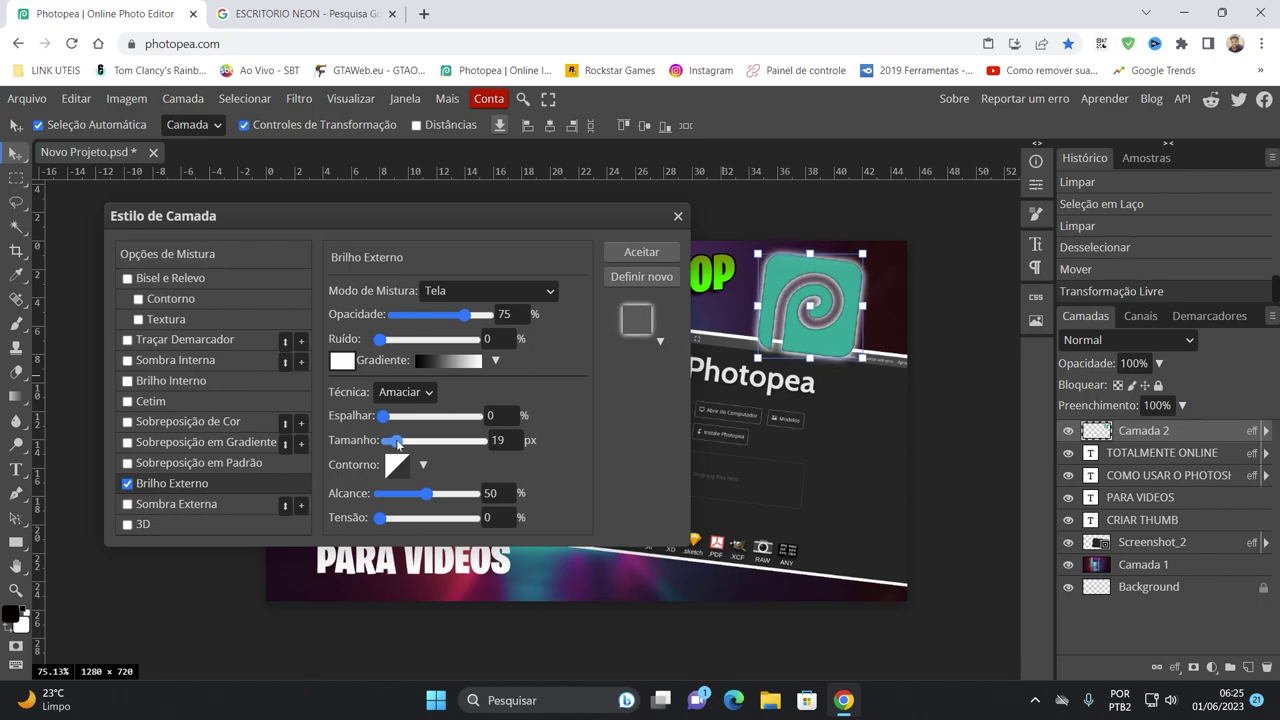
mouse_move(465, 315)
left_mouse_down()
mouse_move(498, 318)
mouse_move(484, 318)
left_mouse_up()
left_click_drag(400, 442, 402, 420)
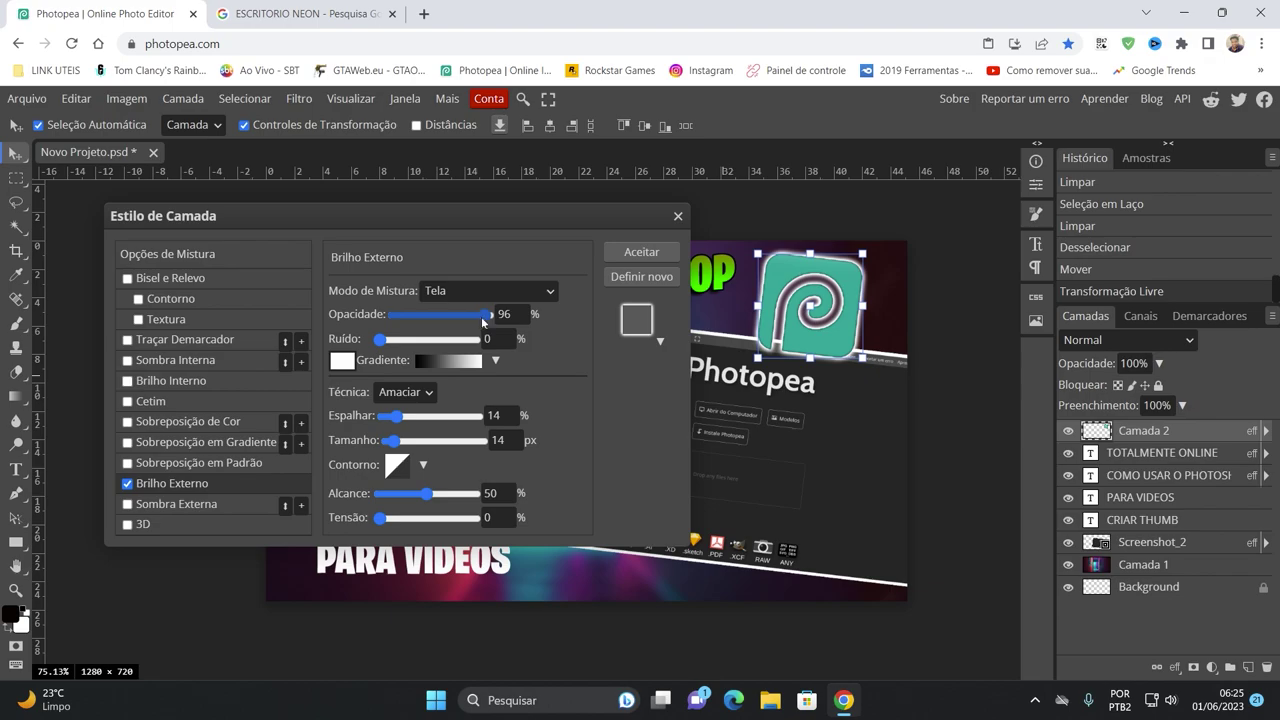
left_click_drag(482, 316, 440, 318)
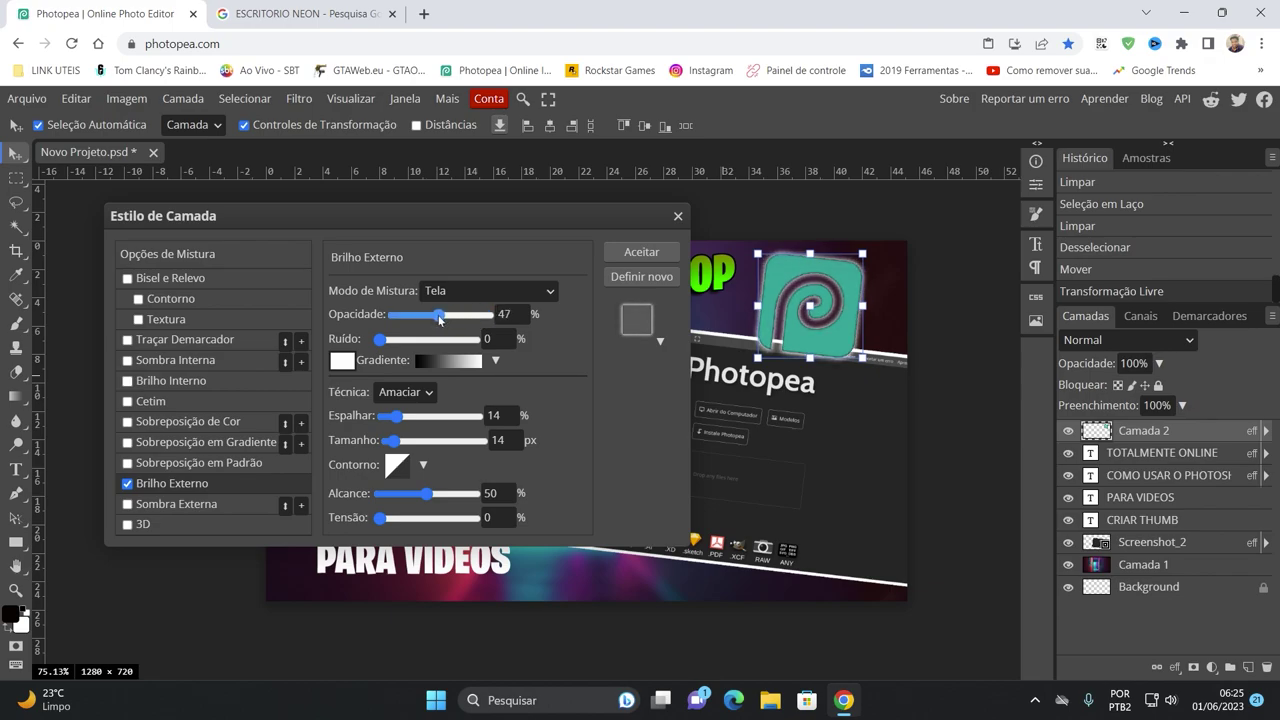
mouse_move(427, 493)
left_mouse_down()
mouse_move(392, 494)
mouse_move(503, 496)
left_mouse_up()
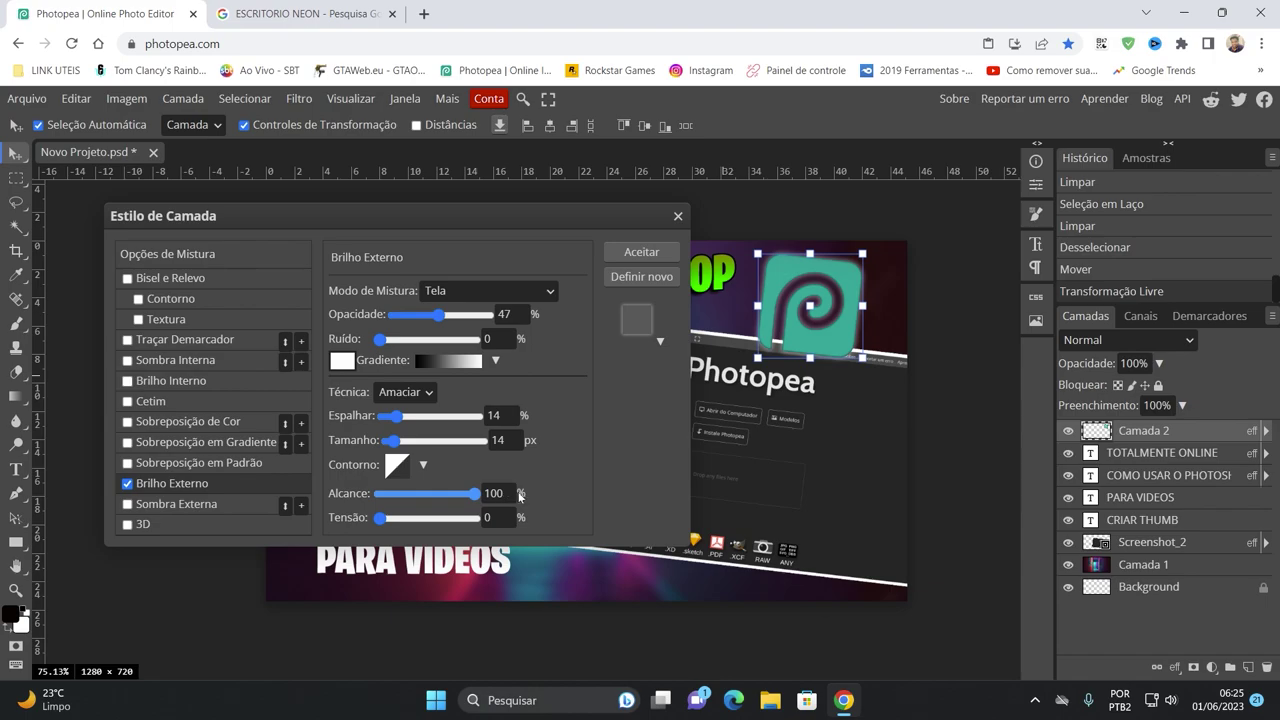
- Apply the glow, then shift the screenshot down-left and TOTALMENTE ONLINE right
left_click(635, 253)
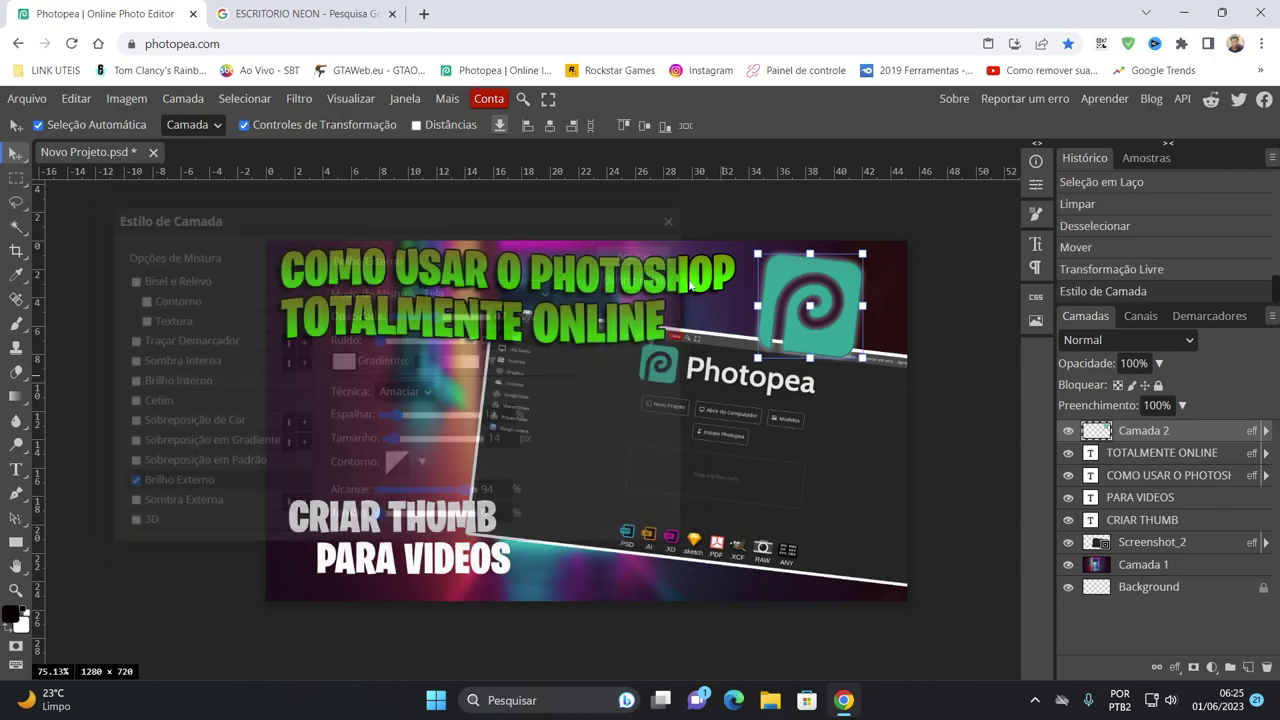
left_click_drag(706, 502, 691, 516)
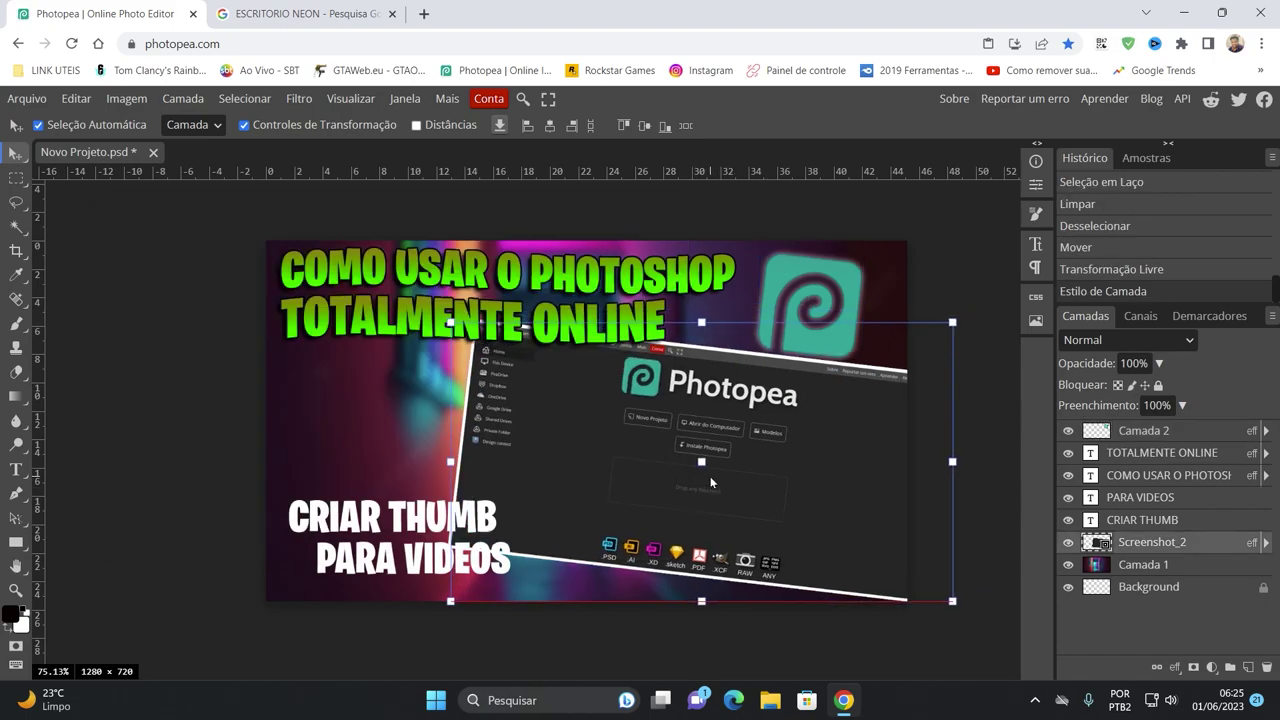
left_click(789, 269)
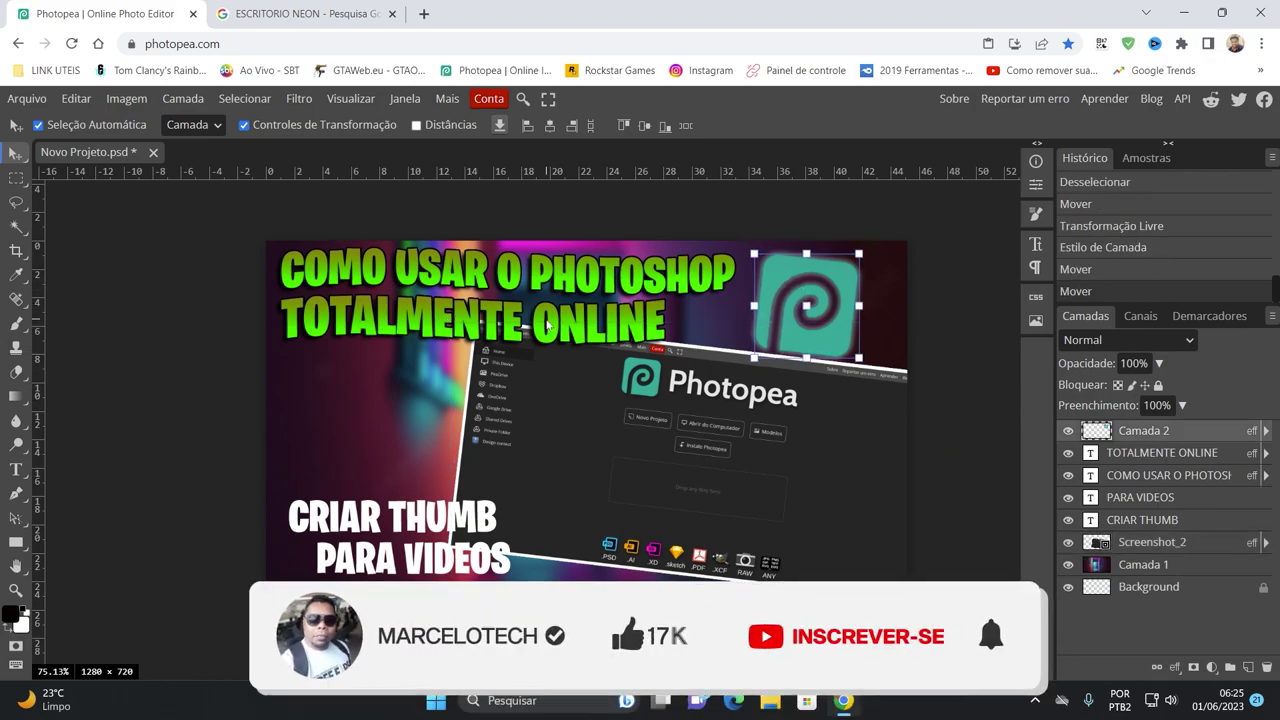
left_click_drag(551, 323, 580, 325)
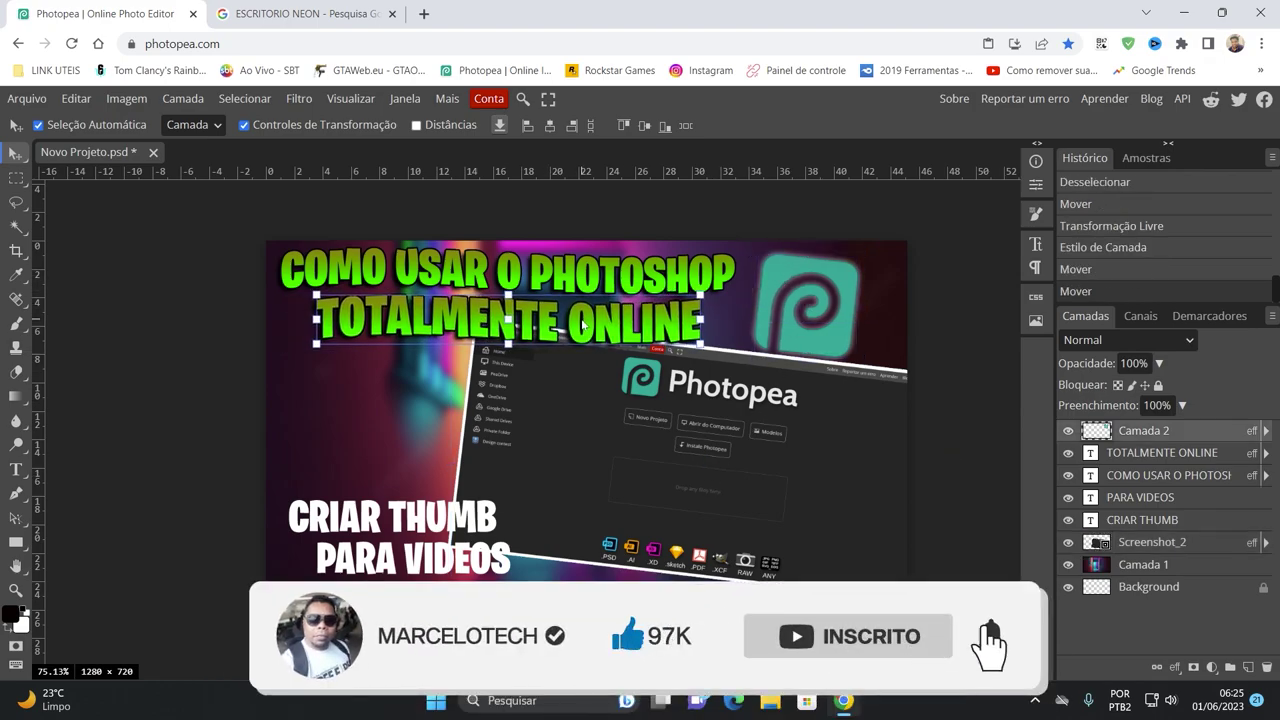
left_click_drag(655, 478, 619, 466)
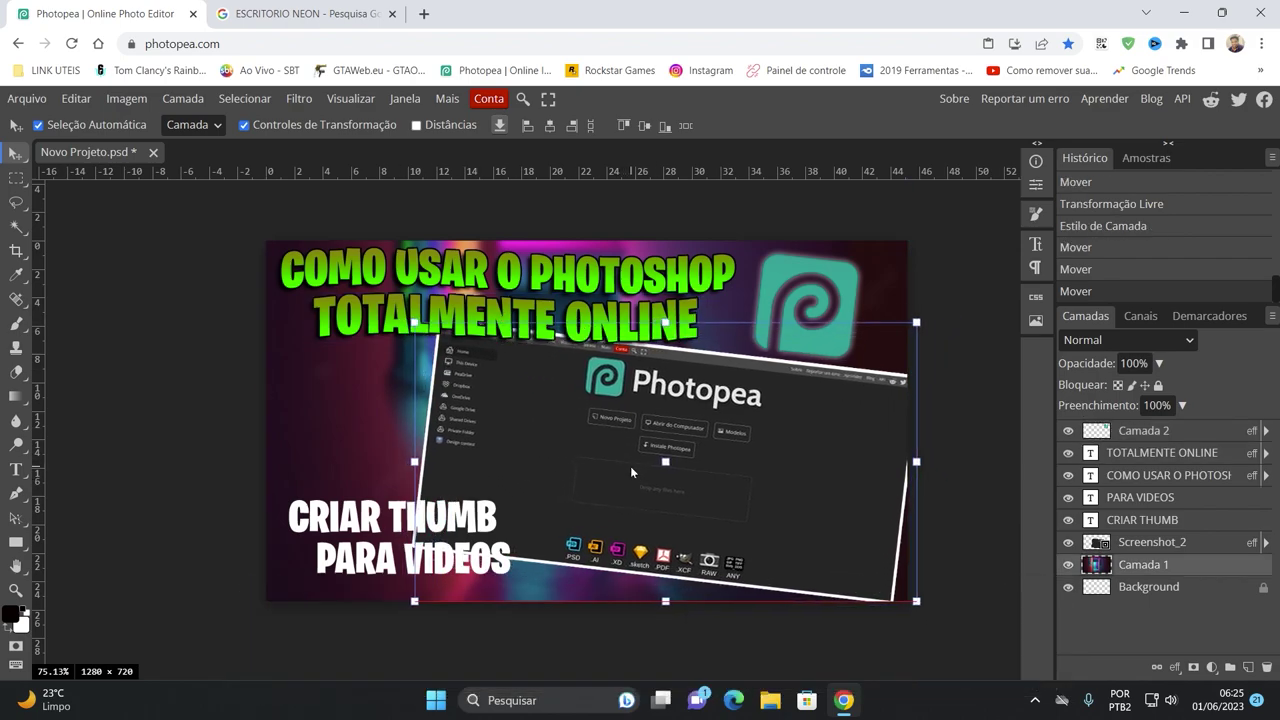
- Test a rotation on the CRIAR THUMB text and commit it straight
left_click(362, 518)
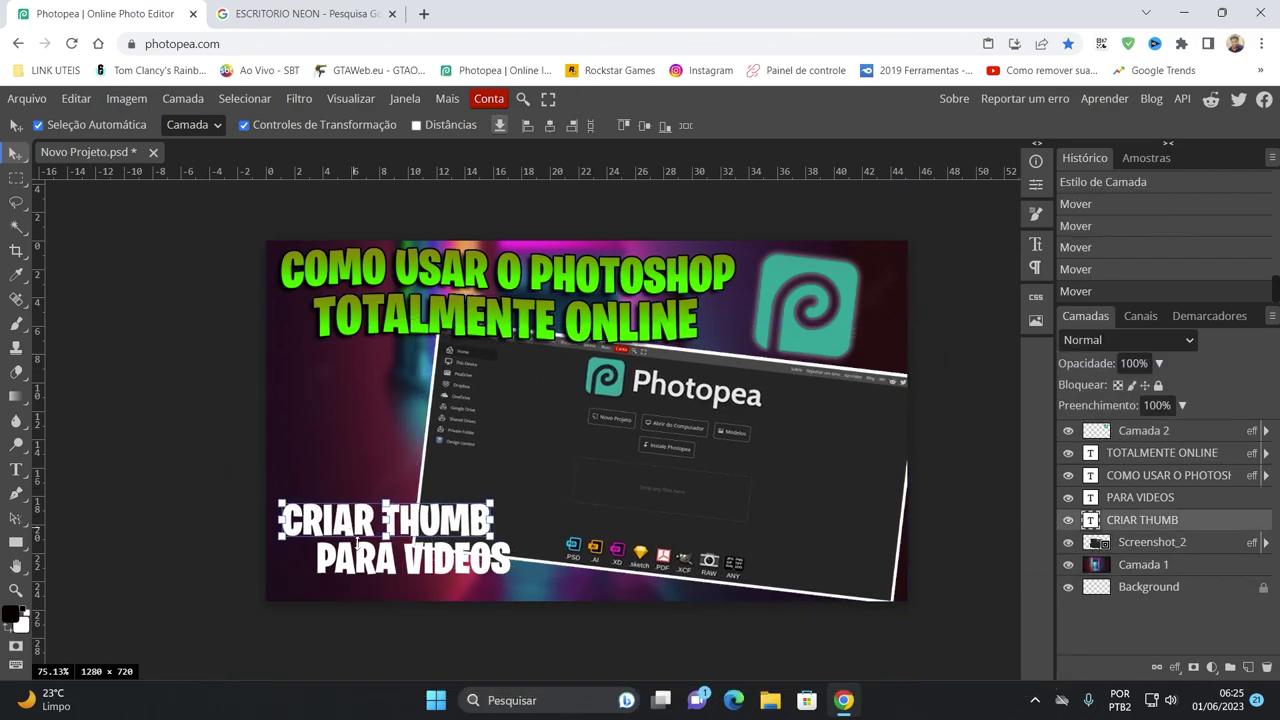
key("ctrl+t")
mouse_move(362, 582)
left_mouse_down()
mouse_move(338, 567)
mouse_move(371, 553)
mouse_move(344, 566)
left_mouse_up()
key("Return")
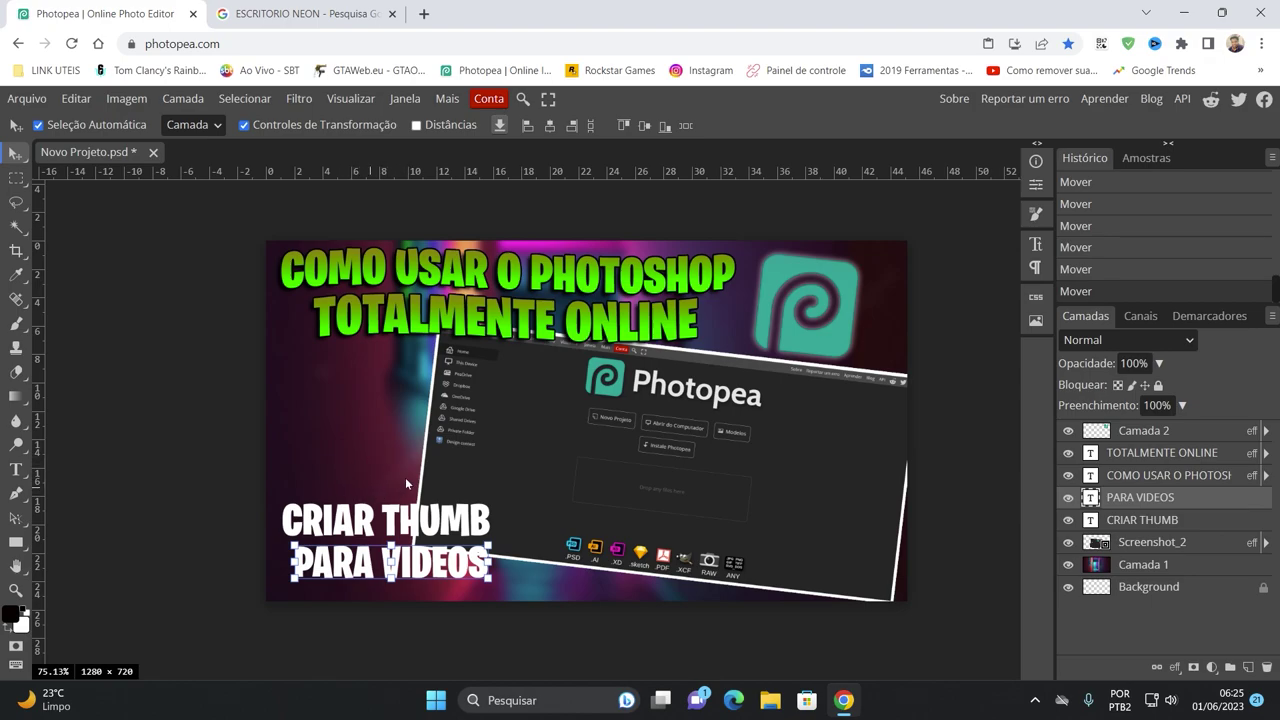
left_click(281, 333)
- Search Google for 'LOGO YOUTUBE' and preview results, including the Freepik logo
left_click(300, 13)
left_click_drag(294, 108, 76, 107)
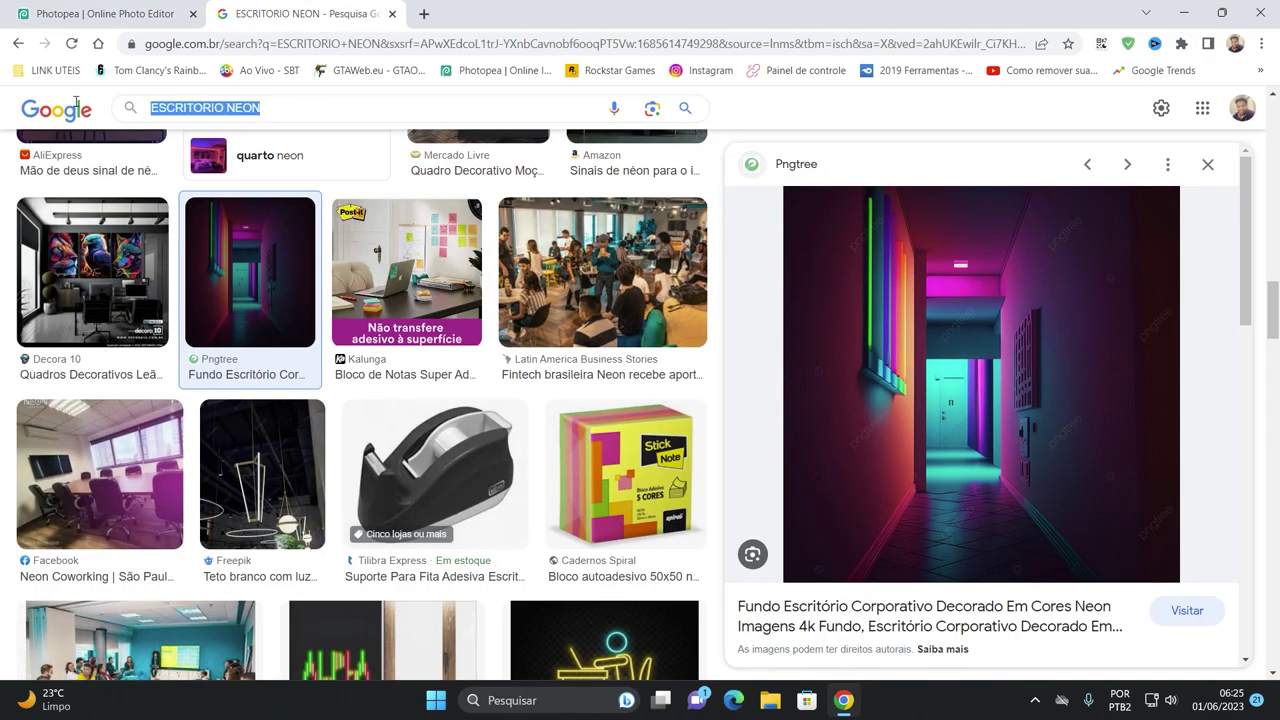
type("LOGO YOUTUBE")
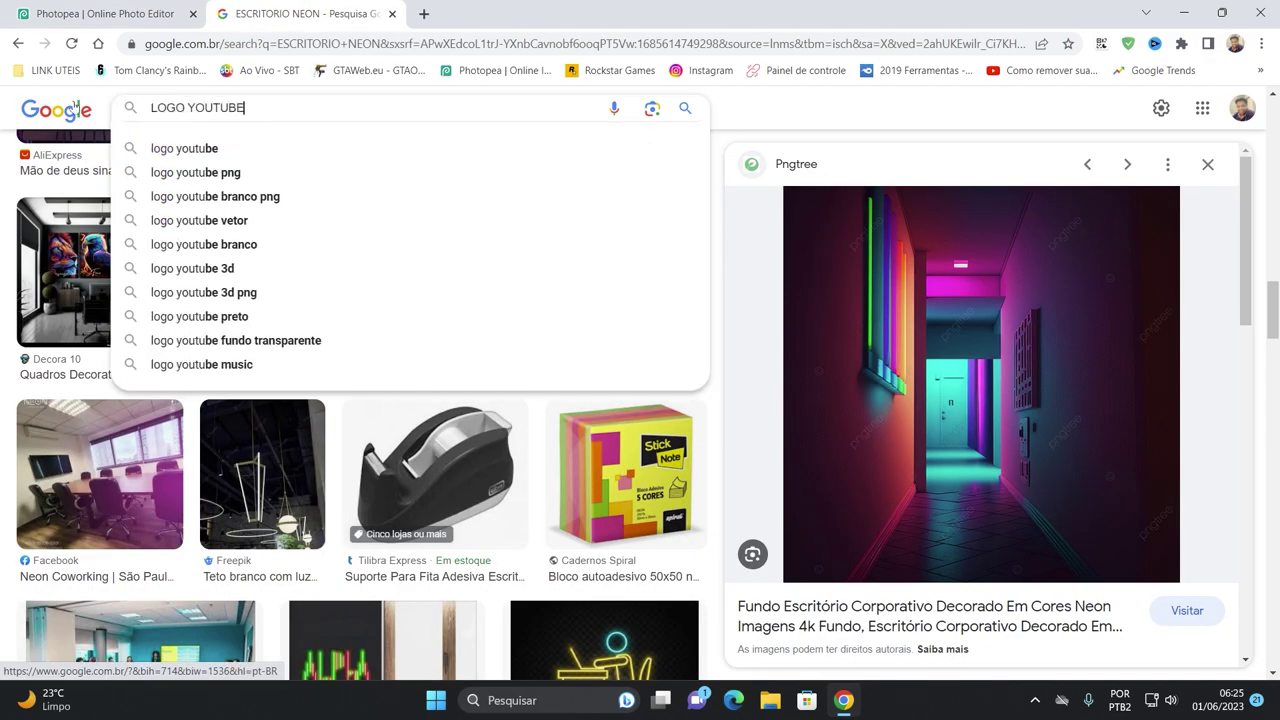
key("Return")
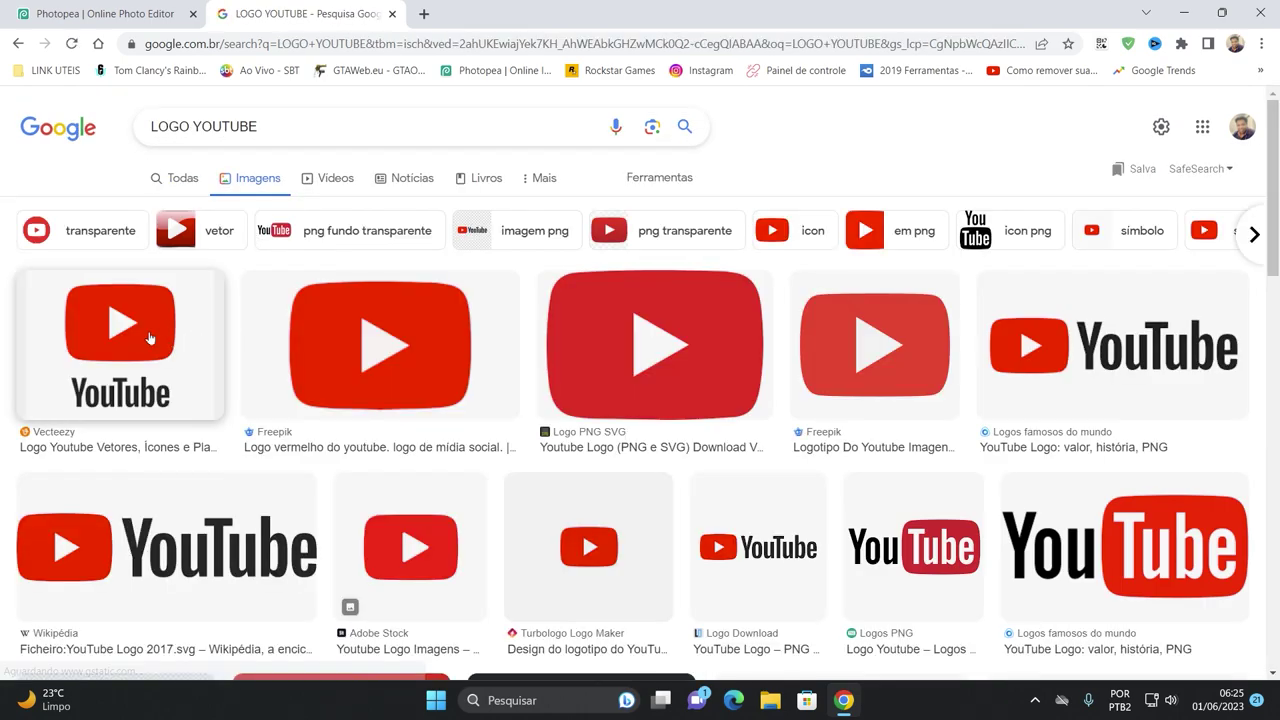
left_click(118, 340)
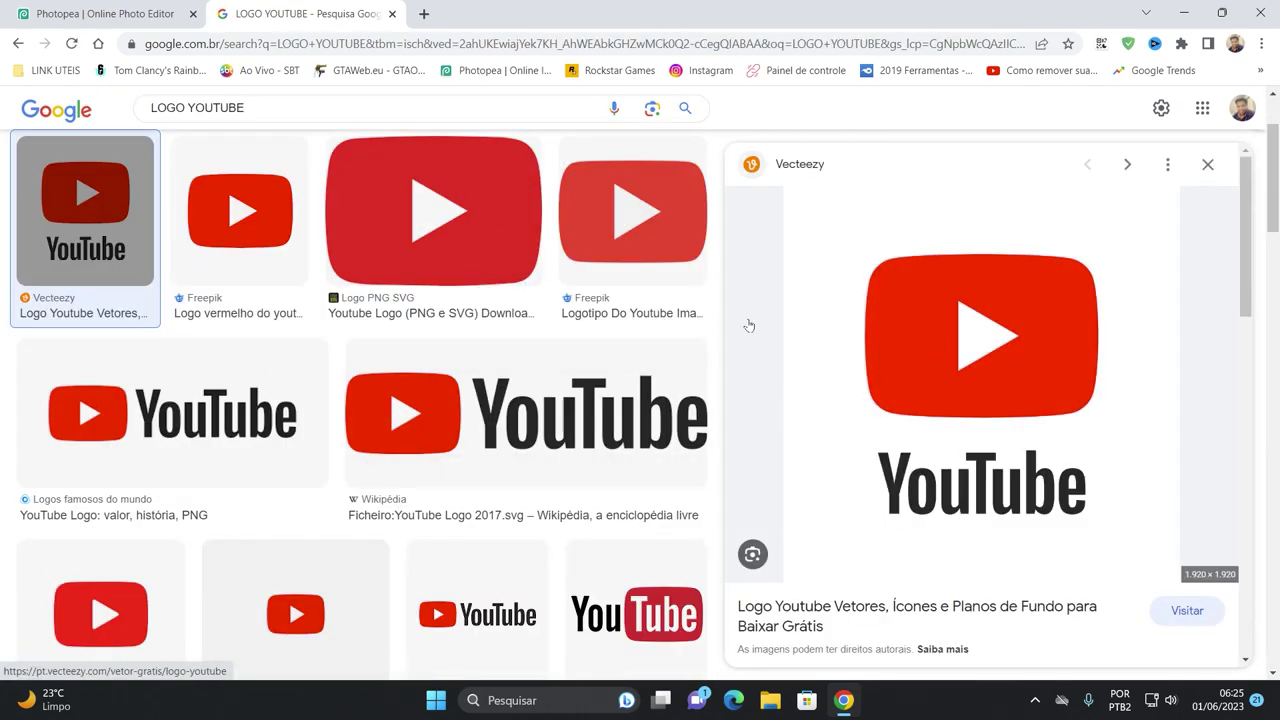
left_click(638, 208)
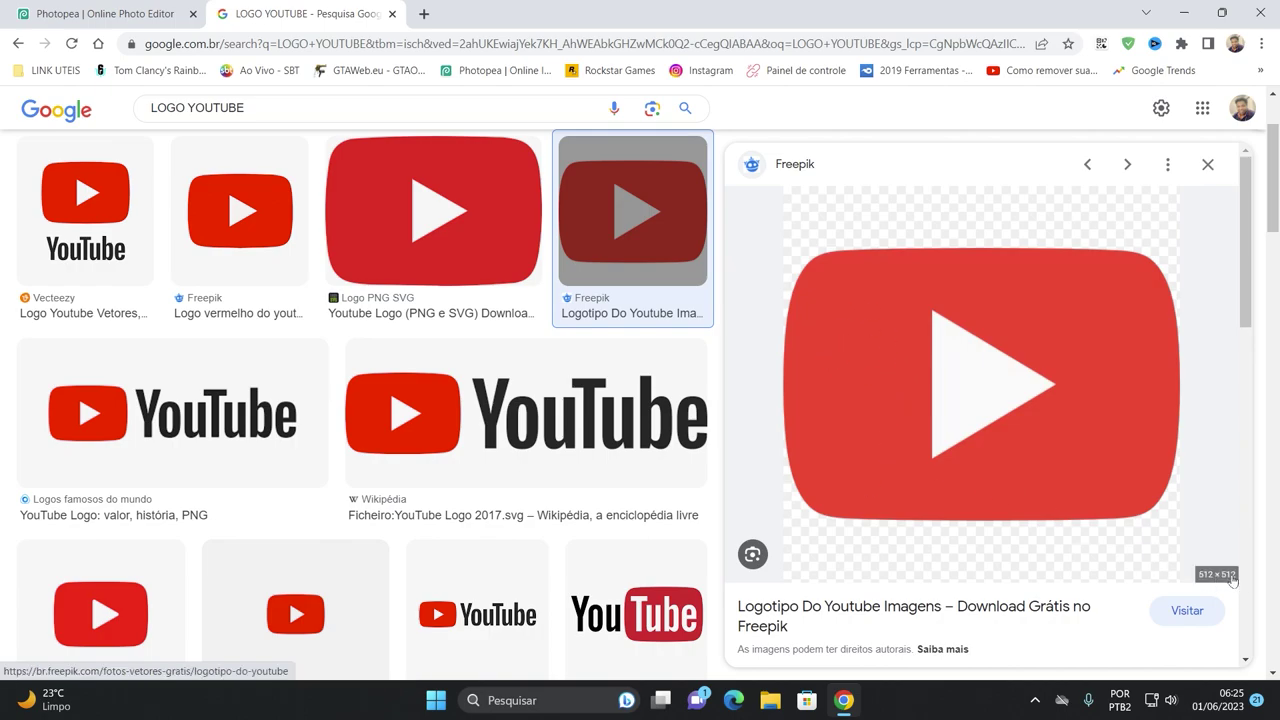
scroll(486, 340, "up", 2)
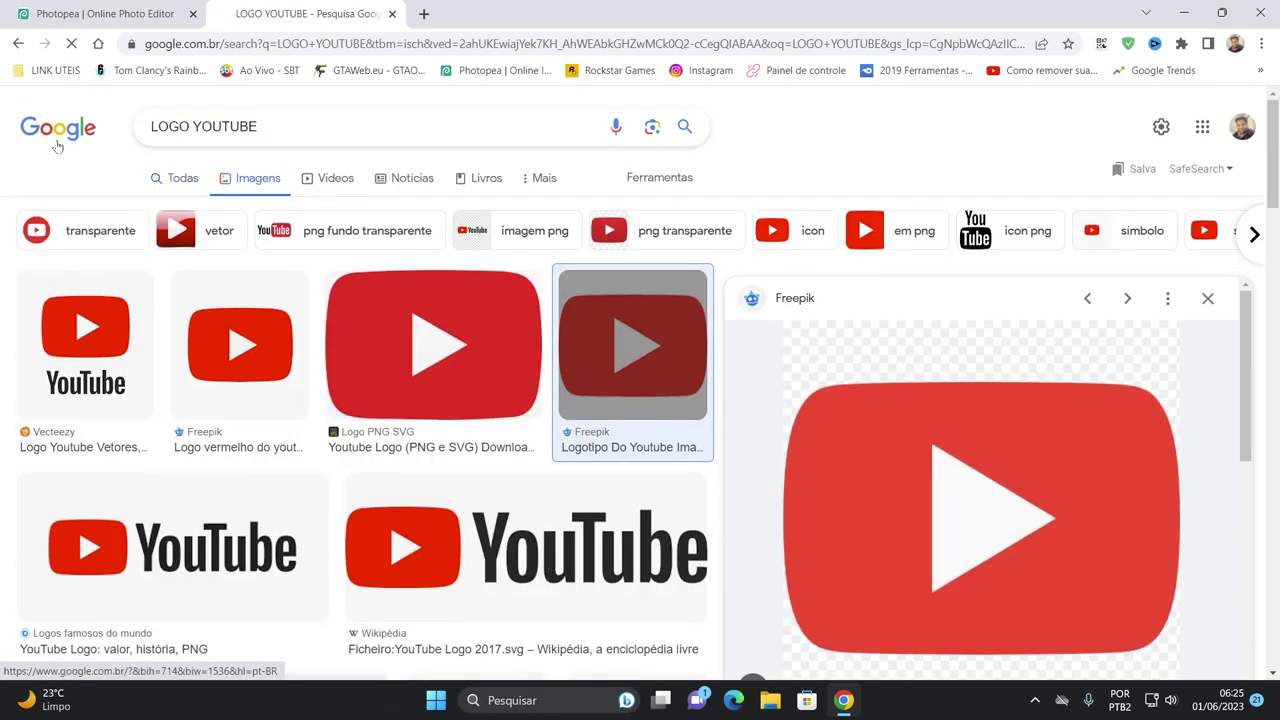
- Rerun the 'LOGO YOUTUBE' image search filtered to transparent colour
left_click(52, 136)
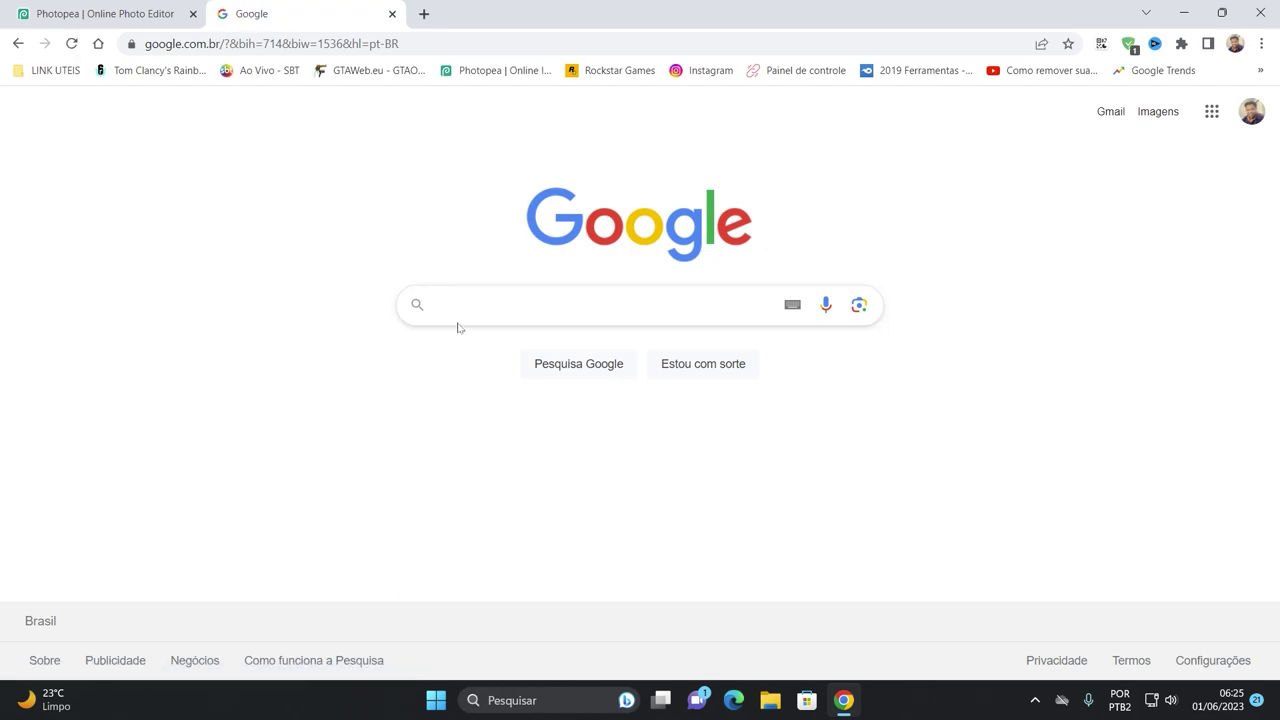
type("LOGO YOUTUBE")
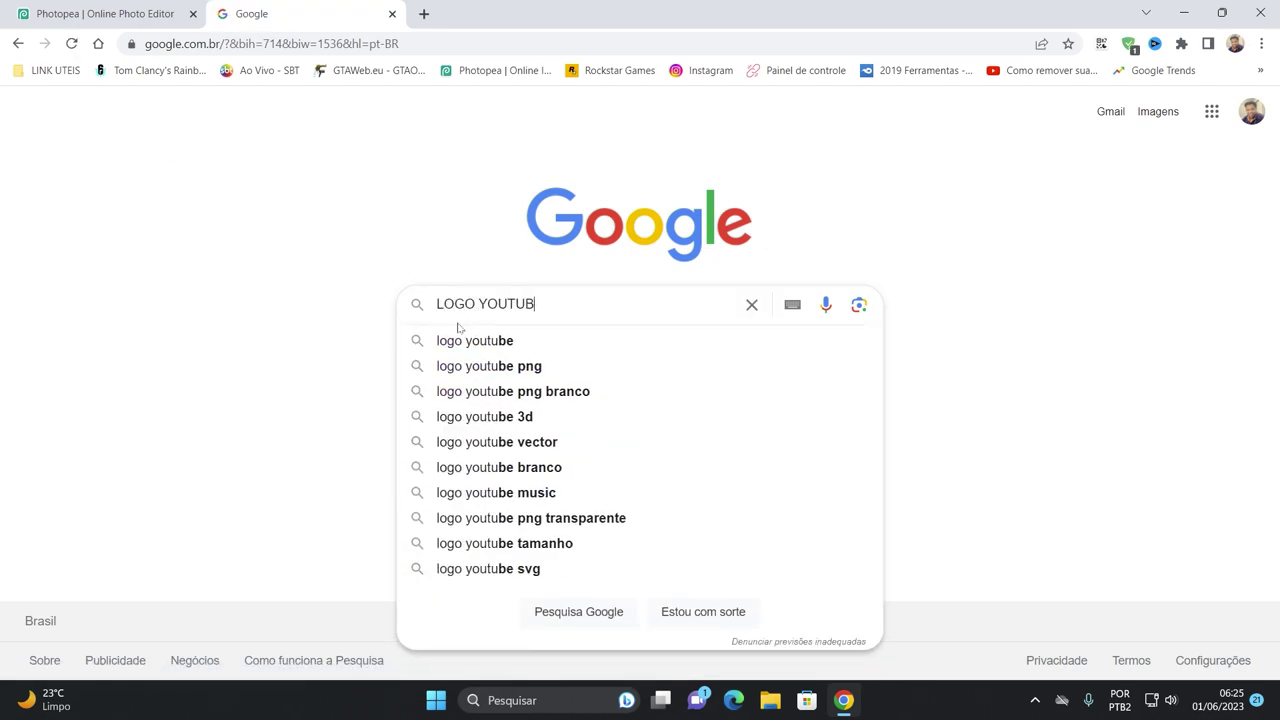
key("Return")
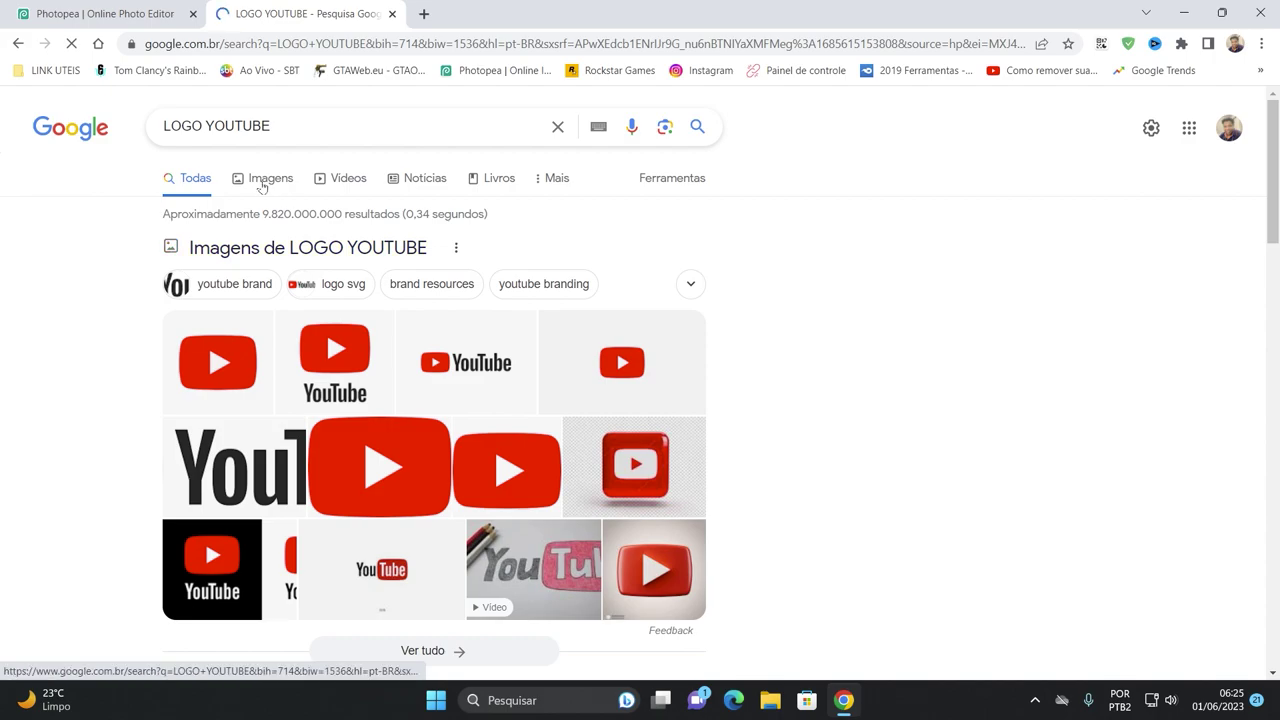
left_click(267, 183)
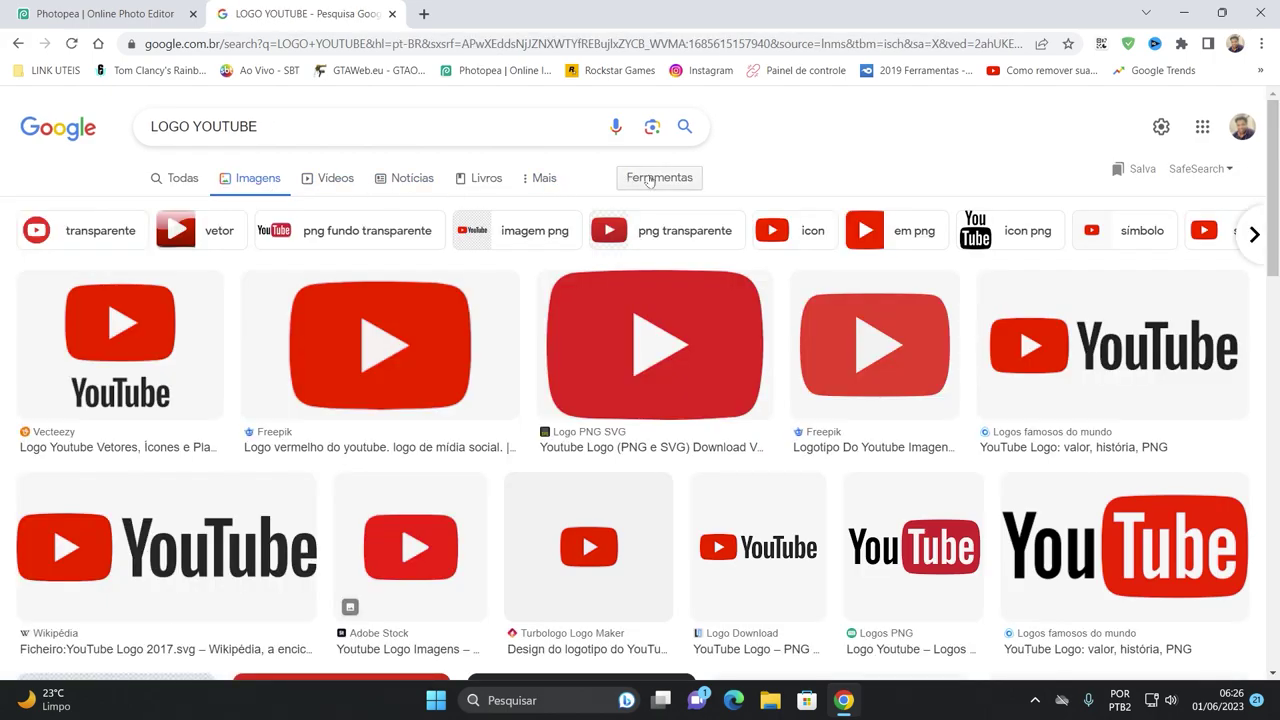
left_click(648, 179)
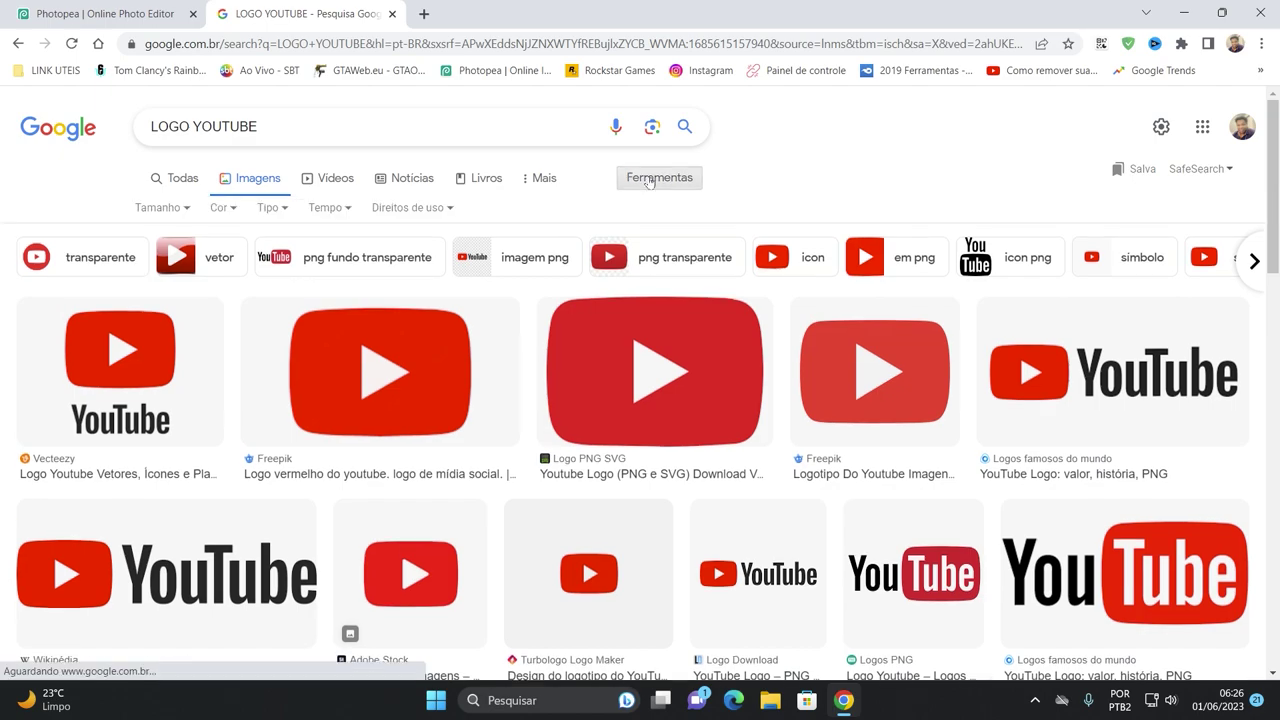
left_click(224, 208)
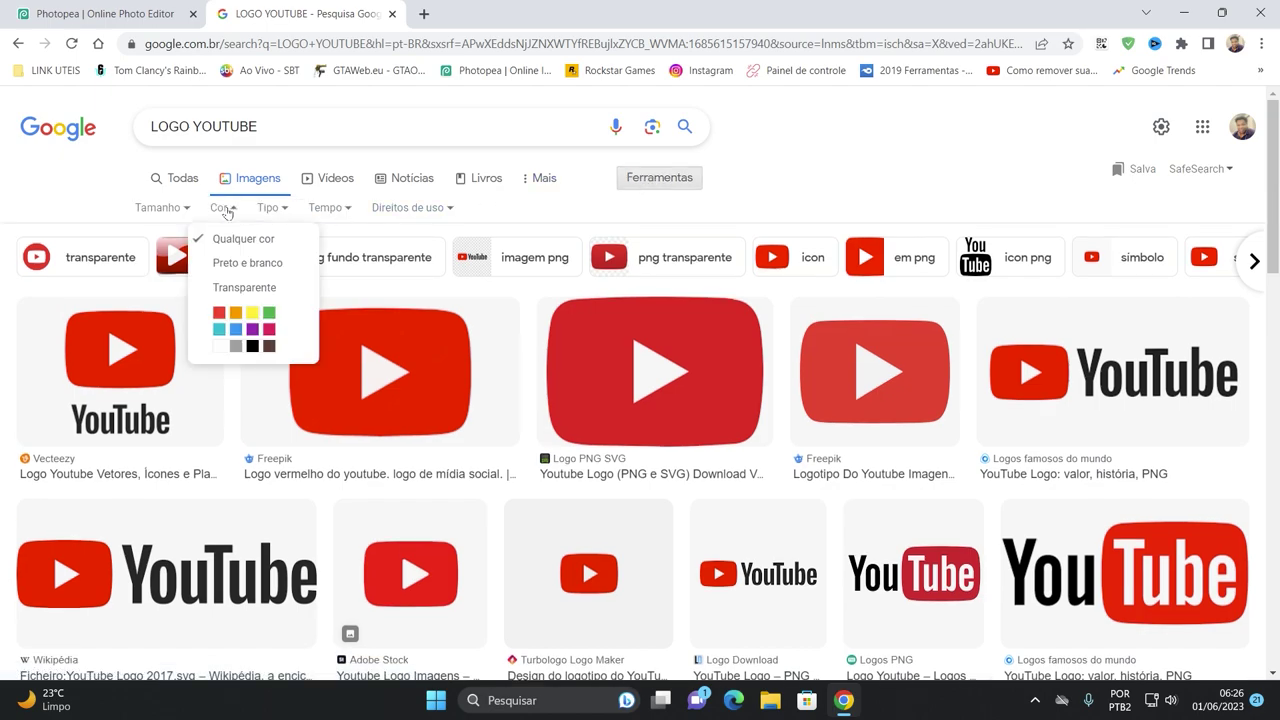
left_click(240, 290)
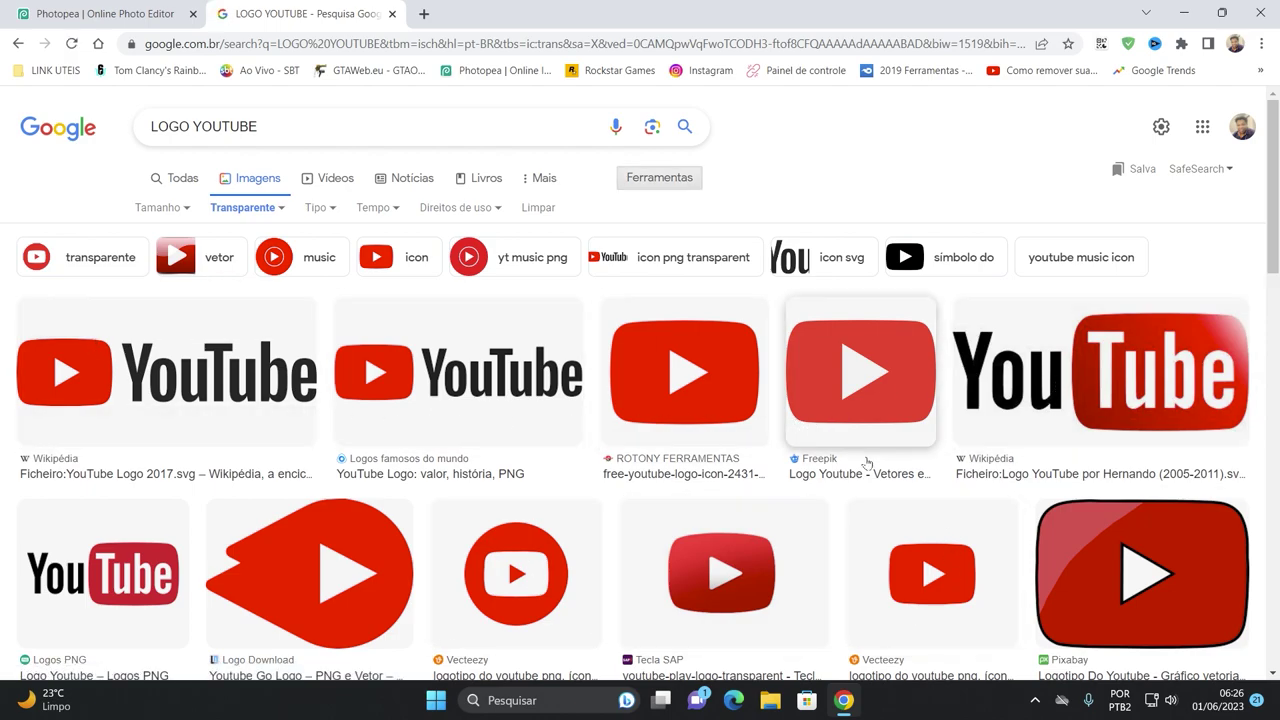
- Copy the transparent YouTube play logo image and return to Photopea
left_click(737, 583)
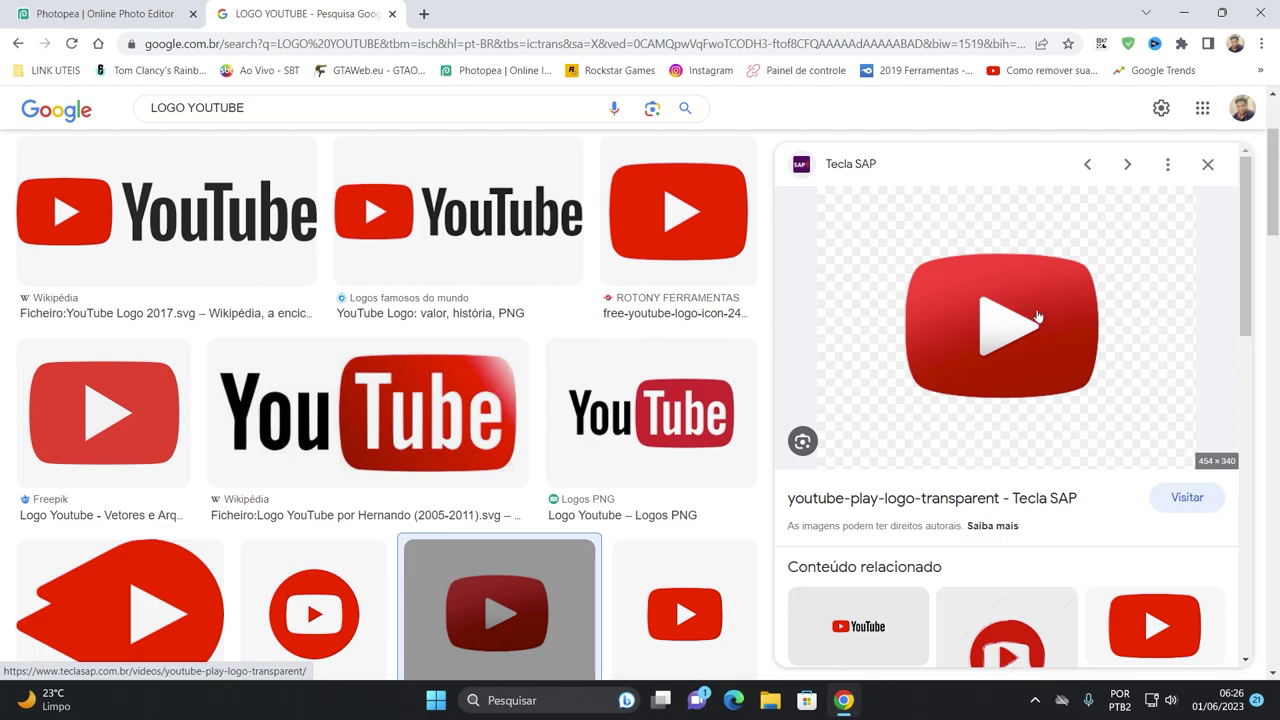
right_click(1039, 317)
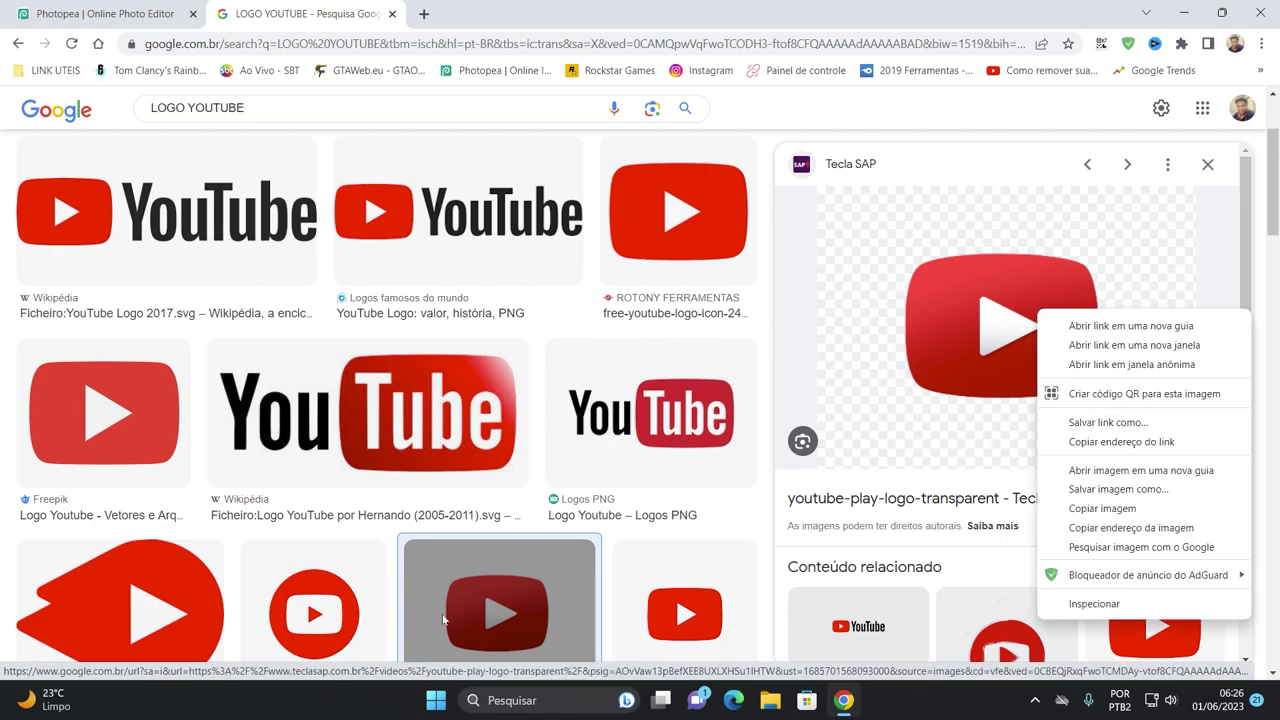
left_click(1103, 508)
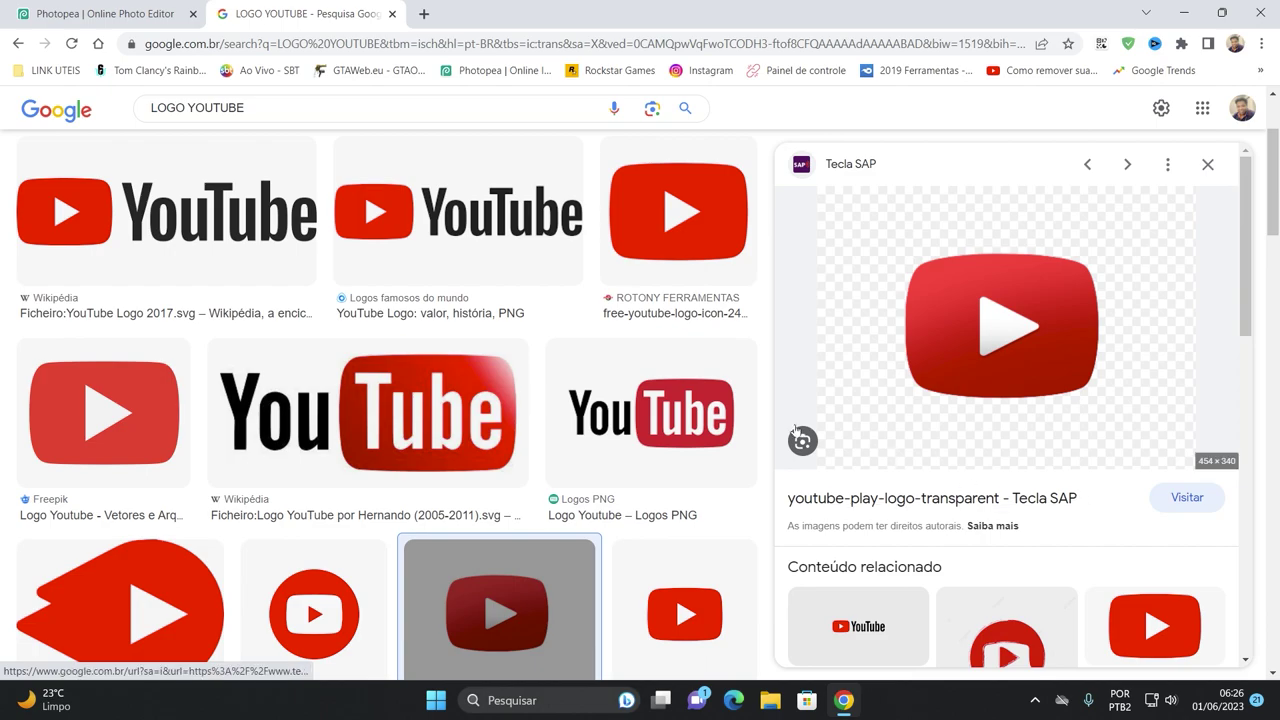
left_click(110, 14)
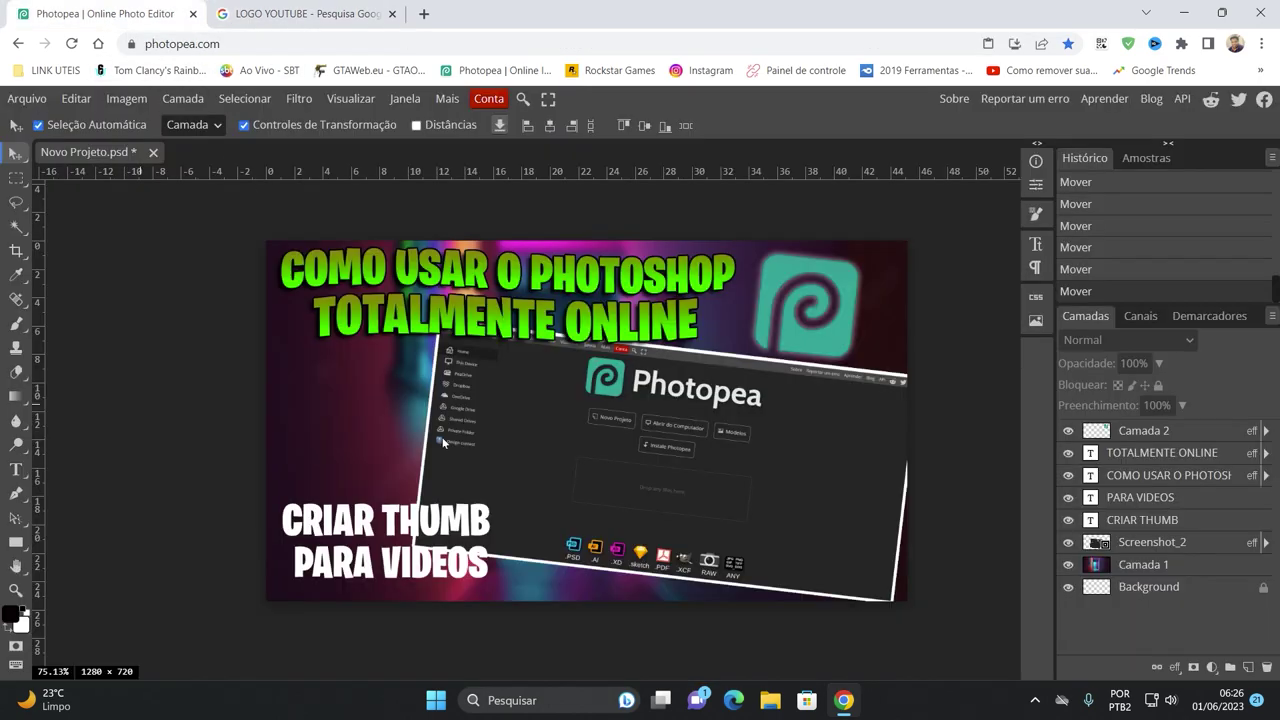
- Paste the YouTube play logo as Camada 3, placed left and below CRIAR THUMB in the layer stack
key("ctrl+v")
left_click_drag(393, 340, 398, 478)
left_click_drag(1126, 437, 1156, 563)
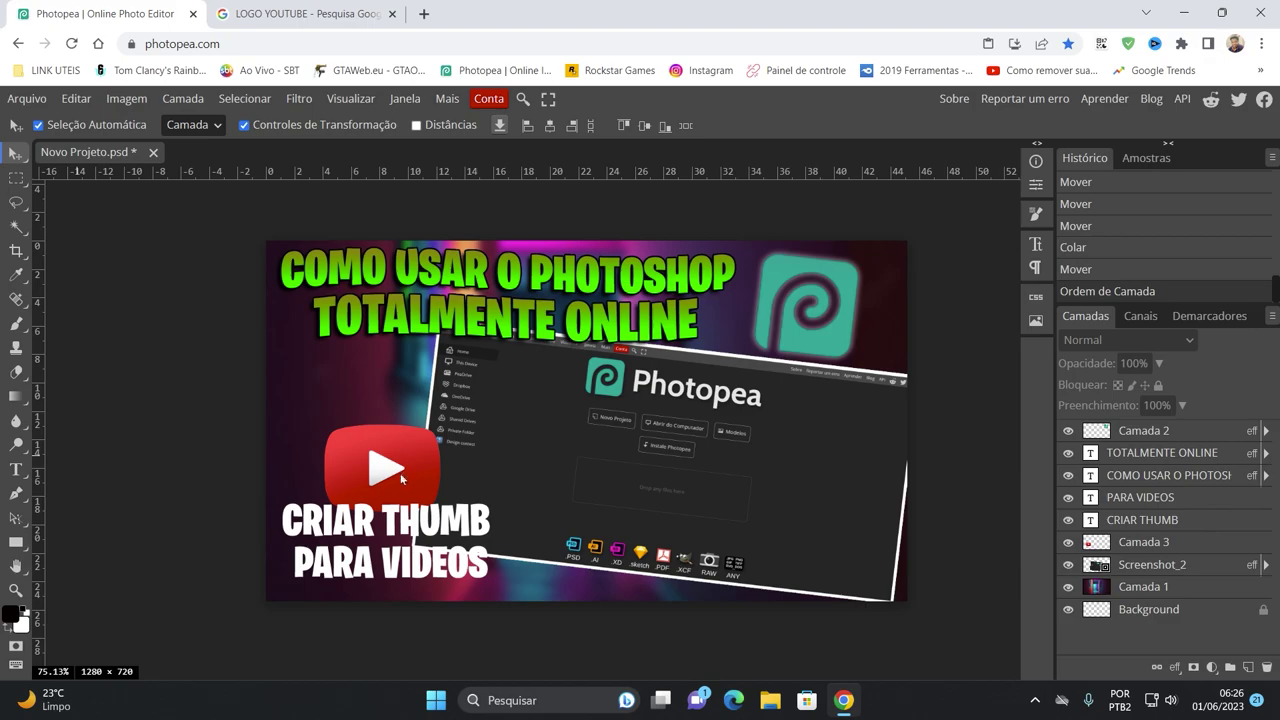
left_click_drag(400, 465, 412, 451)
- Nudge the tilted Screenshot_2 slightly right, then realign the background image
left_click(242, 467)
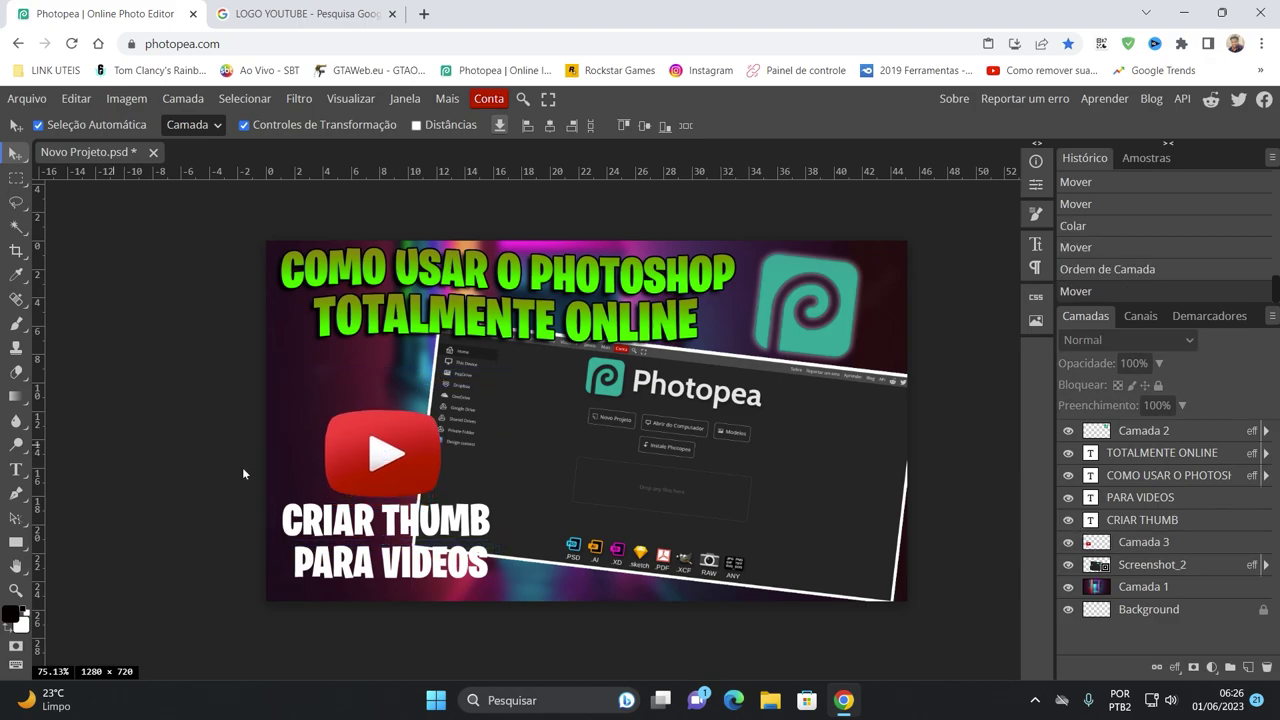
left_click_drag(663, 486, 674, 490)
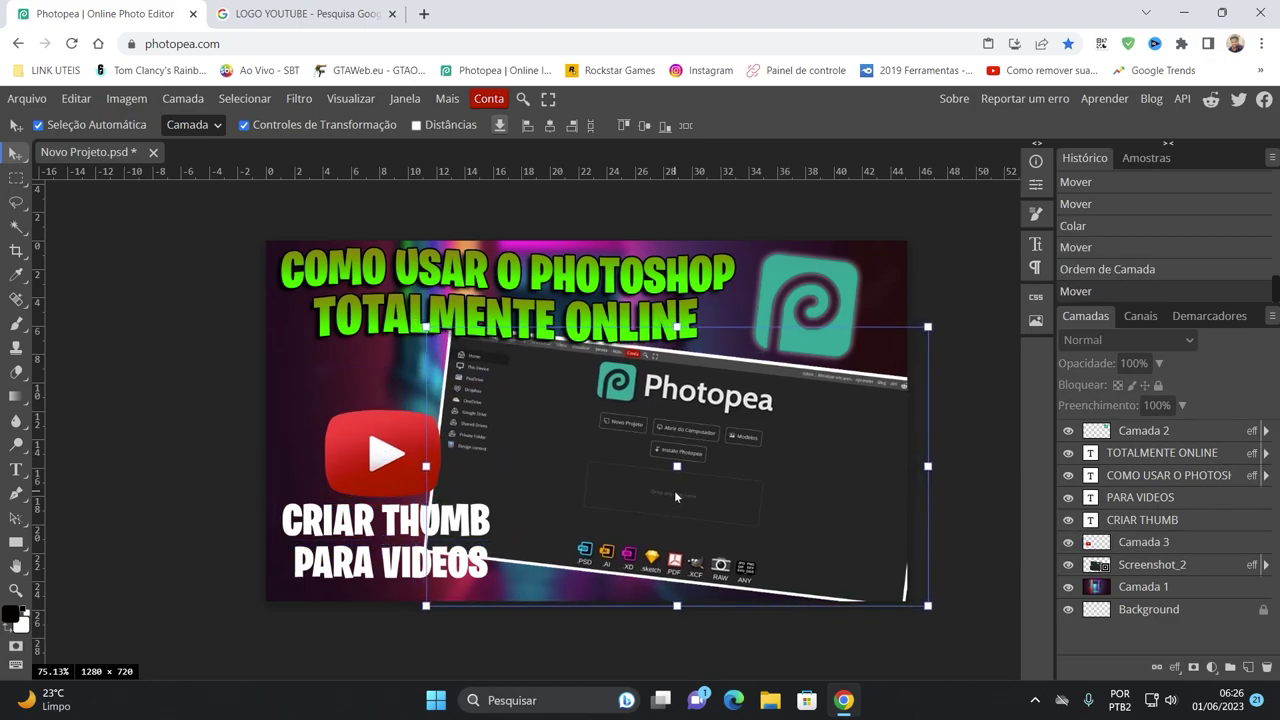
left_click(236, 472)
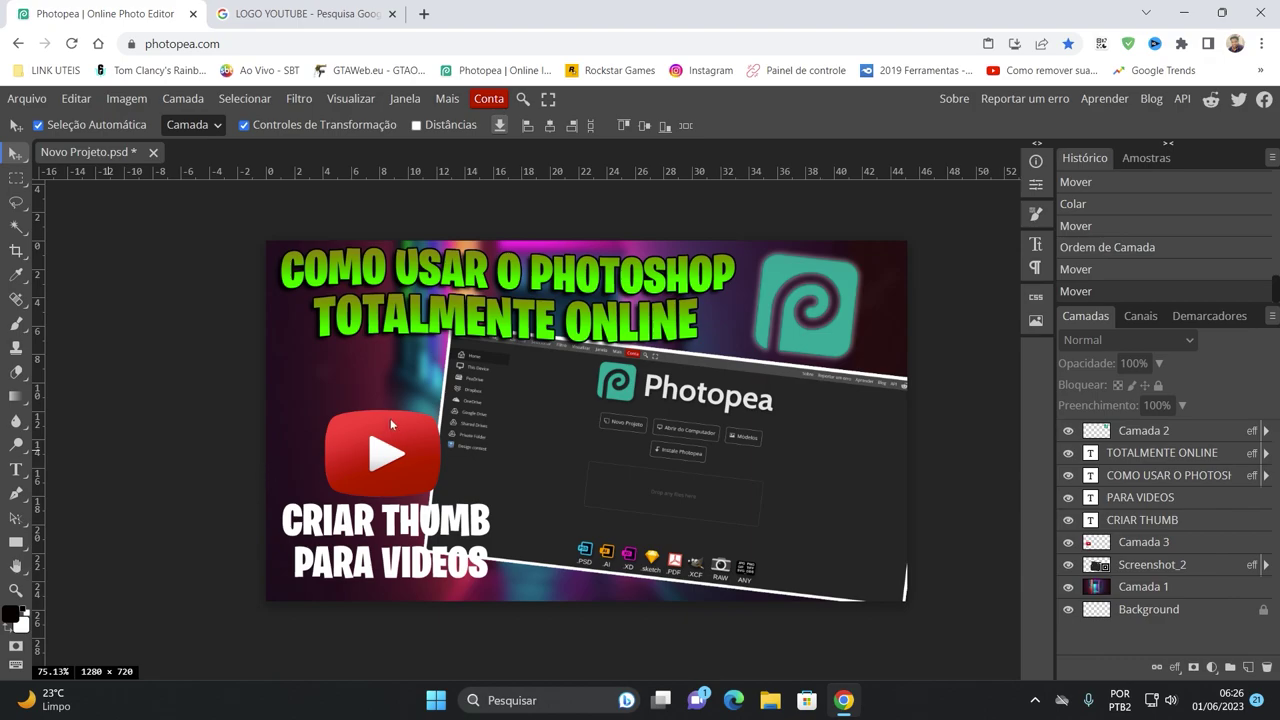
left_click(462, 334)
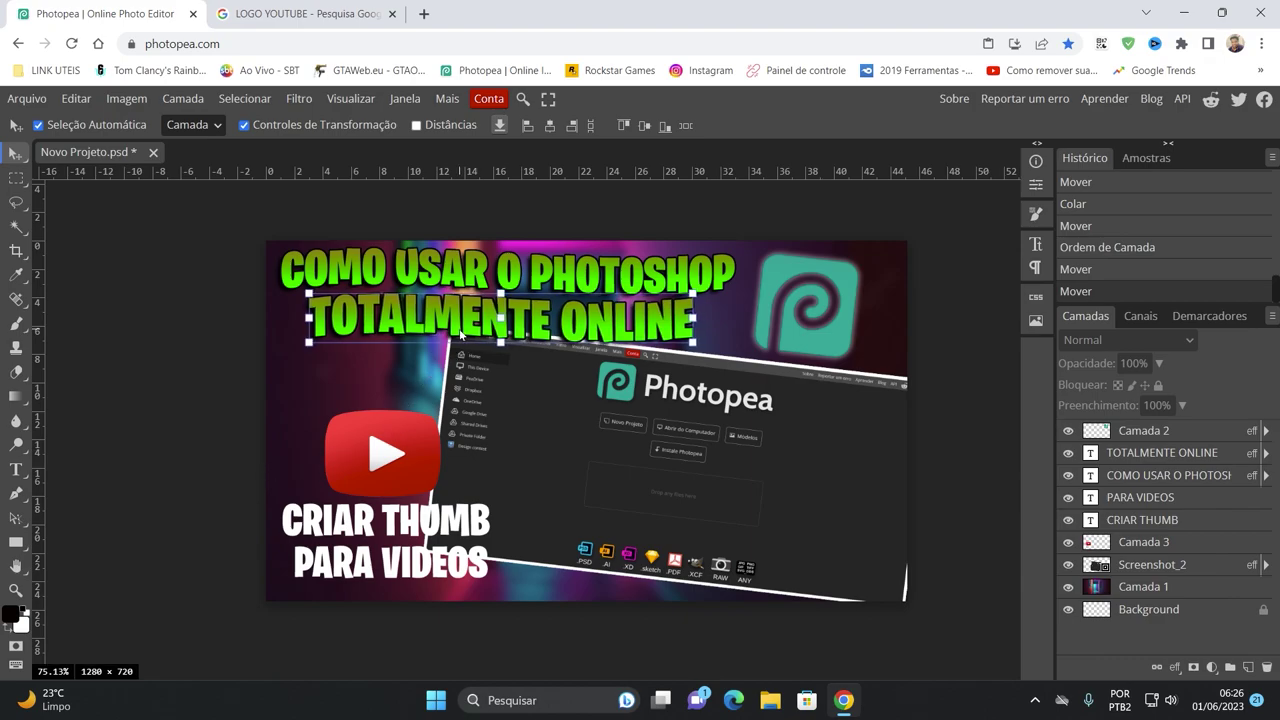
left_click_drag(764, 308, 771, 305)
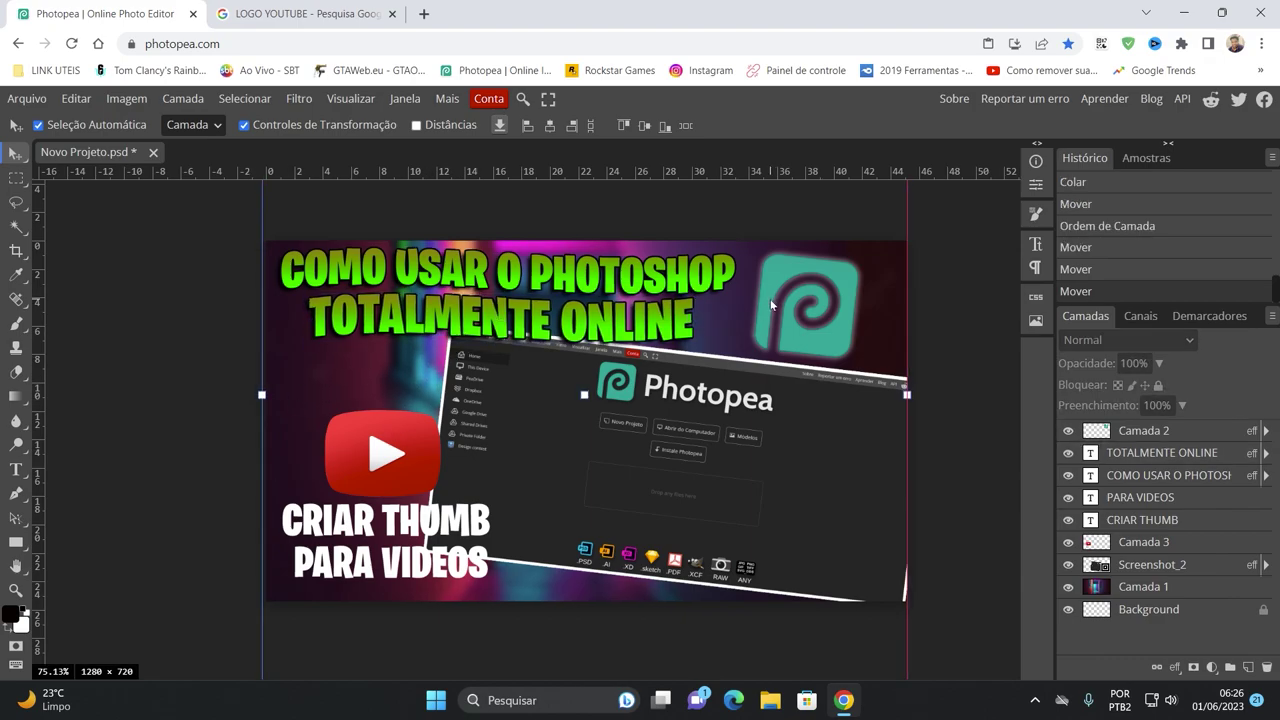
left_click(1019, 355)
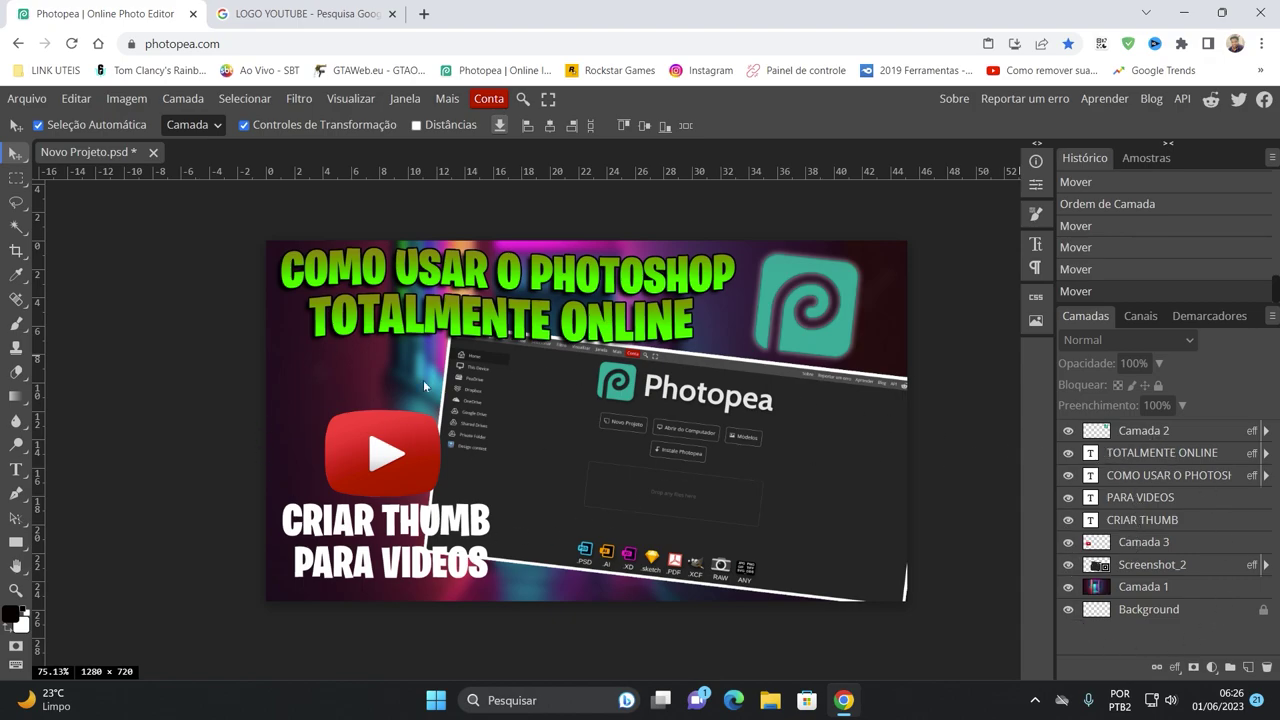
- Save the project as a PSD named CAPA DE VIDEO
left_click(27, 98)
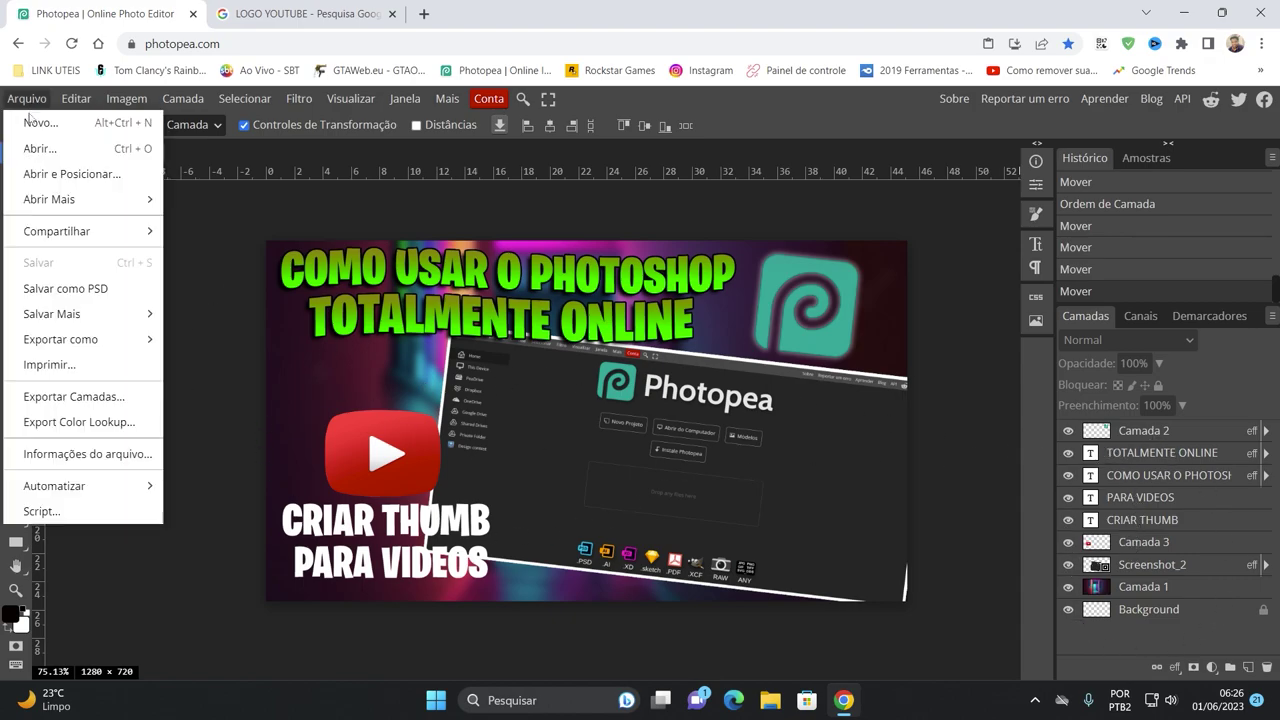
left_click(66, 289)
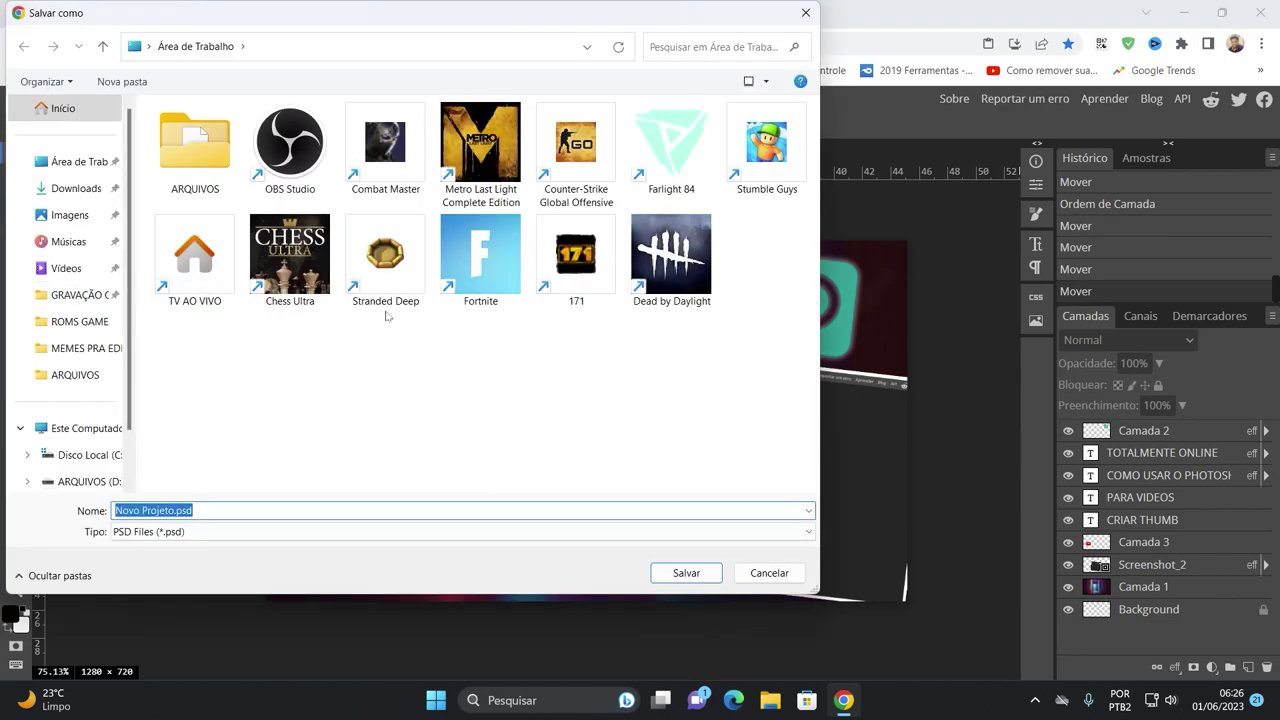
type("CA")
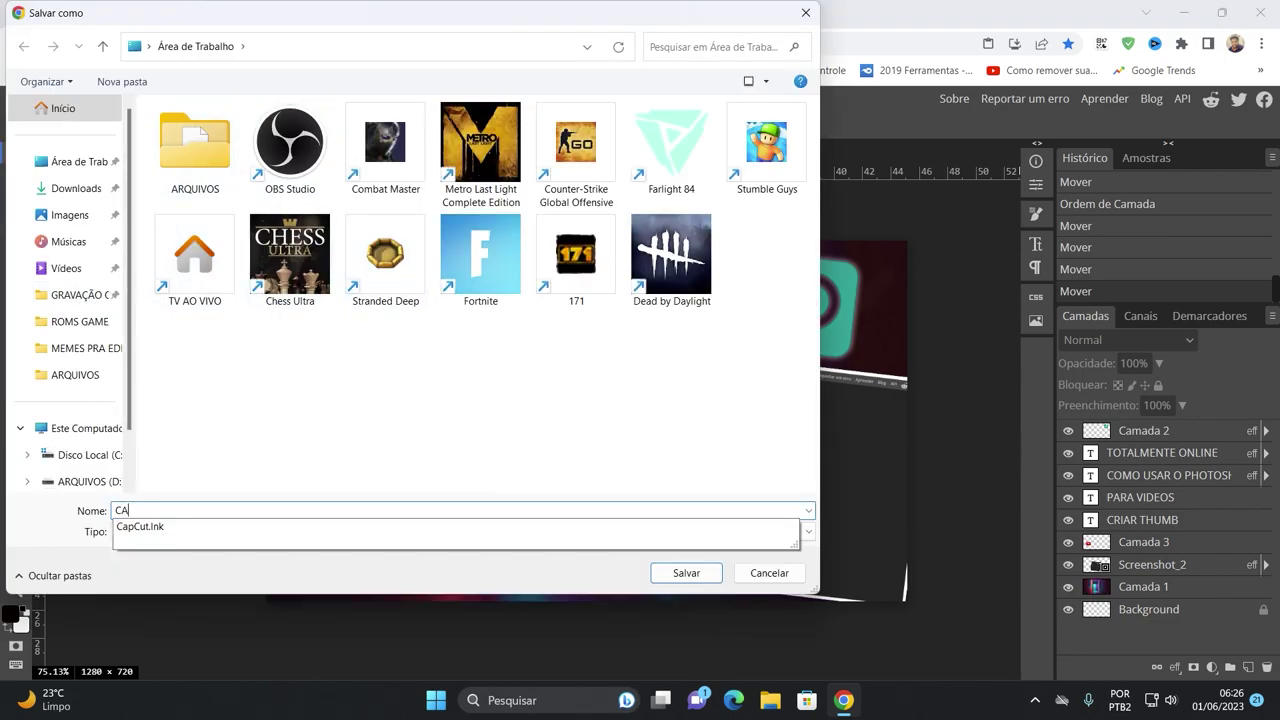
type("PA DE VIDEO")
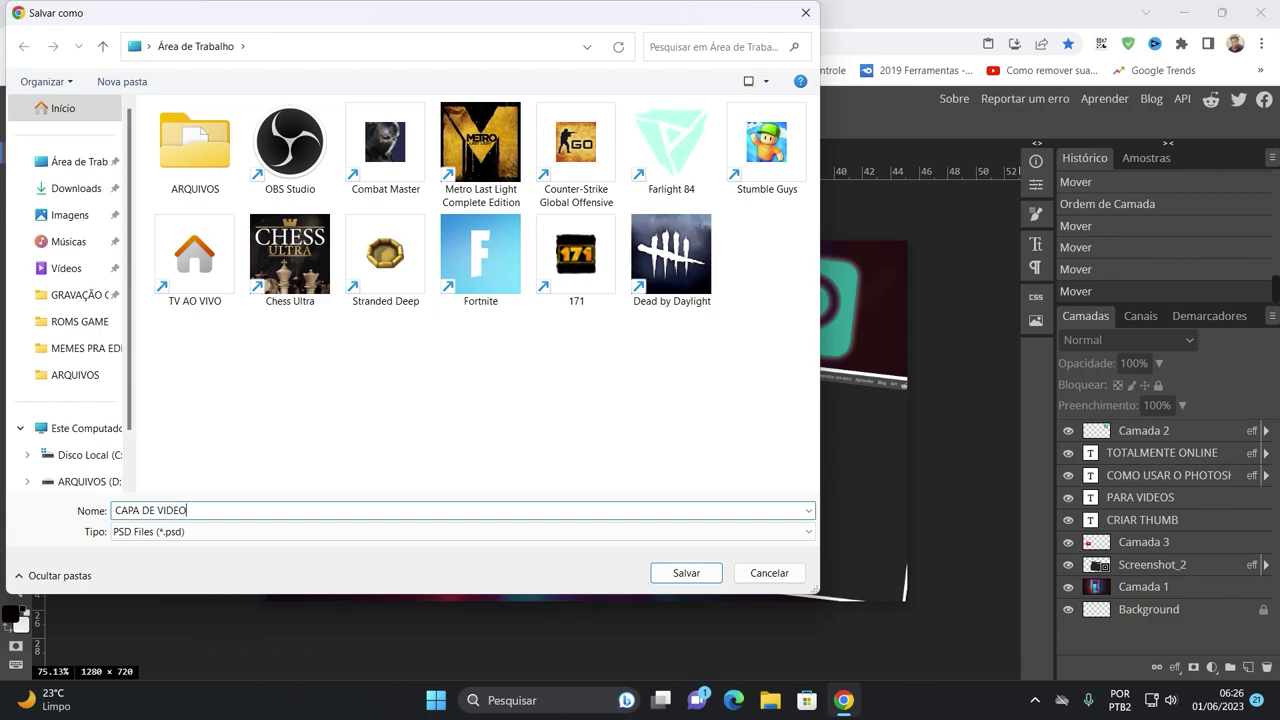
key("Return")
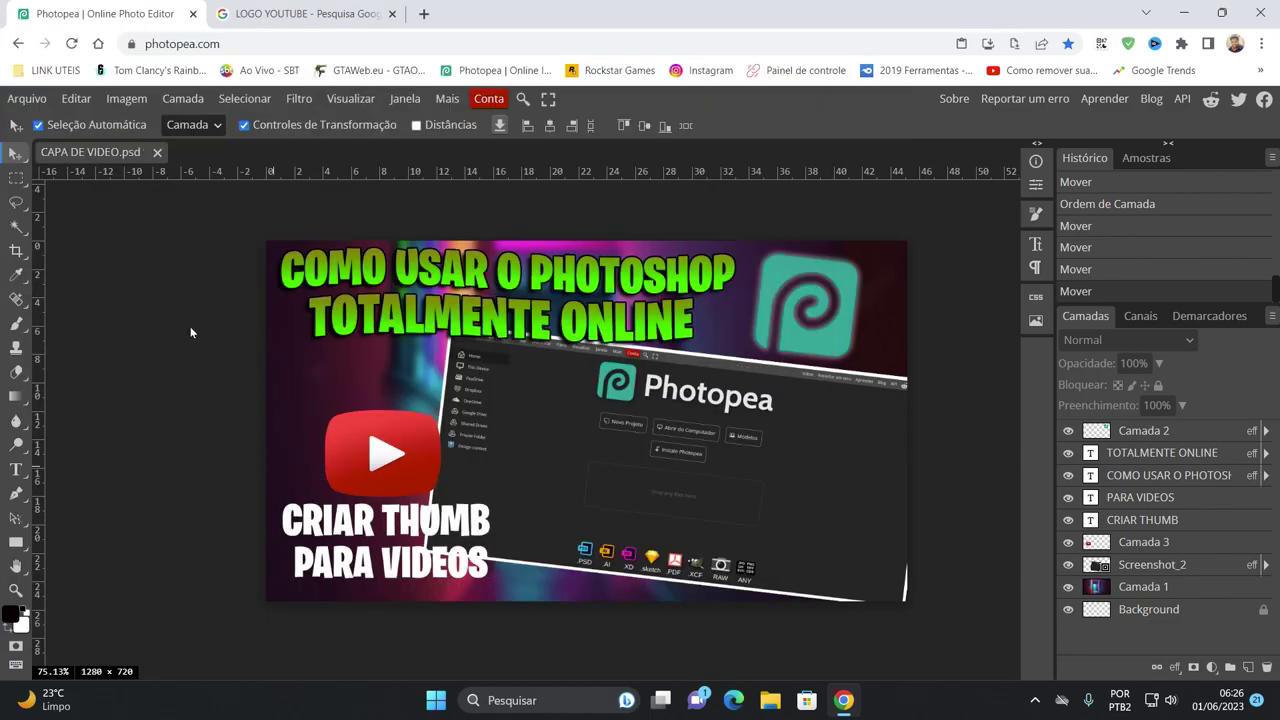
- Close the CAPA DE VIDEO.psd tab and reopen that file from Área de Trabalho
left_click(157, 153)
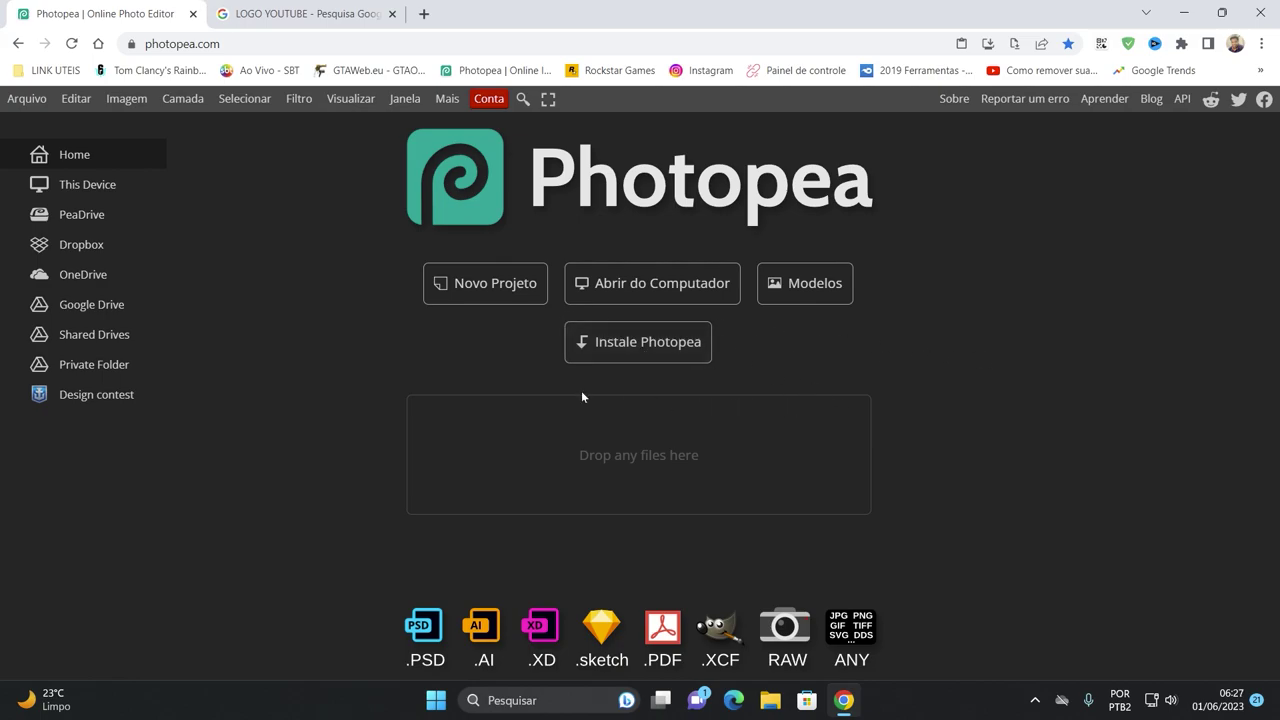
left_click(657, 296)
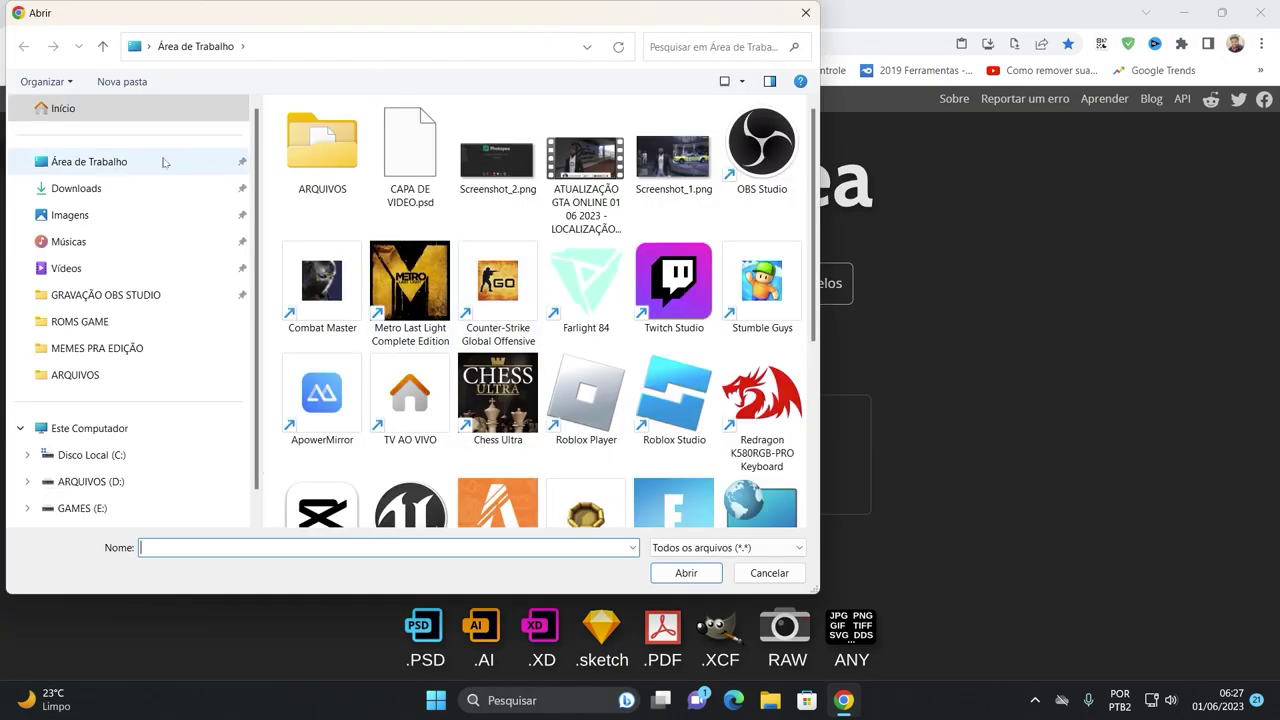
left_click(415, 172)
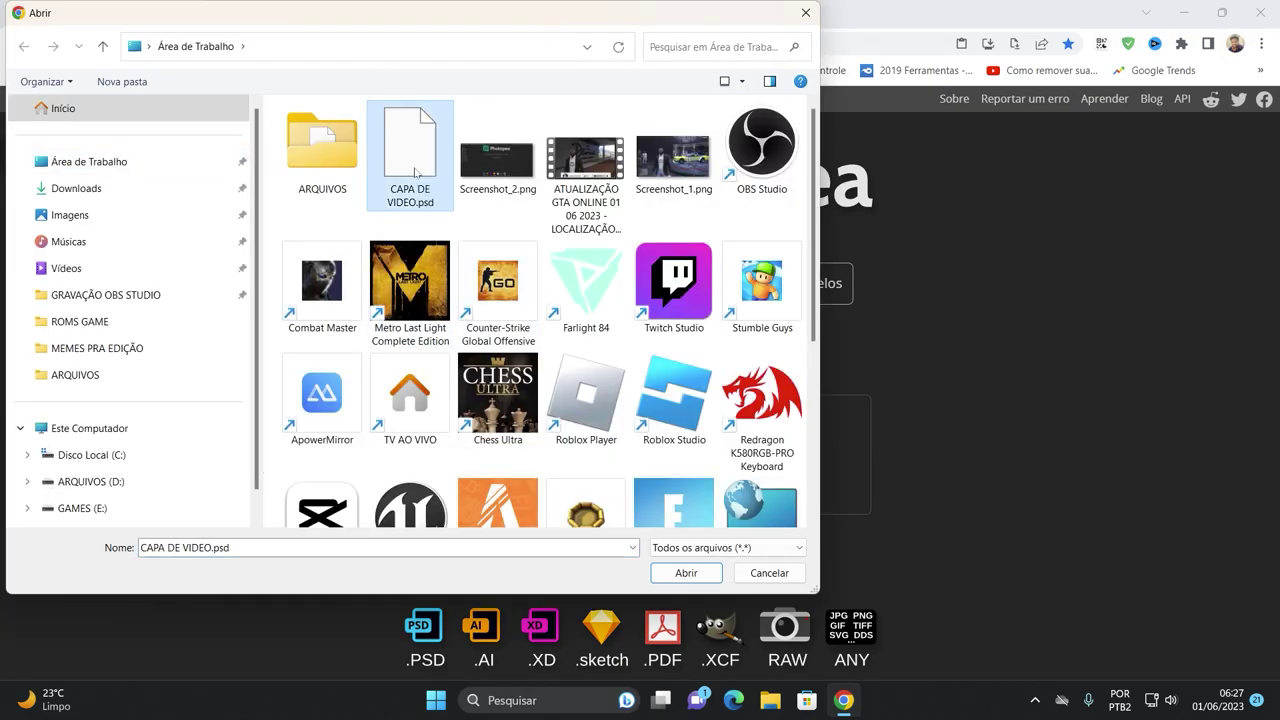
left_click(688, 574)
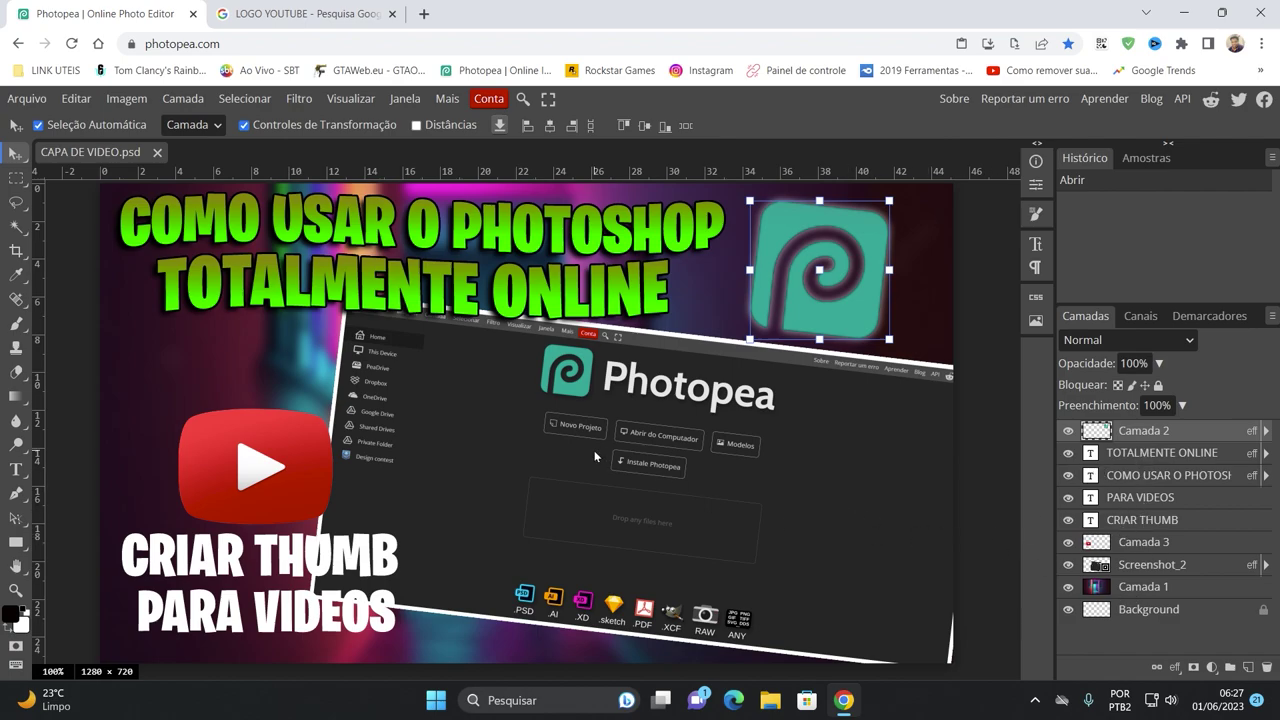
- Hide the Photopea logo, PARA VIDEOS, CRIAR THUMB, YouTube logo, screenshot and background layers
scroll(596, 456, "down", 3)
left_click(1130, 475)
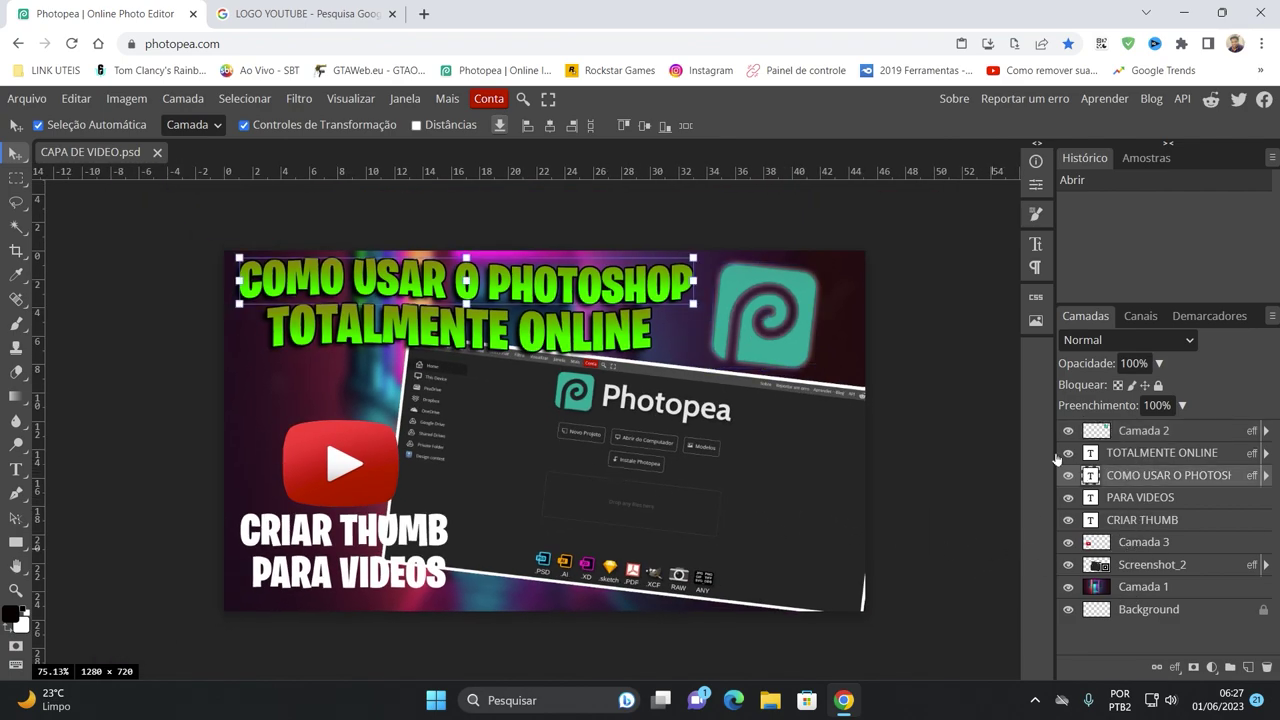
mouse_move(1068, 437)
left_mouse_down()
mouse_move(1069, 512)
mouse_move(1068, 460)
left_mouse_up()
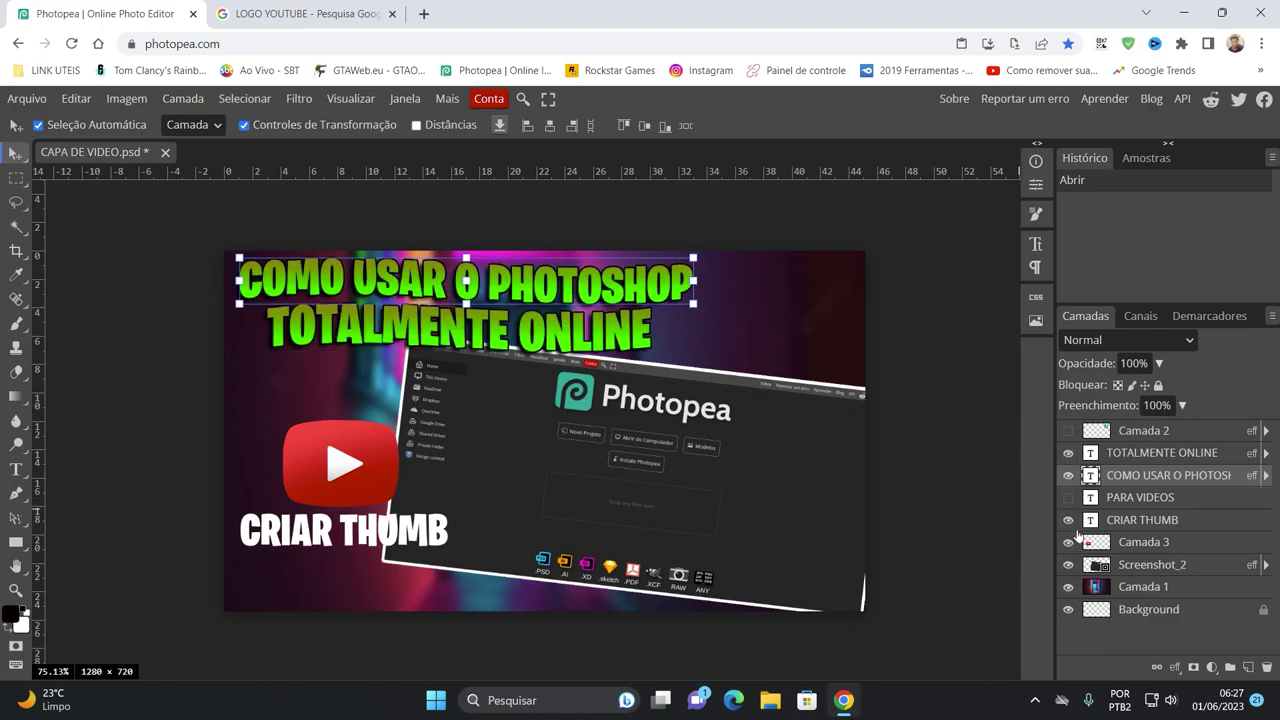
left_click(1068, 520)
left_click(1069, 544)
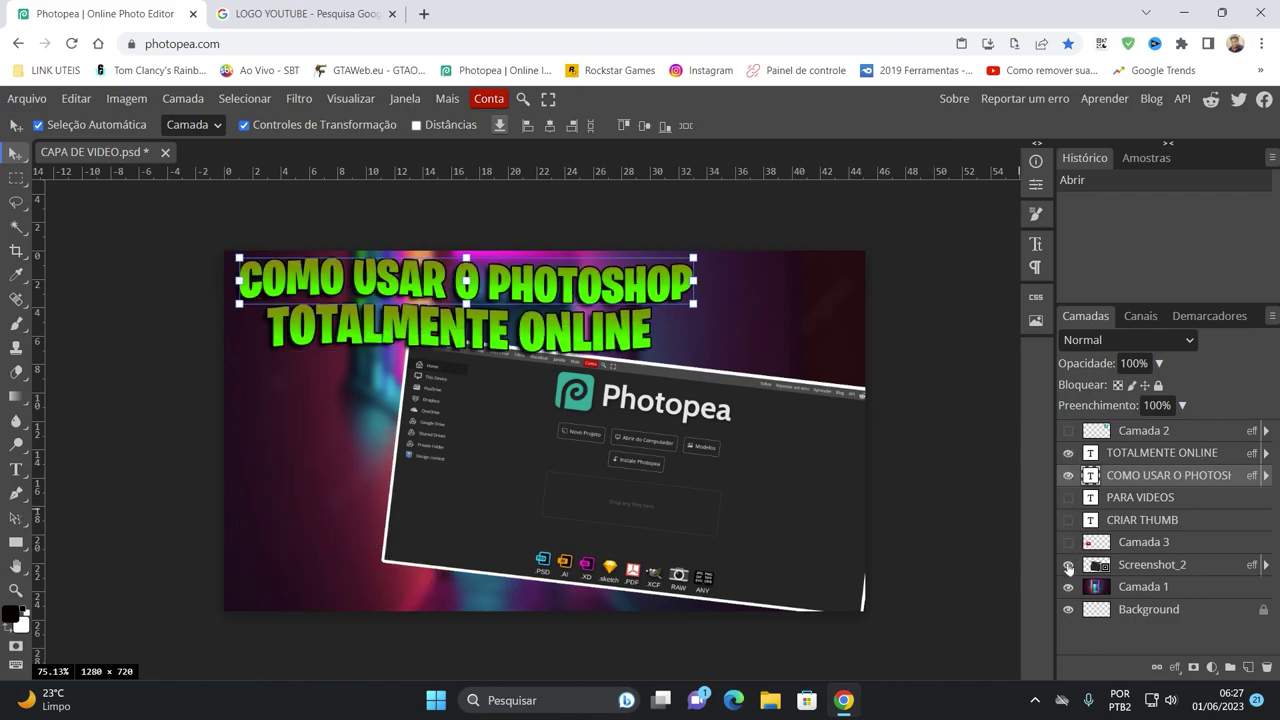
left_click(1068, 587)
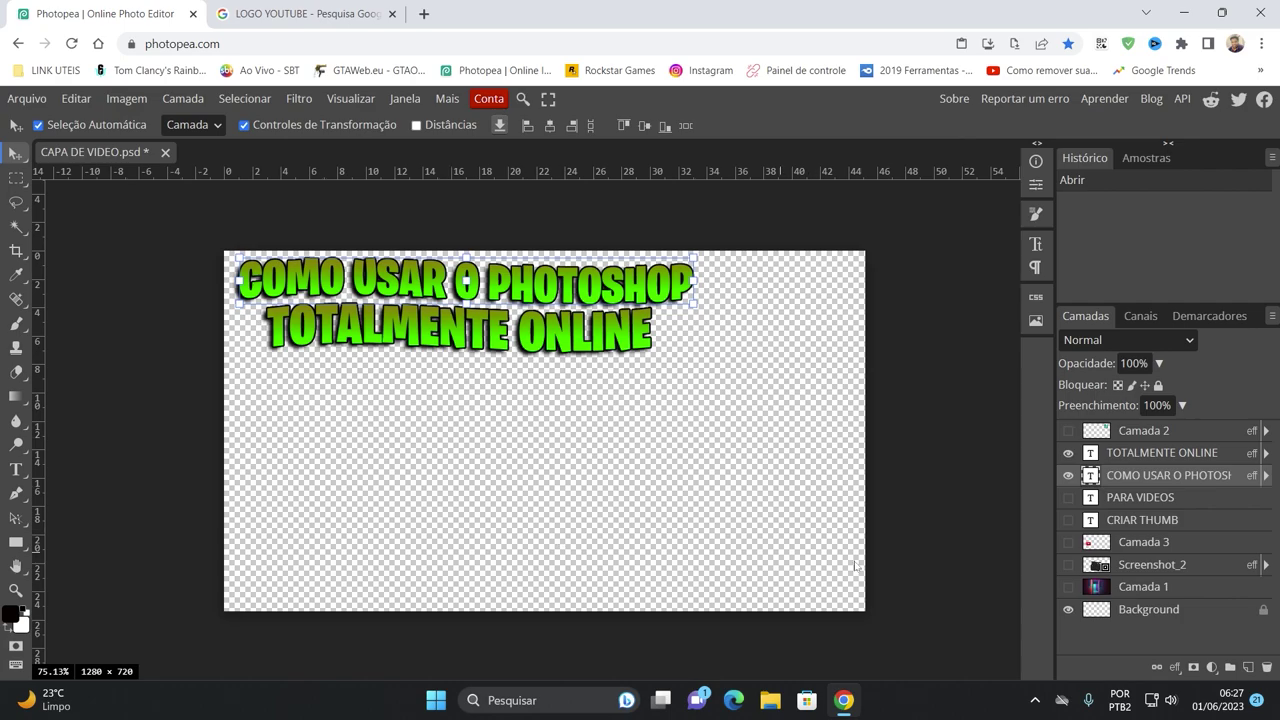
- Turn every layer back on, including CRIAR THUMB, the Photopea logo and PARA VIDEOS
left_click(1068, 587)
left_click(1068, 565)
left_click(1068, 542)
left_click(1068, 520)
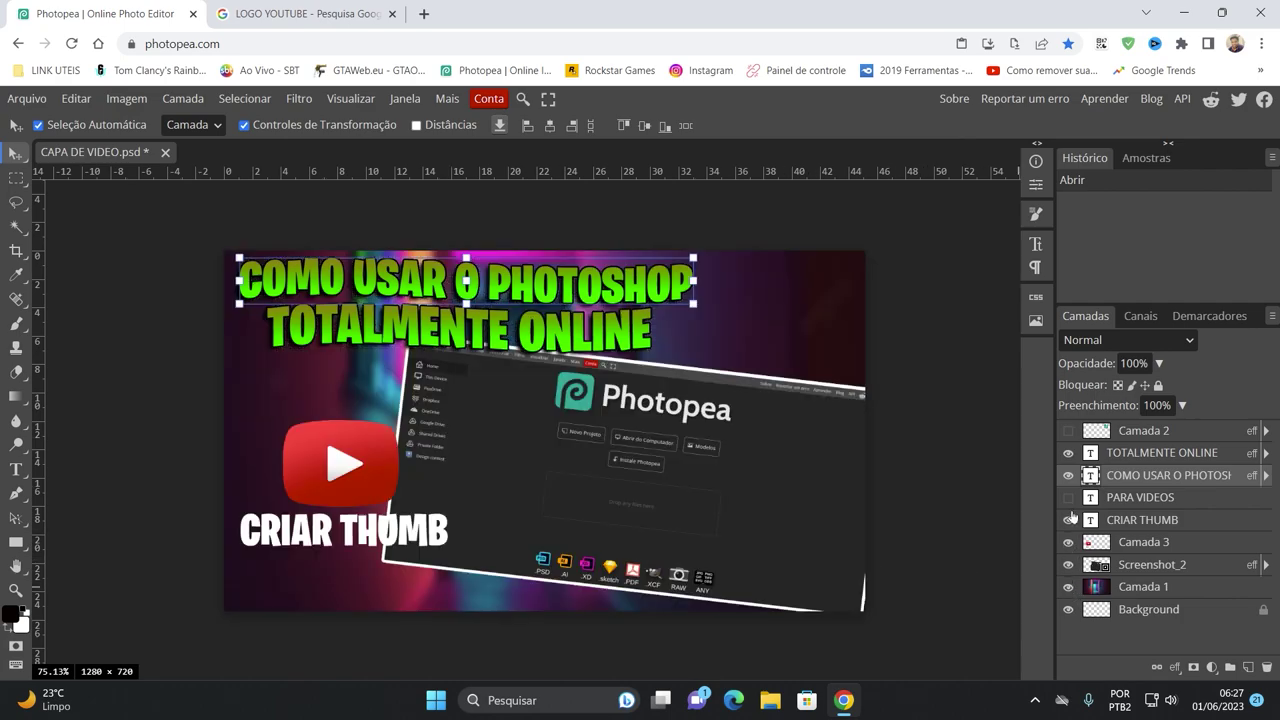
left_click(1080, 497)
left_click(1068, 431)
left_click(972, 527)
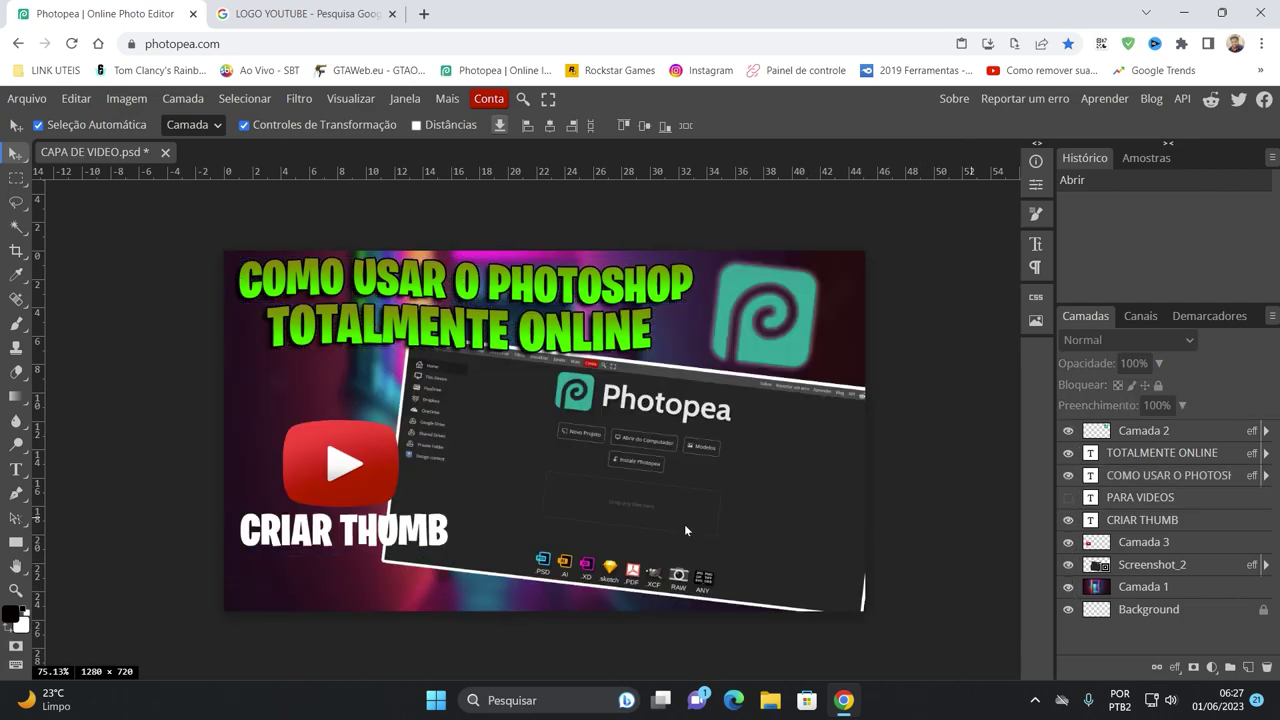
left_click(1068, 497)
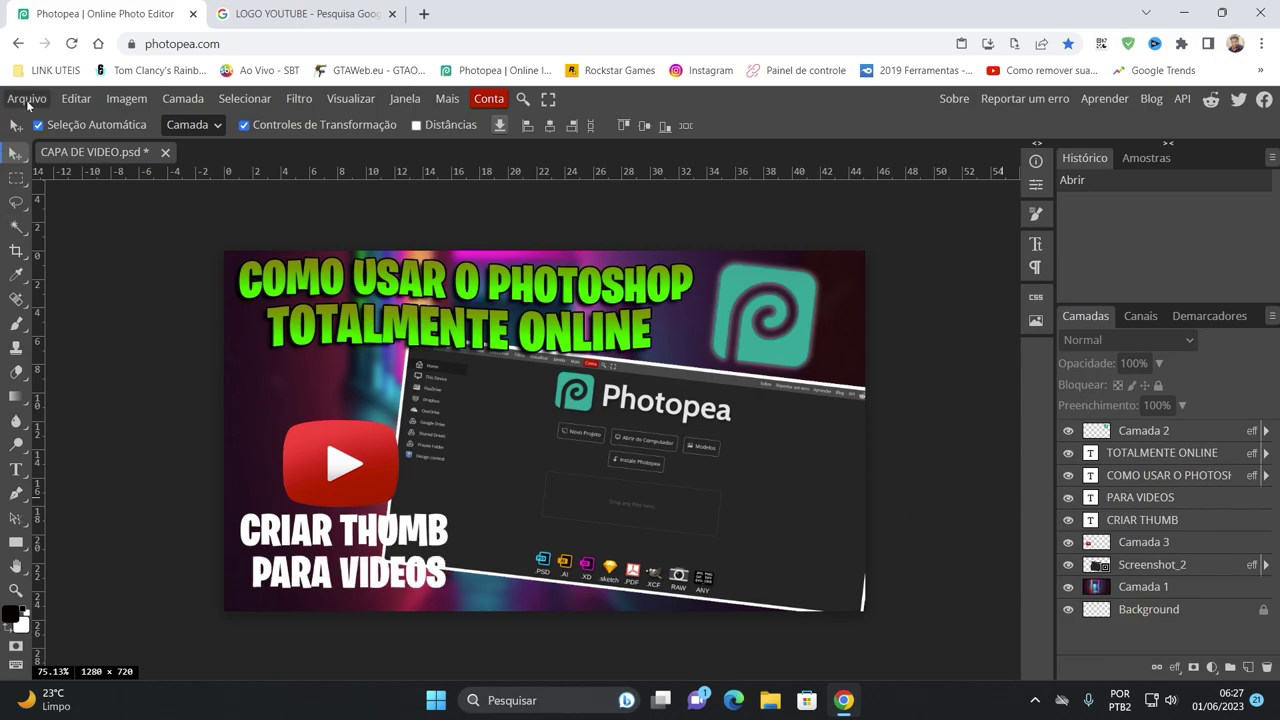
- Start exporting the thumbnail as a JPG in the Save for Web dialog
left_click(27, 99)
mouse_move(60, 339)
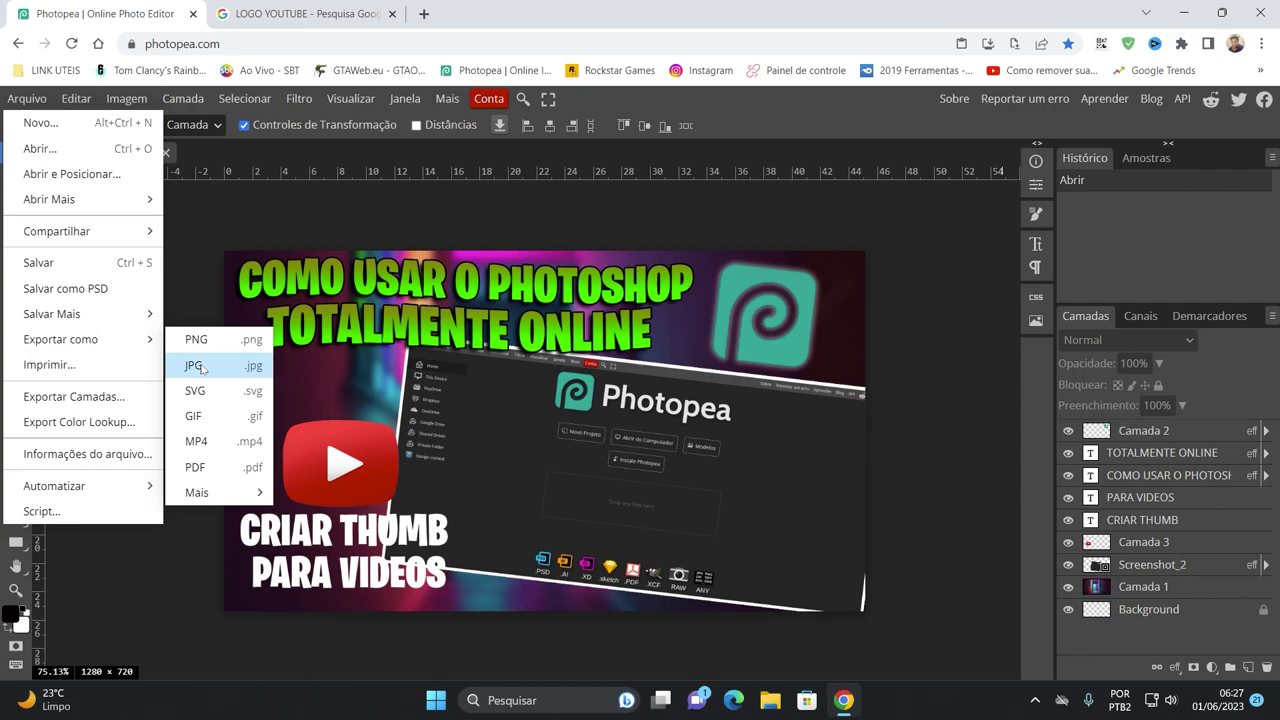
left_click(199, 365)
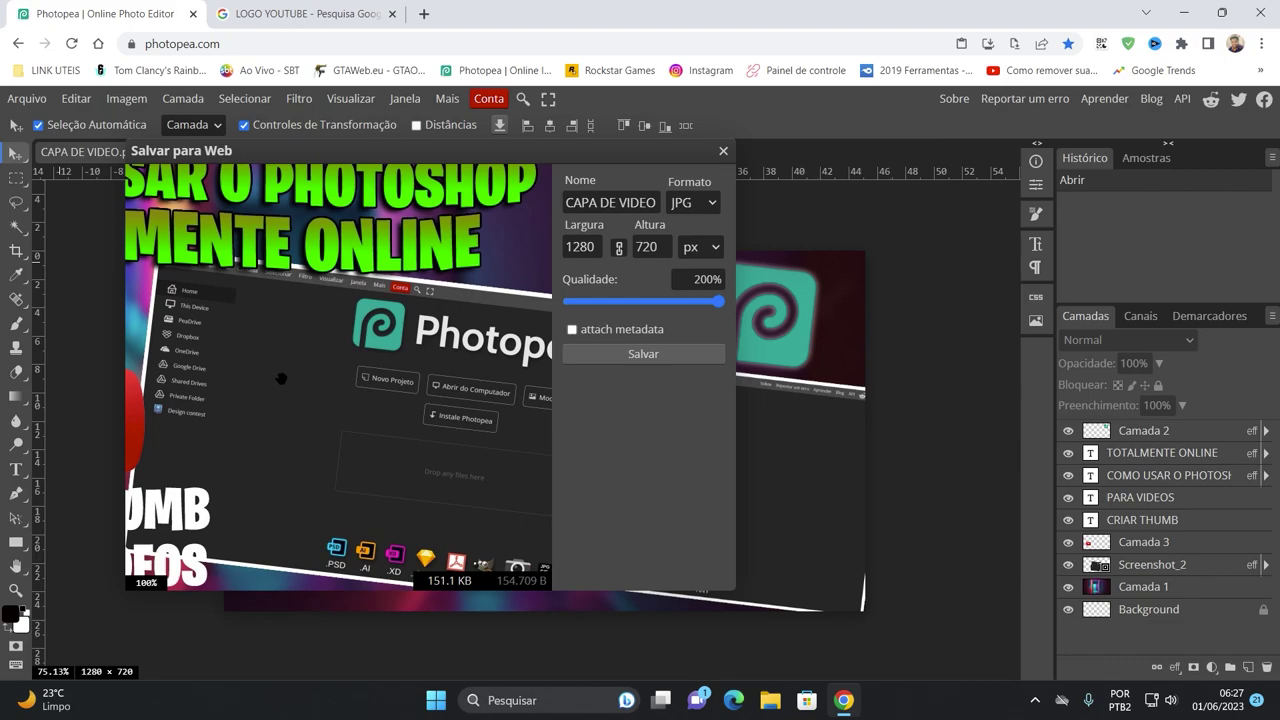
scroll(500, 268, "down", 1)
scroll(386, 312, "down", 1)
scroll(382, 327, "down", 1)
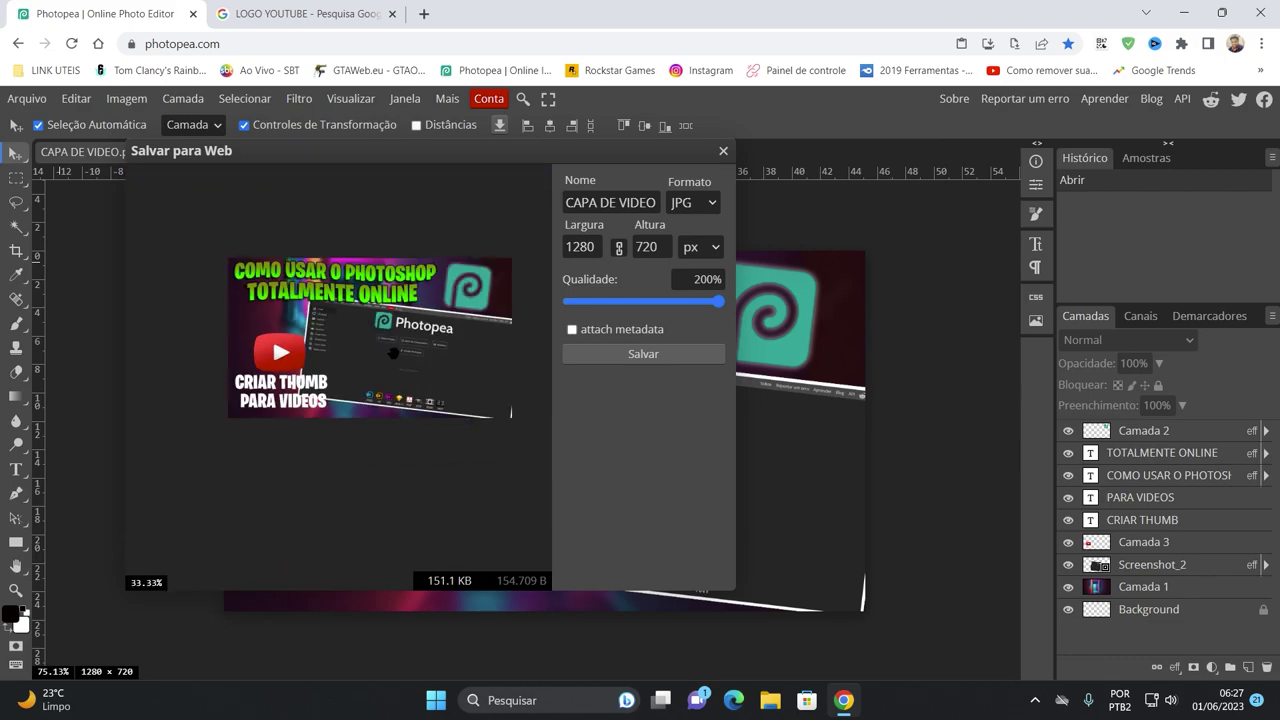
scroll(412, 354, "up", 1)
scroll(268, 313, "up", 1)
scroll(300, 330, "up", 1)
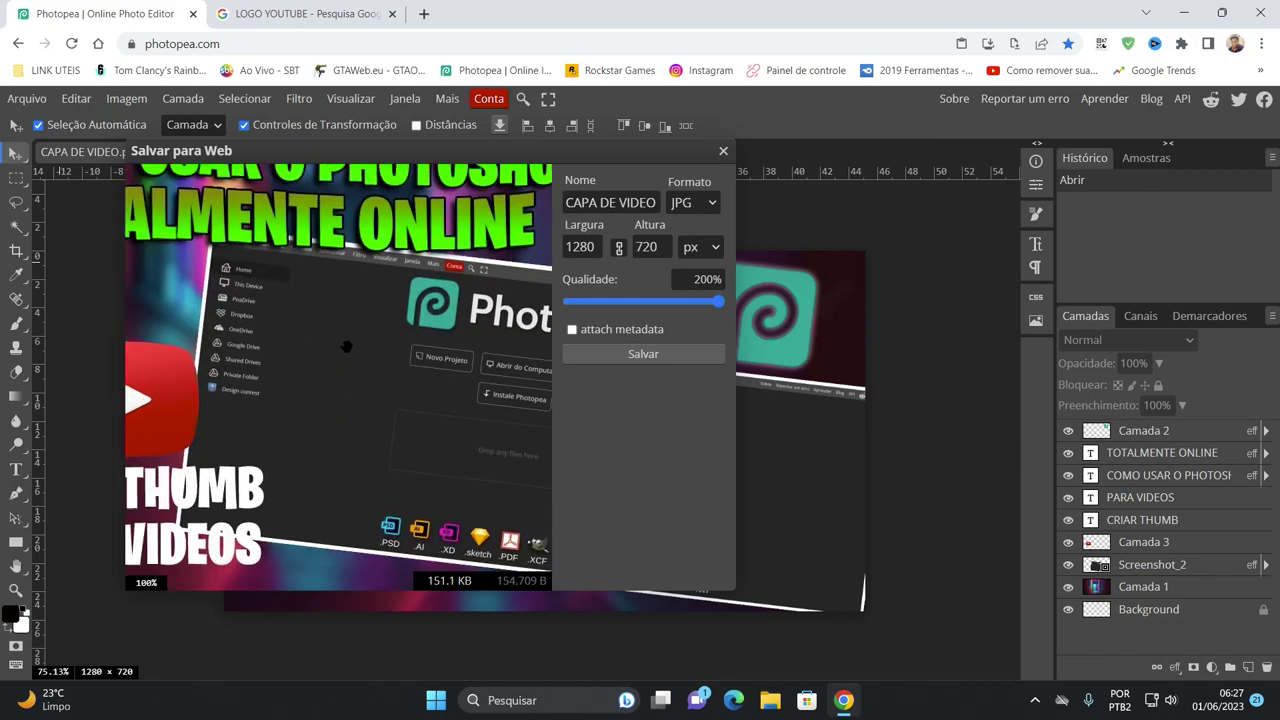
scroll(350, 360, "up", 1)
scroll(370, 378, "down", 1)
scroll(370, 378, "down", 1)
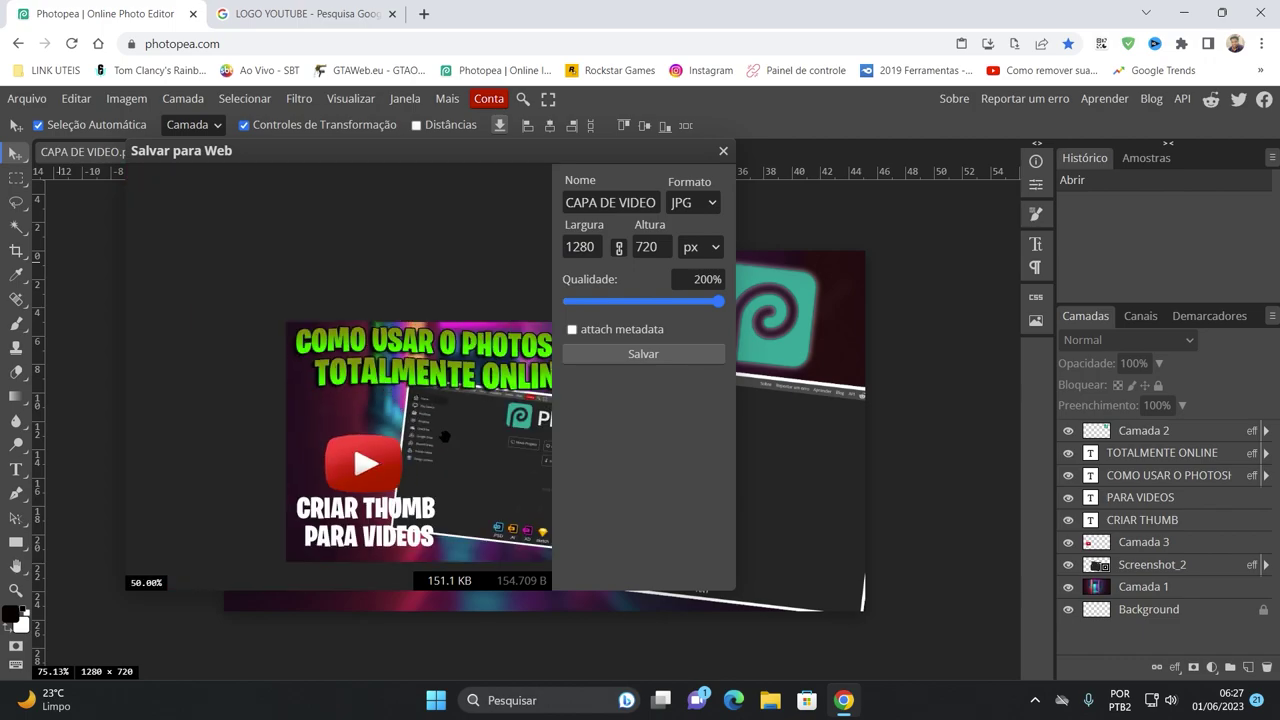
scroll(380, 375, "down", 1)
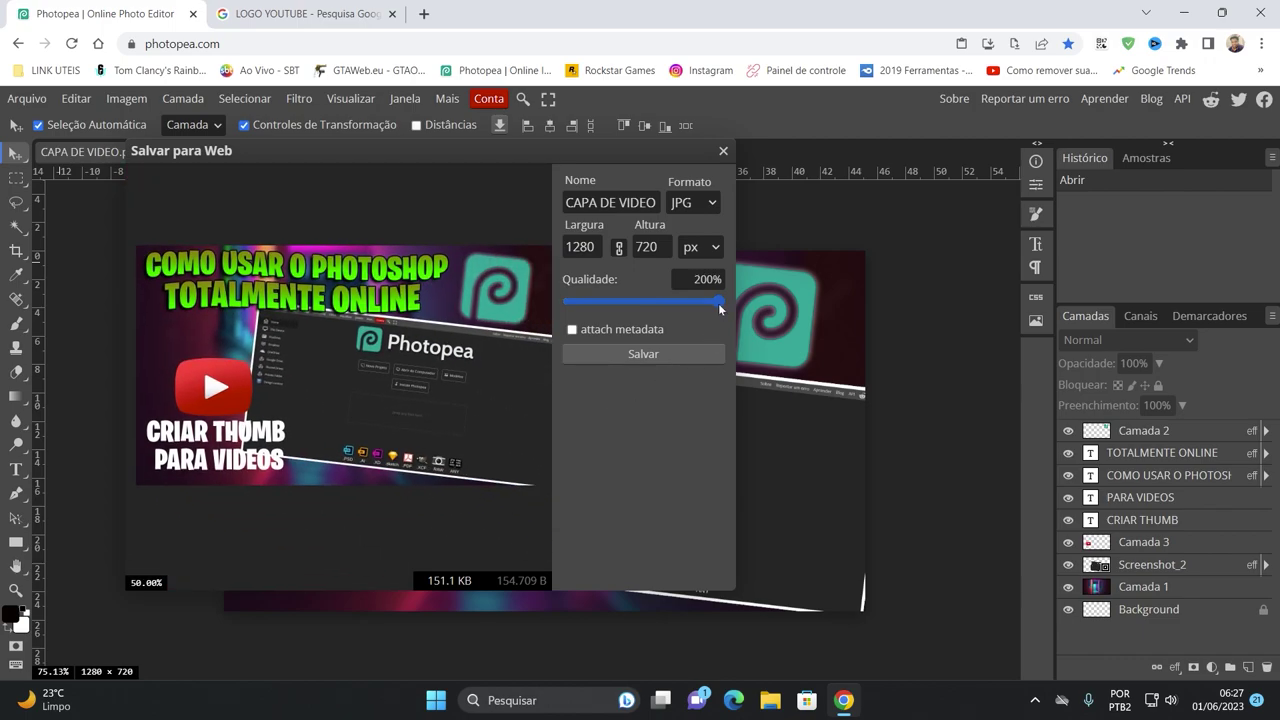
- Set the JPG quality to 100% and save the export
left_click_drag(719, 301, 629, 301)
scroll(370, 320, "up", 2)
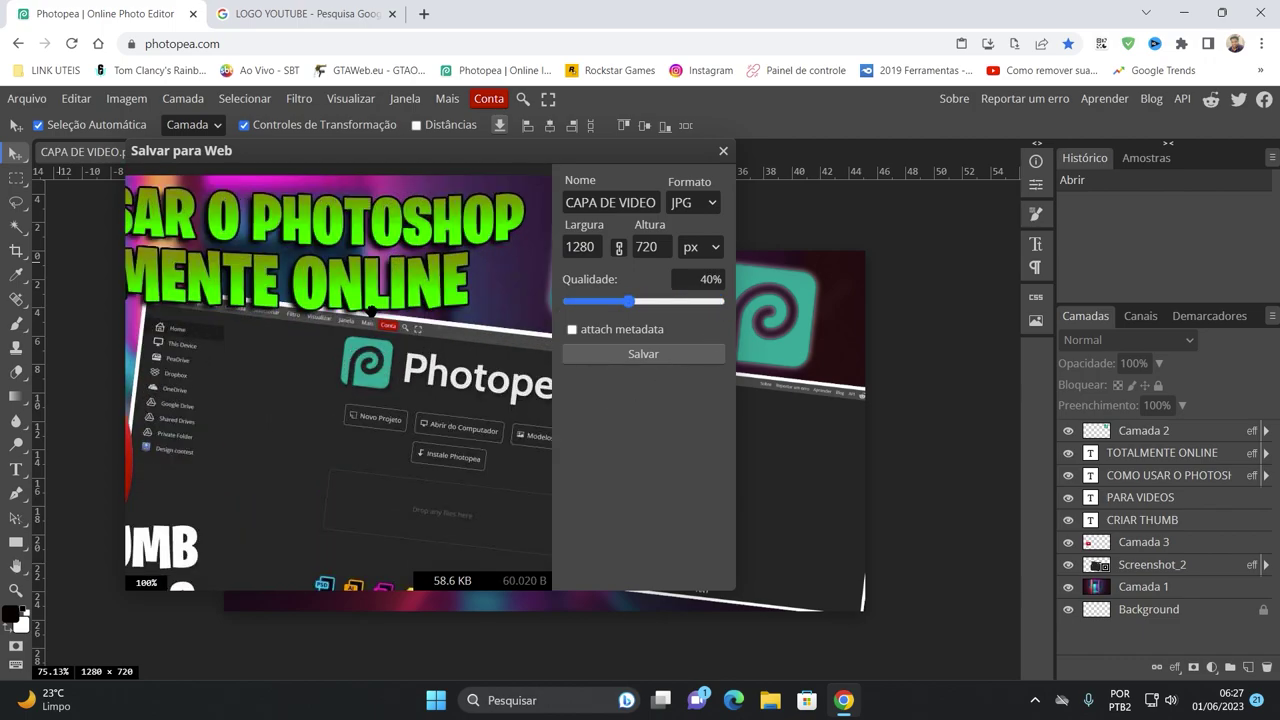
scroll(420, 430, "down", 1)
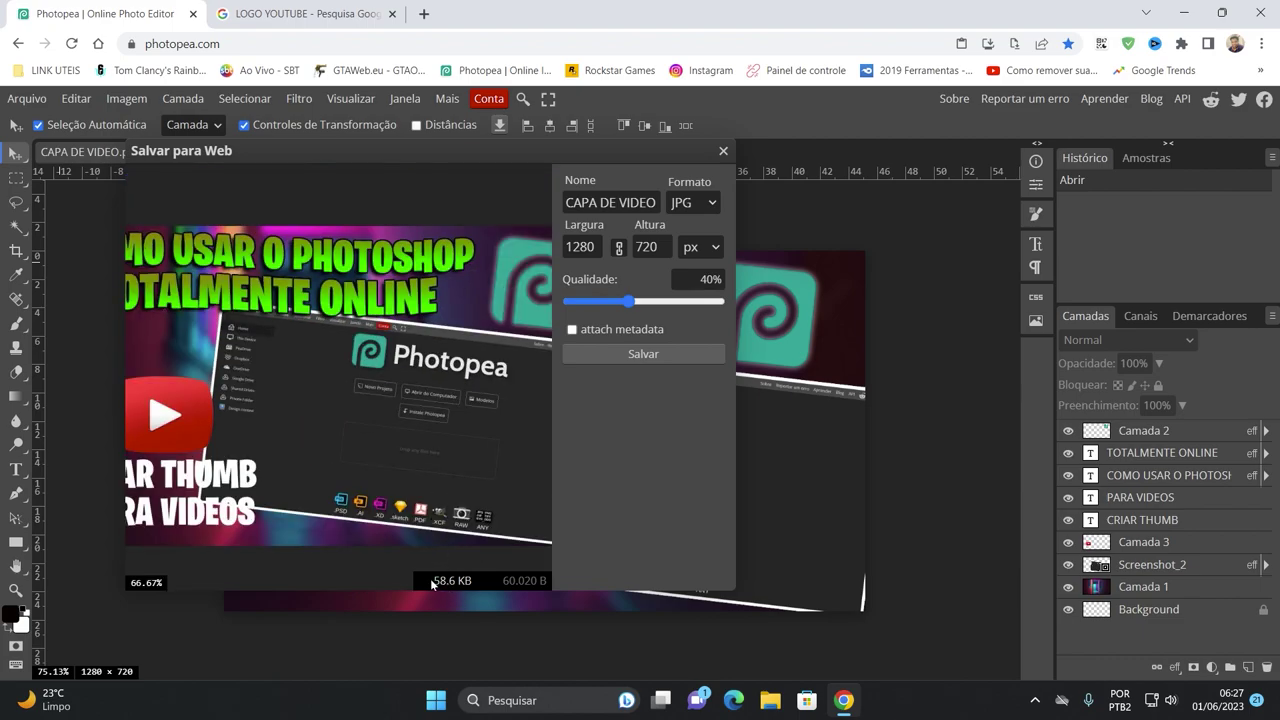
left_click_drag(629, 301, 748, 300)
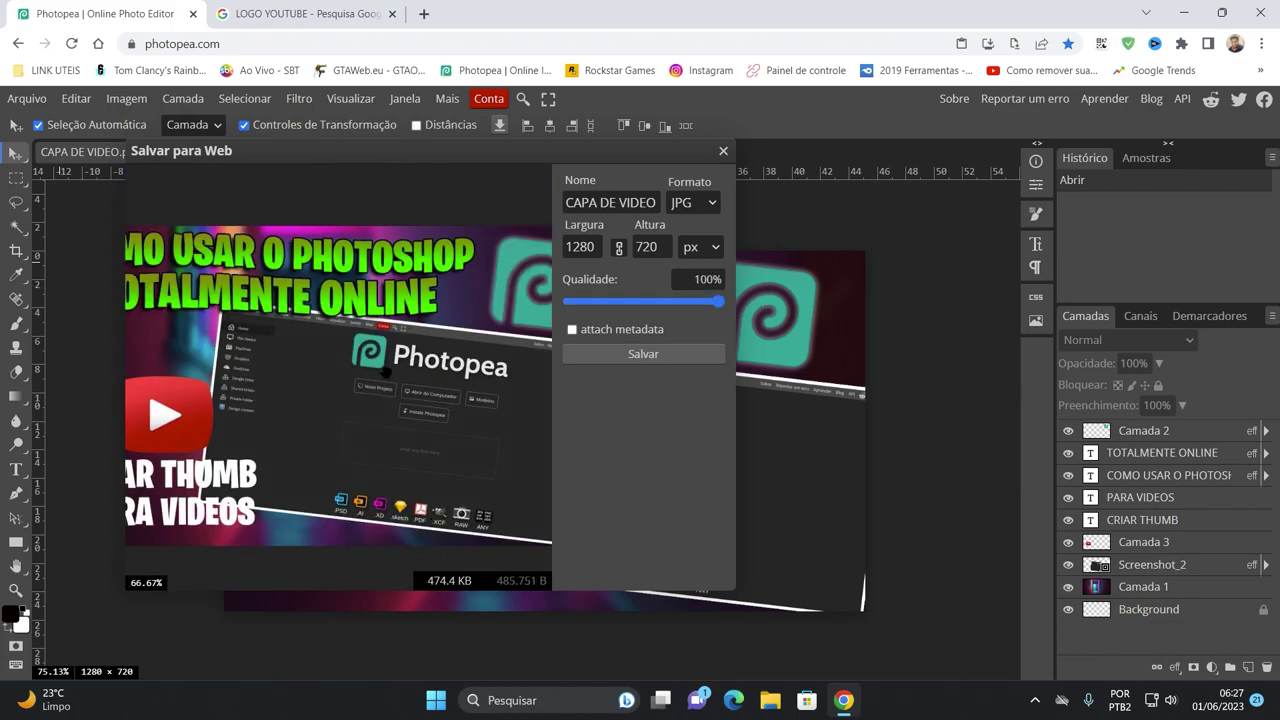
scroll(381, 373, "down", 1)
scroll(430, 374, "up", 1)
left_click(585, 247)
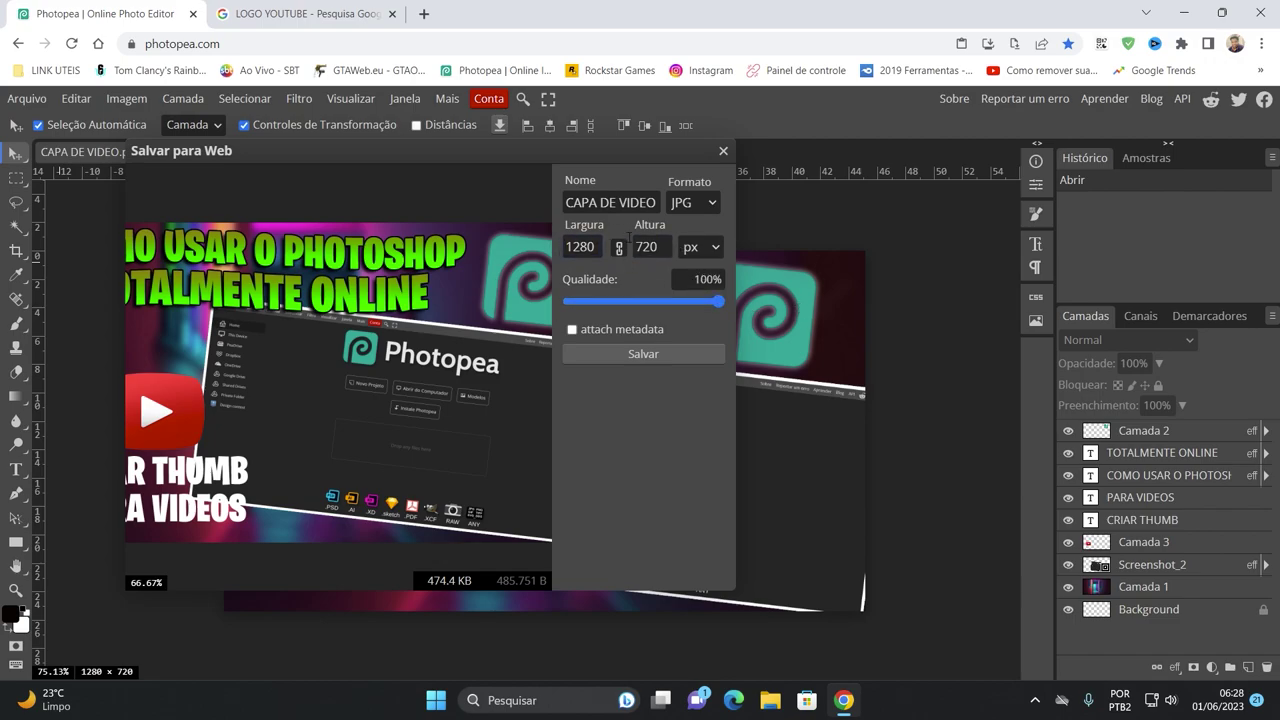
scroll(390, 357, "down", 1)
scroll(440, 350, "down", 1)
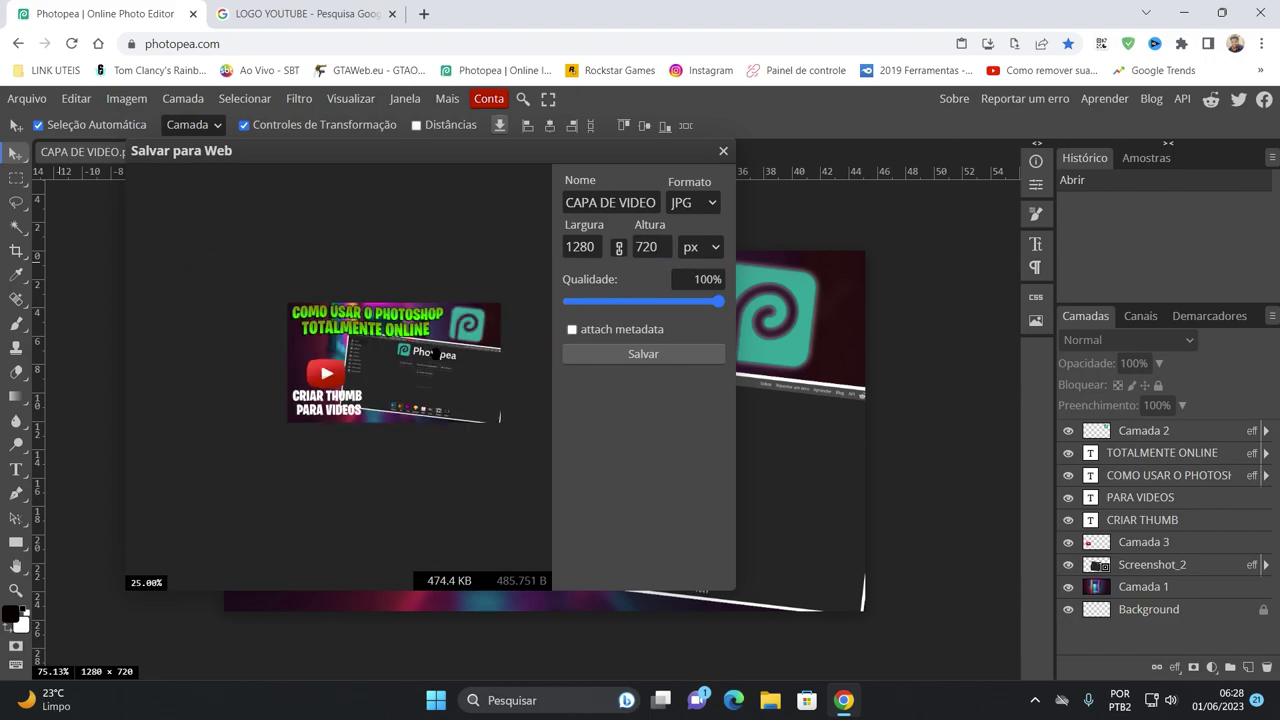
scroll(462, 377, "up", 1)
left_click(648, 358)
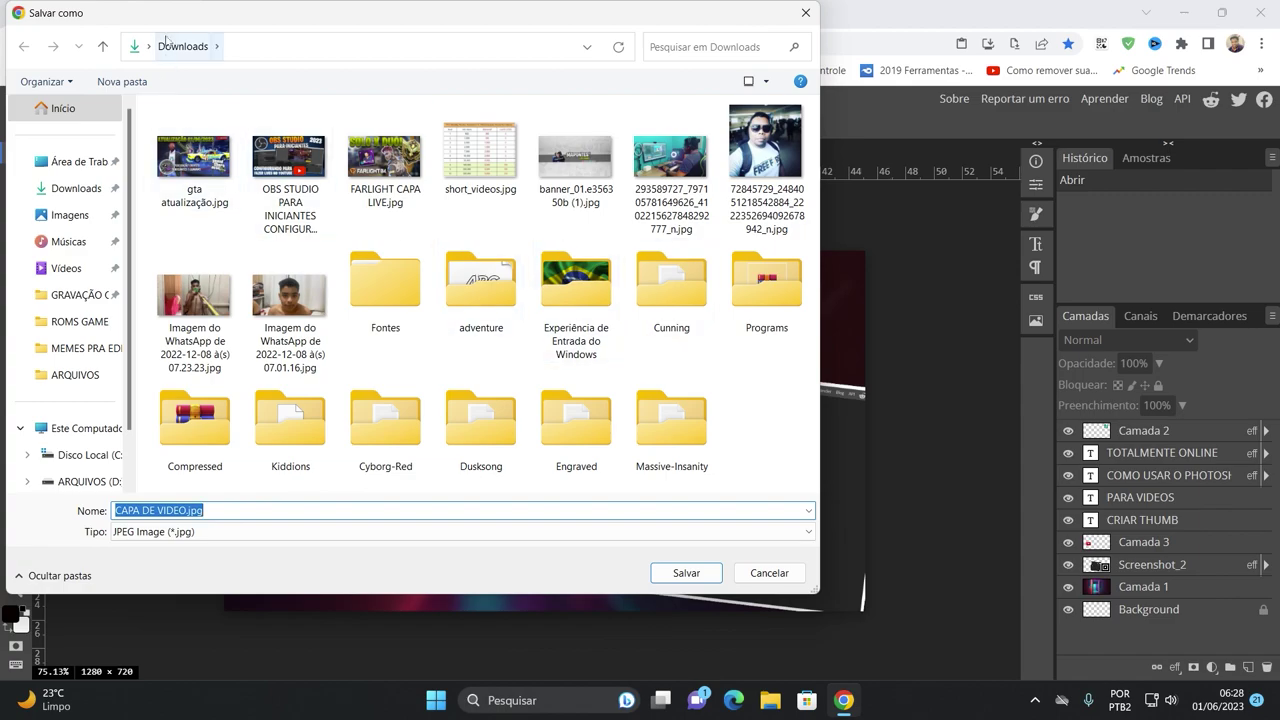
- Save the JPG to Área de Trabalho as 'COMO USAR O PHOTOSHOP ONLINE PARA FAZER CAPA DE VIDEO DO YOUTUBE'
left_click(60, 163)
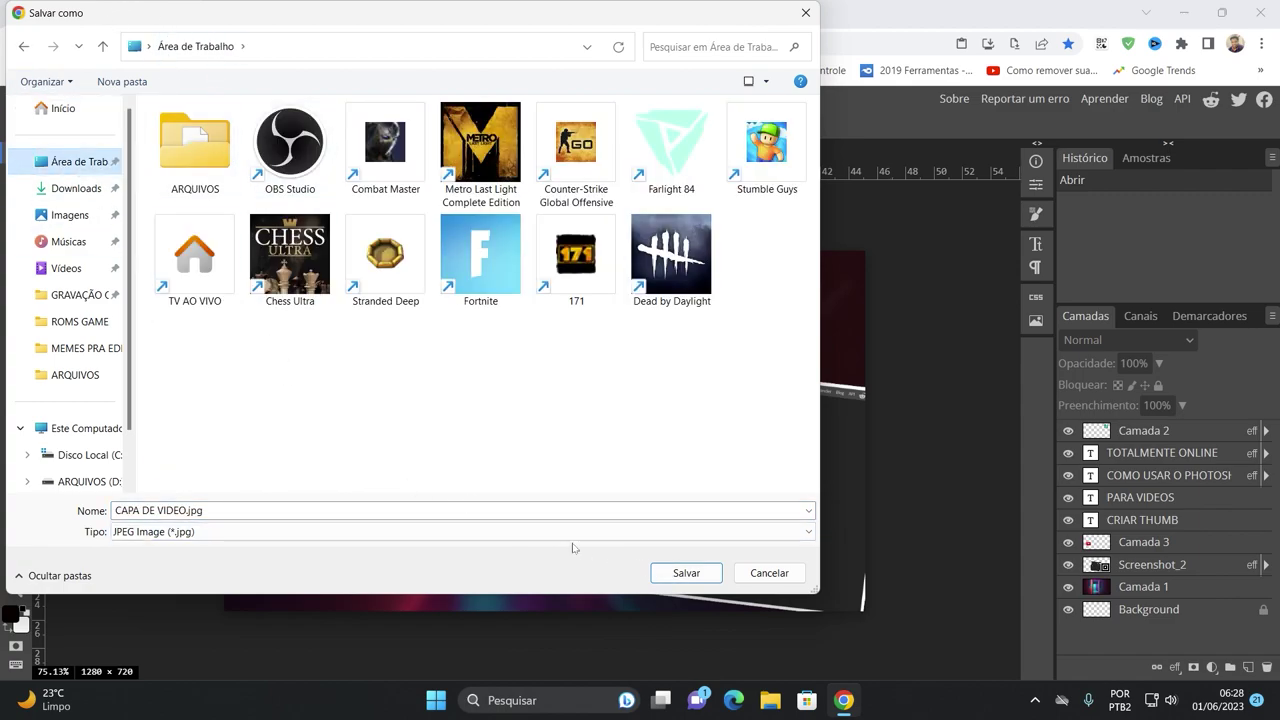
left_click(187, 510)
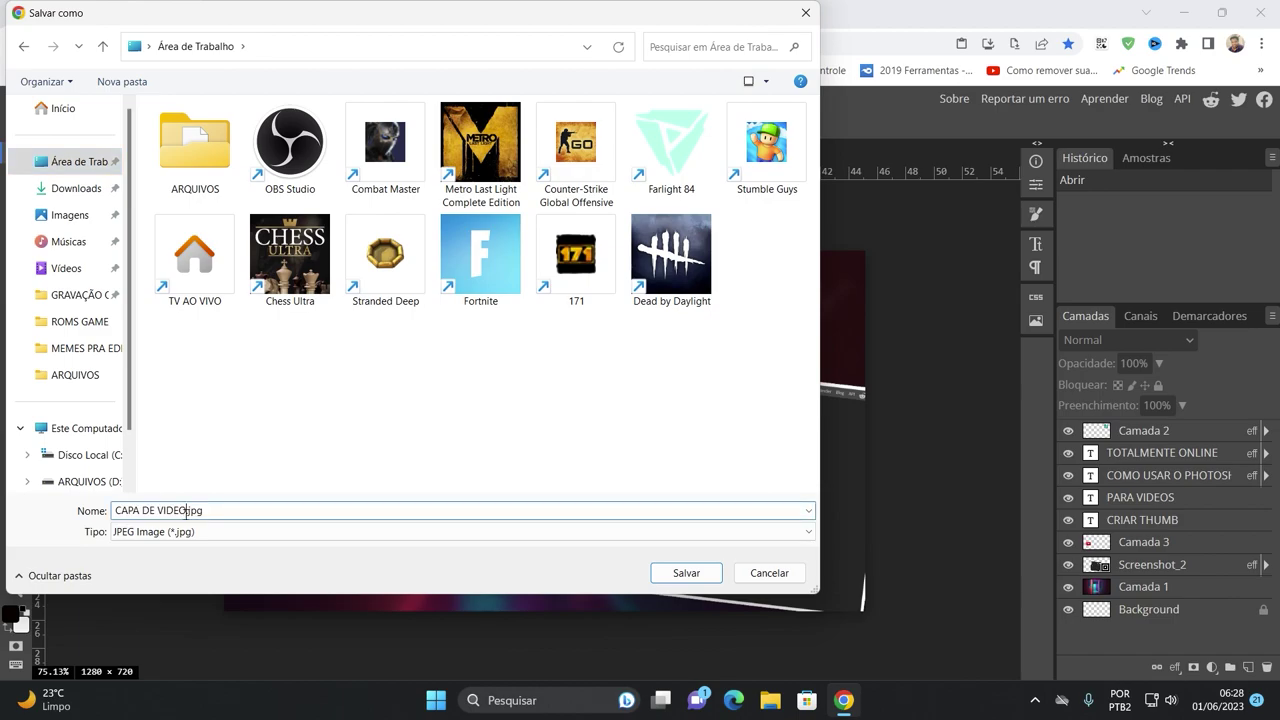
left_click_drag(187, 510, 111, 510)
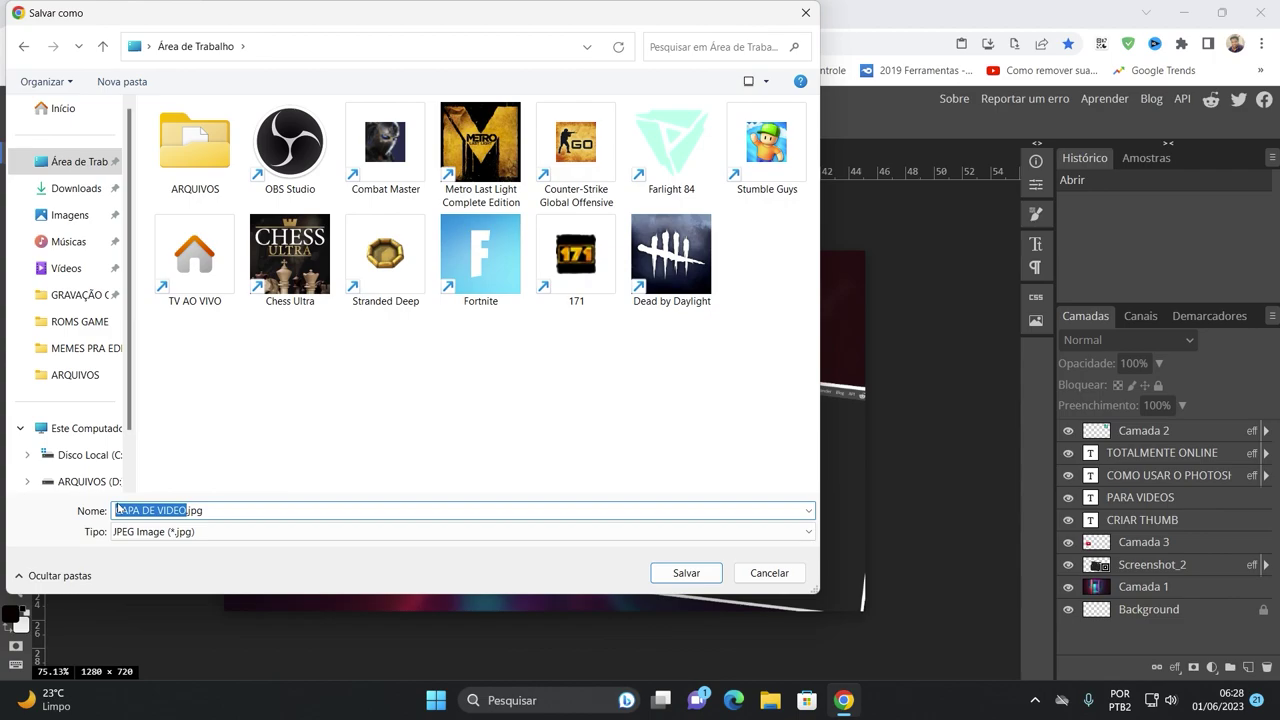
type("CO")
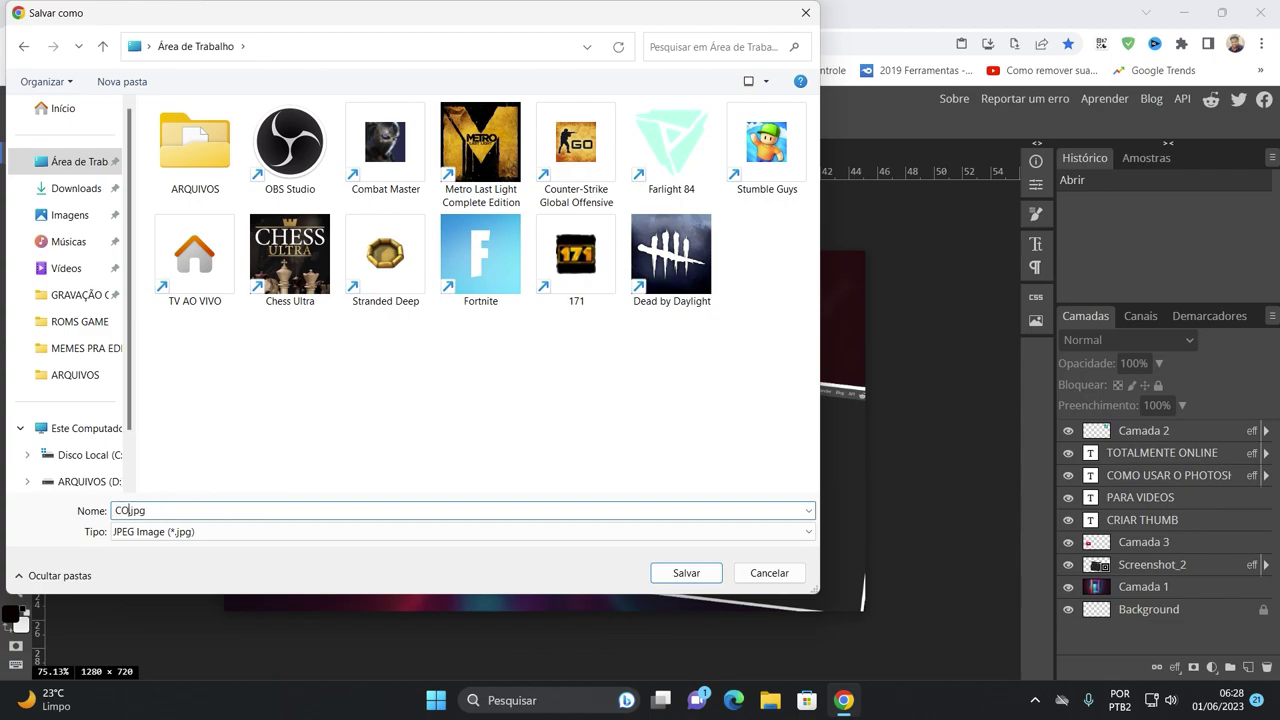
type("MO USAR O PHOTOS")
type("HOP ONLINE")
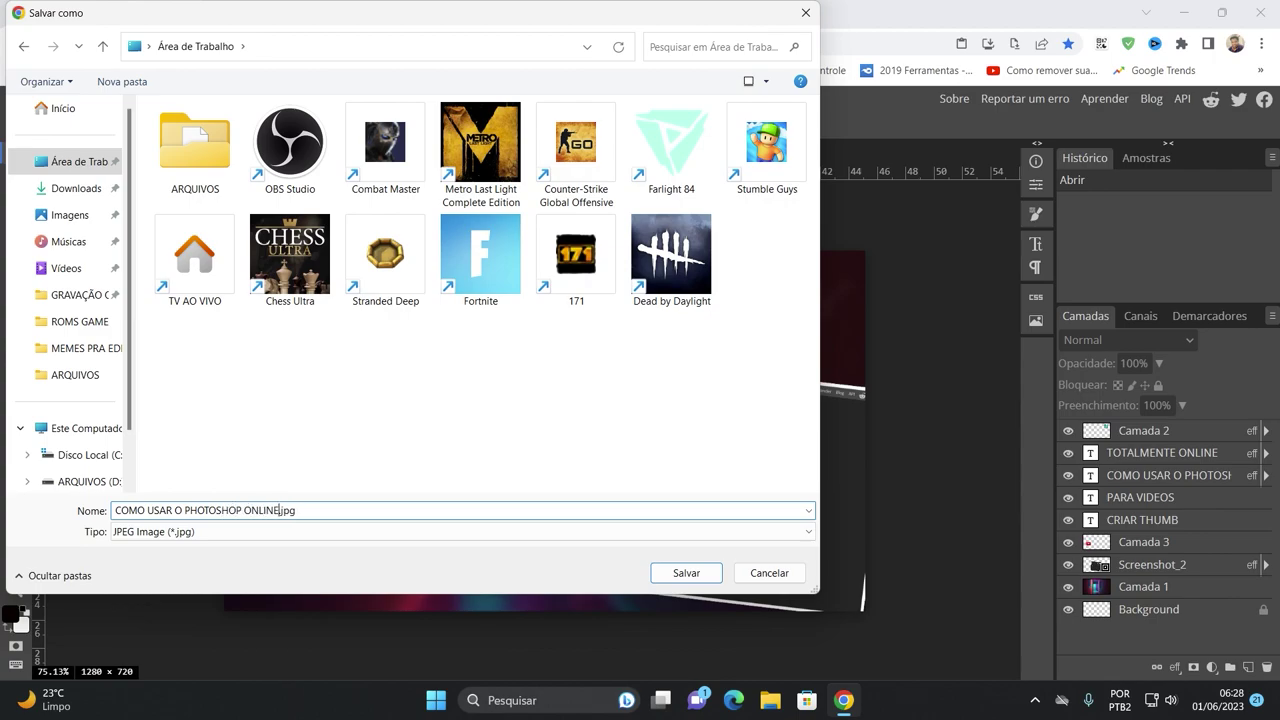
type(" PARA FAZER CAP")
type("A DE VIDEO DO YOUT")
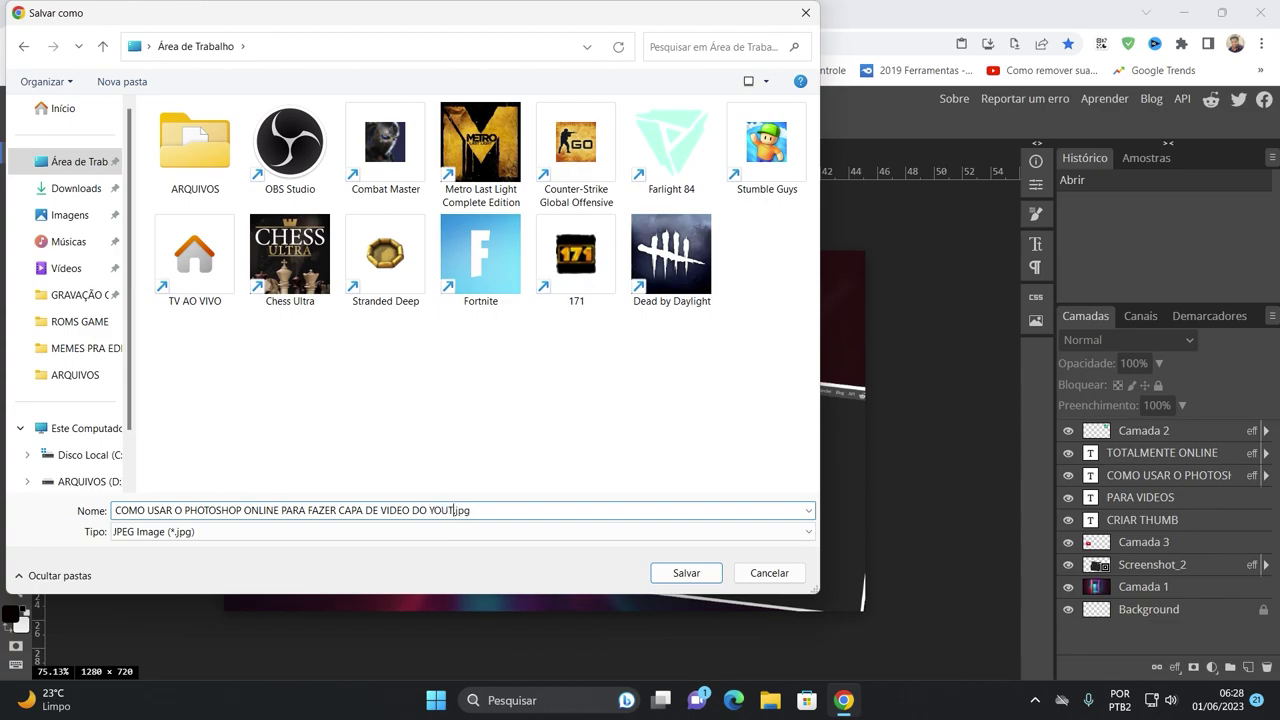
type("UBE")
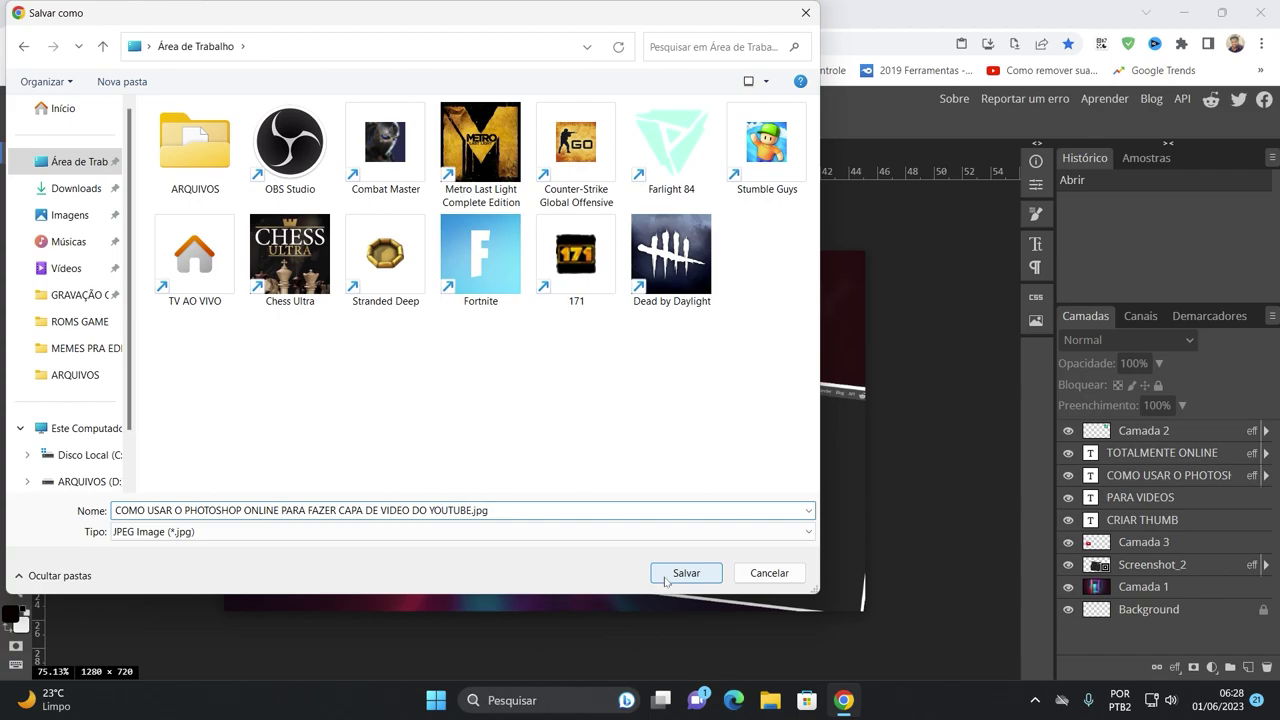
left_click(687, 577)
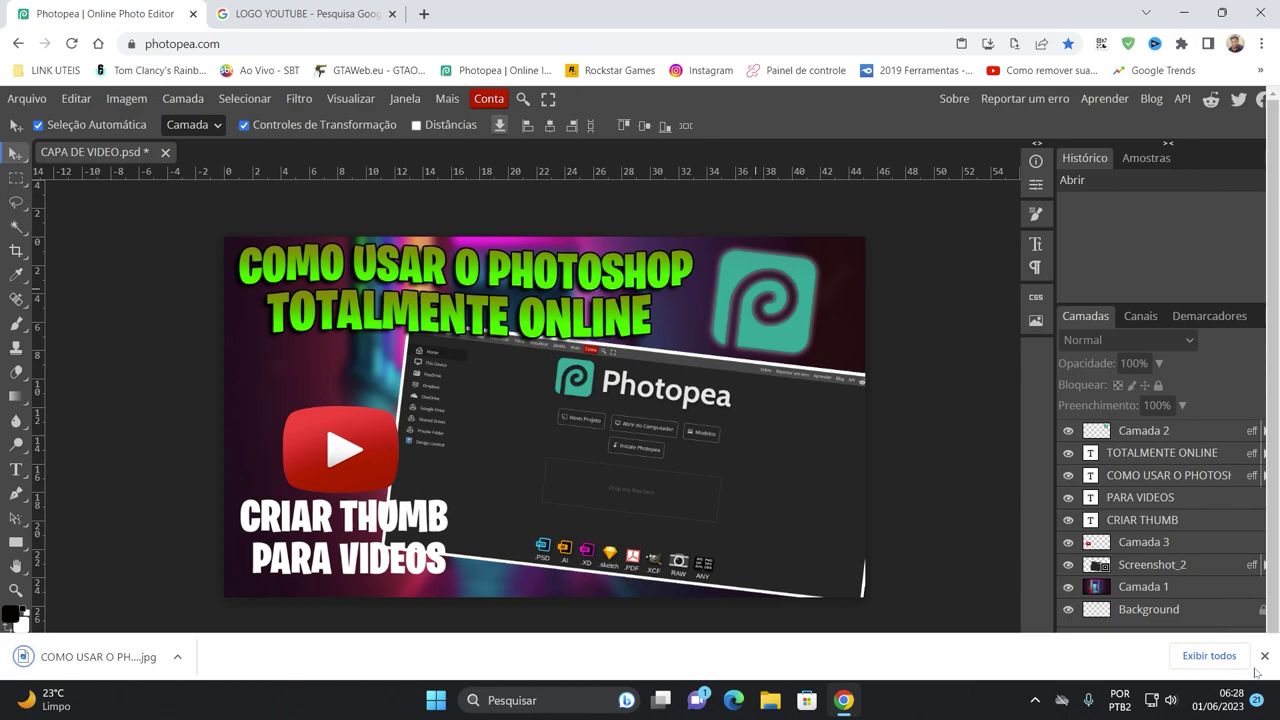
- Dismiss the download notice and close CAPA DE VIDEO.psd, discarding its unsaved changes
left_click(1264, 655)
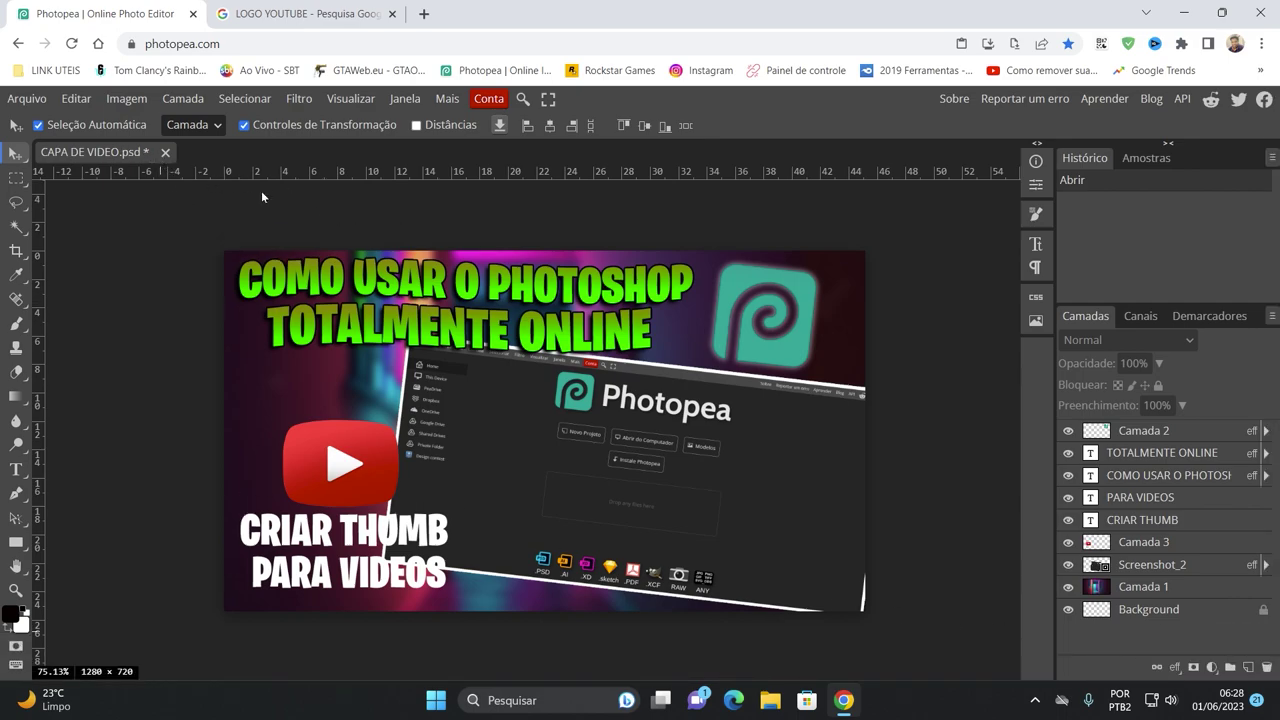
left_click(164, 153)
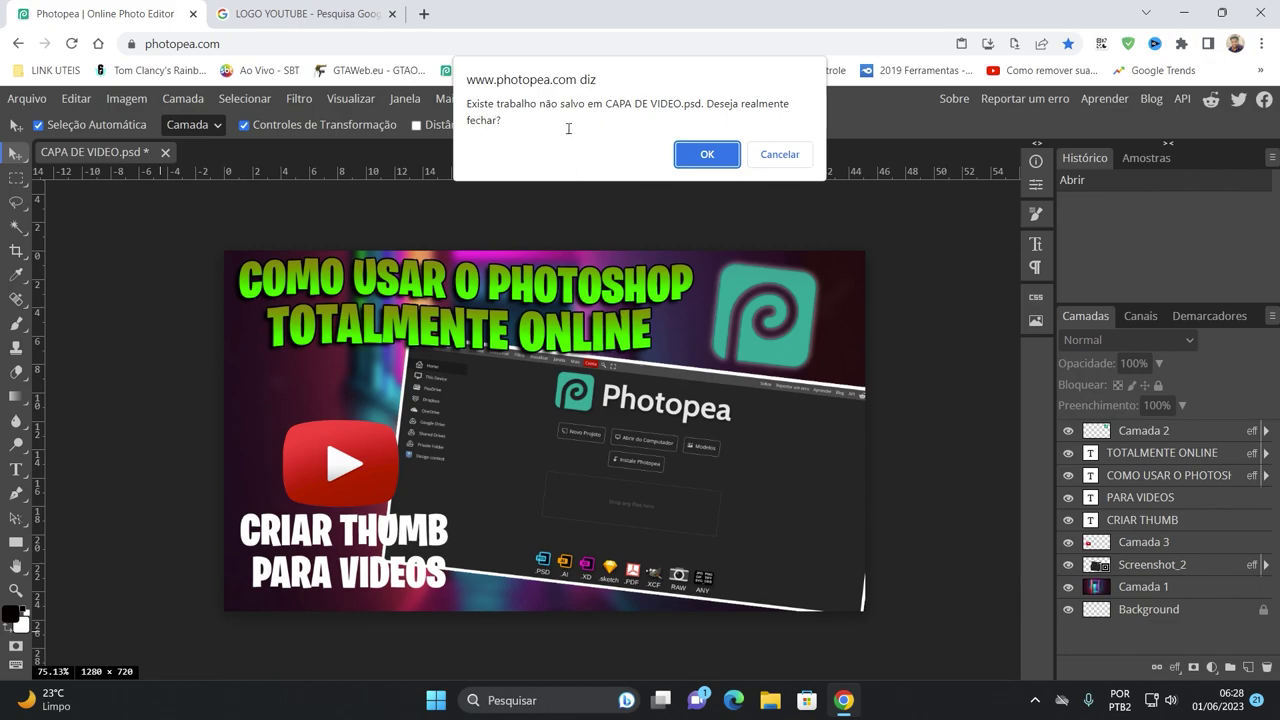
left_click(779, 154)
left_click(27, 98)
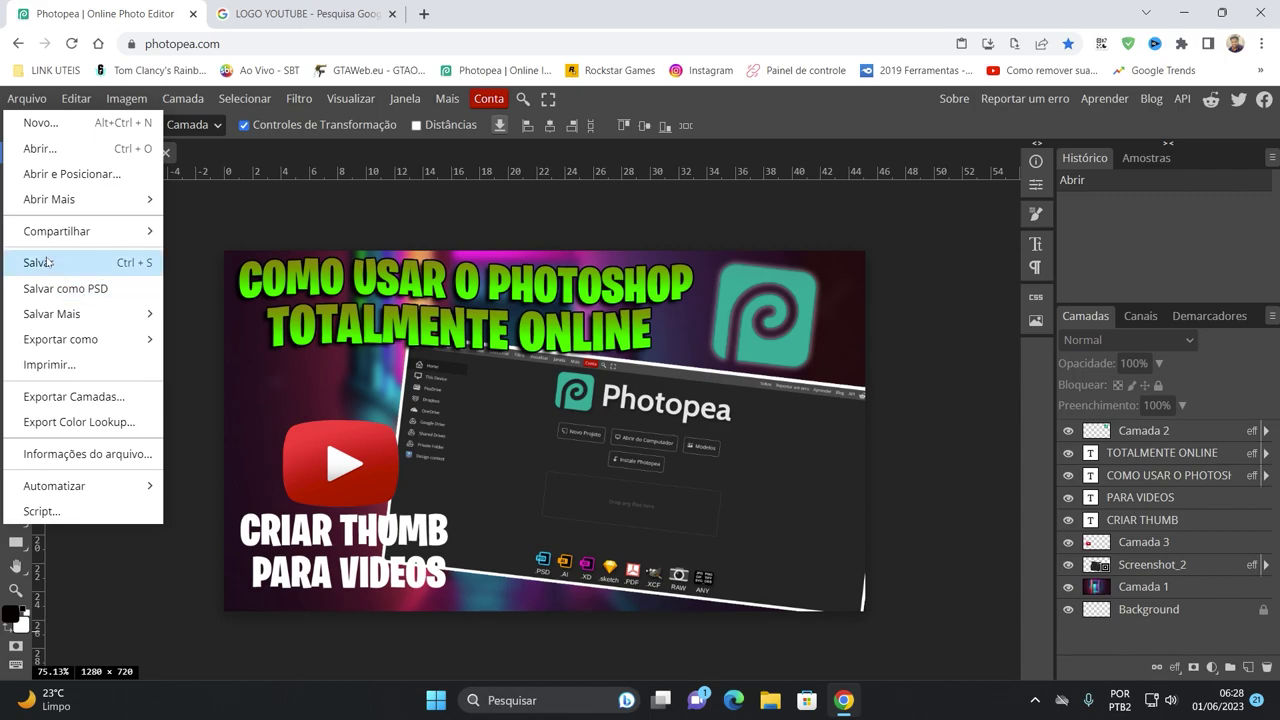
left_click(280, 204)
left_click(166, 153)
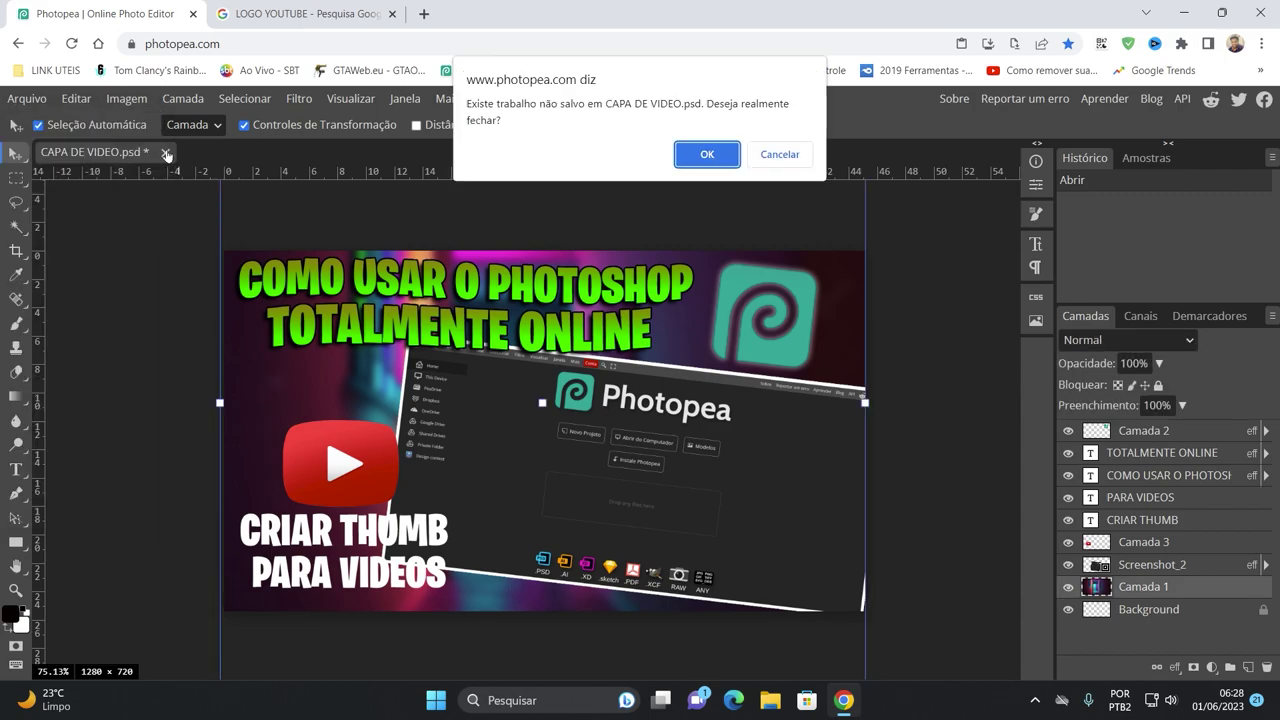
left_click(706, 155)
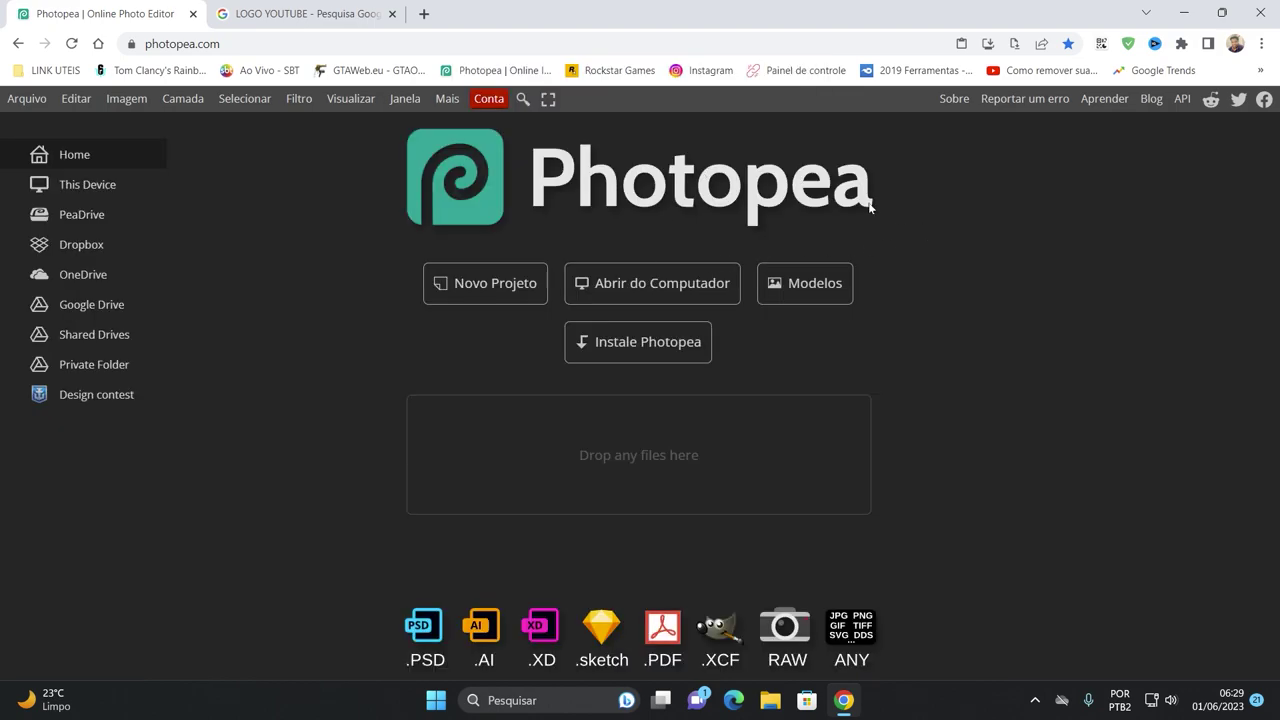
left_click(1267, 25)
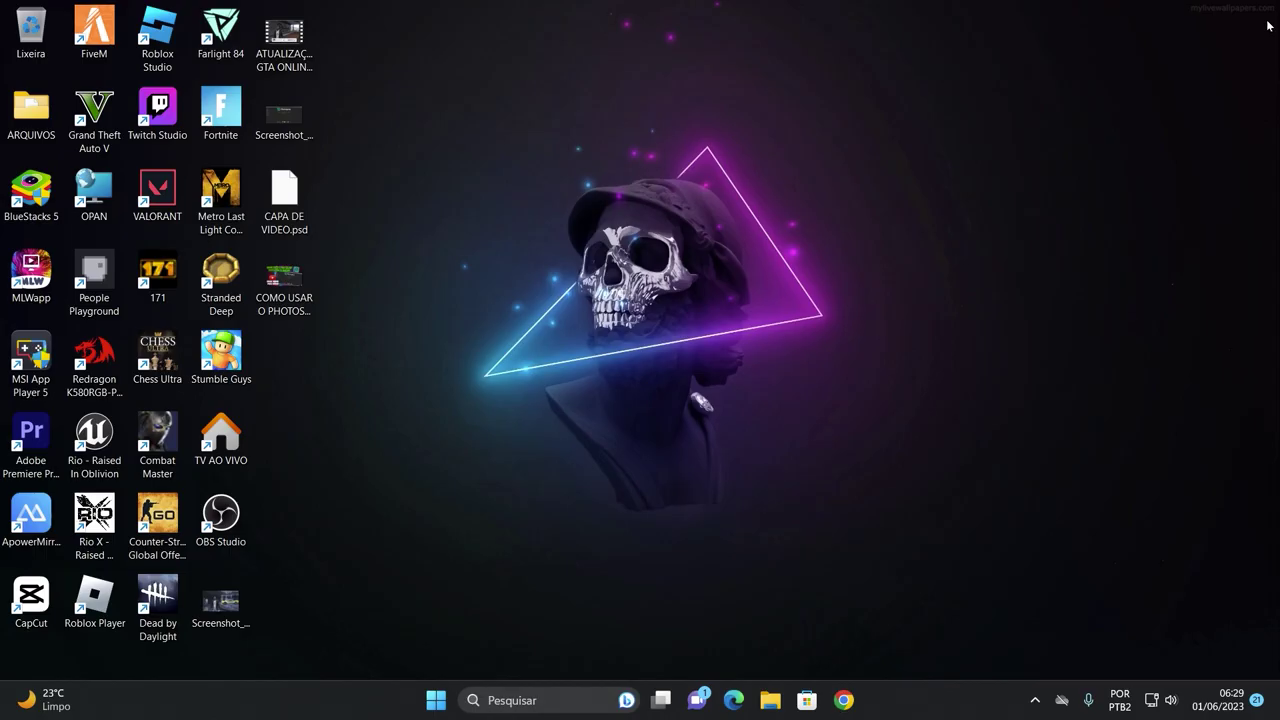
double_click(294, 298)
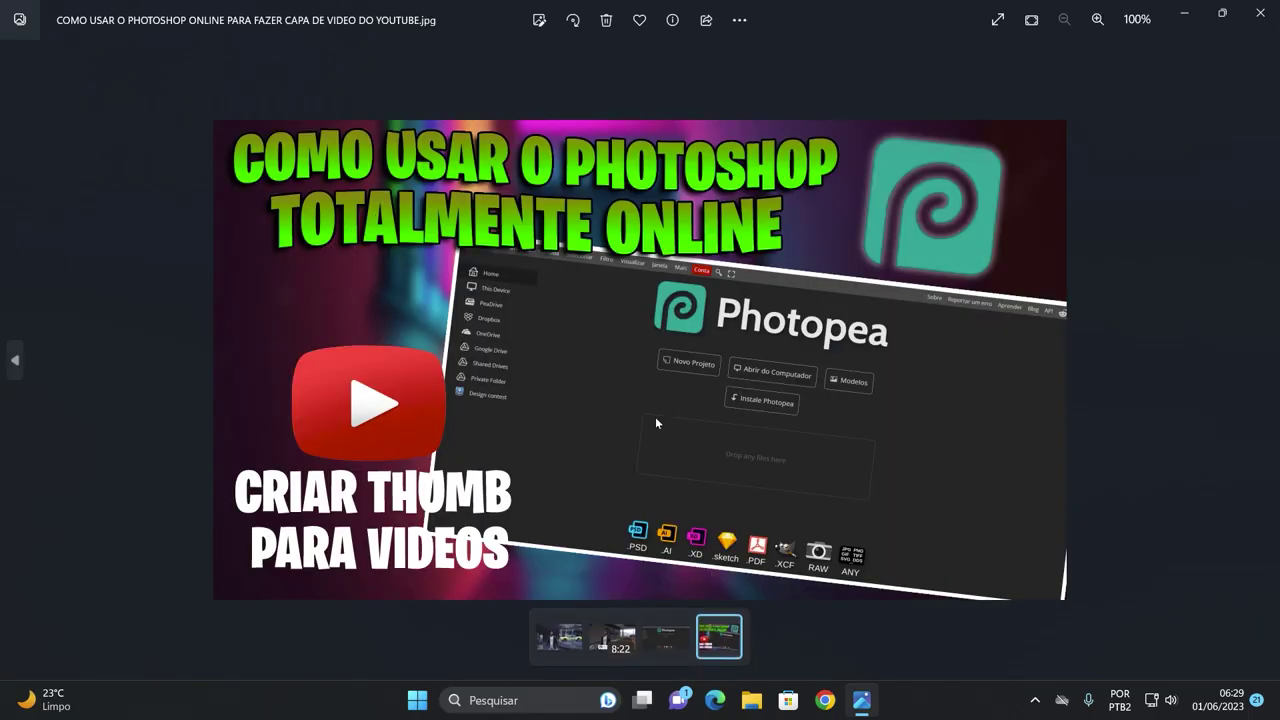
left_click(1259, 13)
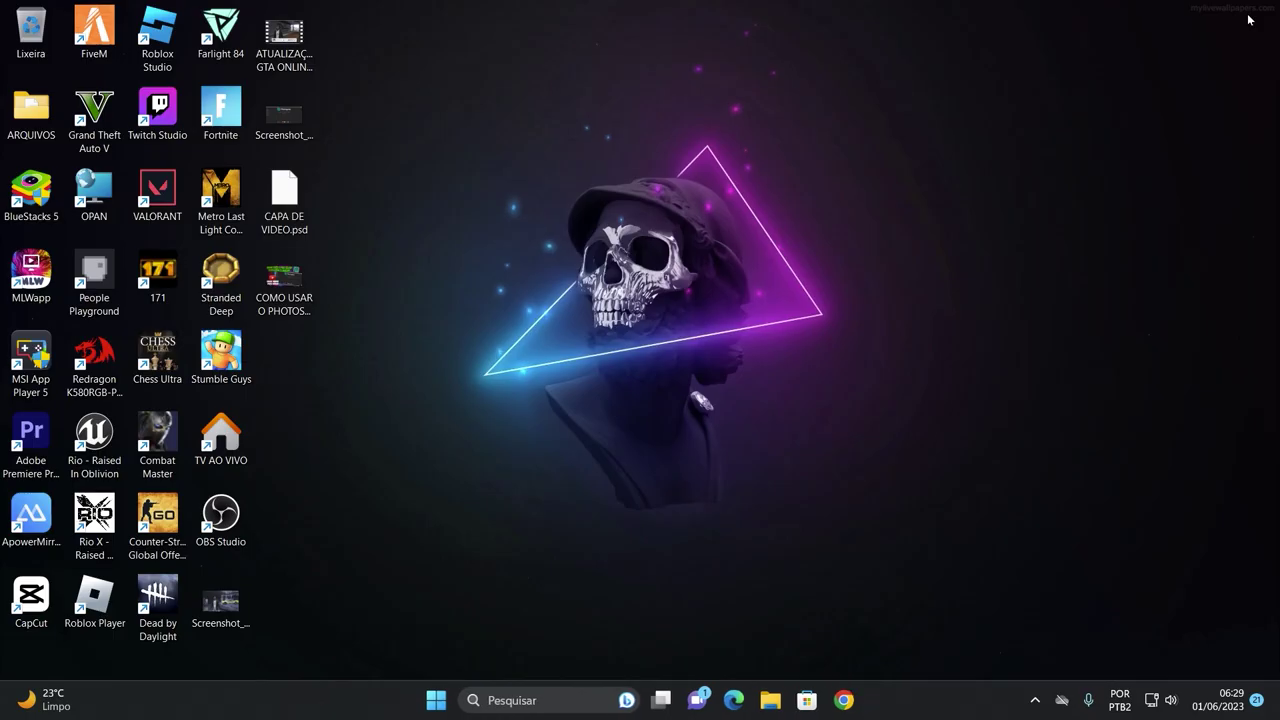